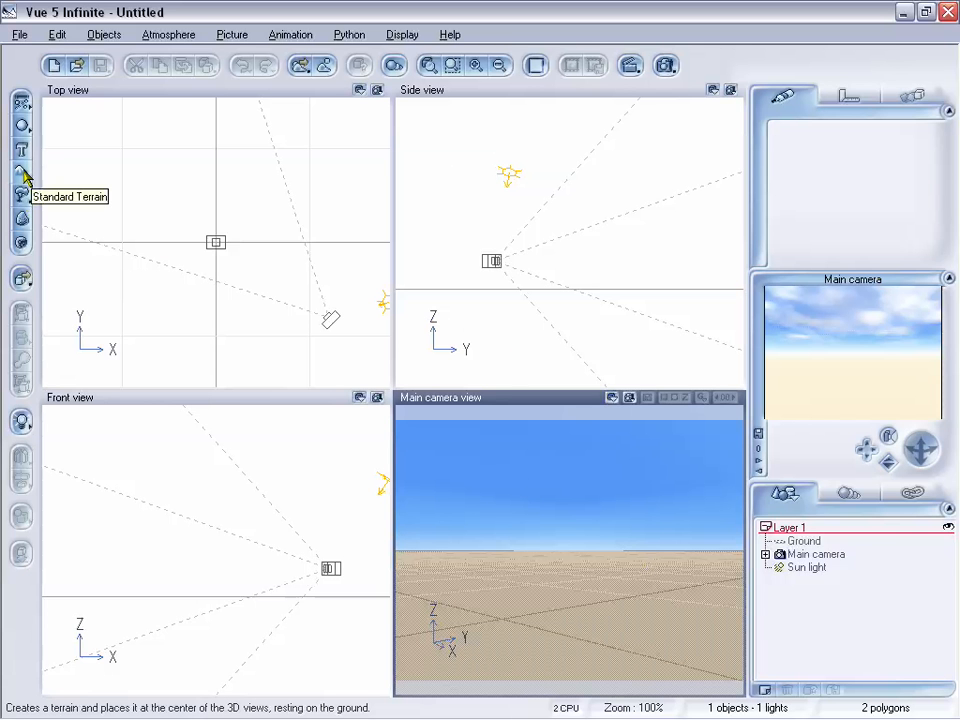
# Add a standard terrain and raise the ground around its central peak in the Terrain Editor with a higher-flow airbrush.
pyautogui.click(22, 173)
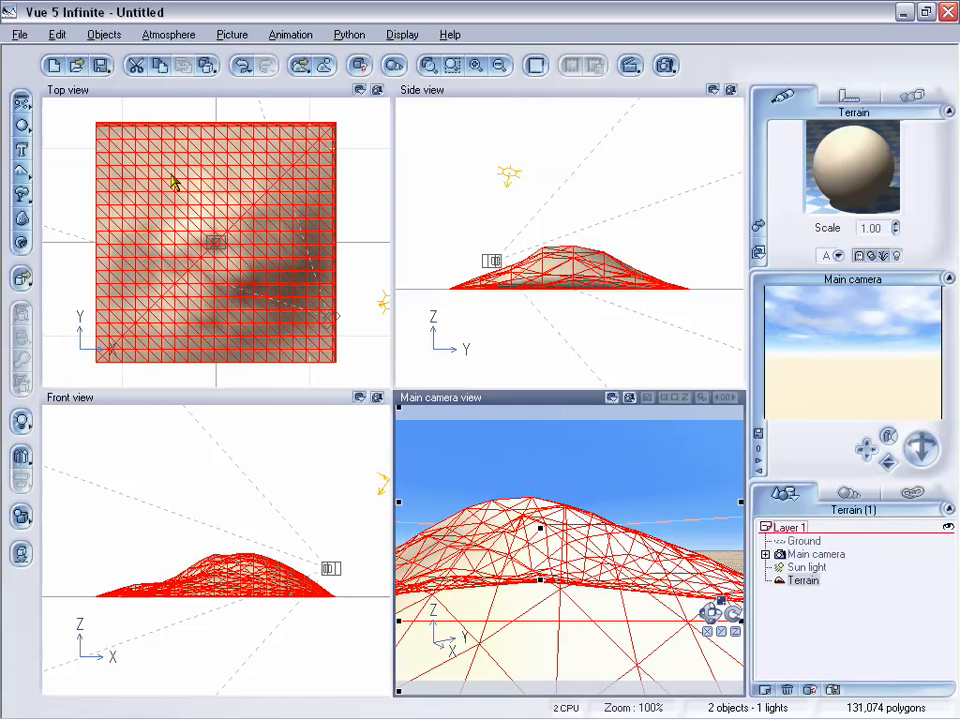
pyautogui.doubleClick(265, 257)
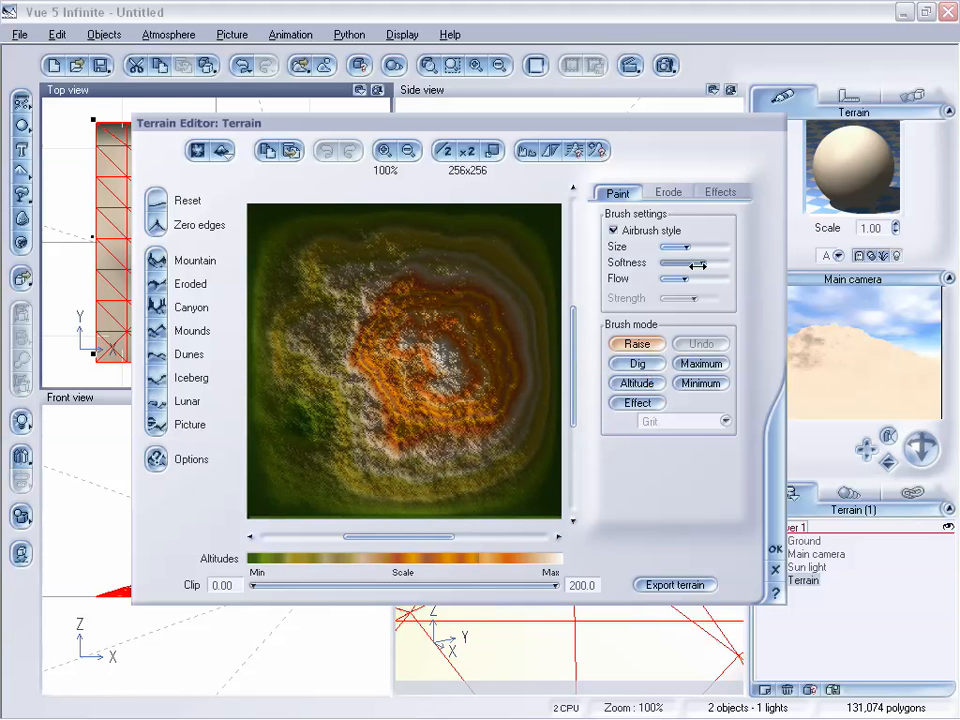
pyautogui.moveTo(336, 294)
pyautogui.mouseDown()
pyautogui.moveTo(306, 377)
pyautogui.moveTo(364, 294)
pyautogui.moveTo(315, 321)
pyautogui.moveTo(336, 289)
pyautogui.moveTo(367, 399)
pyautogui.mouseUp()
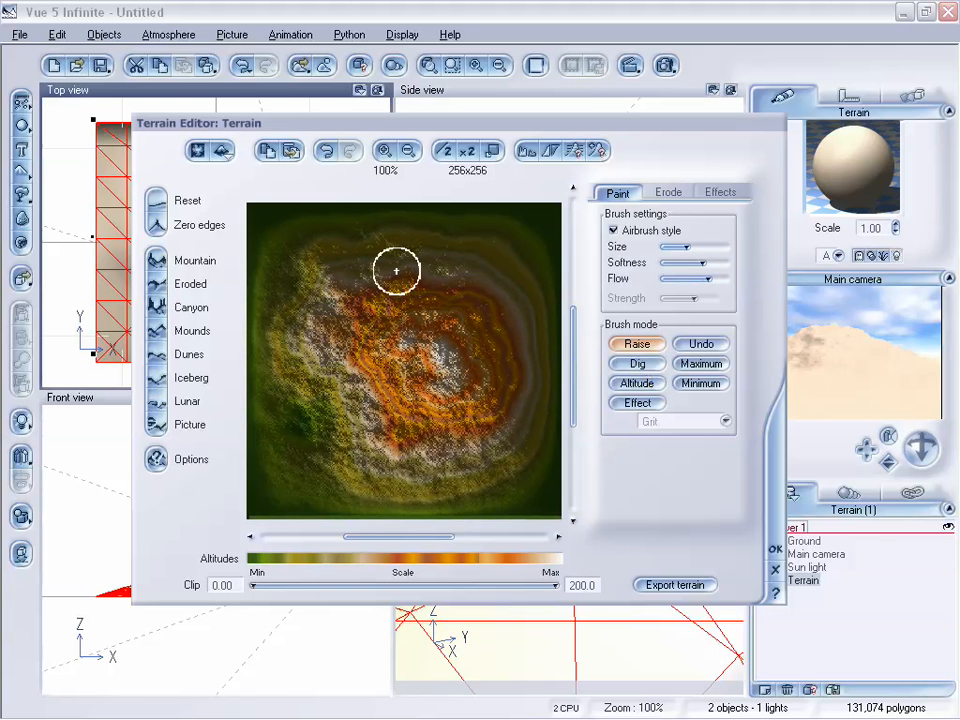
pyautogui.moveTo(388, 270)
pyautogui.mouseDown()
pyautogui.moveTo(285, 336)
pyautogui.moveTo(333, 383)
pyautogui.moveTo(324, 362)
pyautogui.moveTo(294, 437)
pyautogui.moveTo(334, 407)
pyautogui.moveTo(296, 396)
pyautogui.moveTo(386, 416)
pyautogui.moveTo(344, 476)
pyautogui.moveTo(418, 461)
pyautogui.moveTo(422, 476)
pyautogui.moveTo(501, 394)
pyautogui.moveTo(513, 326)
pyautogui.mouseUp()
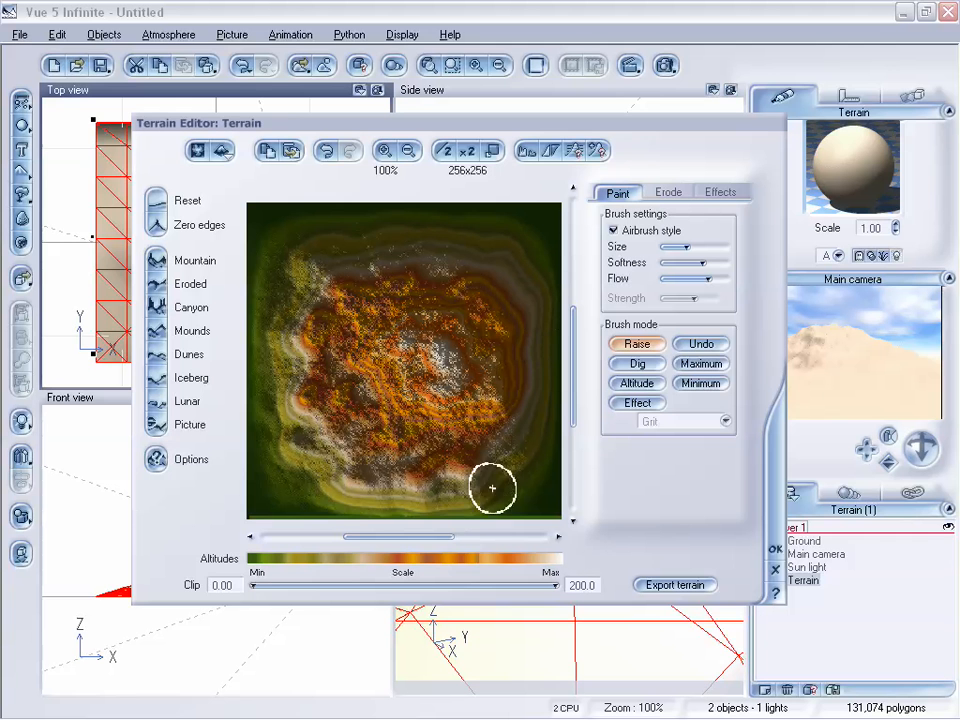
pyautogui.moveTo(286, 332)
pyautogui.mouseDown()
pyautogui.moveTo(274, 469)
pyautogui.moveTo(294, 403)
pyautogui.moveTo(318, 434)
pyautogui.moveTo(289, 332)
pyautogui.moveTo(315, 349)
pyautogui.moveTo(448, 238)
pyautogui.moveTo(394, 311)
pyautogui.mouseUp()
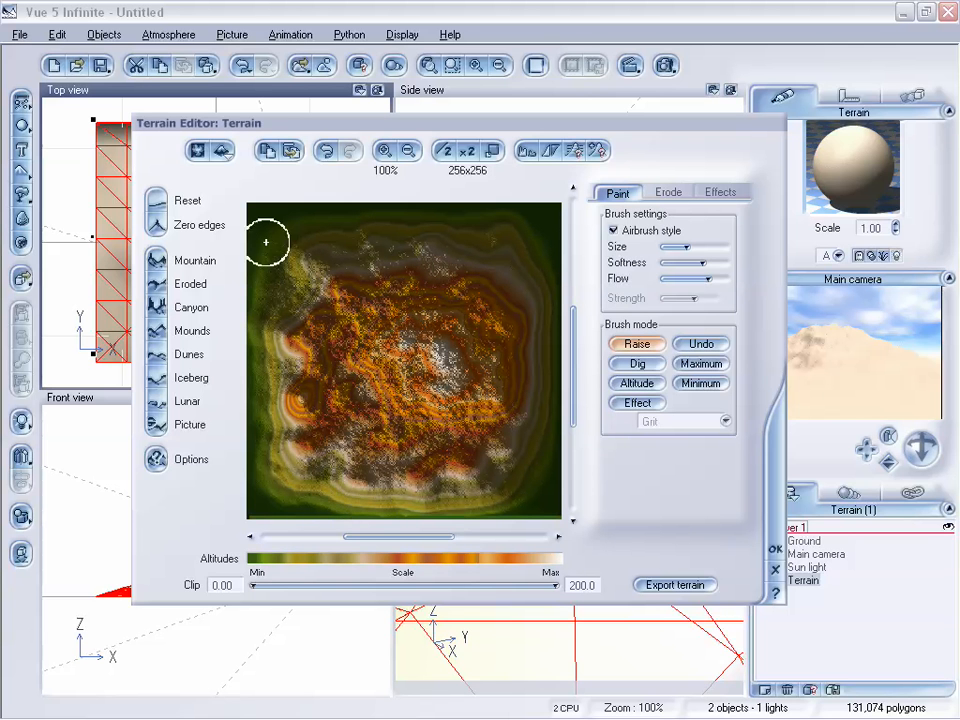
pyautogui.moveTo(467, 429); pyautogui.dragTo(467, 427, button='right')
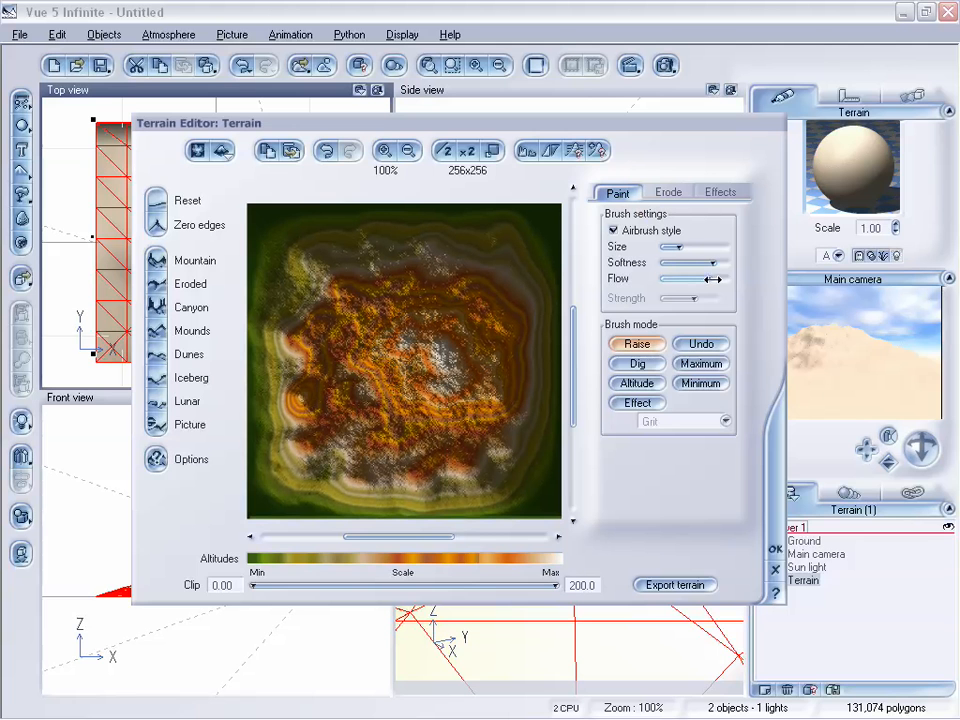
# Dig a curved valley through the terrain from its front edge to its right edge, widening it with a larger, less soft brush.
pyautogui.click(636, 364)
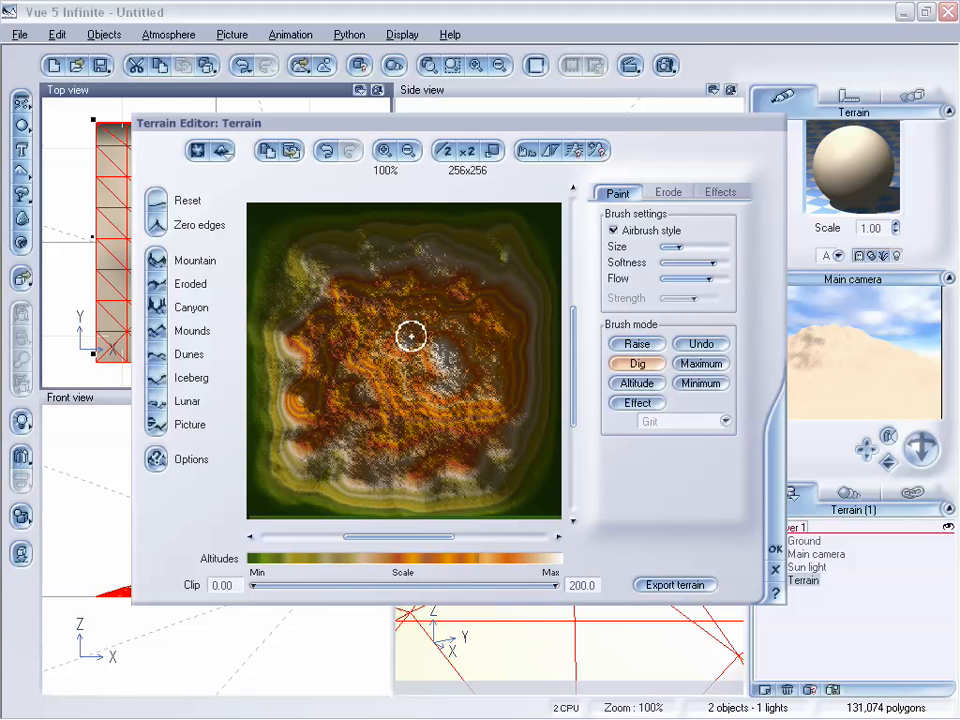
pyautogui.moveTo(358, 451)
pyautogui.mouseDown()
pyautogui.moveTo(360, 435)
pyautogui.moveTo(336, 495)
pyautogui.moveTo(358, 429)
pyautogui.moveTo(364, 467)
pyautogui.moveTo(354, 462)
pyautogui.moveTo(354, 414)
pyautogui.moveTo(338, 460)
pyautogui.mouseUp()
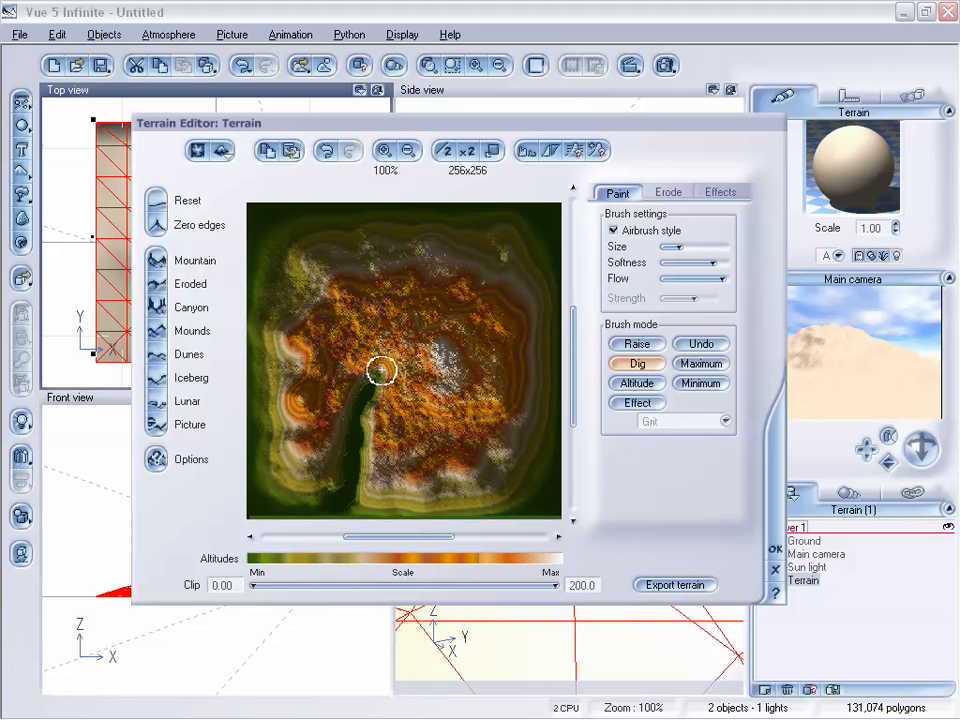
pyautogui.moveTo(388, 362); pyautogui.dragTo(394, 353)
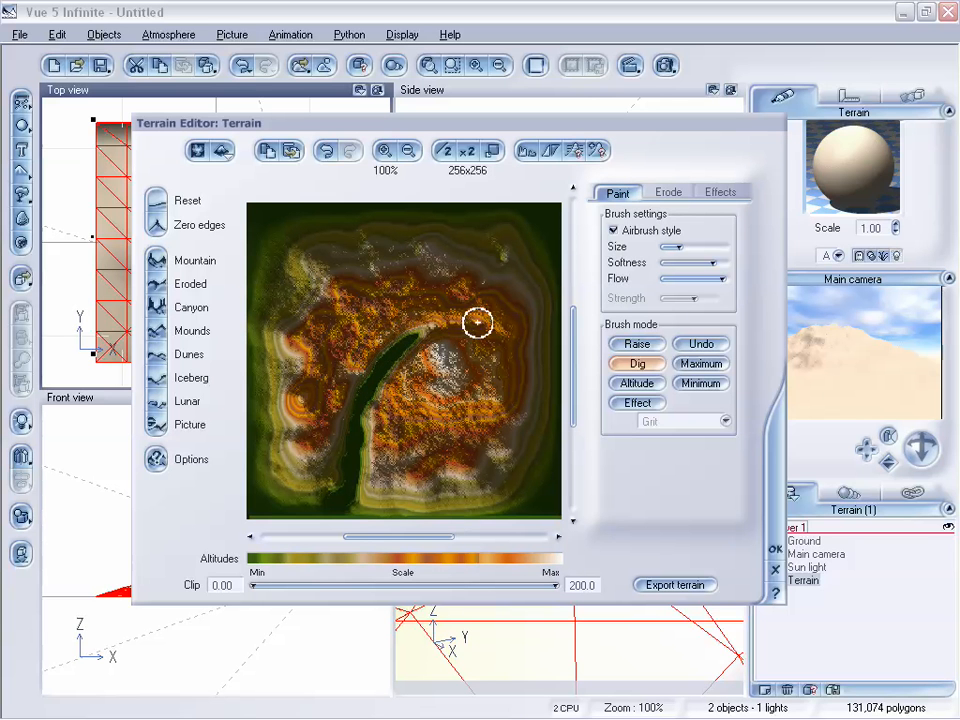
pyautogui.moveTo(421, 326); pyautogui.dragTo(462, 304)
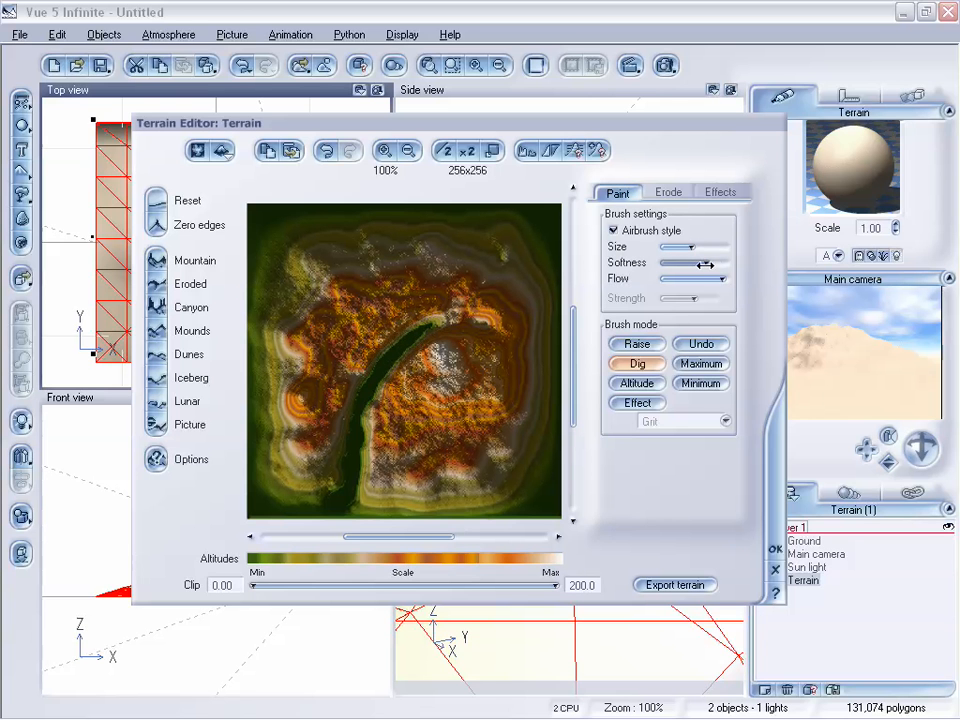
pyautogui.moveTo(435, 317)
pyautogui.mouseDown()
pyautogui.moveTo(497, 306)
pyautogui.moveTo(435, 315)
pyautogui.moveTo(395, 341)
pyautogui.moveTo(390, 332)
pyautogui.moveTo(384, 354)
pyautogui.moveTo(405, 317)
pyautogui.moveTo(517, 294)
pyautogui.moveTo(358, 343)
pyautogui.moveTo(315, 435)
pyautogui.moveTo(343, 467)
pyautogui.moveTo(428, 315)
pyautogui.moveTo(347, 392)
pyautogui.moveTo(418, 448)
pyautogui.moveTo(422, 386)
pyautogui.moveTo(470, 380)
pyautogui.mouseUp()
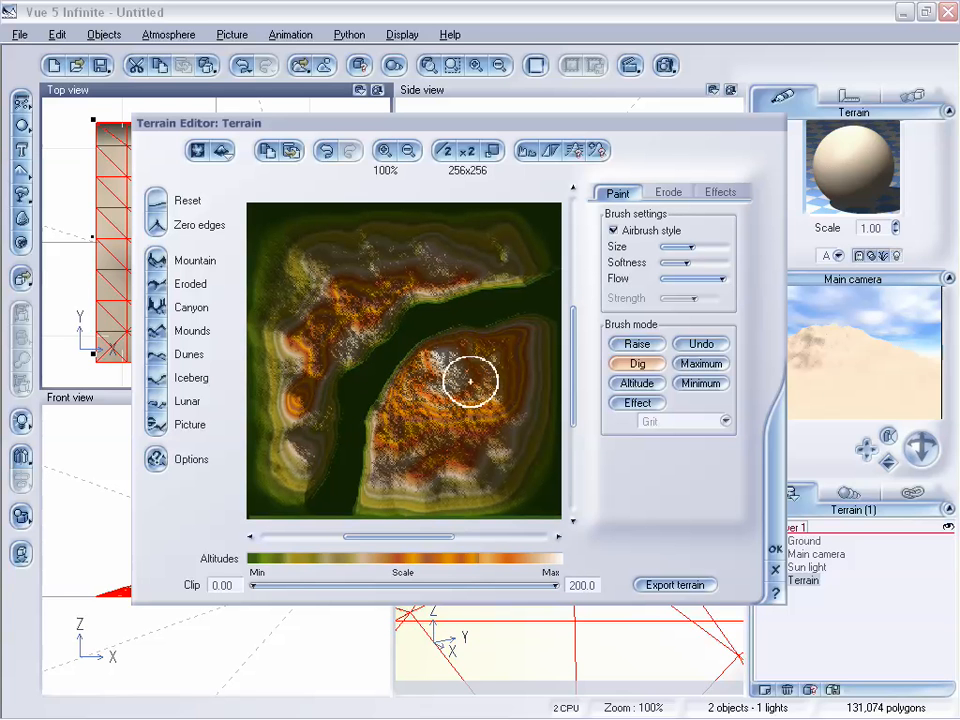
# Raise the valley floor slightly with a brush of maximum softness and reduced flow, and apply the terrain edits.
pyautogui.click(643, 343)
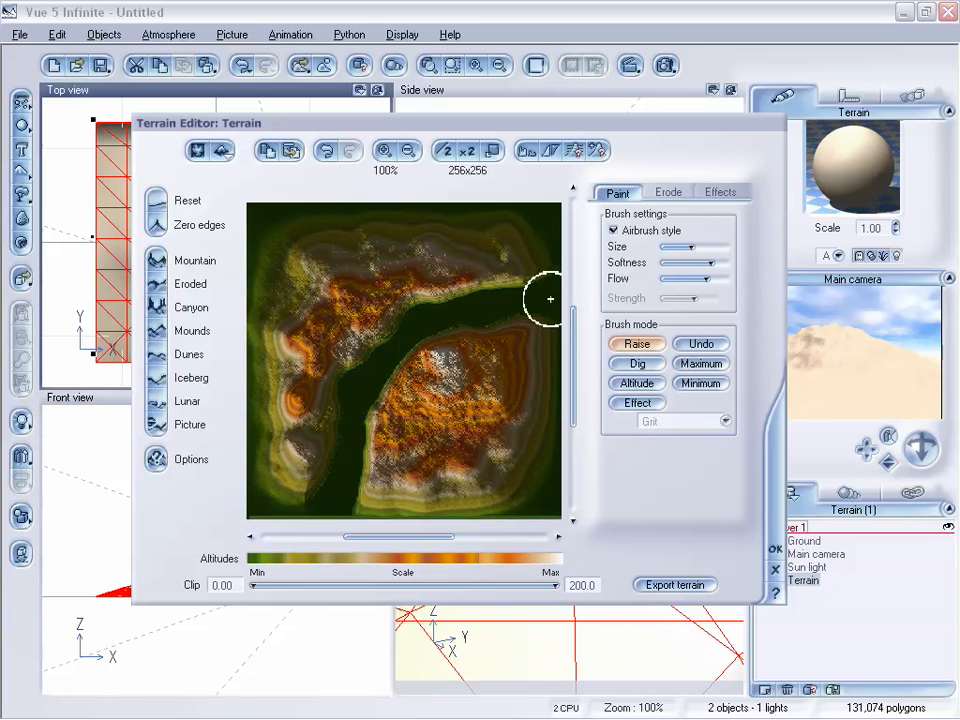
pyautogui.moveTo(551, 302)
pyautogui.mouseDown()
pyautogui.moveTo(499, 302)
pyautogui.moveTo(523, 285)
pyautogui.moveTo(517, 298)
pyautogui.moveTo(439, 315)
pyautogui.moveTo(403, 336)
pyautogui.moveTo(349, 401)
pyautogui.moveTo(331, 500)
pyautogui.moveTo(420, 439)
pyautogui.moveTo(426, 364)
pyautogui.moveTo(460, 338)
pyautogui.mouseUp()
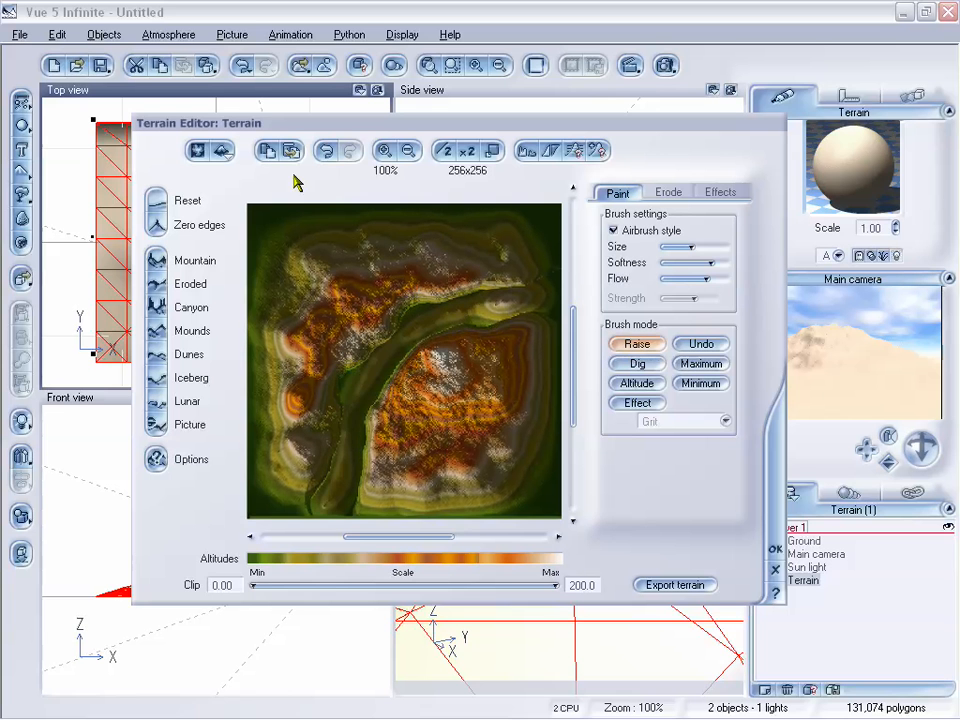
pyautogui.click(326, 152)
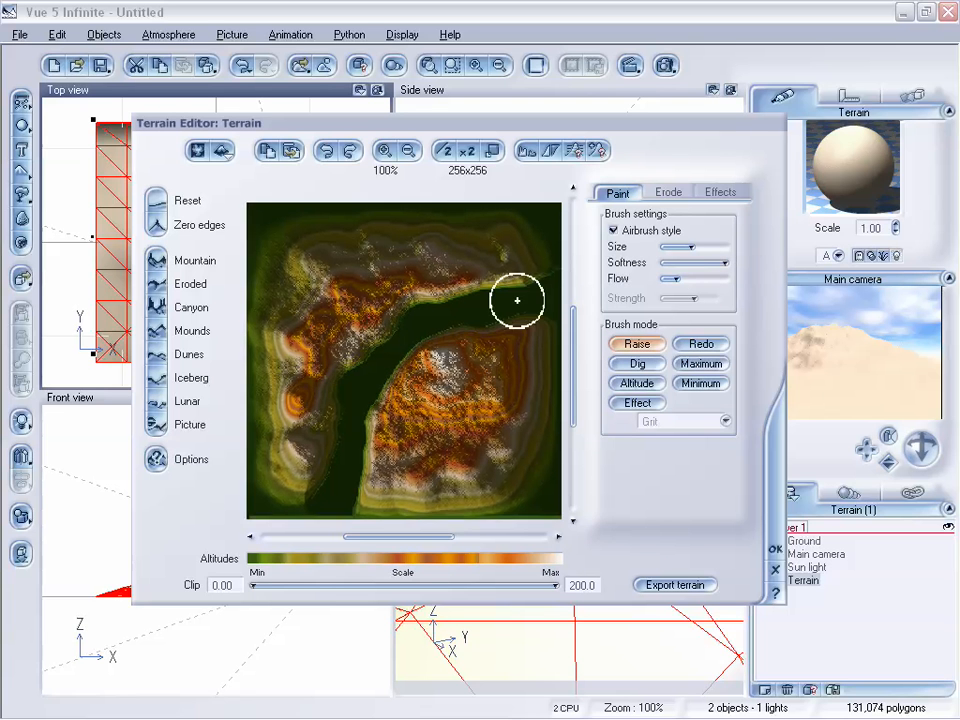
pyautogui.moveTo(519, 300)
pyautogui.mouseDown()
pyautogui.moveTo(413, 320)
pyautogui.moveTo(348, 386)
pyautogui.moveTo(328, 414)
pyautogui.moveTo(338, 407)
pyautogui.moveTo(328, 467)
pyautogui.moveTo(334, 450)
pyautogui.moveTo(317, 467)
pyautogui.moveTo(339, 456)
pyautogui.moveTo(343, 472)
pyautogui.moveTo(362, 480)
pyautogui.moveTo(360, 424)
pyautogui.moveTo(354, 450)
pyautogui.moveTo(349, 429)
pyautogui.moveTo(351, 441)
pyautogui.moveTo(362, 379)
pyautogui.moveTo(355, 404)
pyautogui.moveTo(362, 387)
pyautogui.mouseUp()
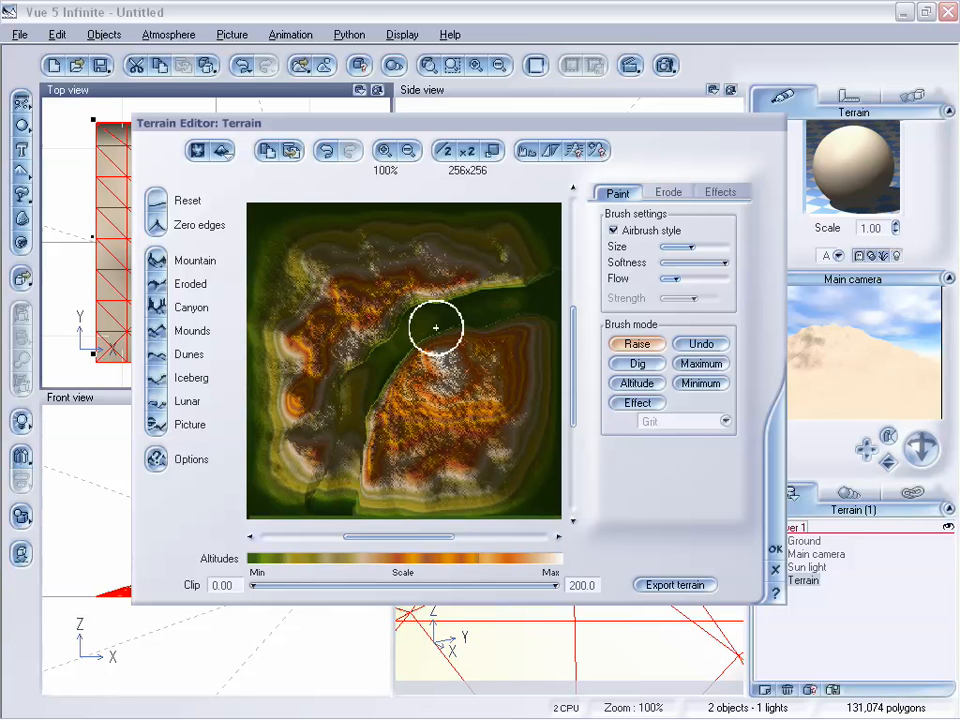
pyautogui.moveTo(517, 299)
pyautogui.mouseDown()
pyautogui.moveTo(510, 306)
pyautogui.moveTo(536, 294)
pyautogui.moveTo(422, 326)
pyautogui.moveTo(369, 414)
pyautogui.moveTo(366, 400)
pyautogui.moveTo(358, 446)
pyautogui.moveTo(388, 343)
pyautogui.moveTo(381, 364)
pyautogui.moveTo(463, 324)
pyautogui.moveTo(411, 306)
pyautogui.moveTo(444, 289)
pyautogui.moveTo(499, 291)
pyautogui.moveTo(506, 324)
pyautogui.moveTo(497, 322)
pyautogui.moveTo(527, 274)
pyautogui.moveTo(369, 317)
pyautogui.moveTo(349, 377)
pyautogui.moveTo(373, 422)
pyautogui.moveTo(343, 381)
pyautogui.moveTo(422, 324)
pyautogui.moveTo(377, 414)
pyautogui.moveTo(443, 328)
pyautogui.moveTo(536, 281)
pyautogui.moveTo(546, 294)
pyautogui.moveTo(373, 349)
pyautogui.moveTo(357, 440)
pyautogui.moveTo(369, 414)
pyautogui.moveTo(362, 505)
pyautogui.mouseUp()
pyautogui.click(773, 553)
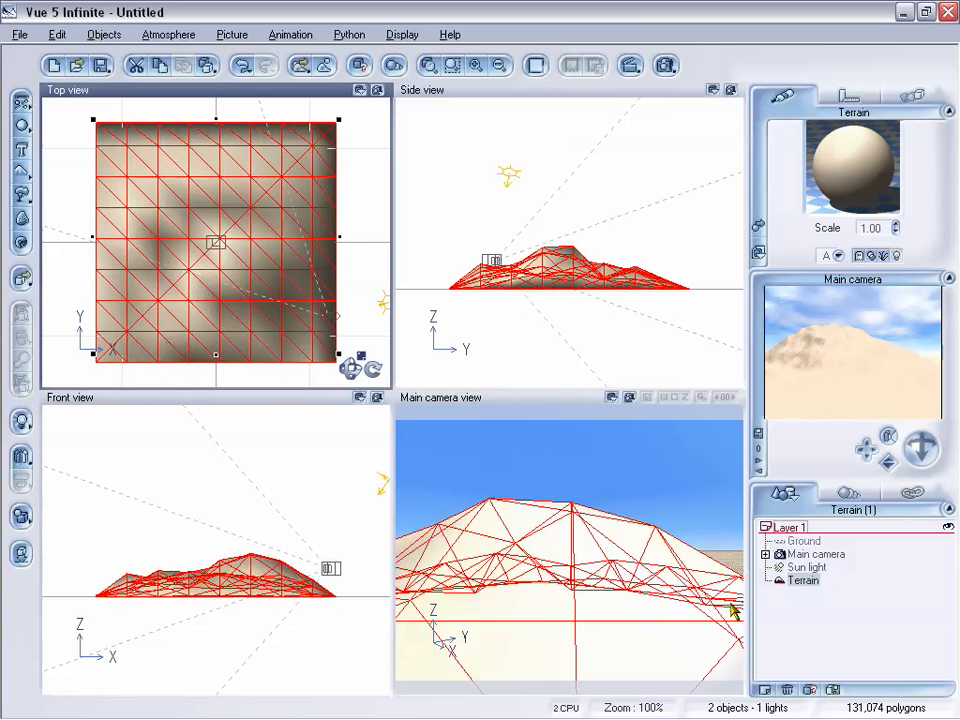
# Reposition the main camera in front of the terrain so it looks into the valley opening.
pyautogui.moveTo(913, 437); pyautogui.dragTo(888, 461)
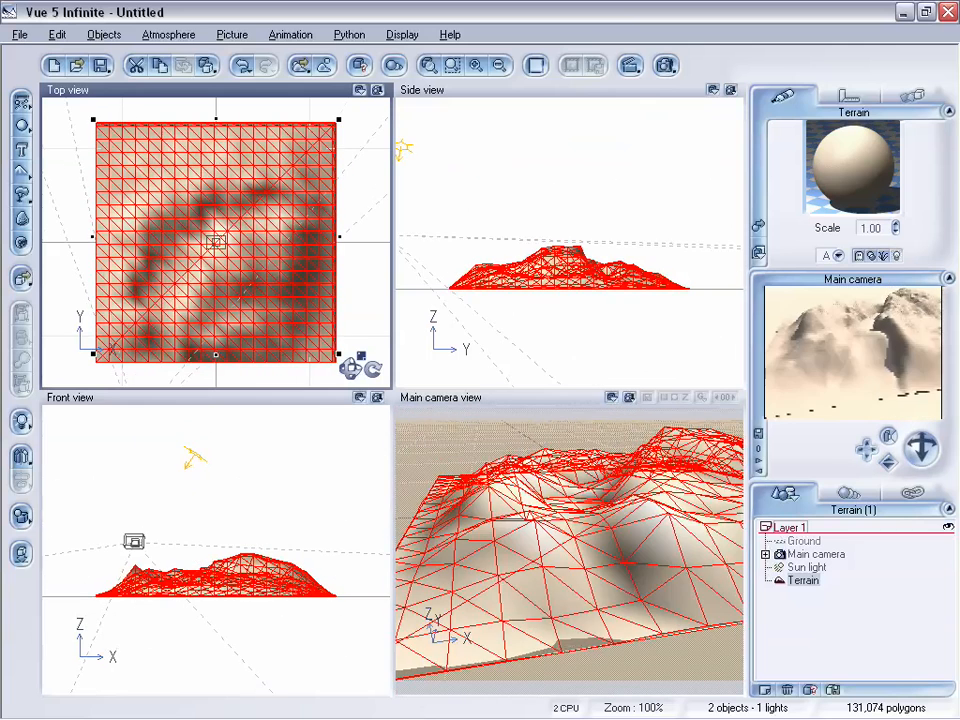
pyautogui.moveTo(922, 448)
pyautogui.mouseDown()
pyautogui.moveTo(887, 456)
pyautogui.moveTo(921, 458)
pyautogui.mouseUp()
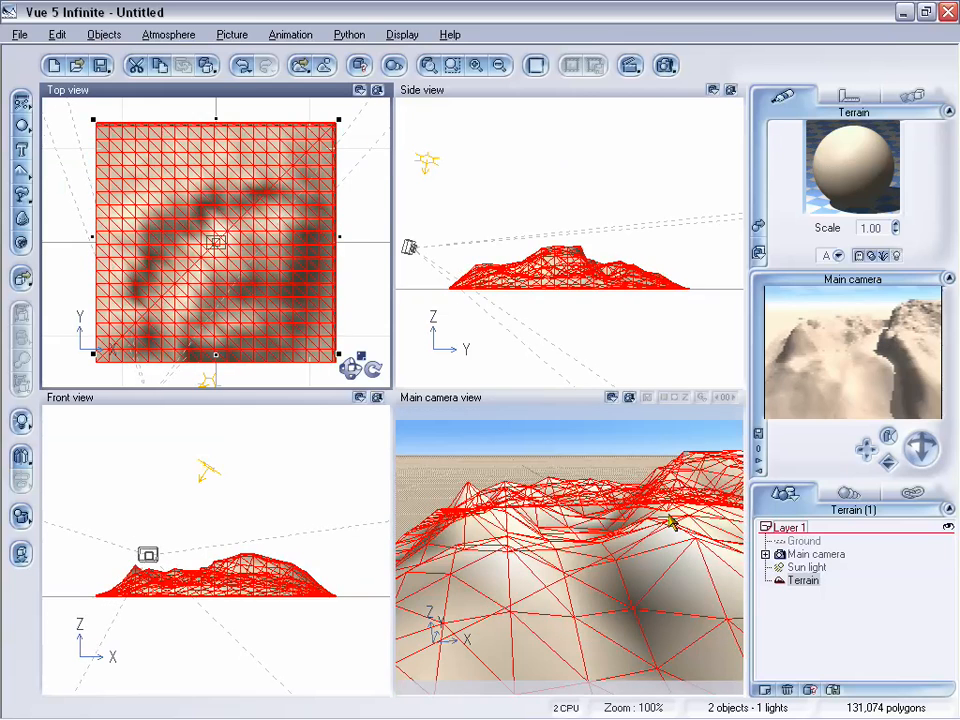
# Raise the ridges on both sides of the valley, dig its floor deeper in the Terrain Editor, and apply the changes.
pyautogui.doubleClick(664, 602)
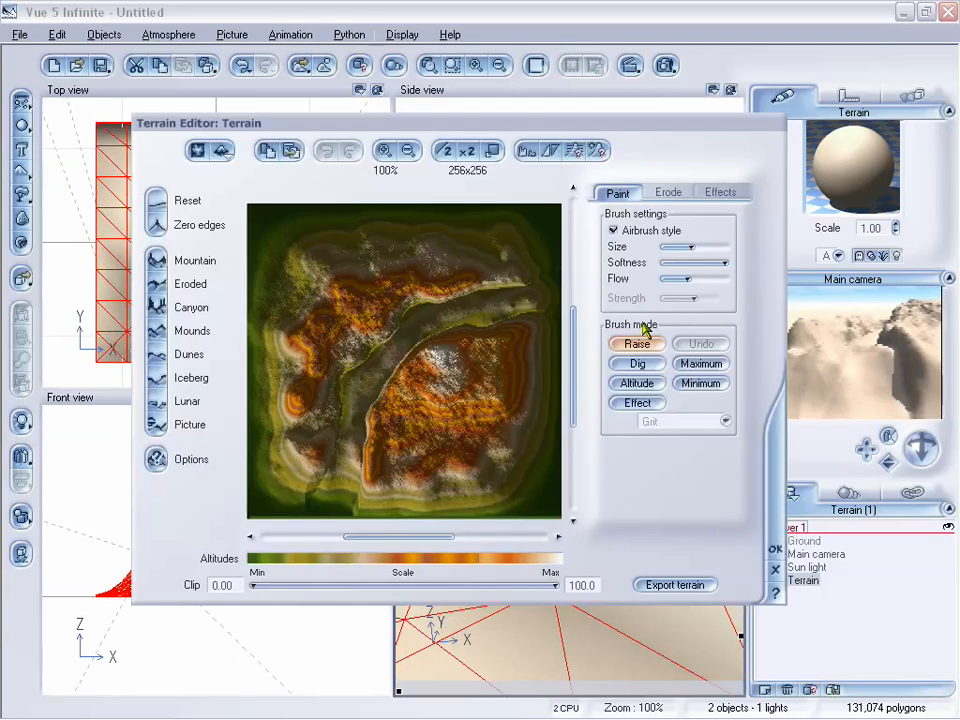
pyautogui.click(638, 363)
pyautogui.click(637, 343)
pyautogui.moveTo(343, 321)
pyautogui.mouseDown()
pyautogui.moveTo(358, 343)
pyautogui.moveTo(418, 287)
pyautogui.moveTo(486, 279)
pyautogui.moveTo(439, 273)
pyautogui.moveTo(476, 251)
pyautogui.moveTo(321, 315)
pyautogui.moveTo(311, 401)
pyautogui.moveTo(325, 401)
pyautogui.moveTo(315, 401)
pyautogui.moveTo(311, 430)
pyautogui.moveTo(390, 465)
pyautogui.moveTo(390, 476)
pyautogui.moveTo(405, 467)
pyautogui.moveTo(407, 403)
pyautogui.moveTo(414, 414)
pyautogui.moveTo(401, 403)
pyautogui.moveTo(481, 332)
pyautogui.moveTo(525, 326)
pyautogui.moveTo(467, 356)
pyautogui.moveTo(414, 279)
pyautogui.moveTo(493, 269)
pyautogui.moveTo(454, 259)
pyautogui.moveTo(294, 407)
pyautogui.moveTo(270, 452)
pyautogui.moveTo(294, 467)
pyautogui.moveTo(276, 489)
pyautogui.moveTo(283, 341)
pyautogui.moveTo(278, 367)
pyautogui.moveTo(341, 259)
pyautogui.moveTo(394, 478)
pyautogui.mouseUp()
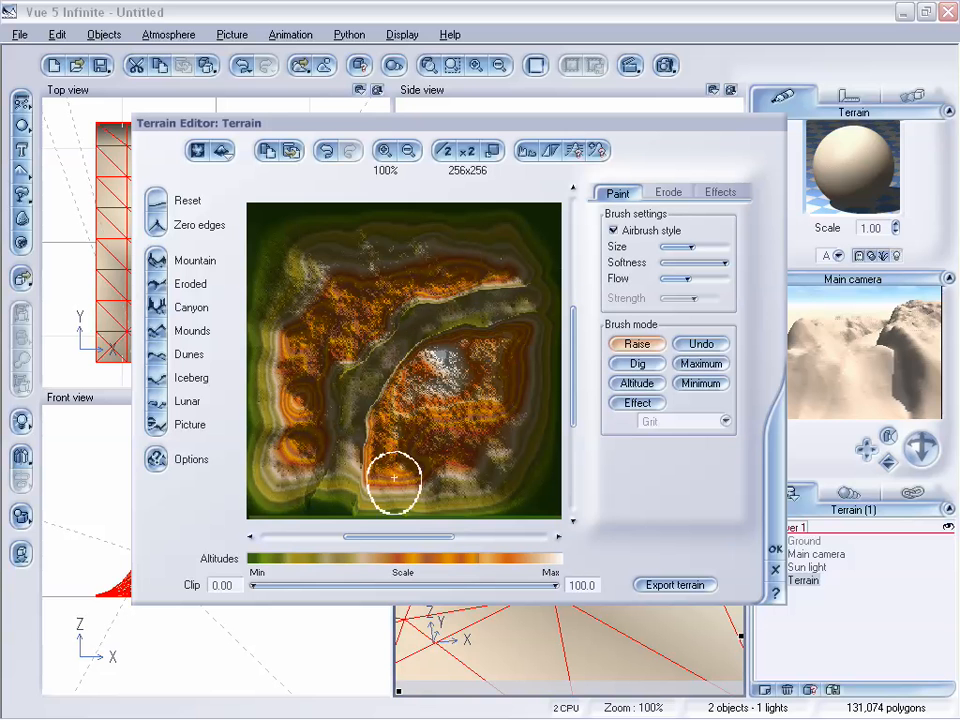
pyautogui.click(637, 364)
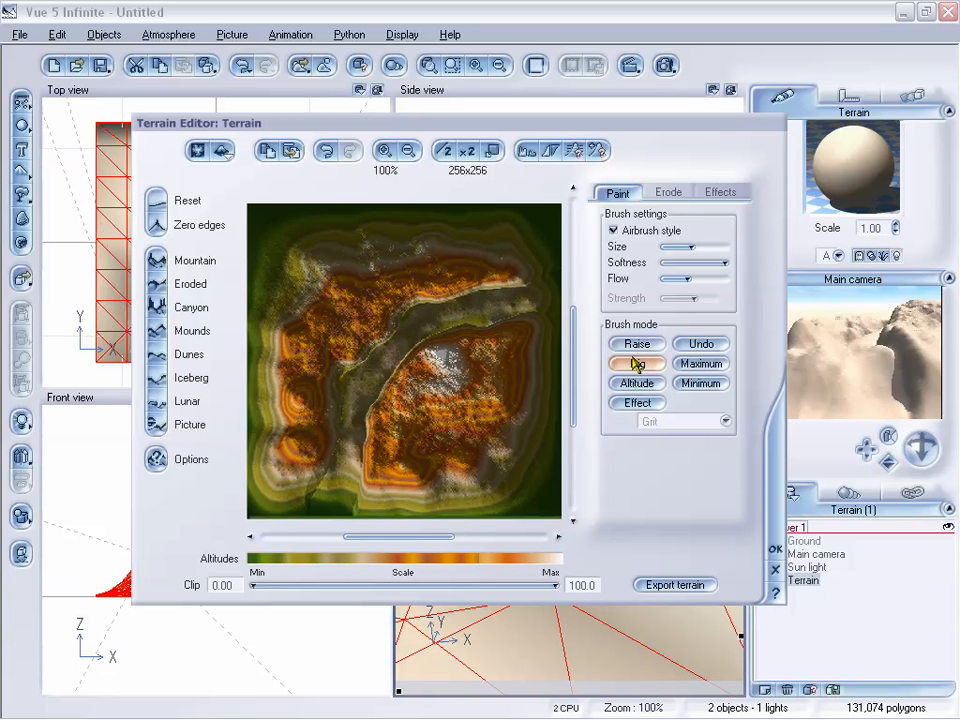
pyautogui.moveTo(350, 362)
pyautogui.mouseDown()
pyautogui.moveTo(352, 460)
pyautogui.moveTo(356, 399)
pyautogui.moveTo(420, 332)
pyautogui.moveTo(497, 305)
pyautogui.moveTo(424, 332)
pyautogui.moveTo(332, 446)
pyautogui.moveTo(360, 459)
pyautogui.moveTo(366, 404)
pyautogui.moveTo(529, 385)
pyautogui.mouseUp()
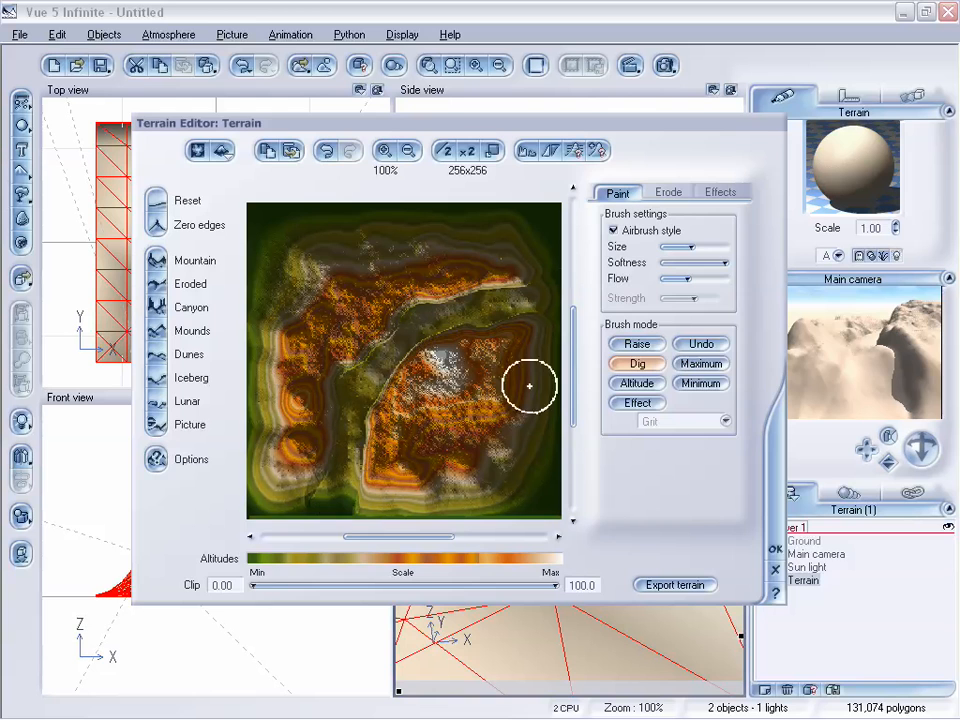
pyautogui.click(775, 548)
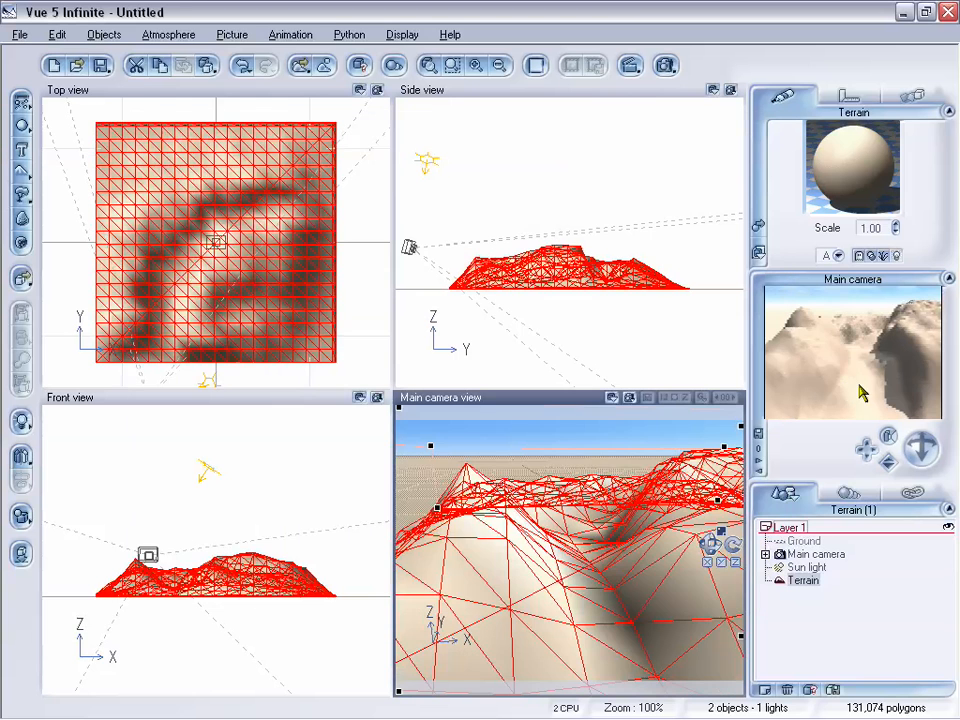
# Lower the main camera and fine-tune its framing so it looks straight down the valley.
pyautogui.moveTo(922, 449); pyautogui.dragTo(868, 450)
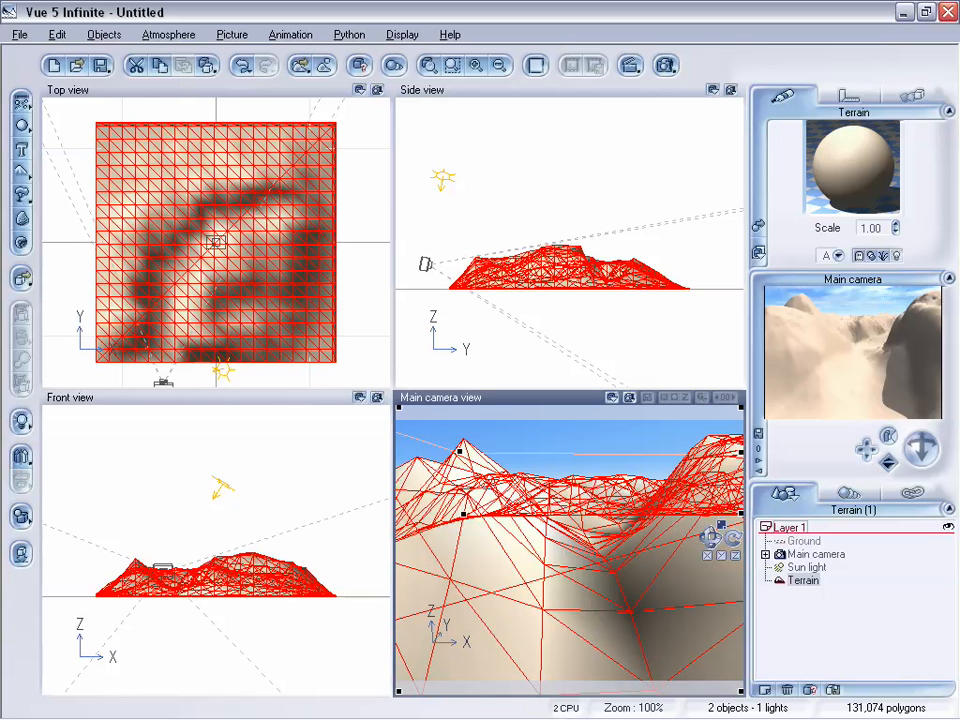
pyautogui.moveTo(921, 448); pyautogui.dragTo(866, 443)
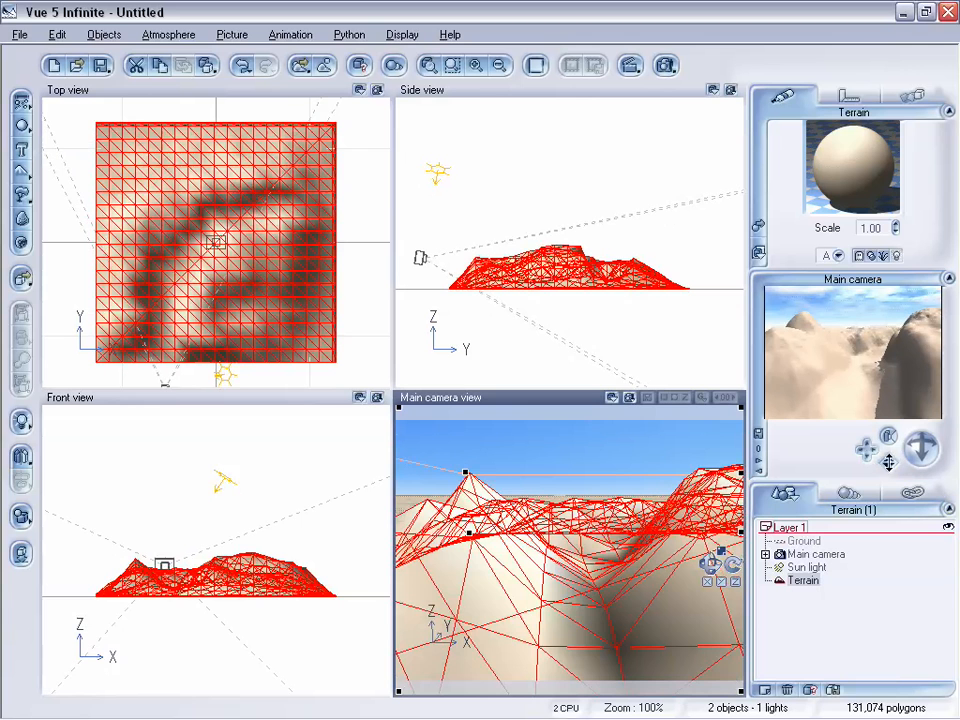
pyautogui.moveTo(888, 462); pyautogui.dragTo(867, 441)
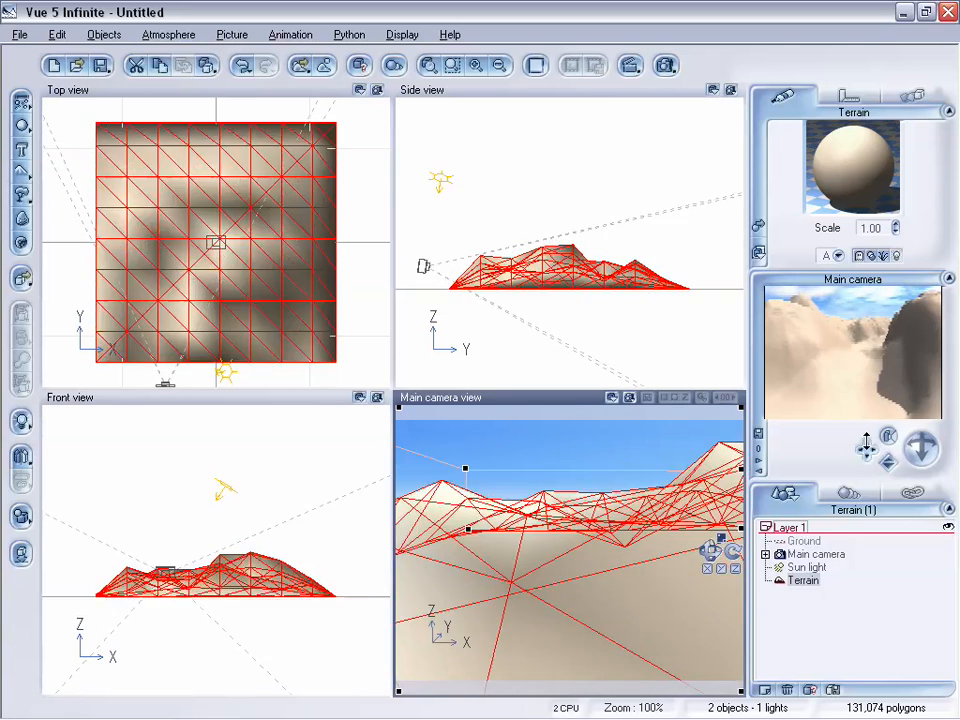
# Load the Rainy Alaska atmosphere from the Bad Weather collection into the scene.
pyautogui.click(186, 35)
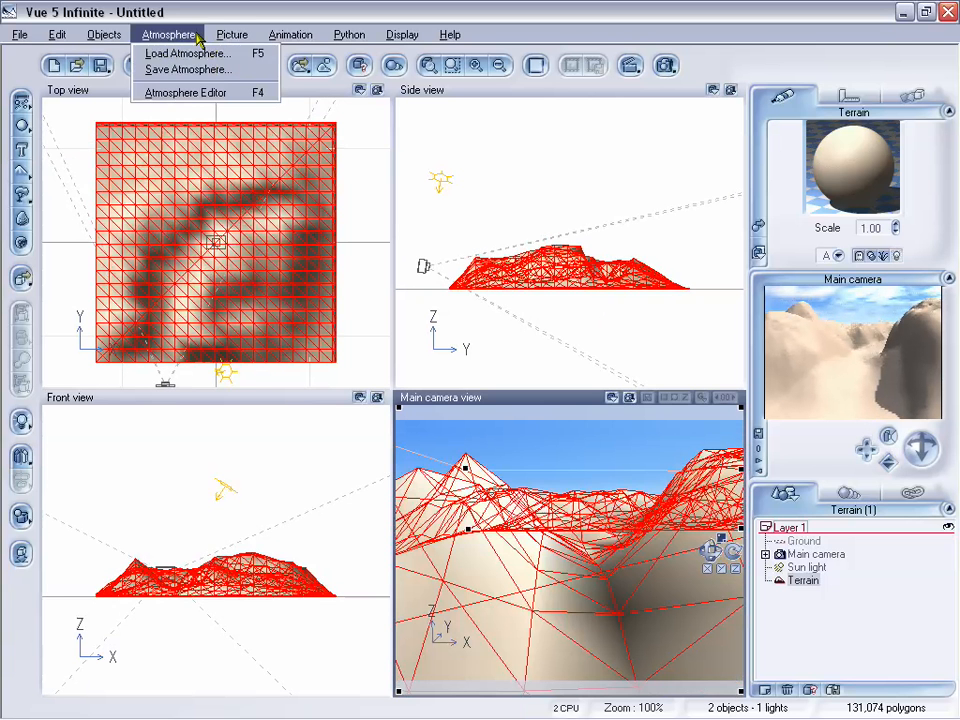
pyautogui.click(180, 54)
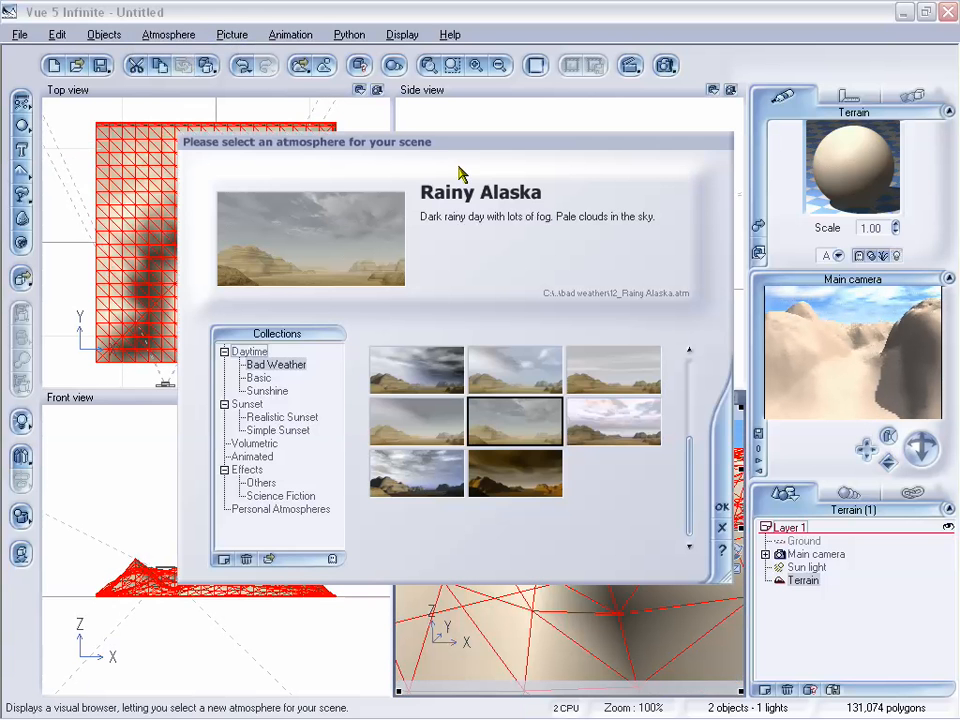
pyautogui.moveTo(437, 152); pyautogui.dragTo(457, 160)
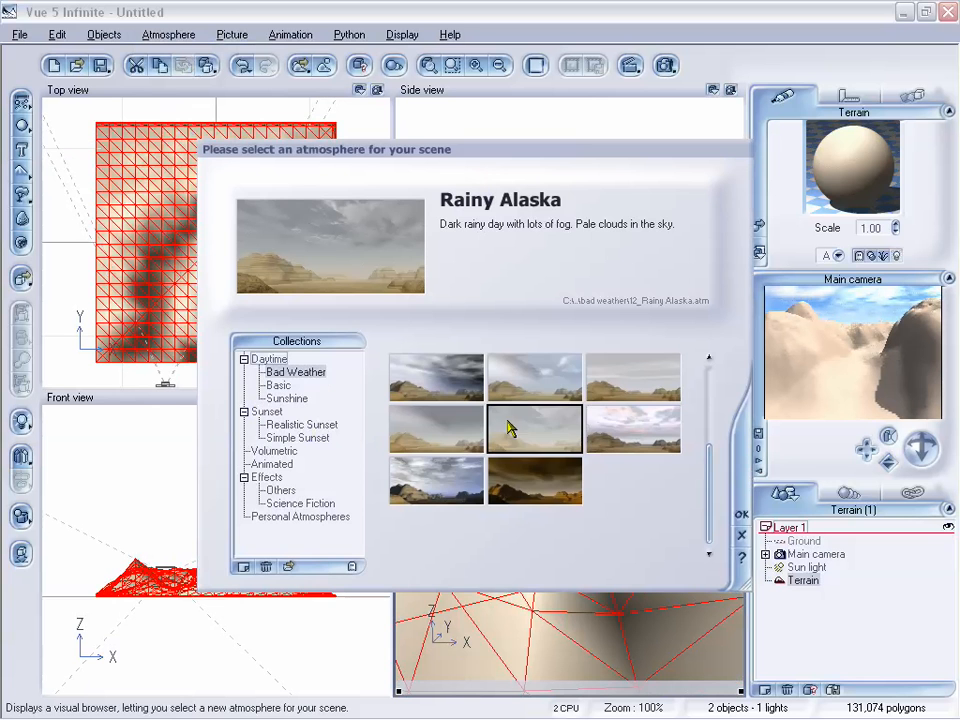
pyautogui.click(742, 516)
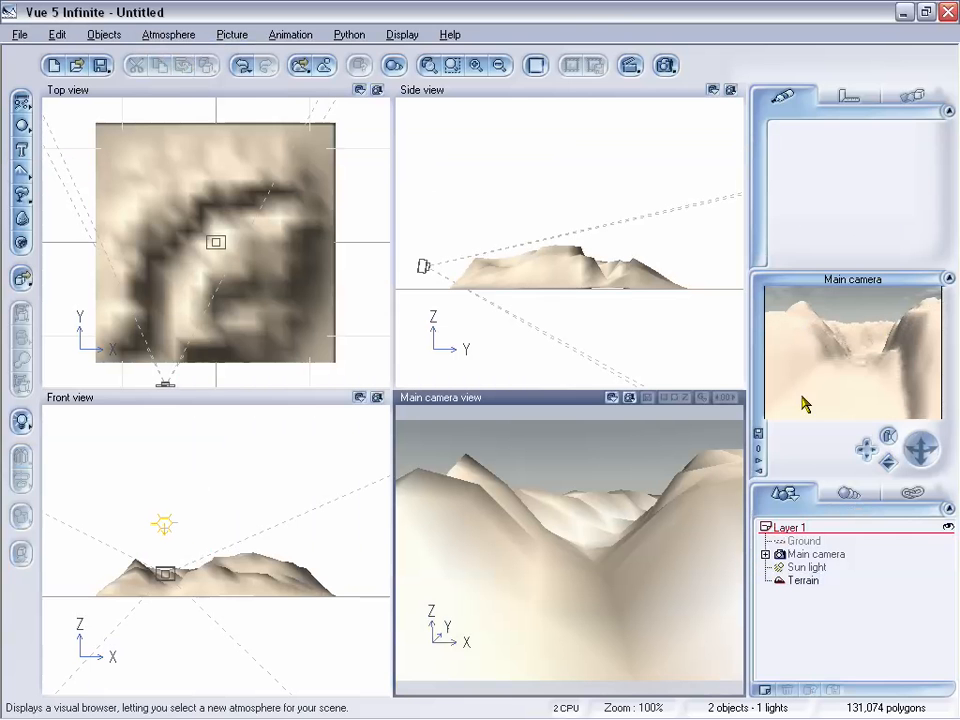
# Move the sun light slightly left of the camera and closer behind it to change the shading of the slopes.
pyautogui.click(497, 66)
pyautogui.click(805, 567)
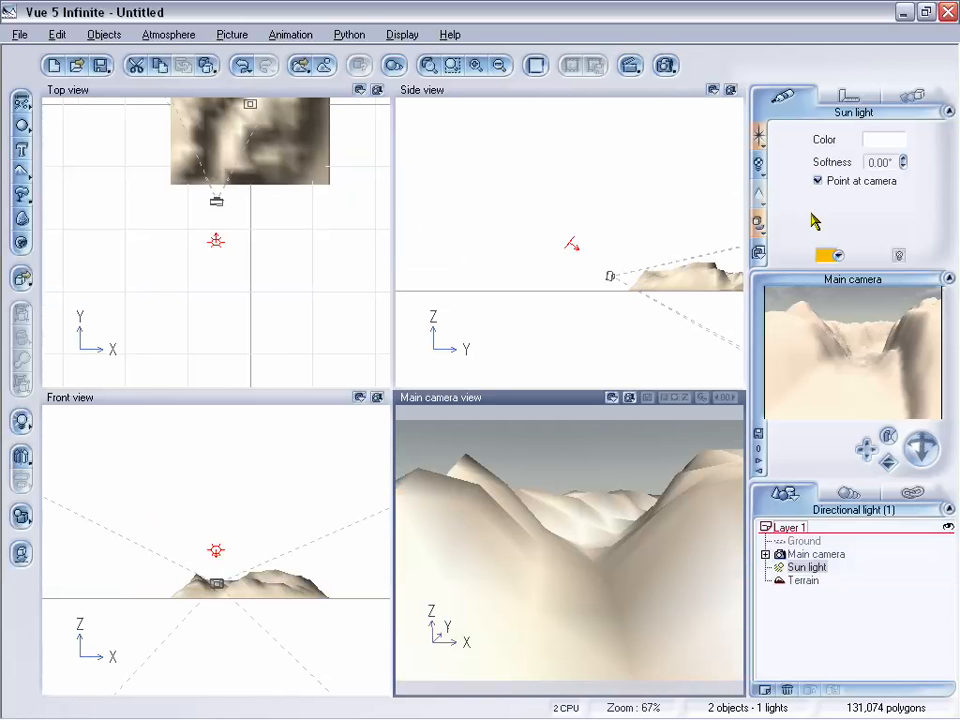
pyautogui.moveTo(218, 249)
pyautogui.mouseDown()
pyautogui.moveTo(255, 237)
pyautogui.moveTo(199, 246)
pyautogui.mouseUp()
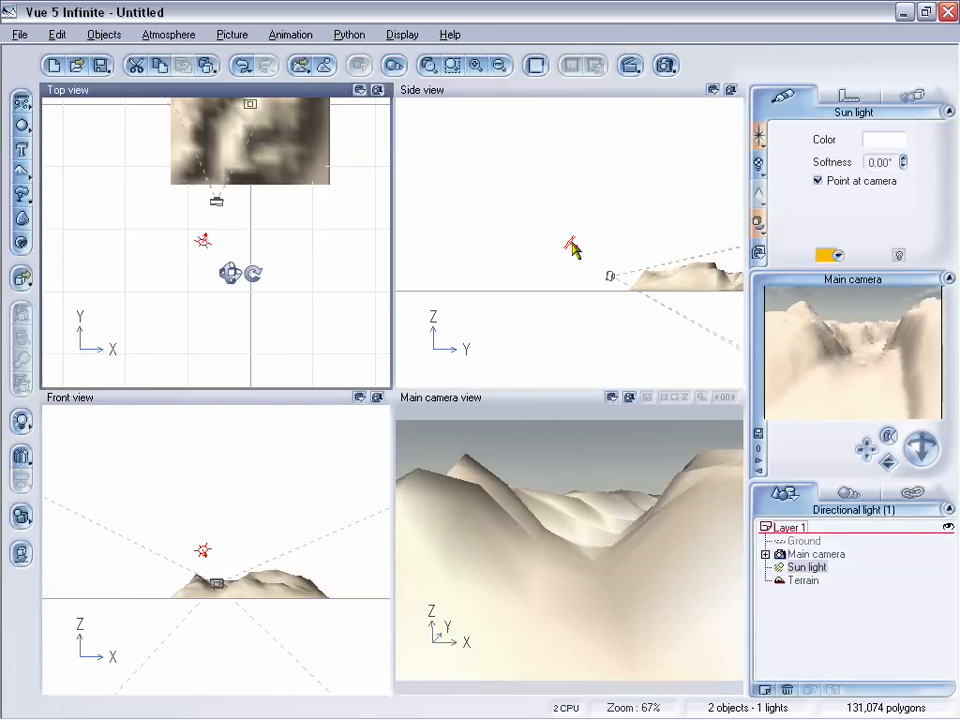
pyautogui.moveTo(572, 249)
pyautogui.mouseDown()
pyautogui.moveTo(596, 231)
pyautogui.moveTo(589, 240)
pyautogui.mouseUp()
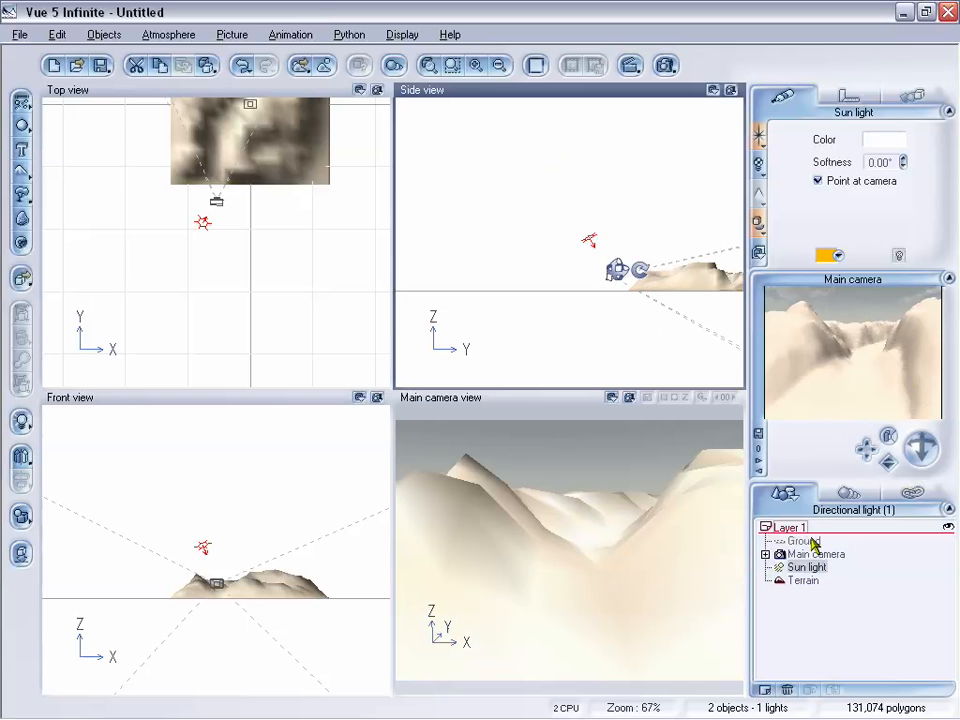
# Apply the Scrubland material from the Landscapes collection to the terrain.
pyautogui.click(795, 580)
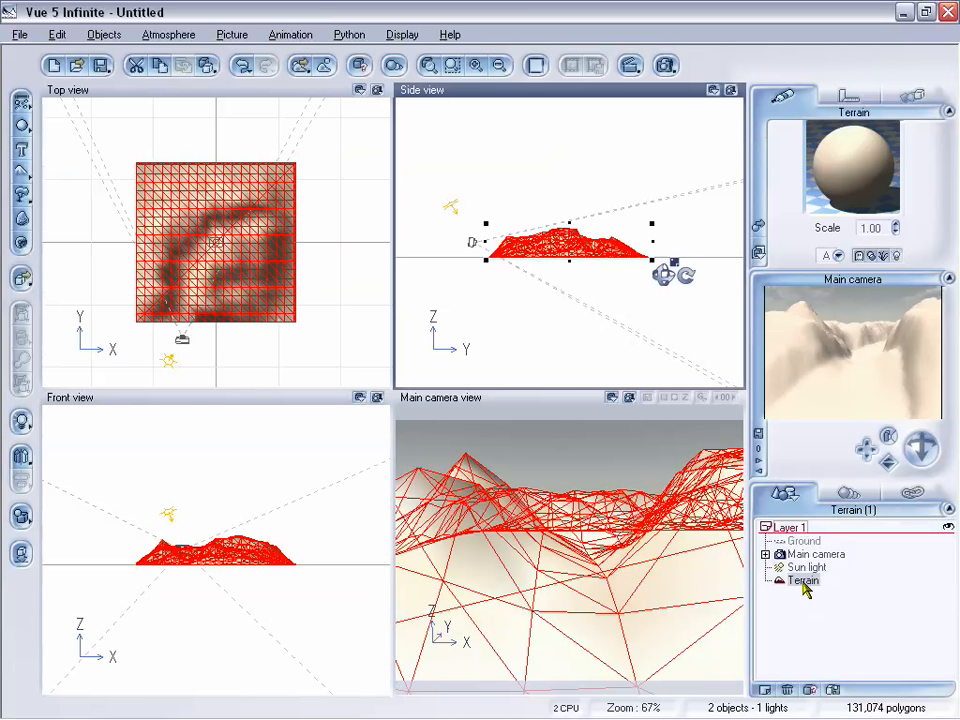
pyautogui.click(760, 229)
pyautogui.moveTo(465, 158); pyautogui.dragTo(471, 146)
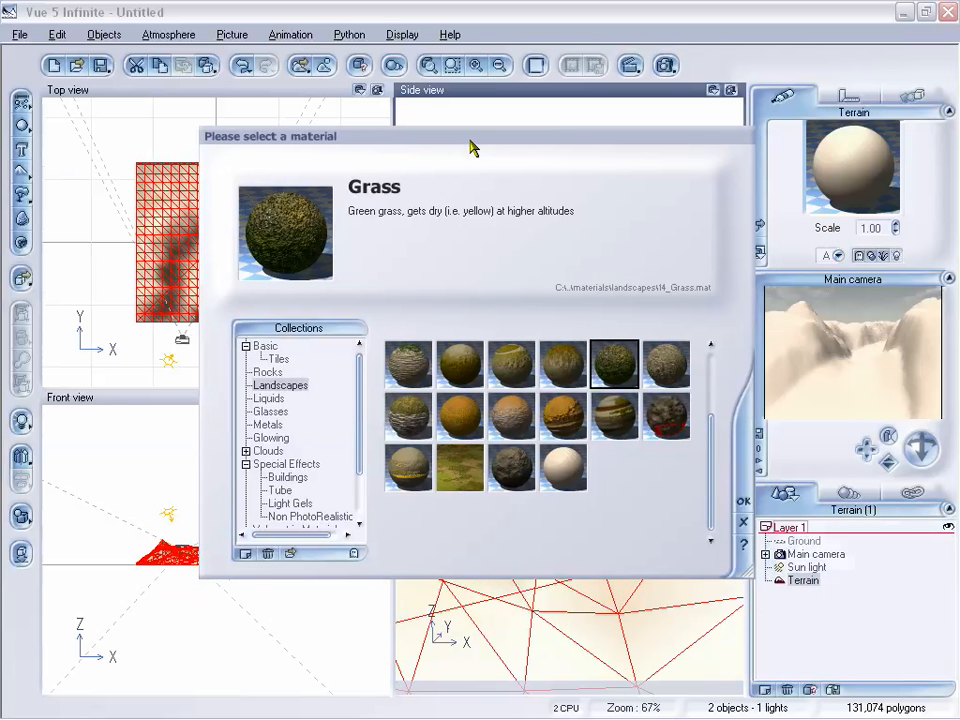
pyautogui.click(660, 368)
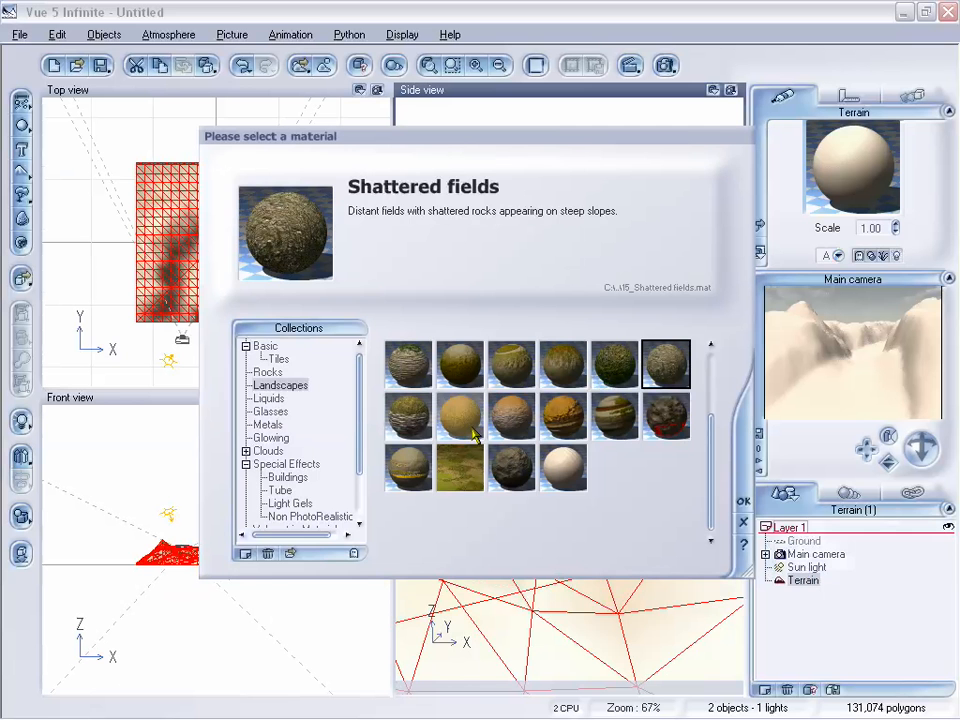
pyautogui.click(415, 426)
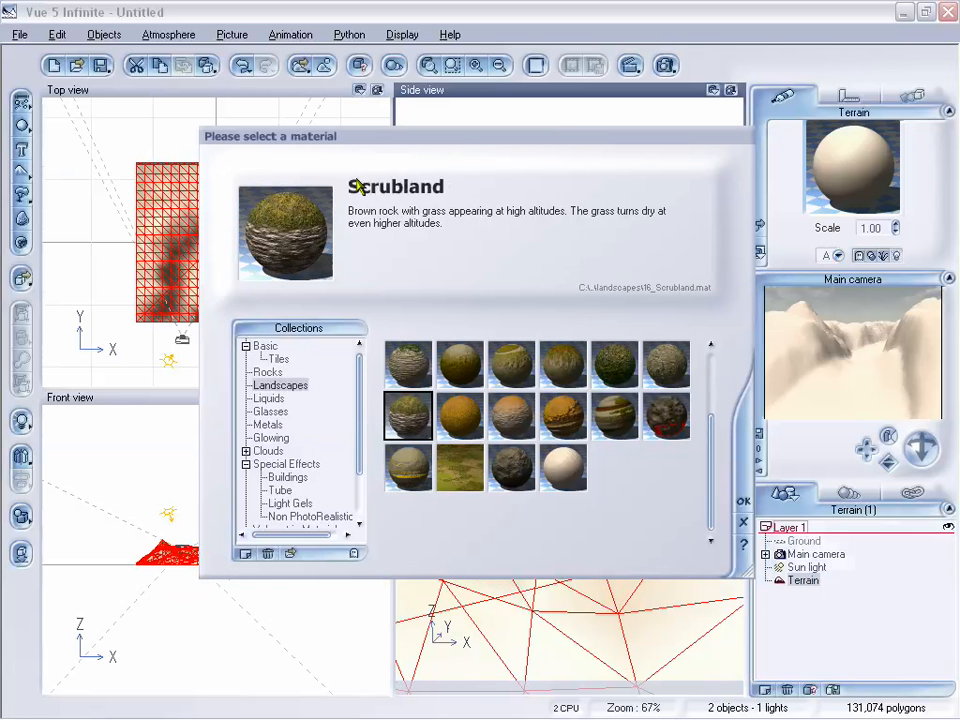
pyautogui.click(744, 505)
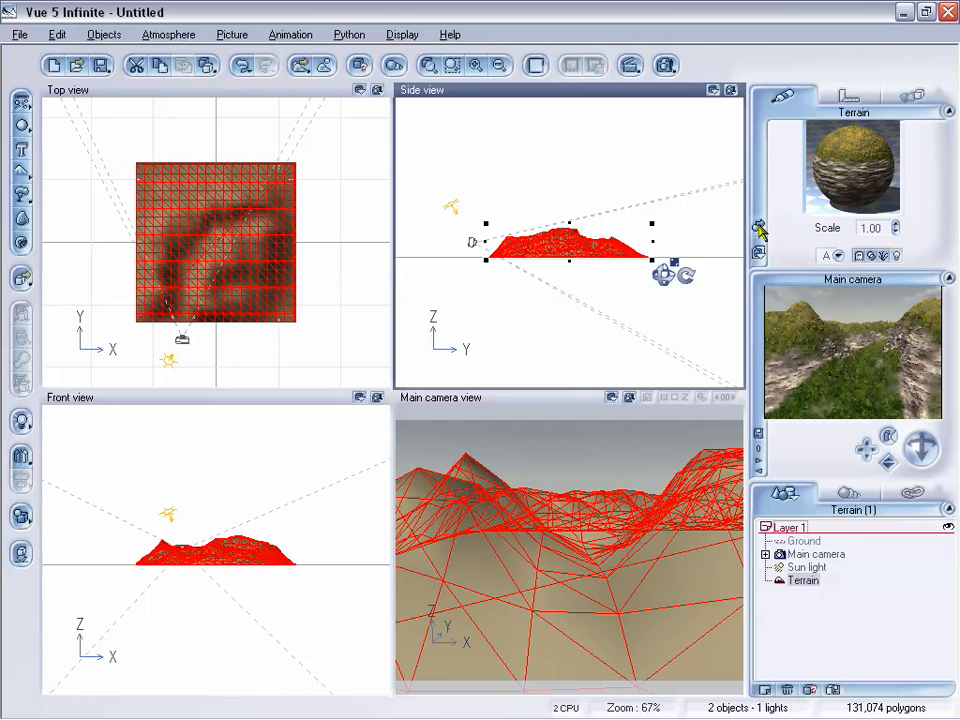
# Try the Natural 2 and Natural 3 landscape materials on the terrain and compare them in the camera preview.
pyautogui.click(853, 165)
pyautogui.click(511, 364)
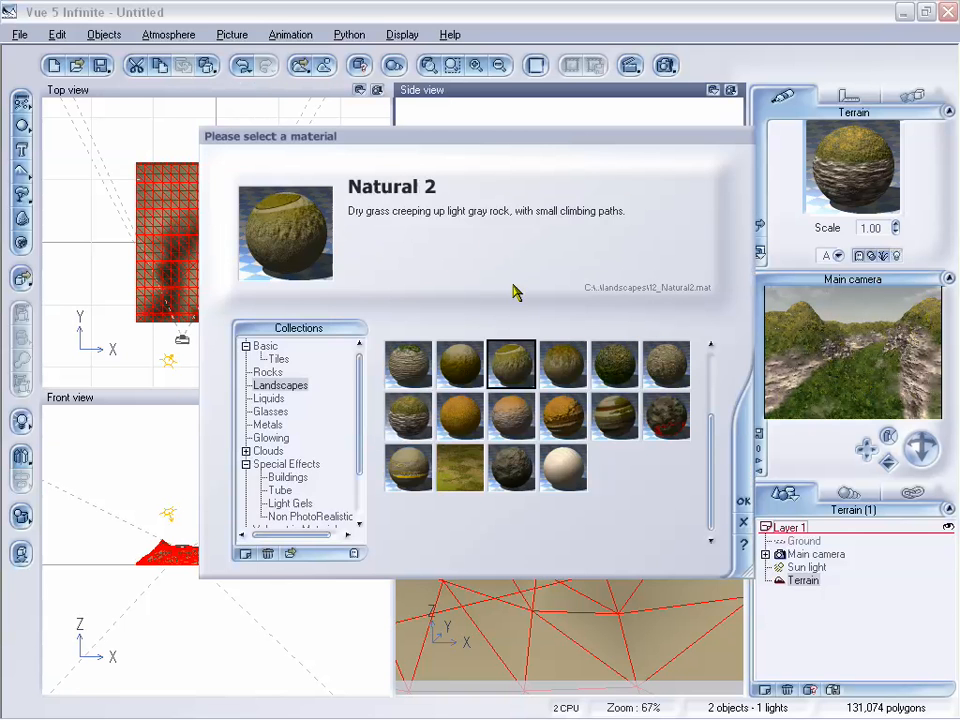
pyautogui.click(741, 501)
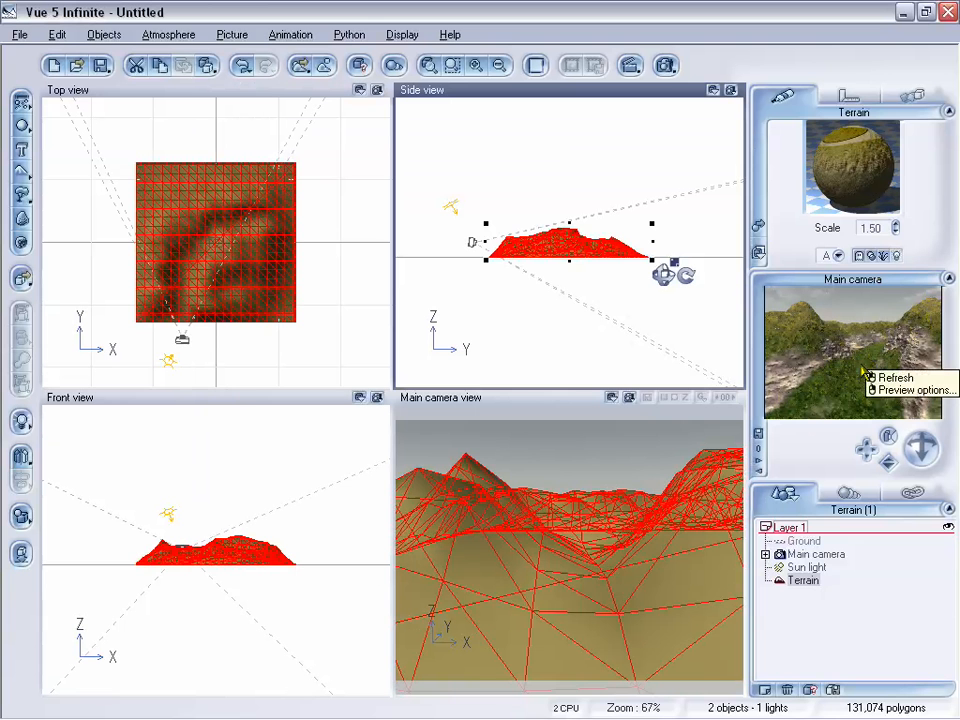
pyautogui.click(866, 364)
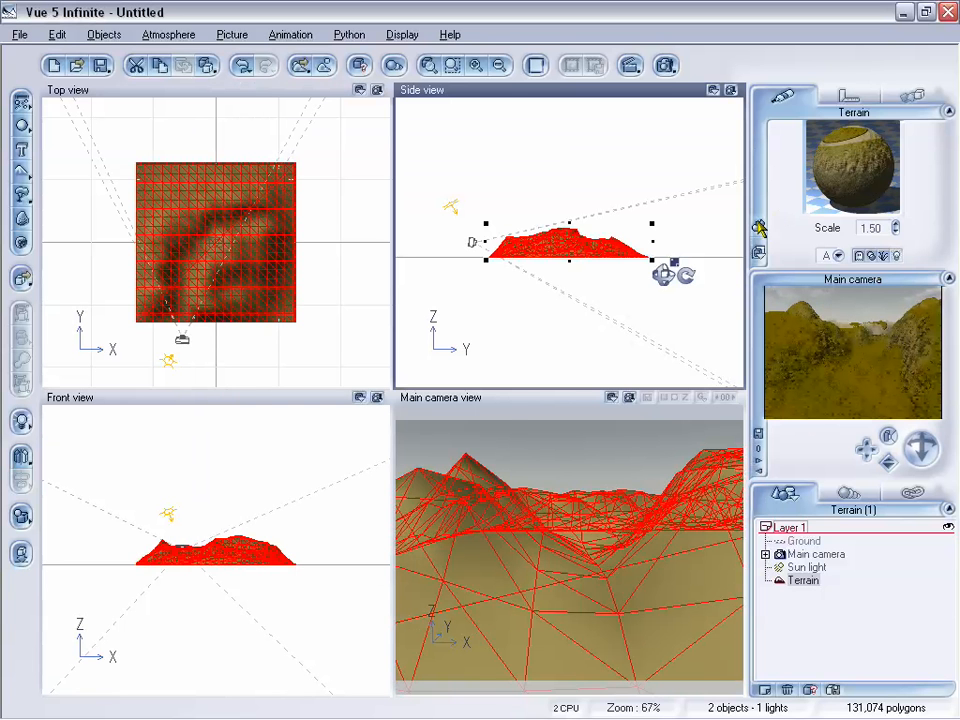
pyautogui.click(759, 228)
pyautogui.click(567, 374)
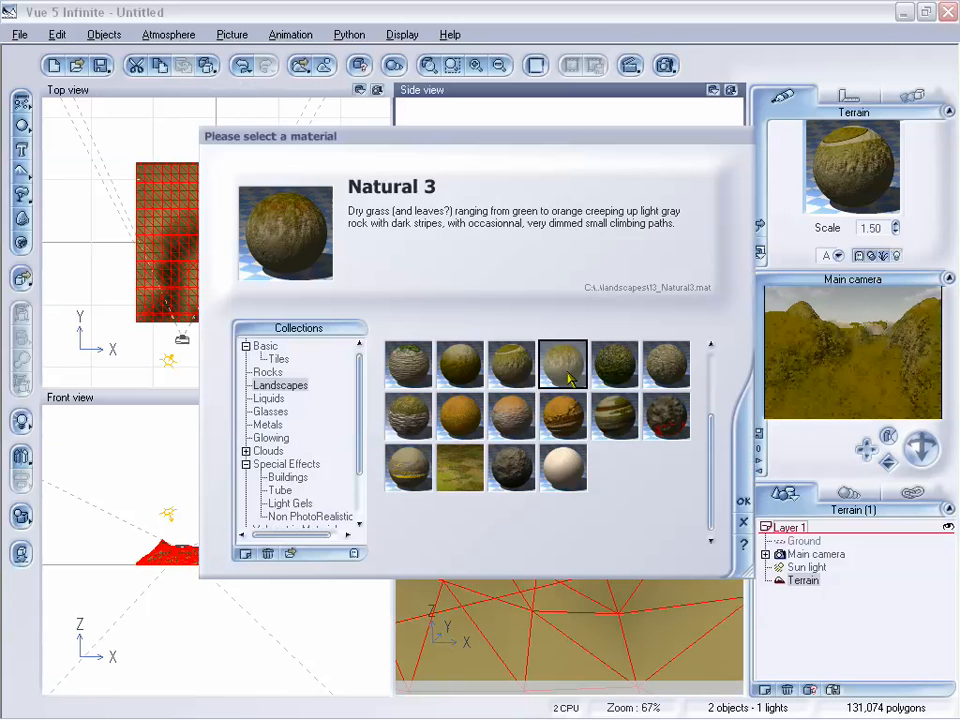
pyautogui.click(743, 500)
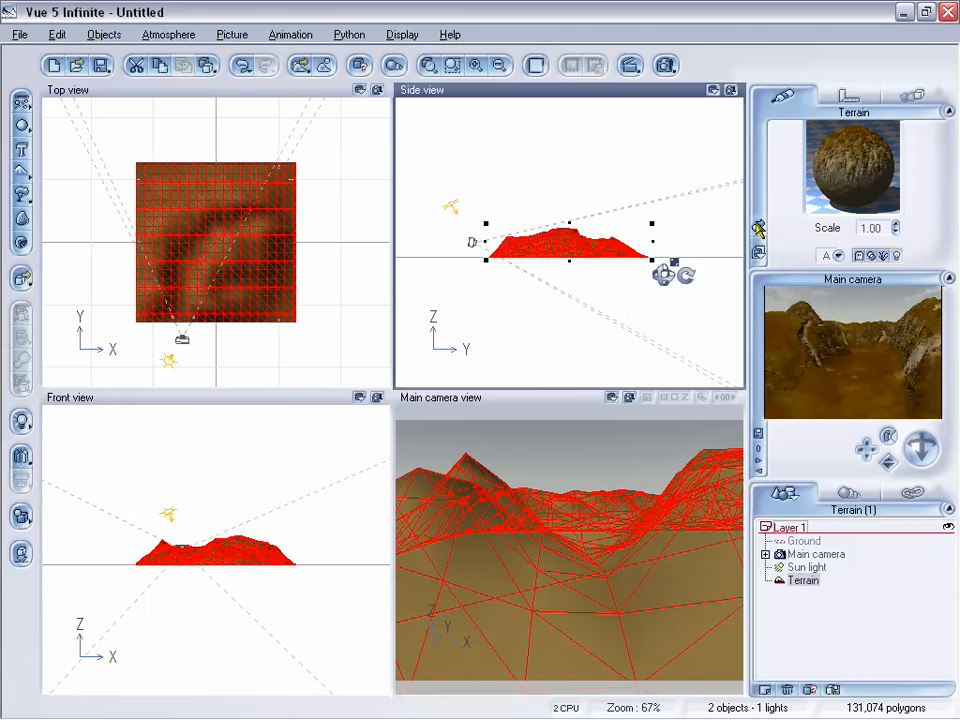
# Switch the terrain's material back to Scrubland.
pyautogui.click(757, 228)
pyautogui.click(410, 416)
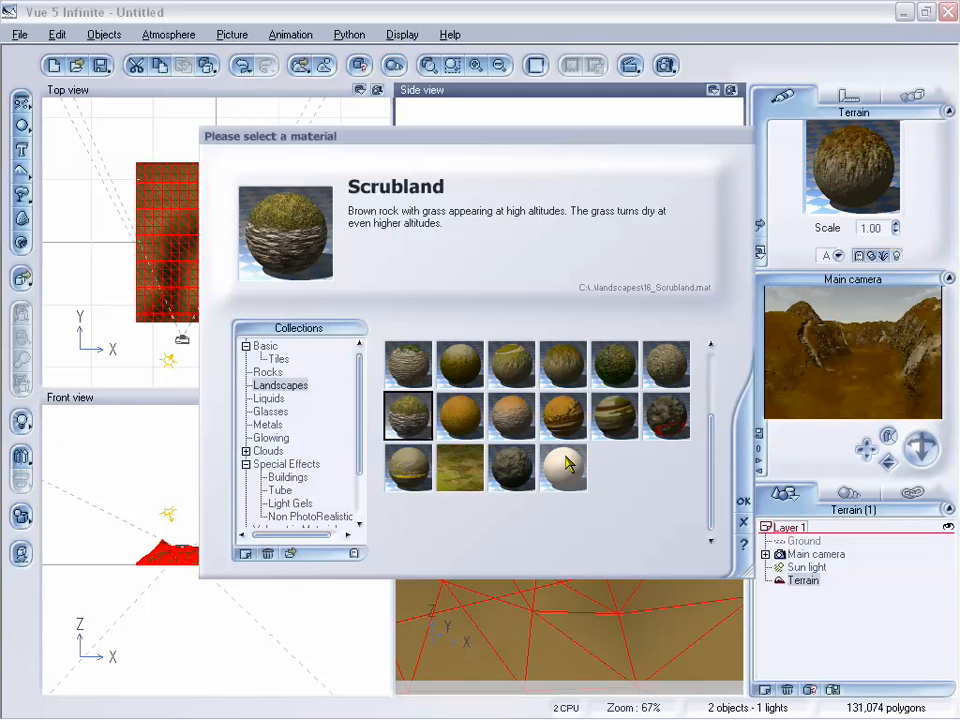
pyautogui.click(743, 500)
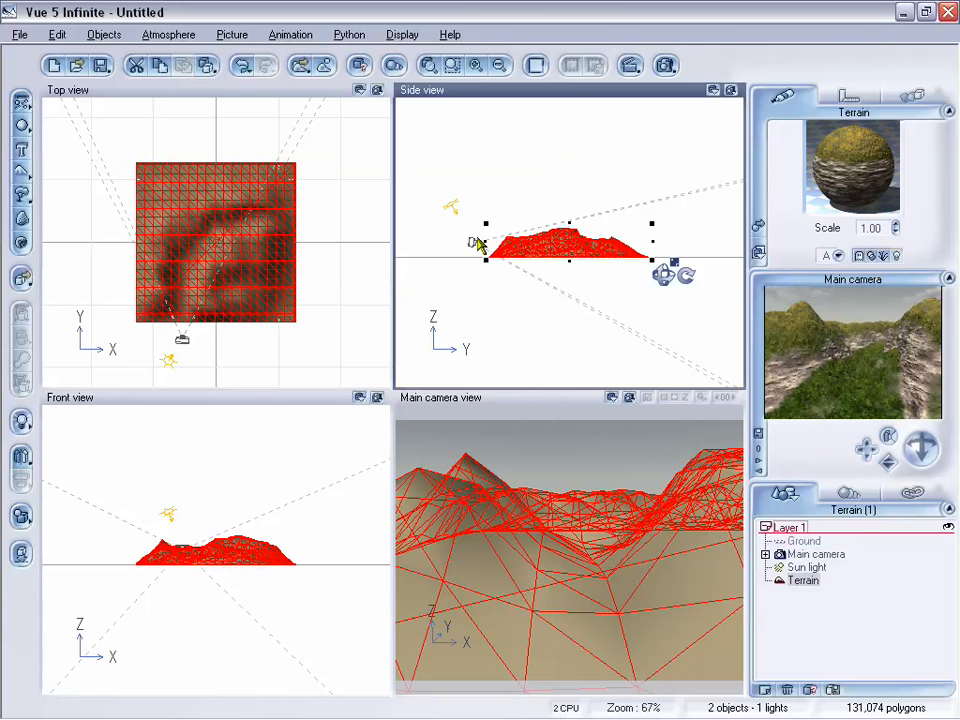
# Move the sun light to the right of the camera and lower it slightly to change the lighting across the valley.
pyautogui.click(452, 211)
pyautogui.moveTo(168, 358); pyautogui.dragTo(202, 352)
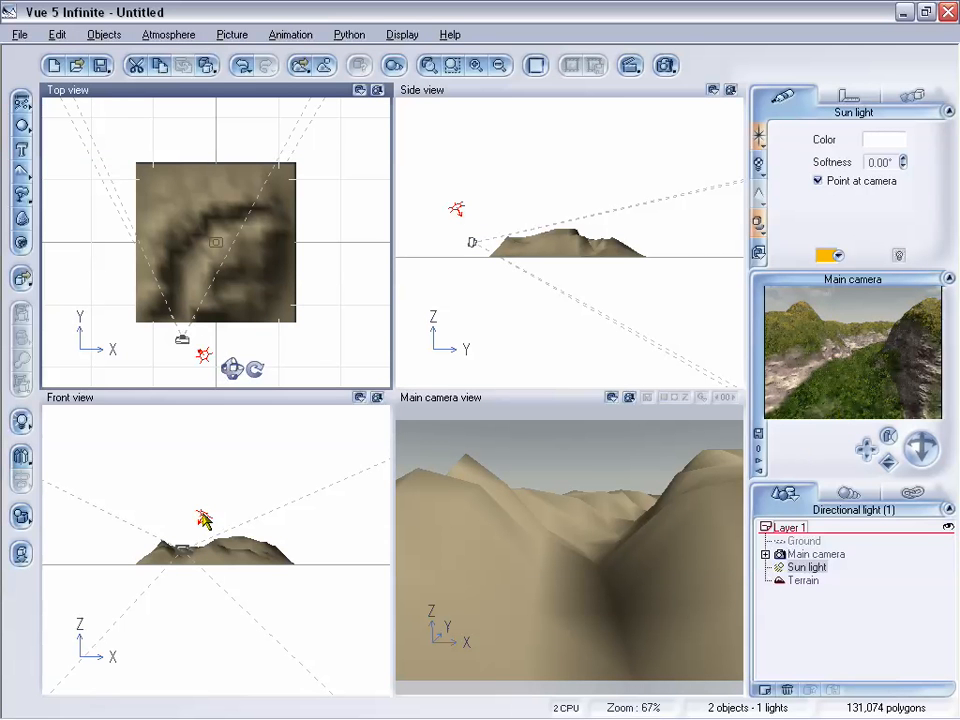
pyautogui.moveTo(203, 518); pyautogui.dragTo(204, 527)
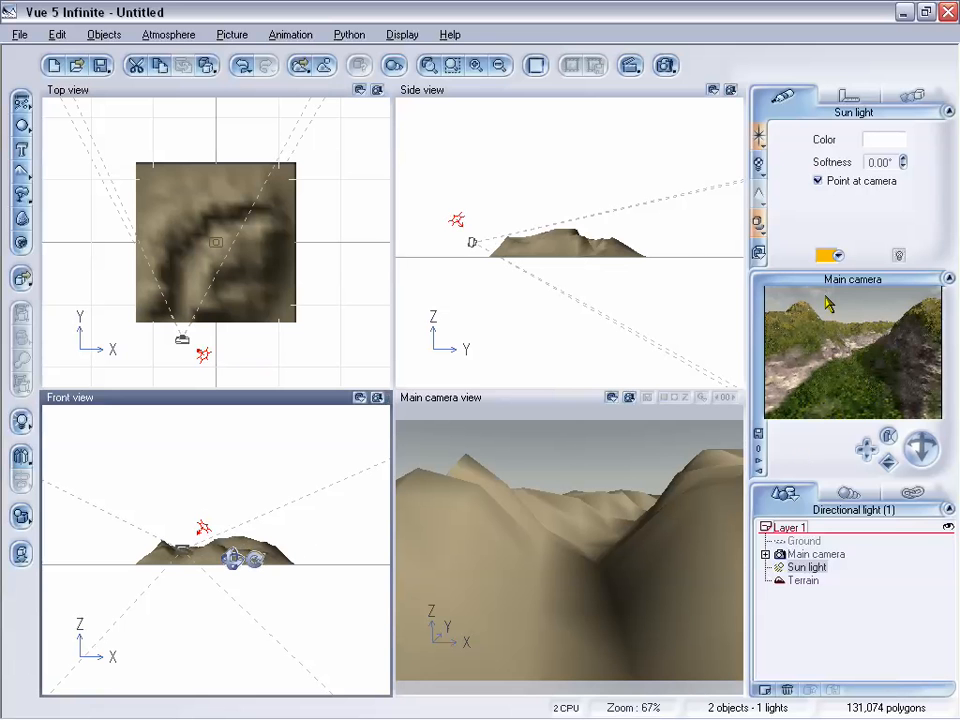
pyautogui.rightClick(828, 303)
pyautogui.click(838, 317)
pyautogui.rightClick(889, 375)
# Set the render options to render to screen at a picture size of 640x480.
pyautogui.rightClick(665, 66)
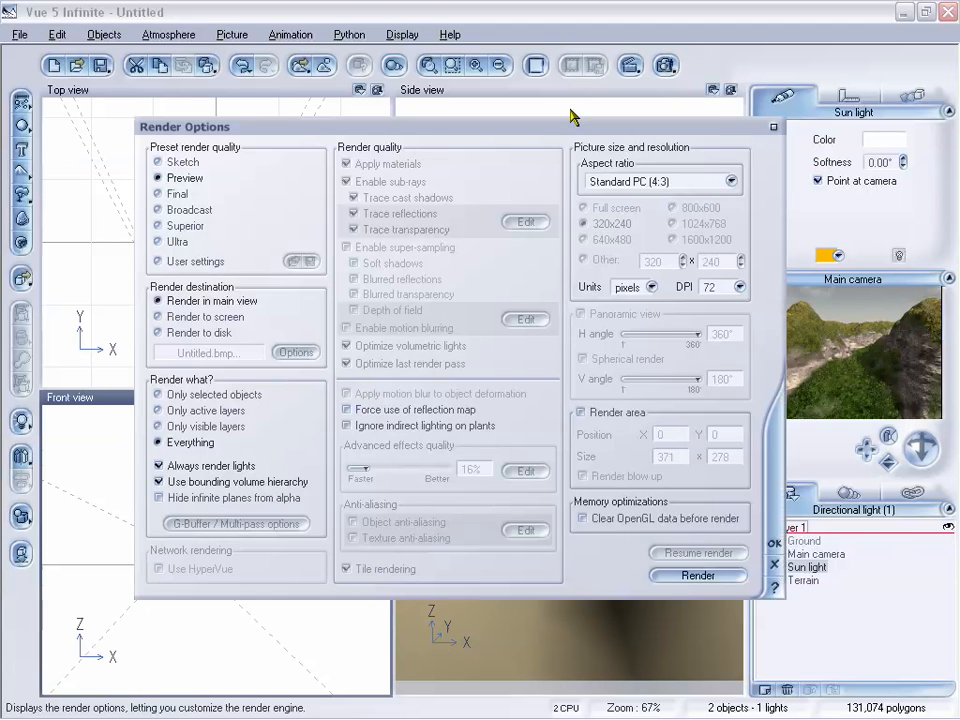
pyautogui.moveTo(561, 131); pyautogui.dragTo(535, 138)
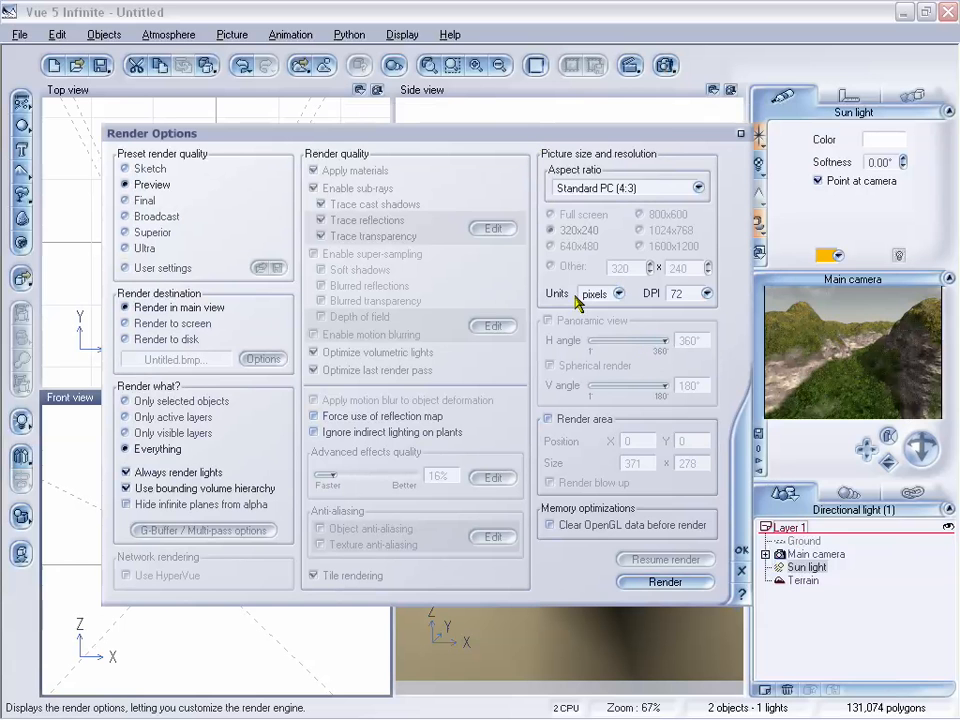
pyautogui.click(134, 325)
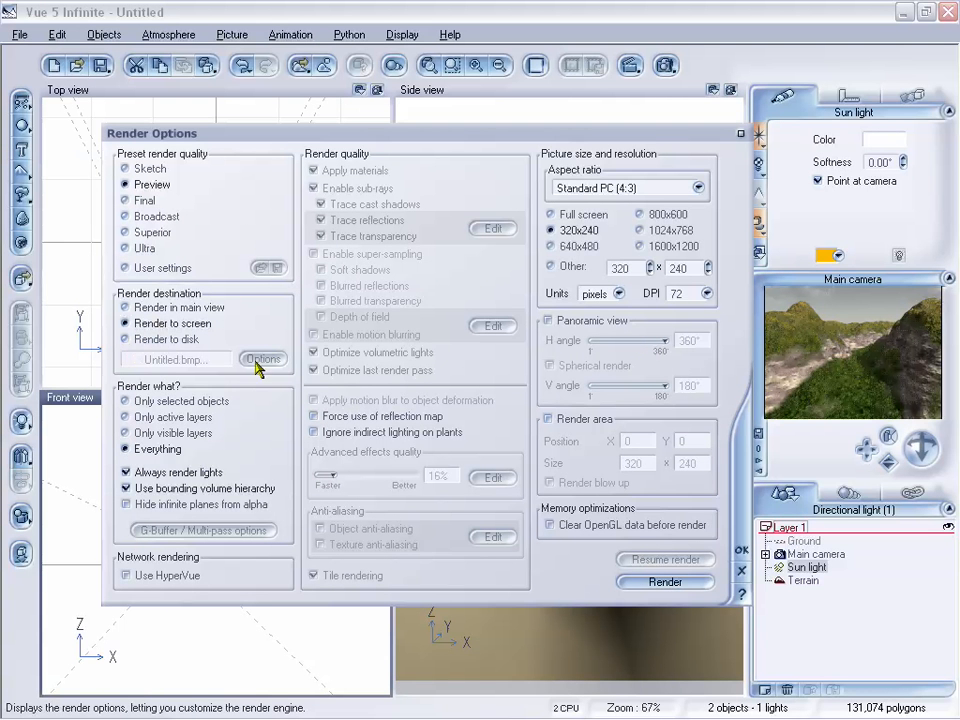
pyautogui.click(552, 247)
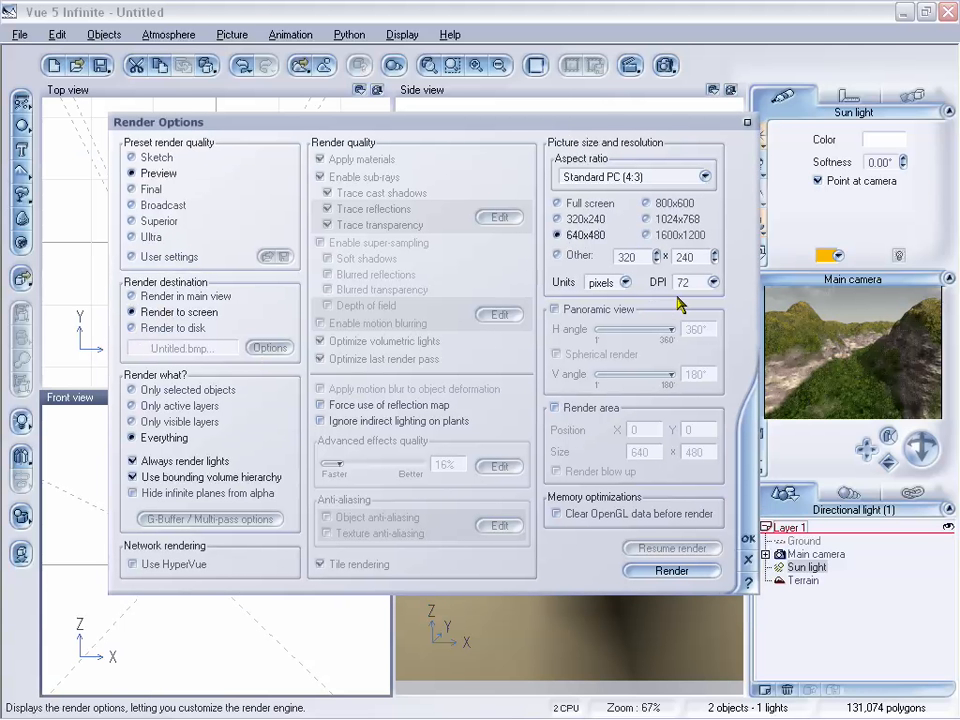
pyautogui.moveTo(568, 124); pyautogui.dragTo(577, 135)
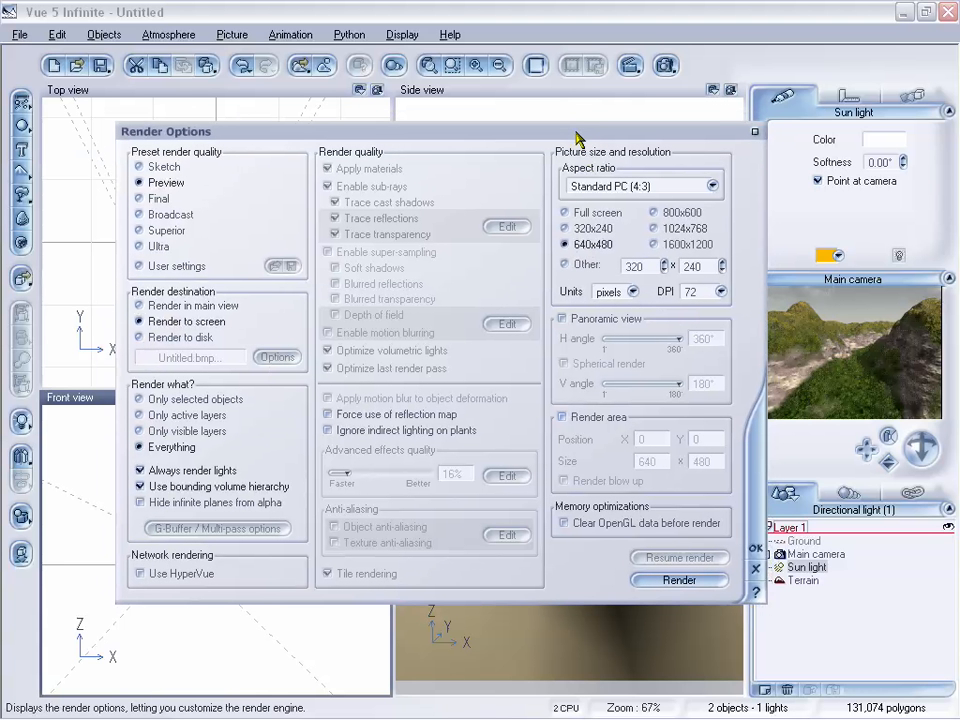
pyautogui.moveTo(577, 135); pyautogui.dragTo(556, 146)
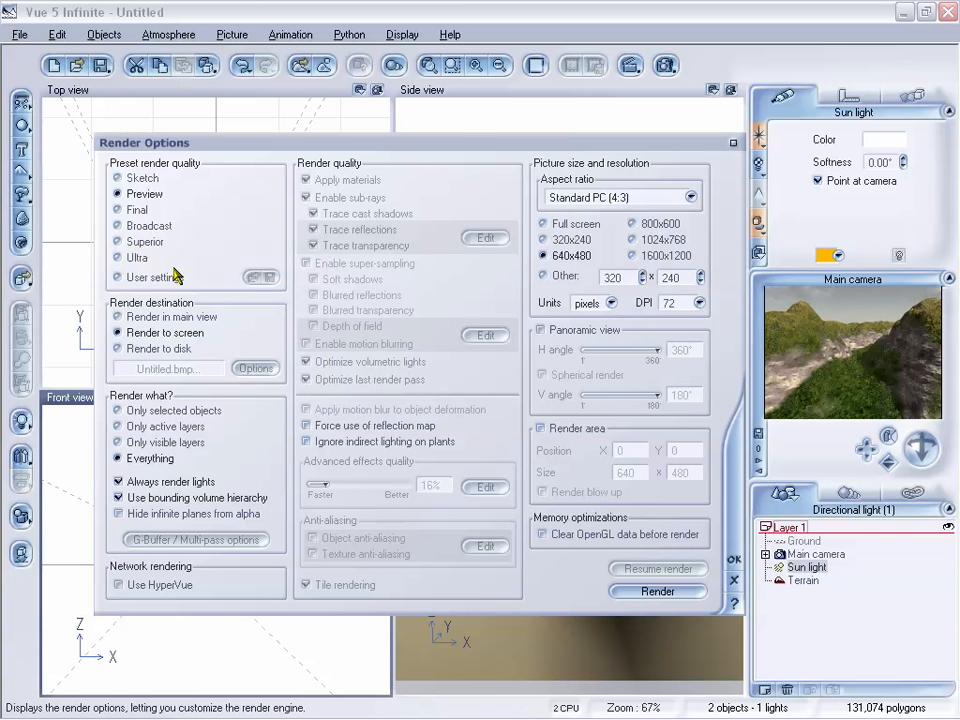
# Render the scene with the Final quality preset and close the render display after examining the image.
pyautogui.click(118, 210)
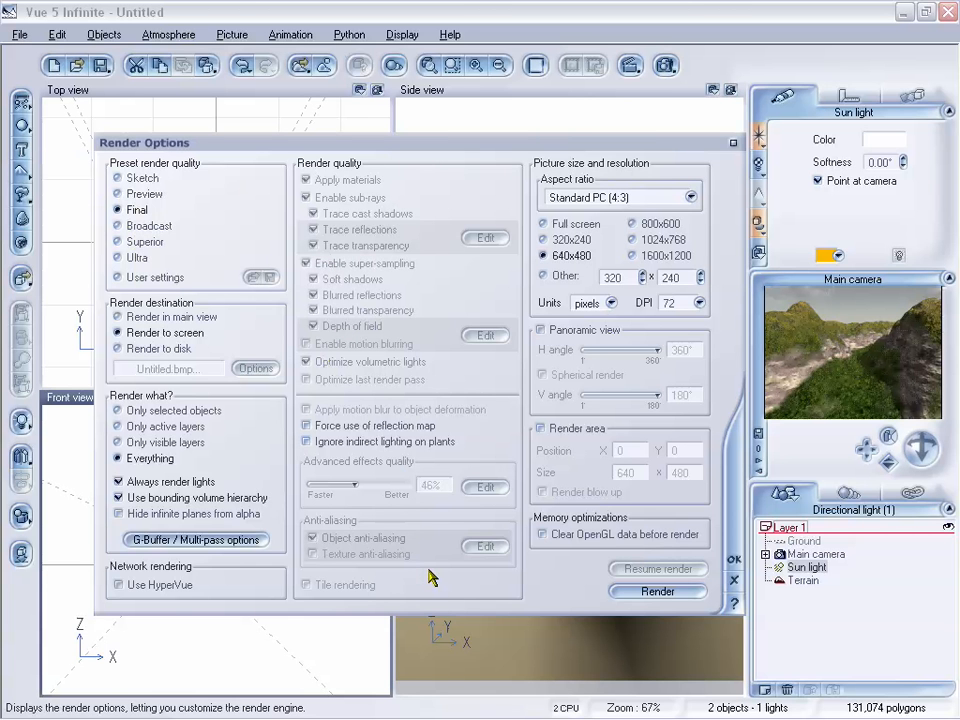
pyautogui.click(658, 592)
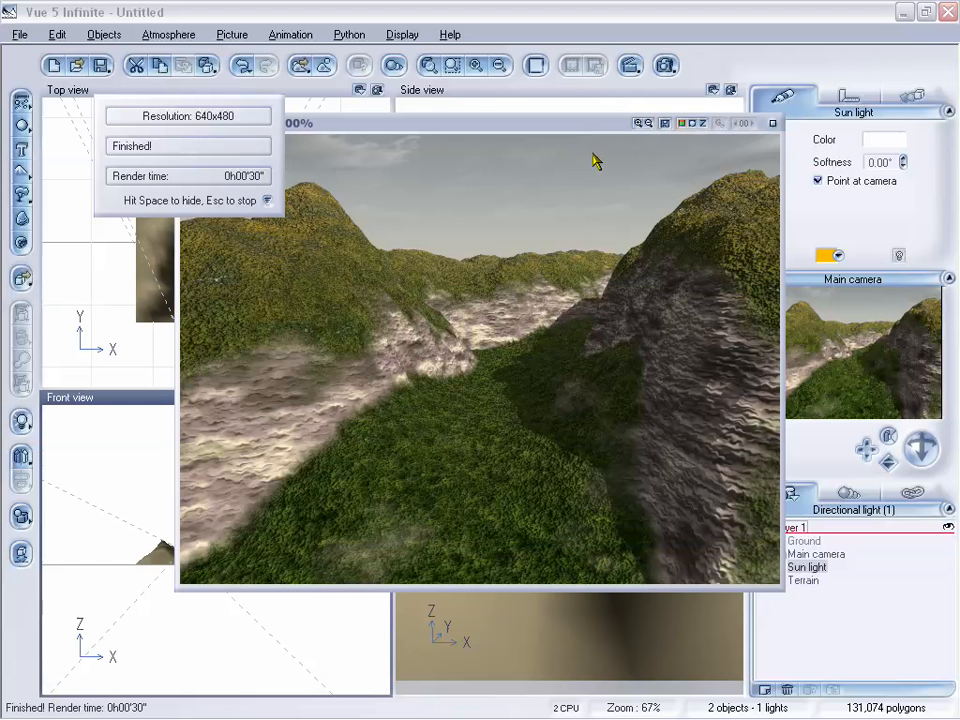
pyautogui.moveTo(591, 128); pyautogui.dragTo(584, 130)
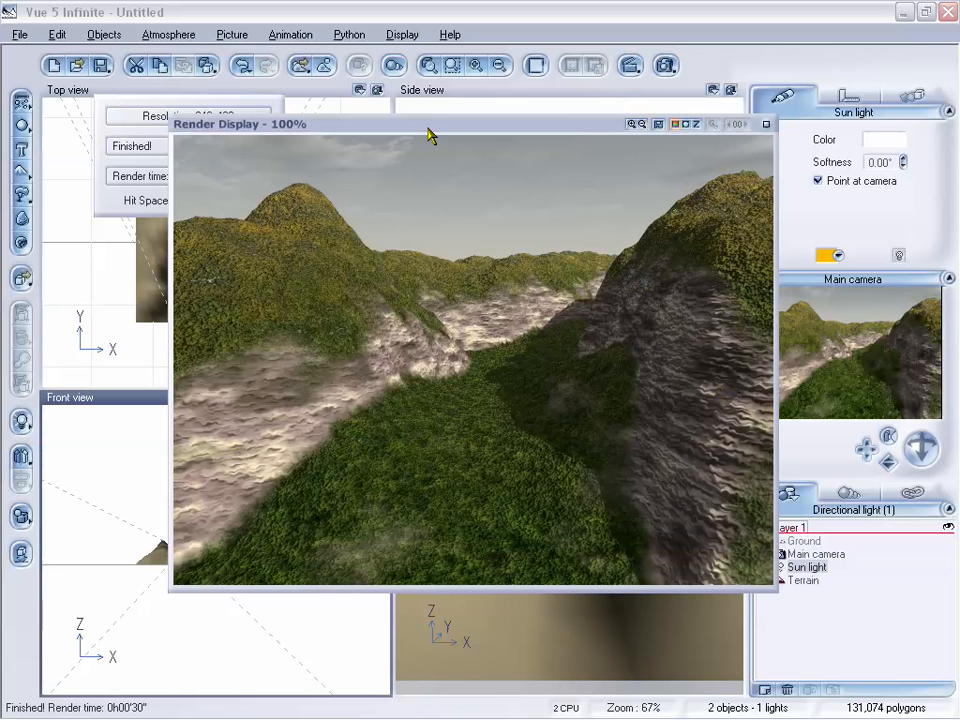
pyautogui.moveTo(431, 128); pyautogui.dragTo(437, 145)
pyautogui.click(770, 143)
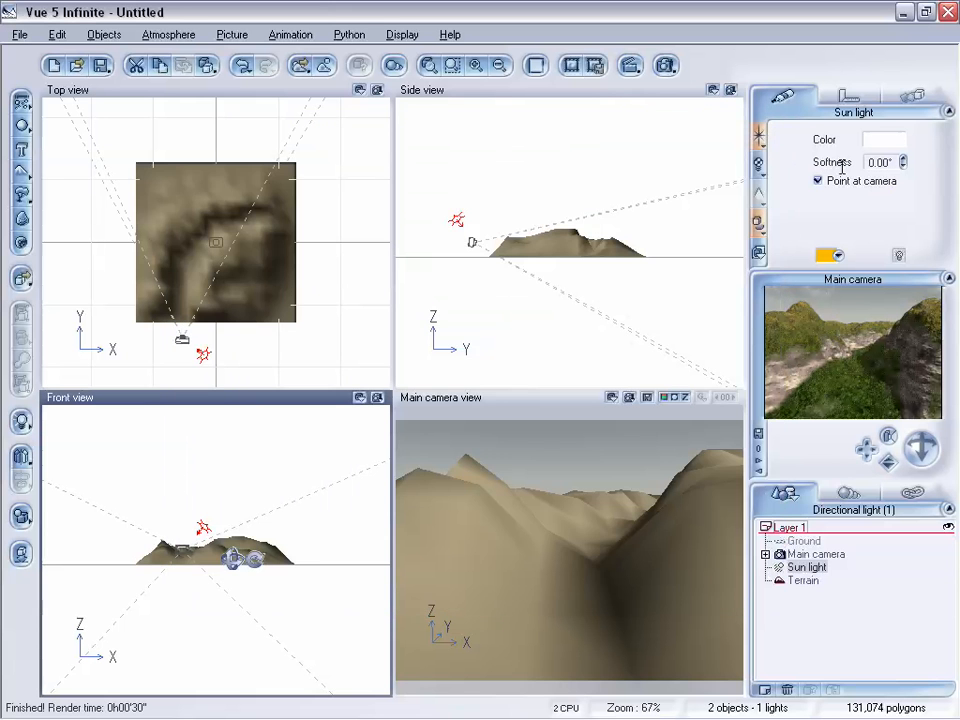
# Set the scale of the terrain's Scrubland material to 0.5.
pyautogui.click(796, 580)
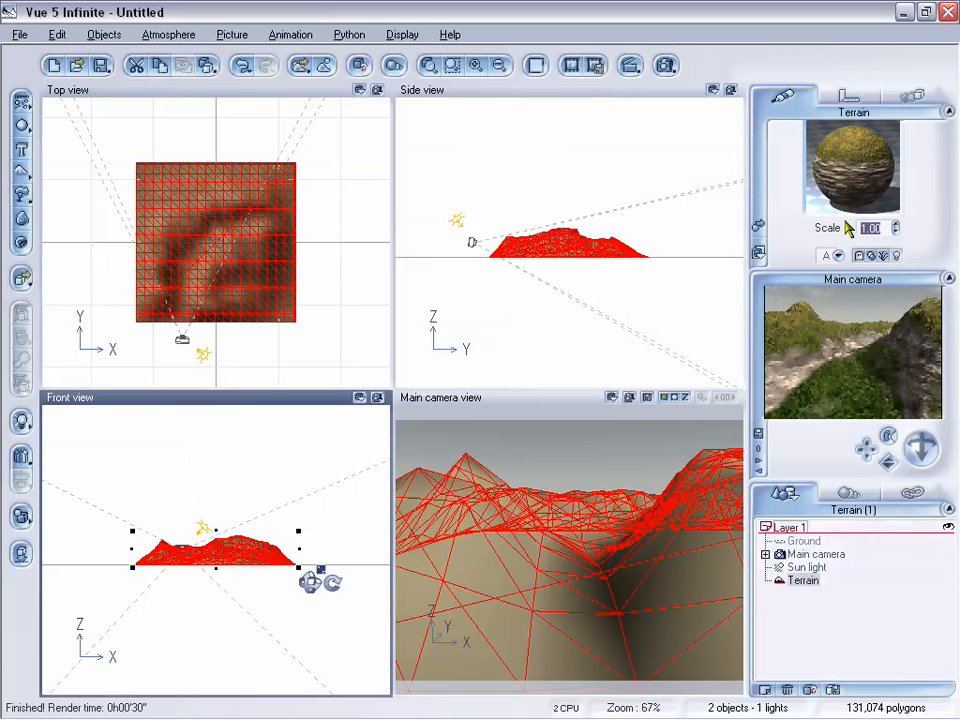
pyautogui.write('.5')
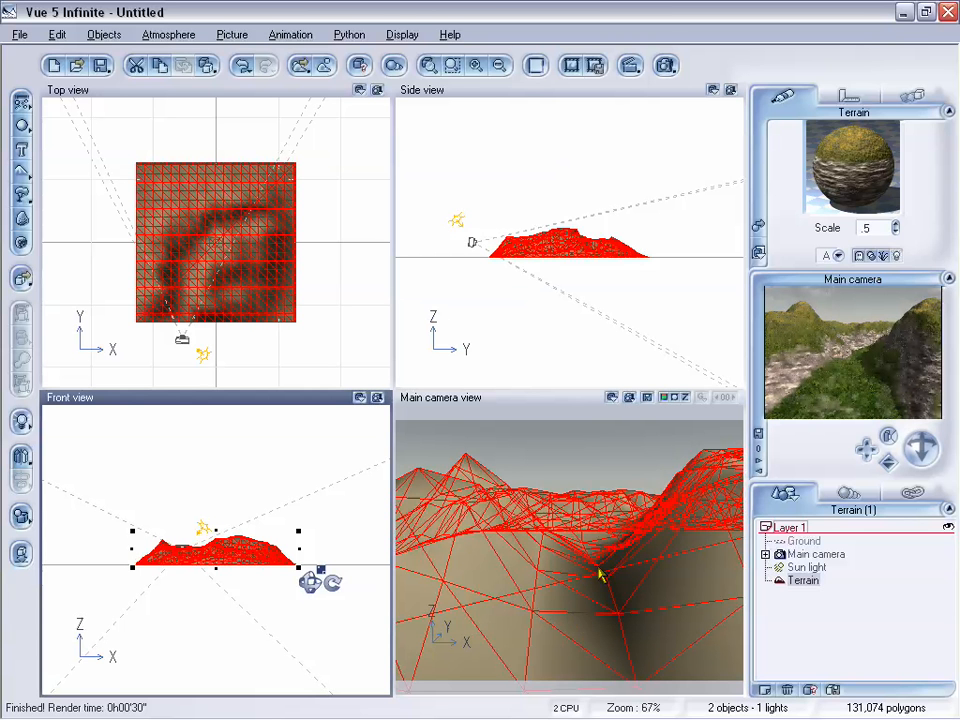
# Look at the Standard and Procedural terrain type options in the Terrain Editor and close it without applying changes.
pyautogui.doubleClick(553, 550)
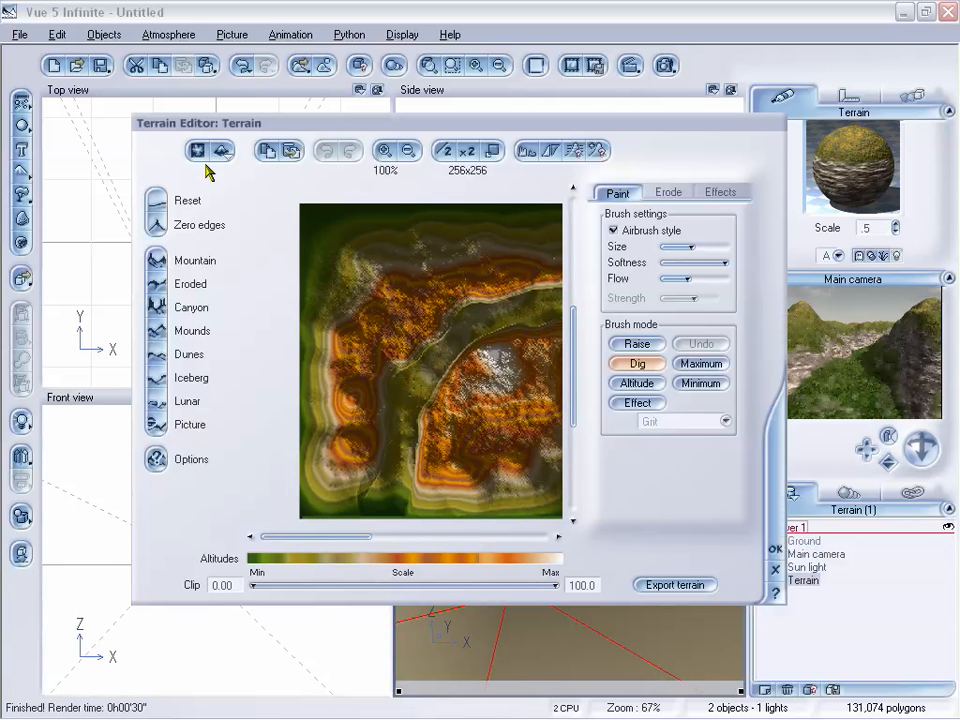
pyautogui.click(222, 152)
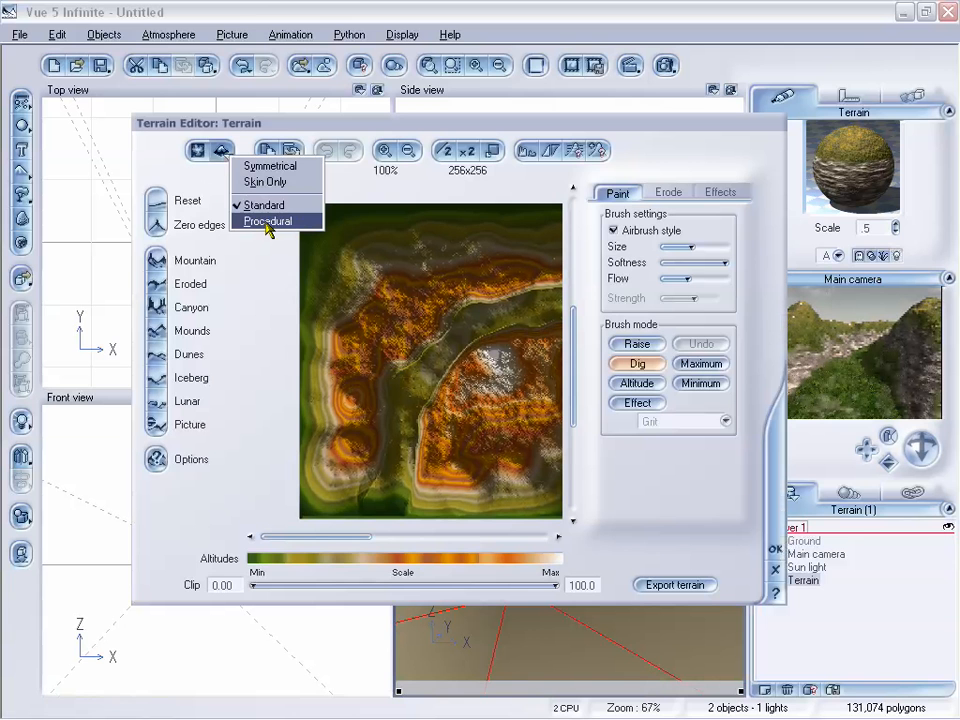
pyautogui.click(261, 340)
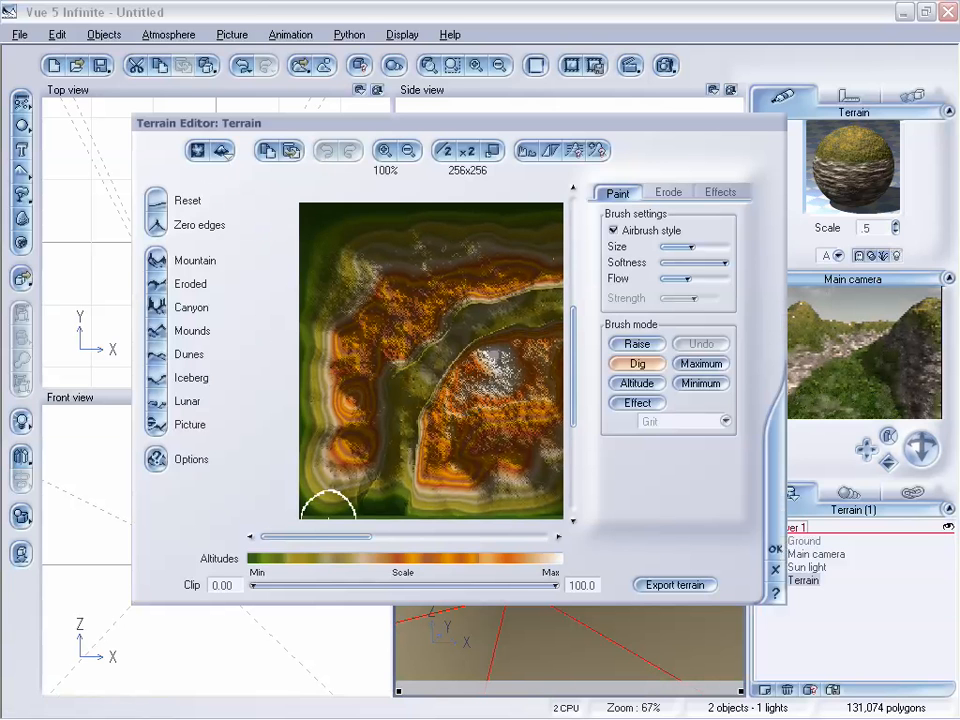
pyautogui.click(775, 568)
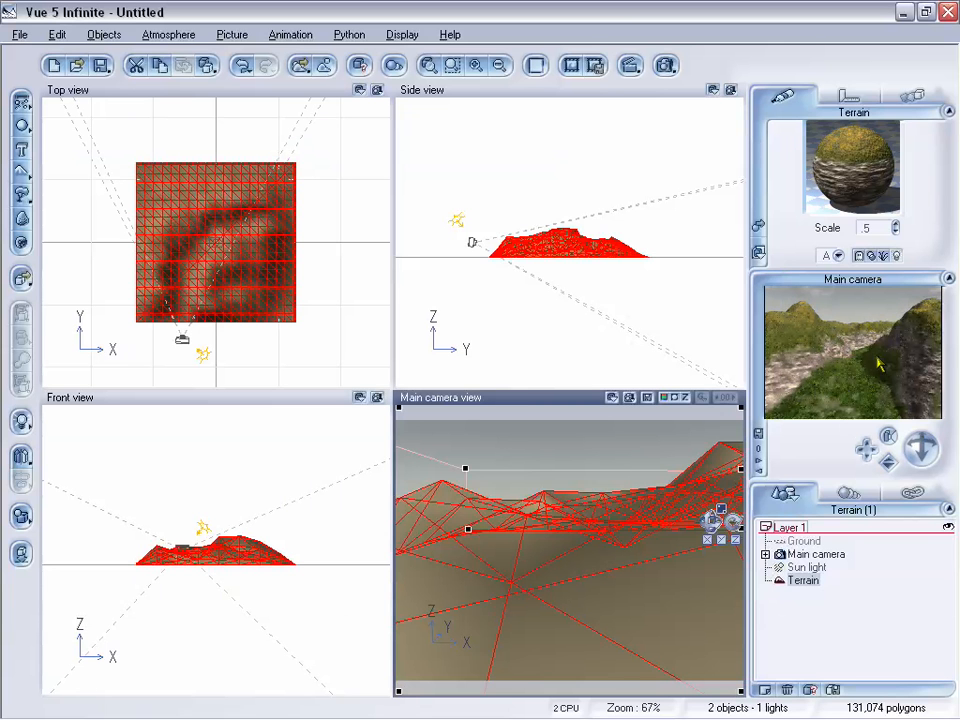
# Render the scene again with the current options and examine the finer terrain material.
pyautogui.click(665, 66)
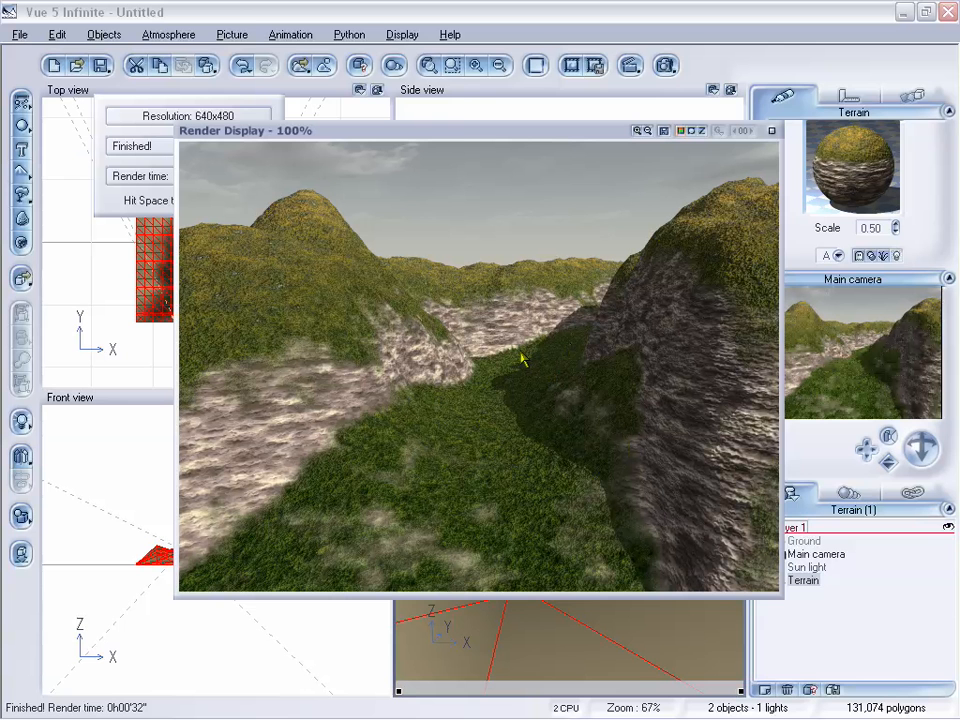
pyautogui.moveTo(460, 133); pyautogui.dragTo(462, 163)
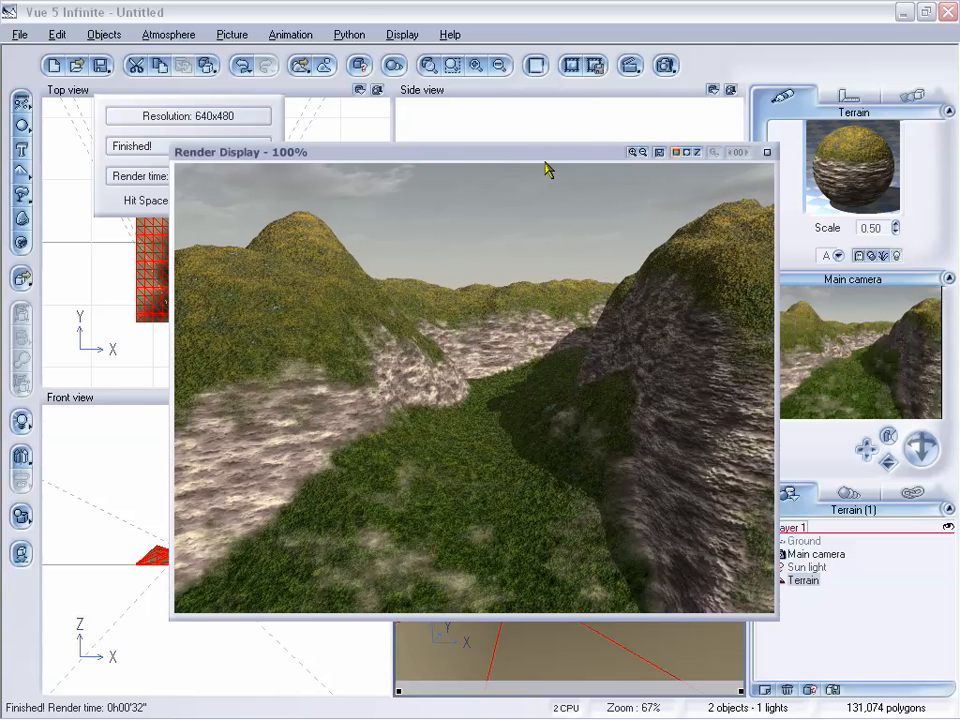
pyautogui.moveTo(544, 159)
pyautogui.mouseDown()
pyautogui.moveTo(568, 156)
pyautogui.moveTo(548, 161)
pyautogui.mouseUp()
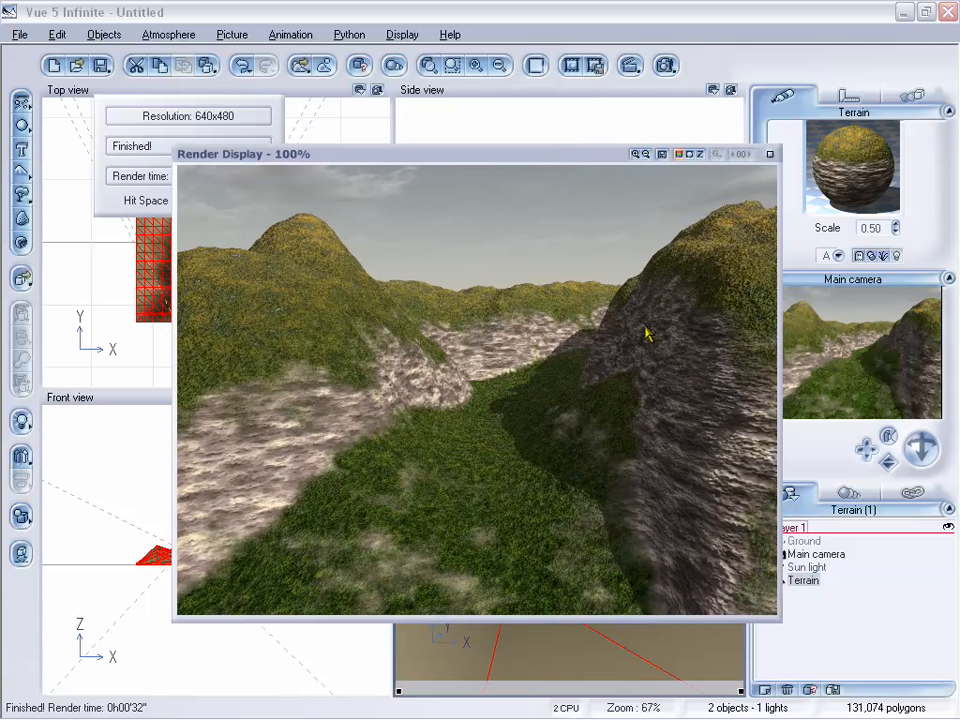
# Look at the save dialog for the rendered picture, leave it without saving, and close the render display.
pyautogui.click(662, 154)
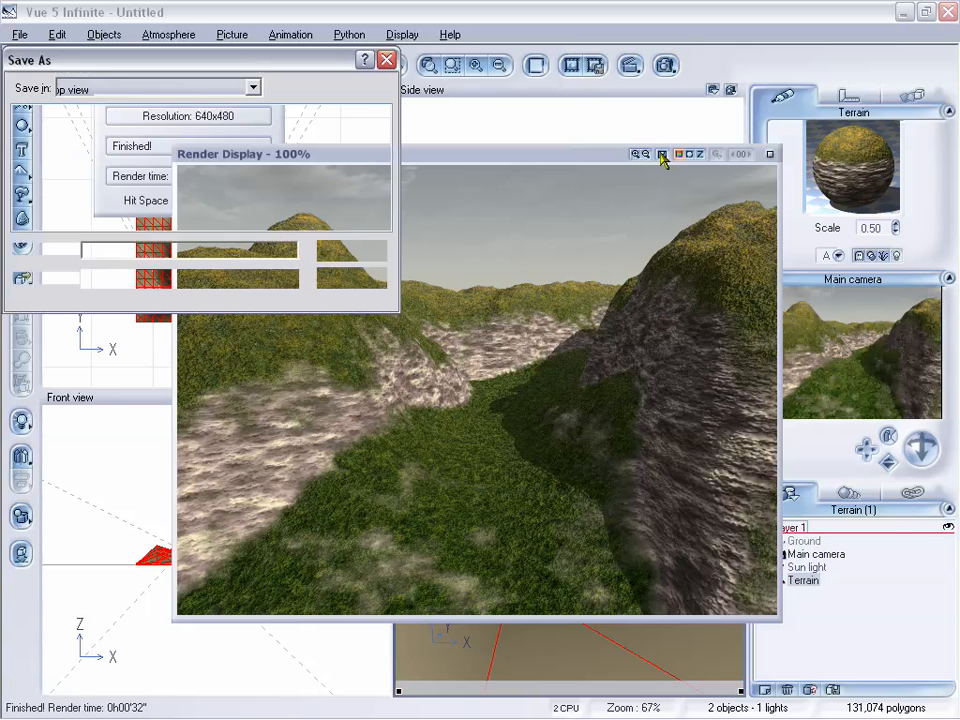
pyautogui.moveTo(180, 60); pyautogui.dragTo(290, 107)
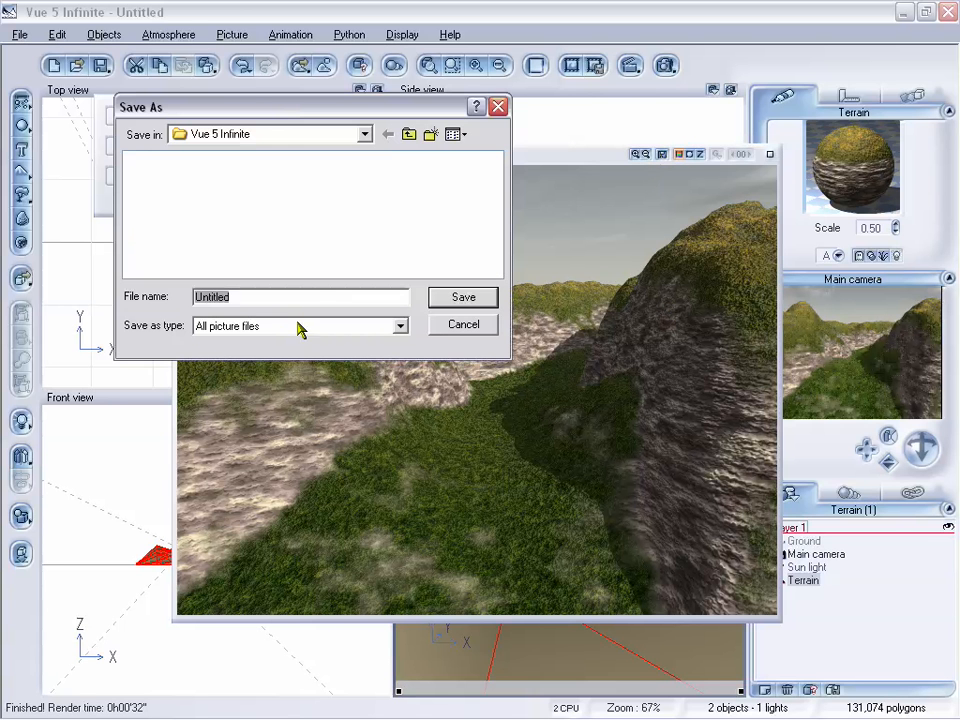
pyautogui.click(498, 106)
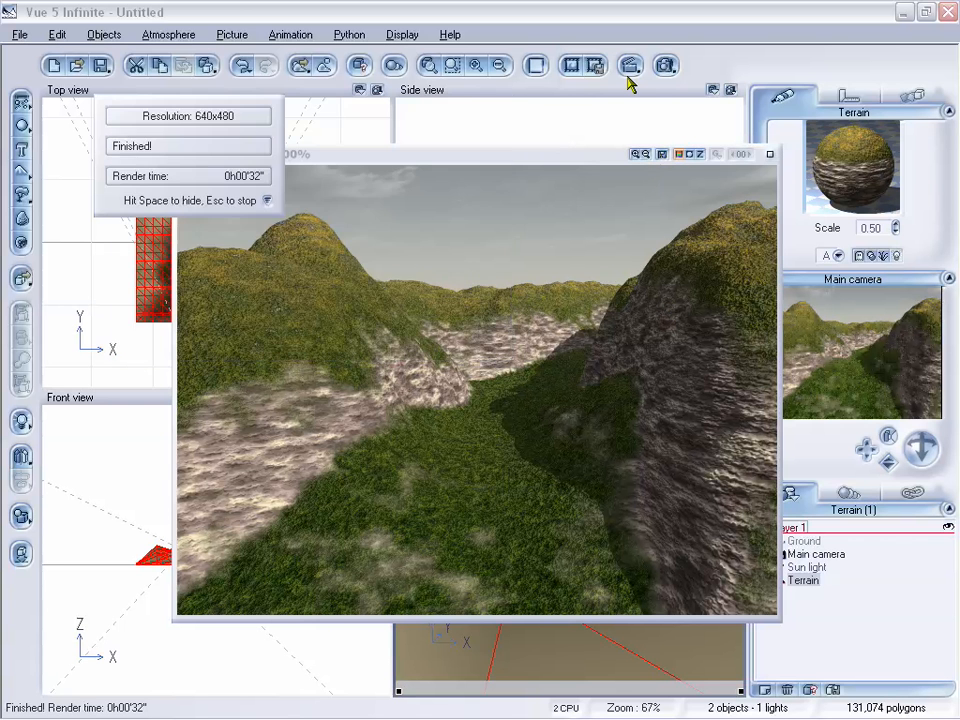
pyautogui.moveTo(603, 154); pyautogui.dragTo(595, 157)
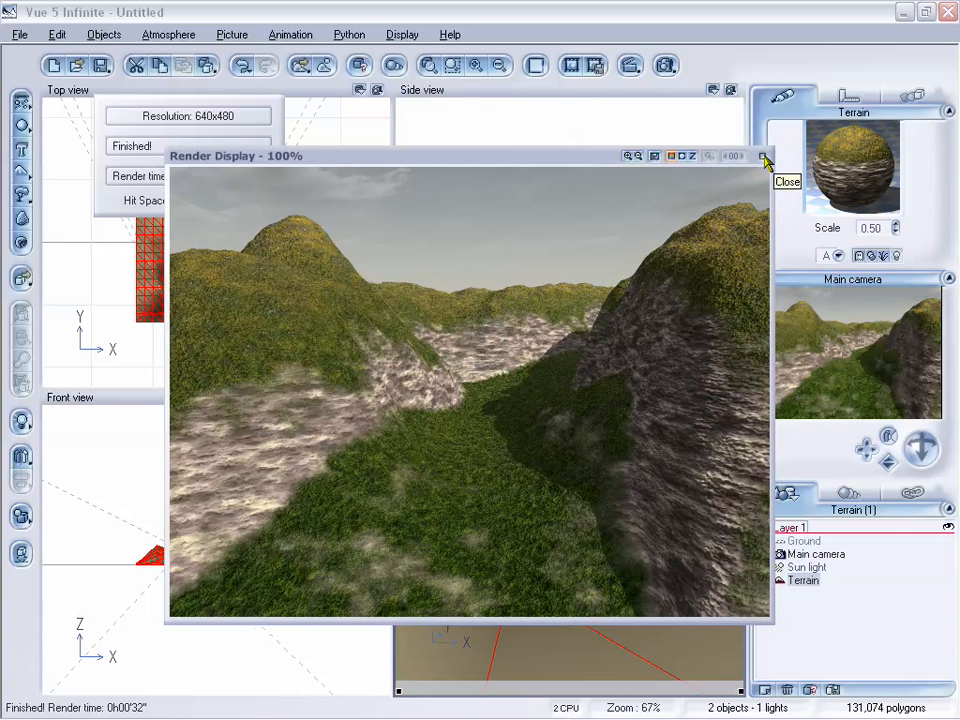
pyautogui.click(764, 159)
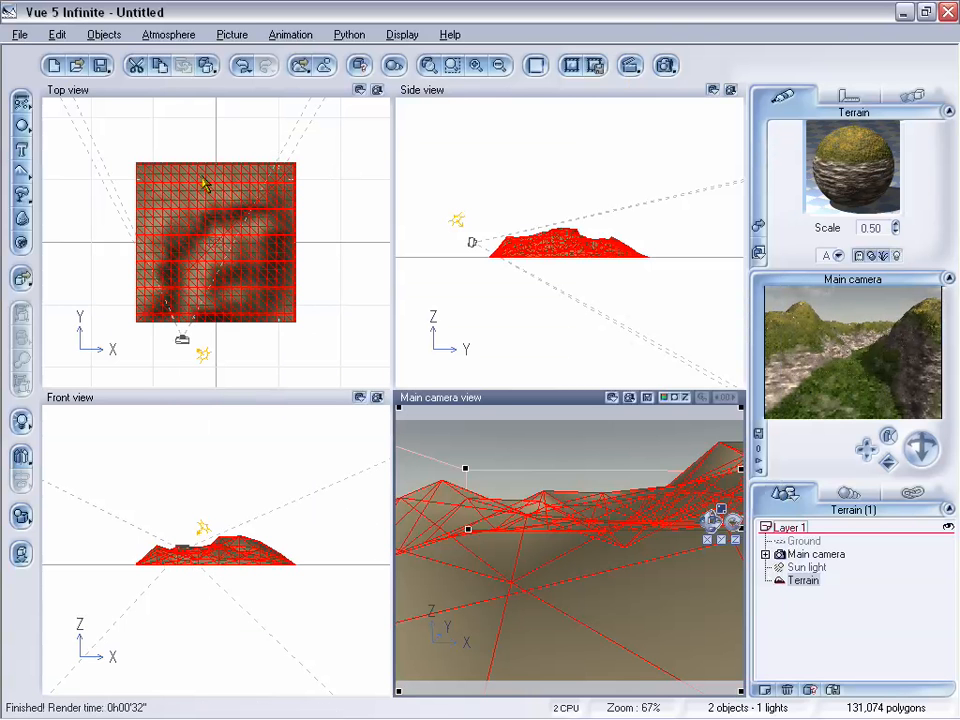
pyautogui.click(19, 34)
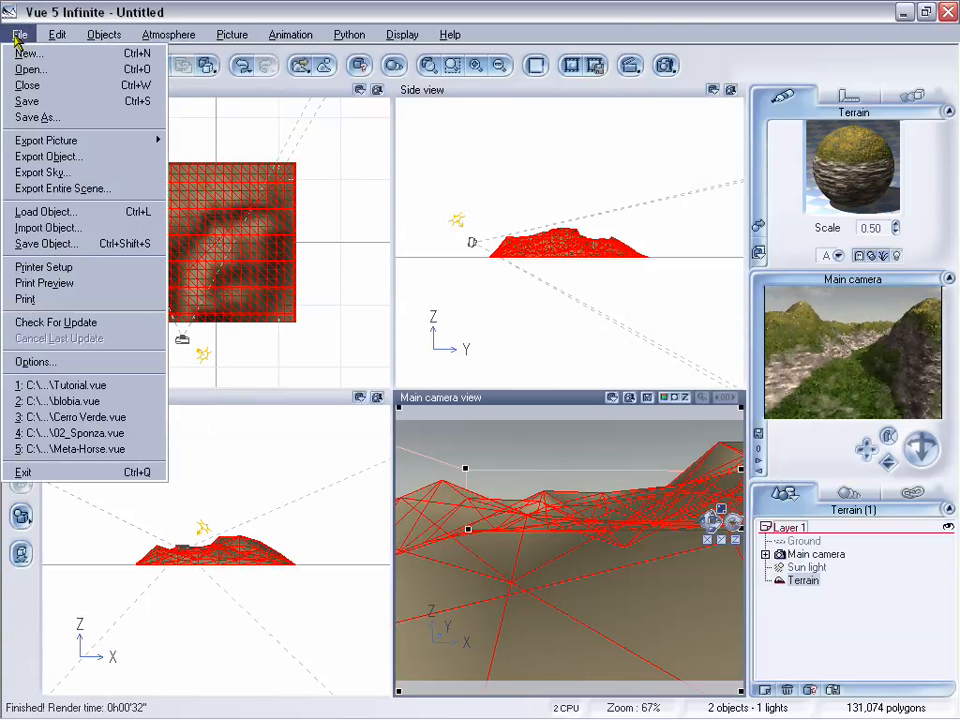
pyautogui.click(64, 194)
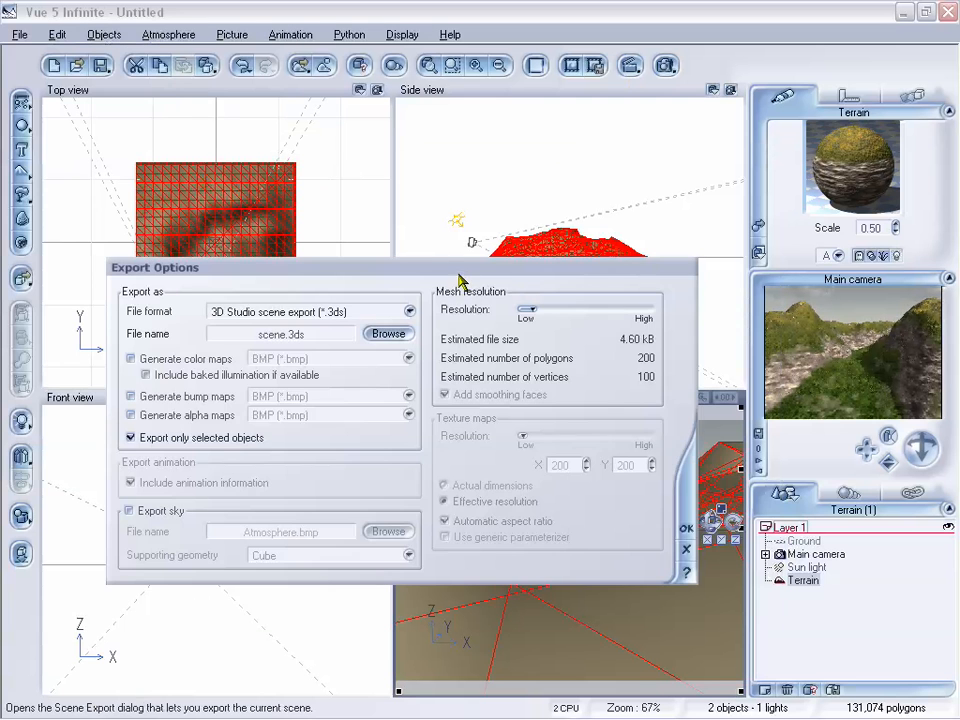
pyautogui.moveTo(479, 272); pyautogui.dragTo(486, 261)
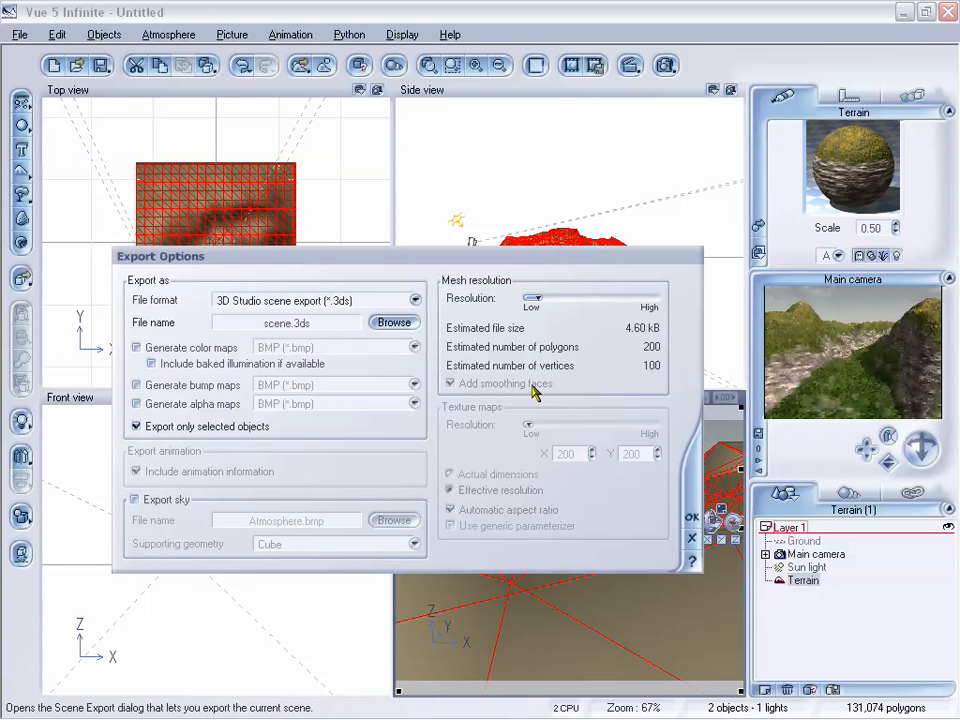
pyautogui.click(691, 537)
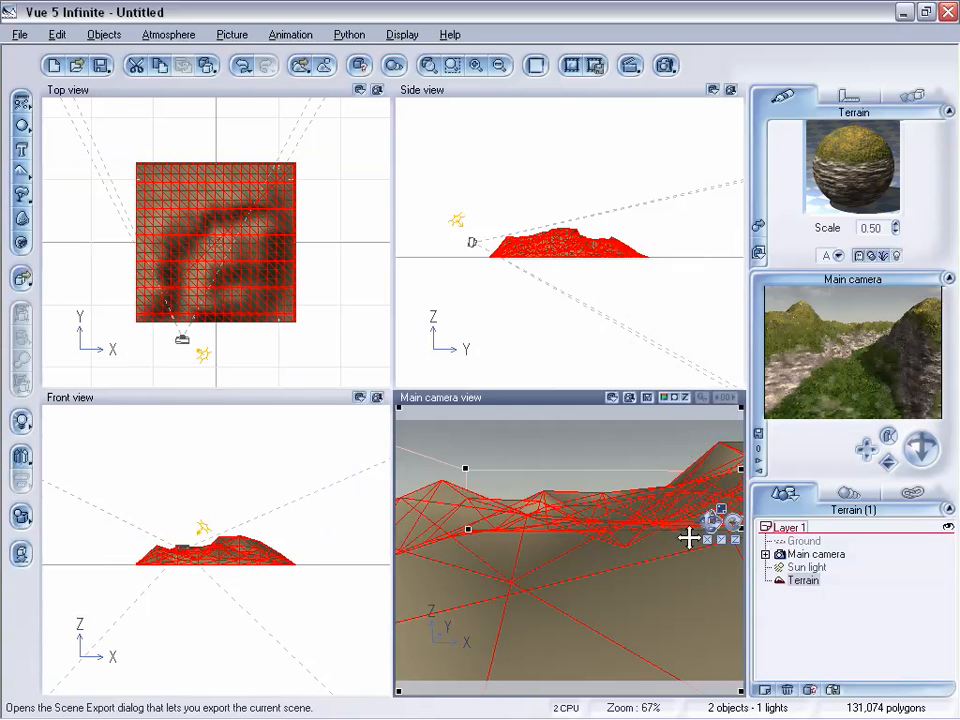
# Delete the Ground plane from the scene and open the export options for the entire scene.
pyautogui.click(803, 541)
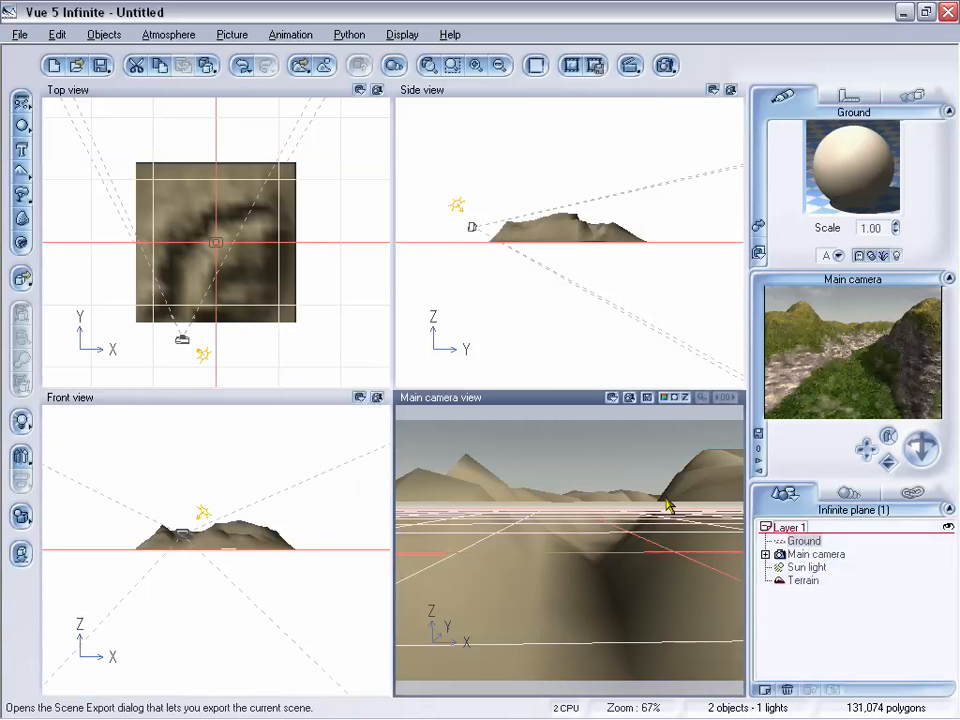
pyautogui.press('Delete')
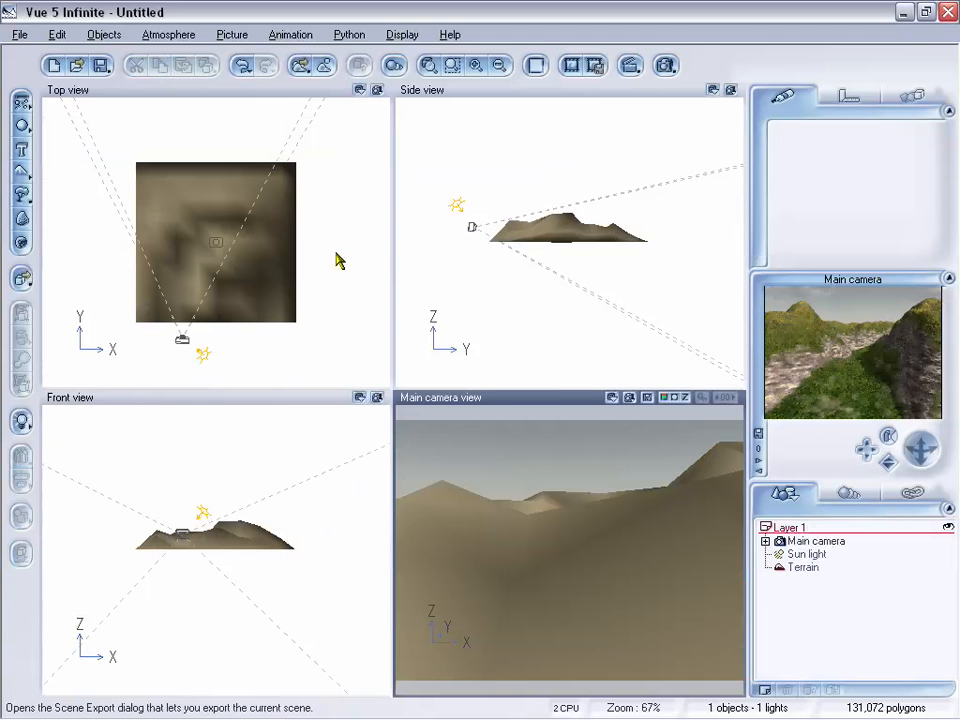
pyautogui.click(19, 36)
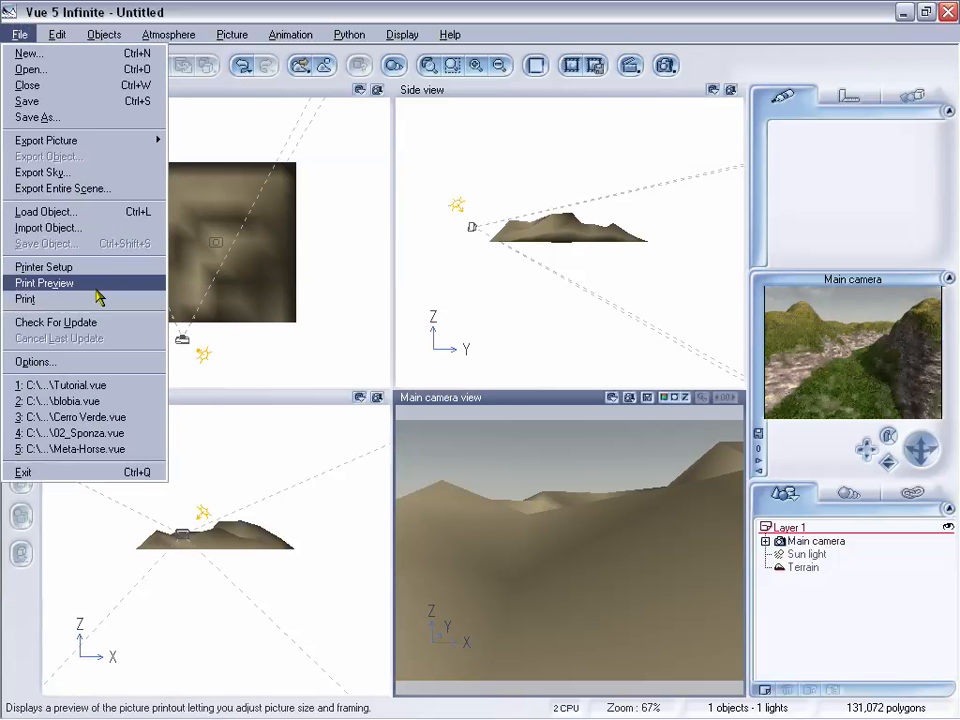
pyautogui.click(105, 189)
pyautogui.moveTo(407, 270); pyautogui.dragTo(401, 264)
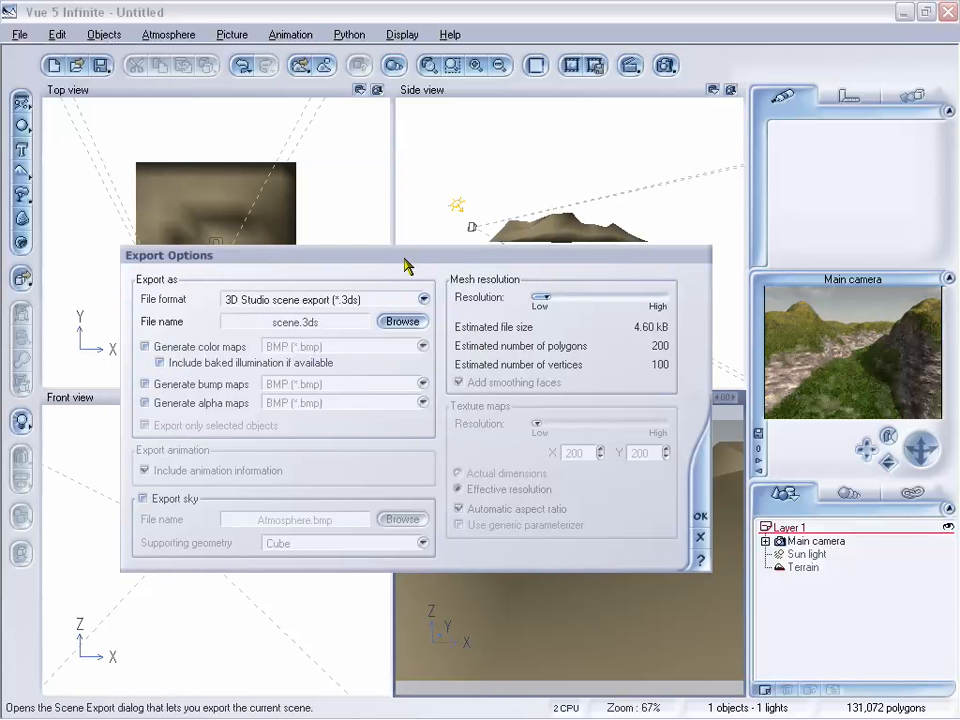
# Raise the export's mesh resolution to about 3362 polygons and set the file format to LightWave scene export (*.lws).
pyautogui.click(160, 363)
pyautogui.moveTo(466, 258); pyautogui.dragTo(477, 256)
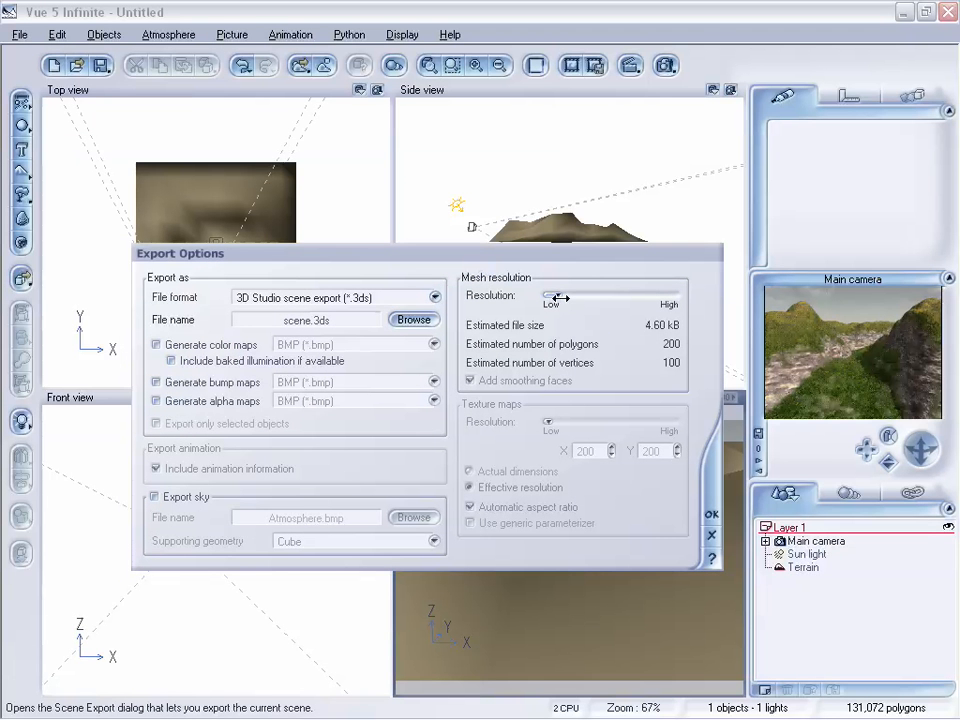
pyautogui.moveTo(557, 296); pyautogui.dragTo(595, 296)
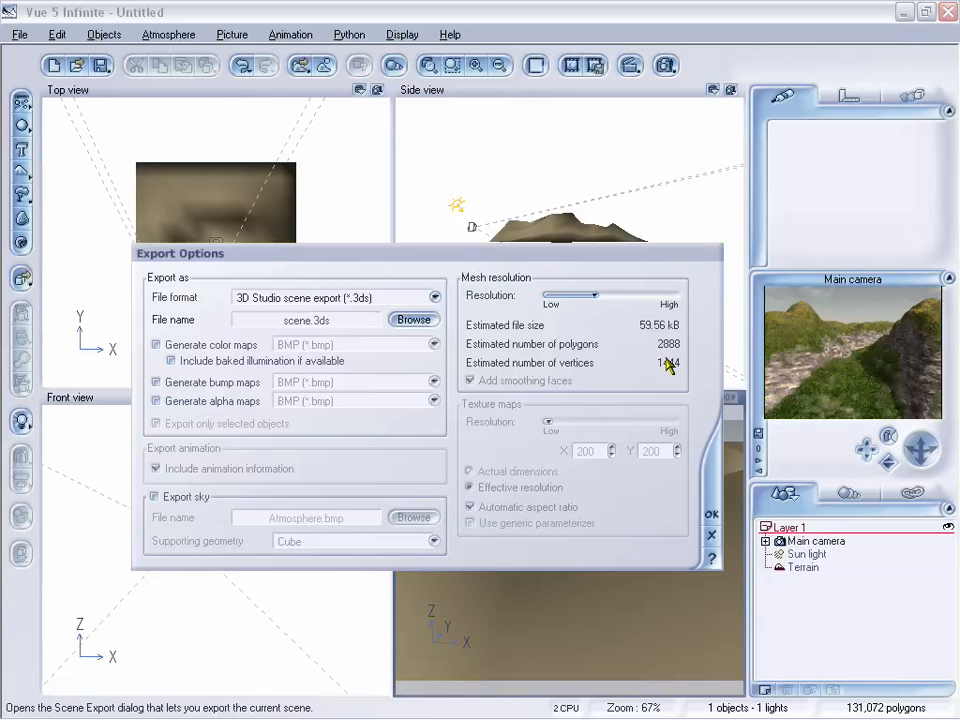
pyautogui.moveTo(513, 262); pyautogui.dragTo(520, 267)
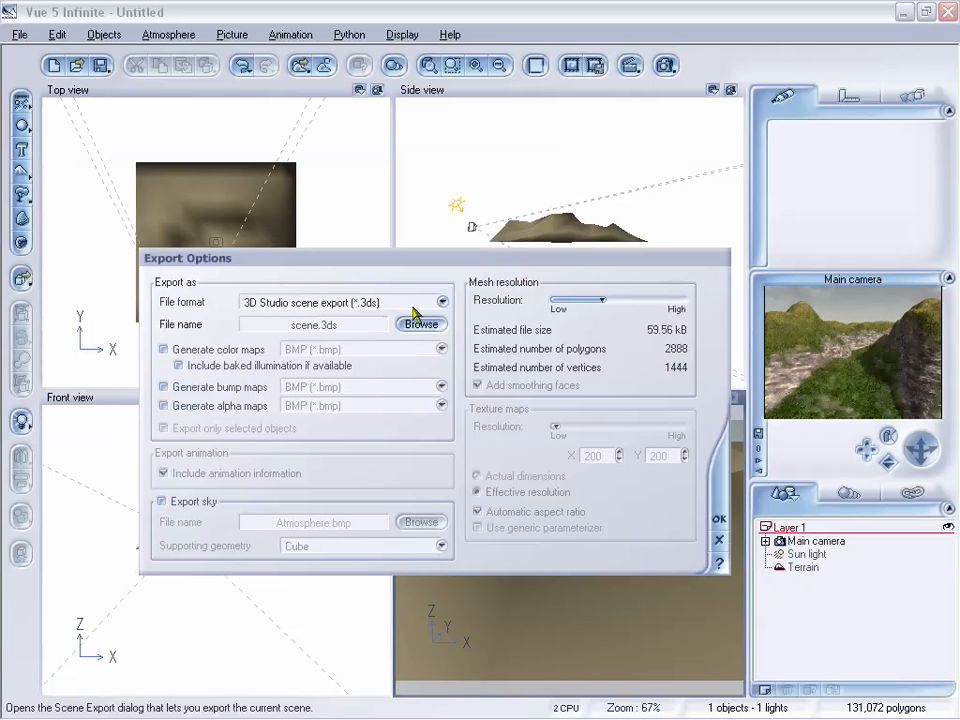
pyautogui.moveTo(601, 299); pyautogui.dragTo(606, 300)
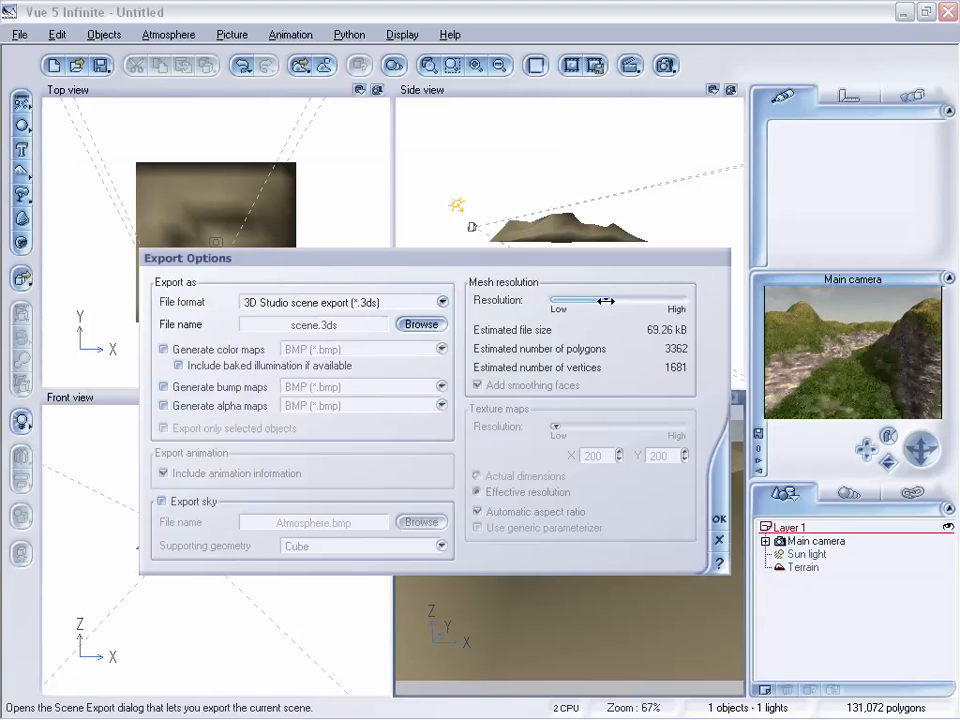
pyautogui.click(369, 302)
pyautogui.click(360, 331)
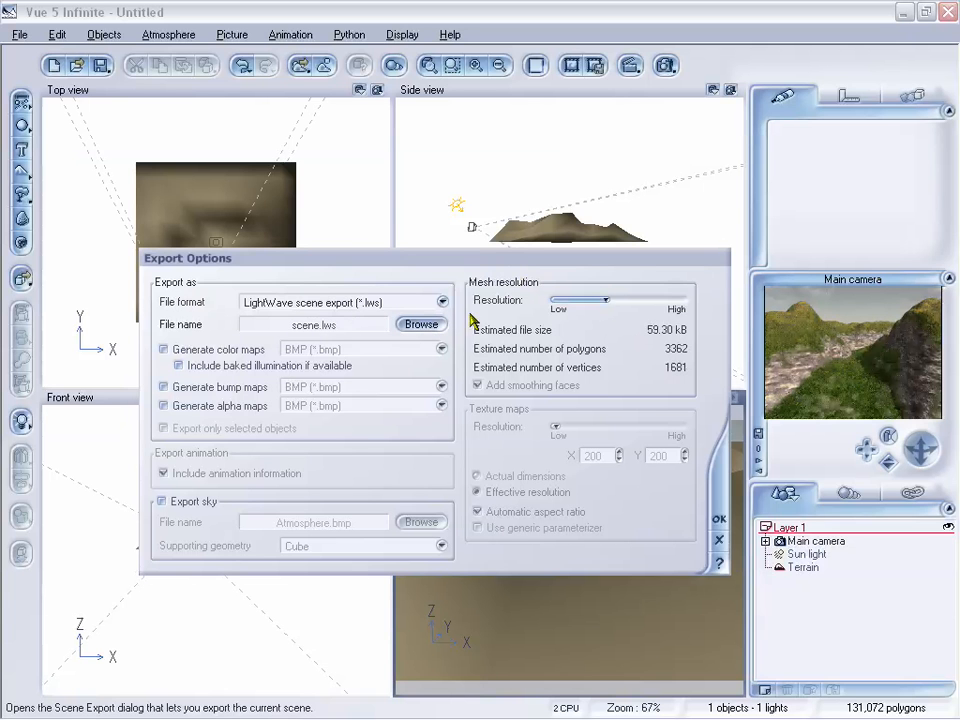
# Adjust the mesh resolution to about 3200 polygons and export the LightWave scene.
pyautogui.moveTo(606, 300); pyautogui.dragTo(615, 300)
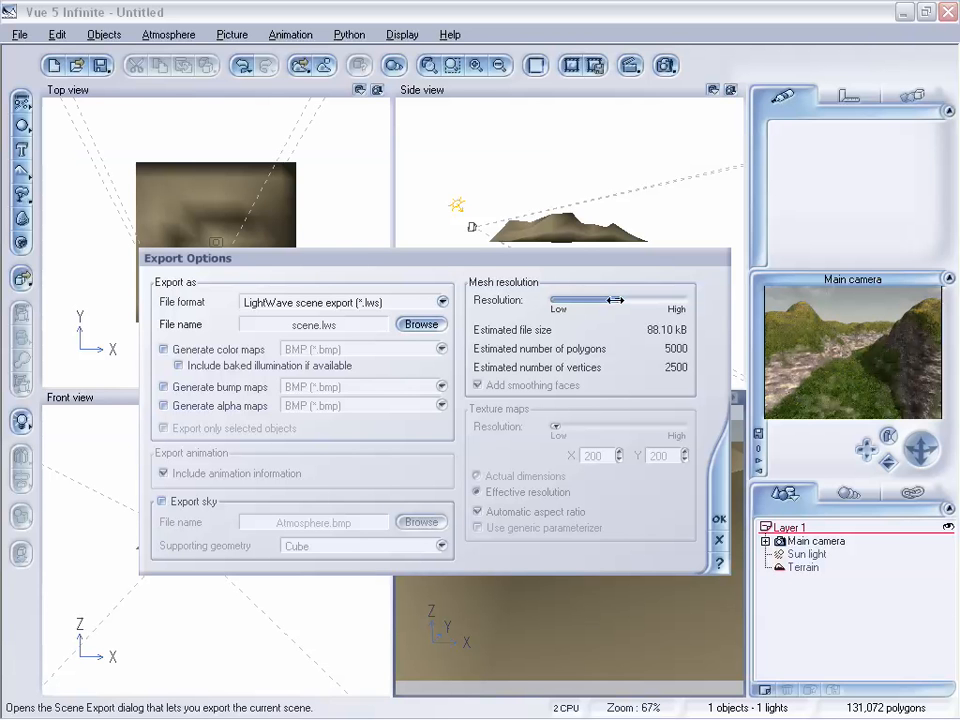
pyautogui.moveTo(615, 299)
pyautogui.mouseDown()
pyautogui.moveTo(590, 300)
pyautogui.moveTo(607, 301)
pyautogui.mouseUp()
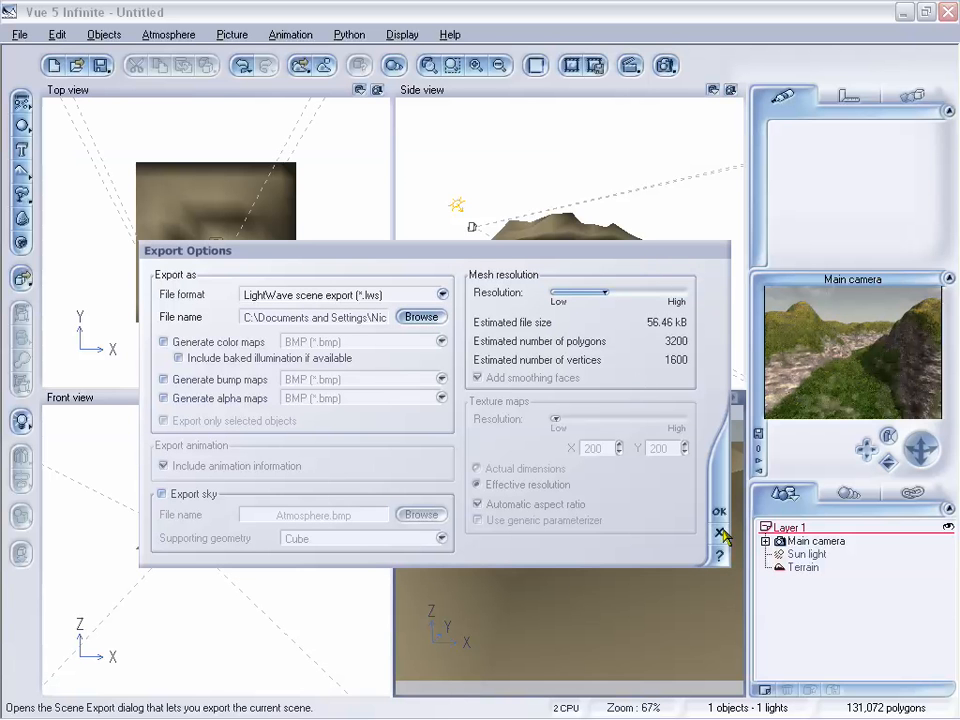
pyautogui.click(720, 514)
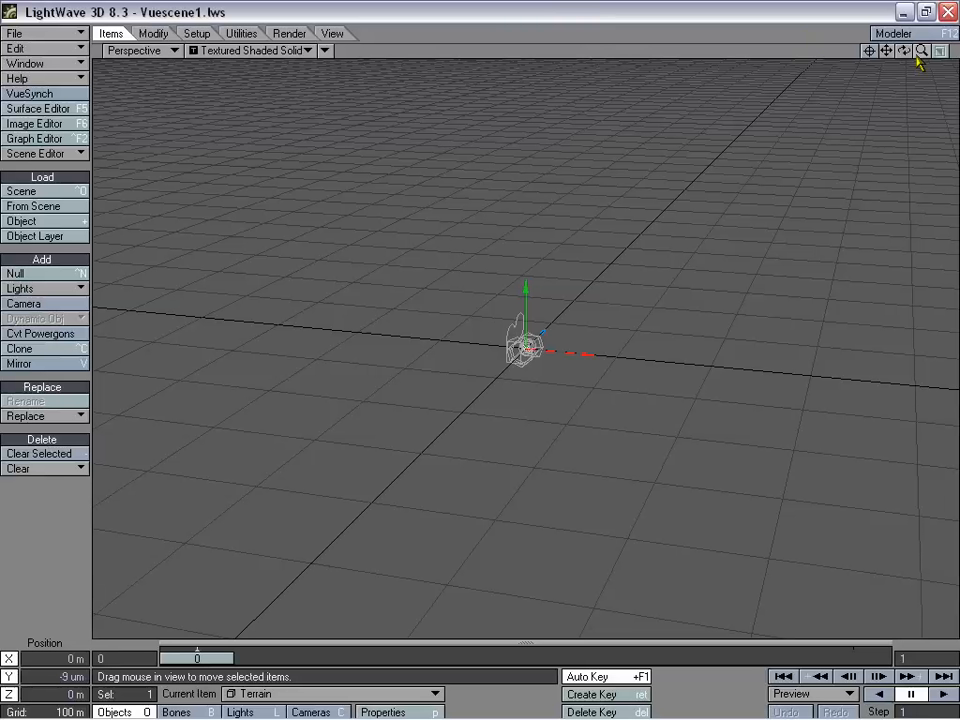
# Switch to LightWave 3D, show the Vuescene1.lws terrain in Camera View and set the grid size to 500 mm.
pyautogui.moveTo(922, 51)
pyautogui.mouseDown()
pyautogui.moveTo(956, 51)
pyautogui.moveTo(926, 51)
pyautogui.mouseUp()
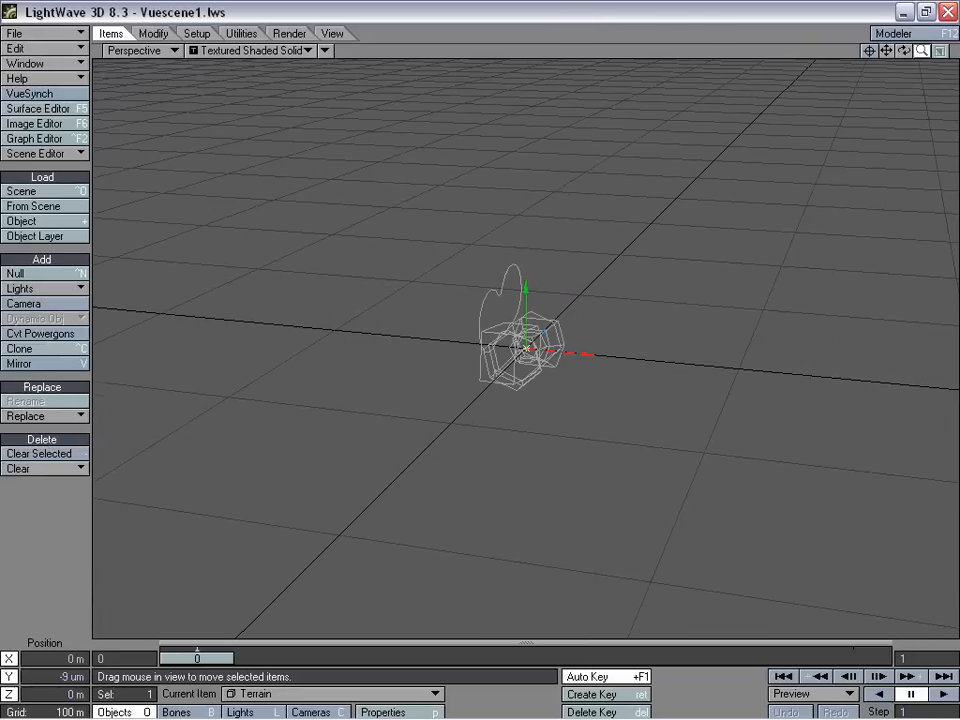
pyautogui.click(140, 50)
pyautogui.click(139, 75)
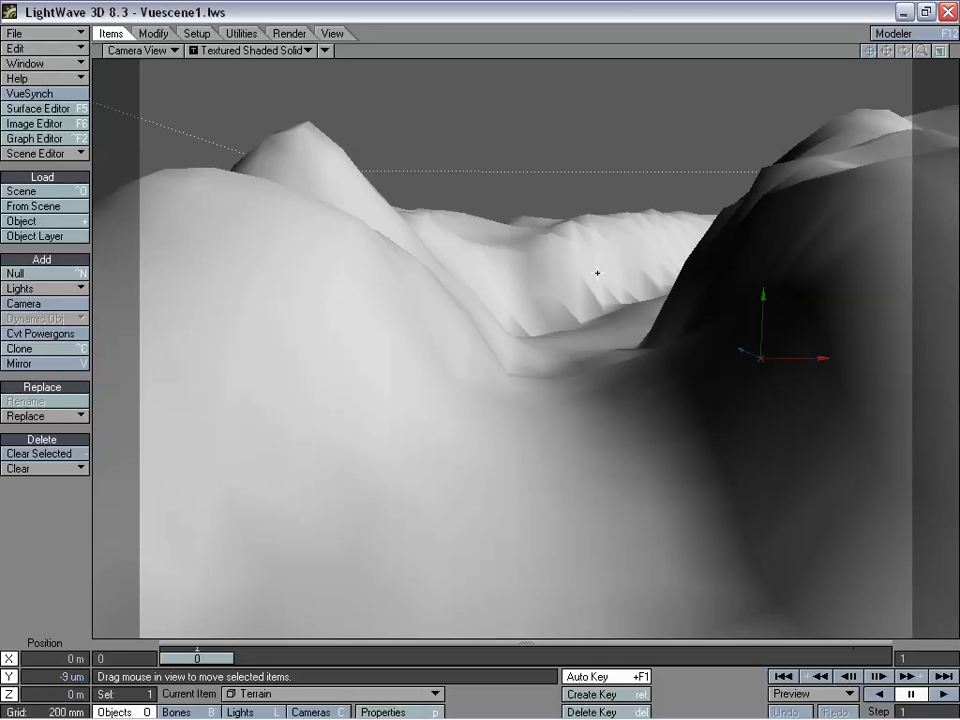
pyautogui.press(']')
pyautogui.press(']')
pyautogui.press('[')
pyautogui.press('[')
pyautogui.press('[')
# Examine the whole terrain and the camera's placement in the Perspective view, and return to the Camera View.
pyautogui.click(175, 50)
pyautogui.click(150, 120)
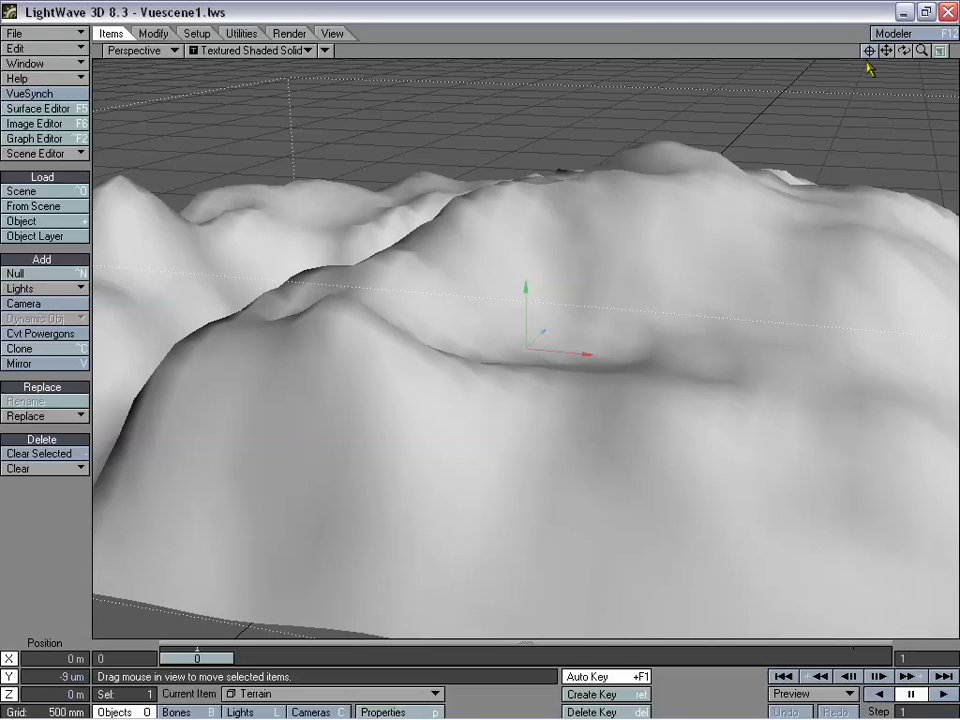
pyautogui.moveTo(922, 50); pyautogui.dragTo(902, 51)
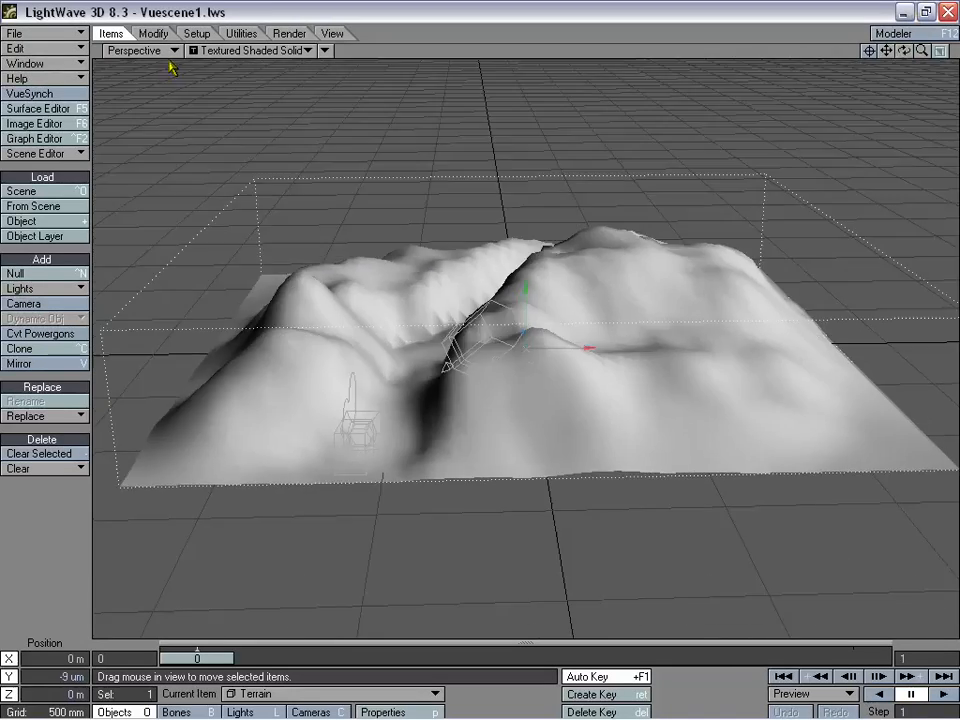
pyautogui.click(136, 50)
pyautogui.click(175, 86)
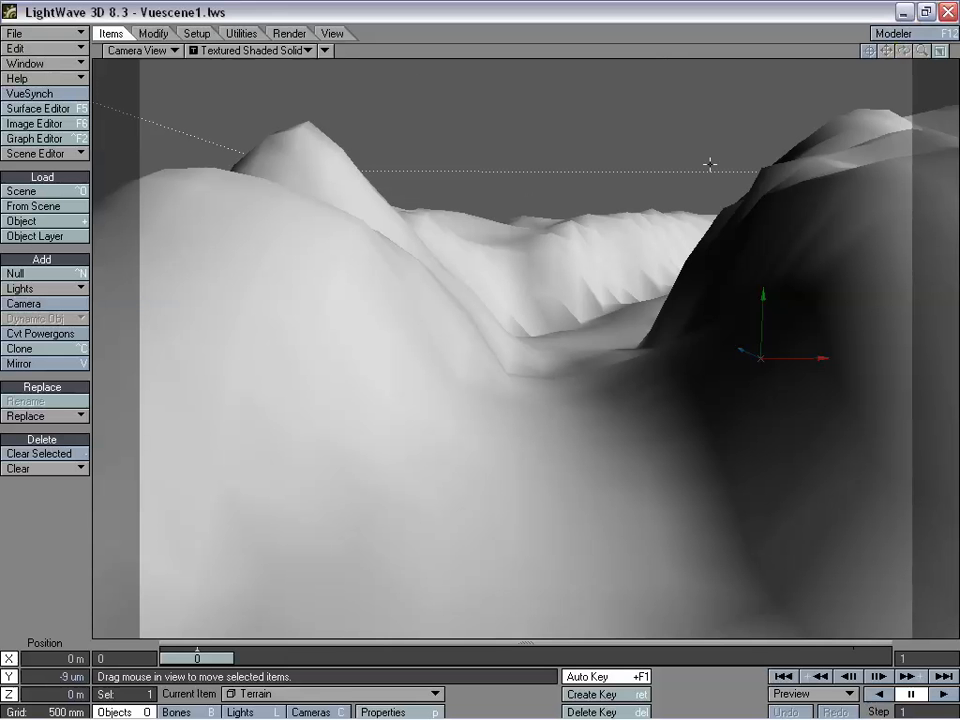
# Remove the envelope from the camera's Zoom Factor in the Camera Properties and close them.
pyautogui.click(313, 712)
pyautogui.click(383, 712)
pyautogui.moveTo(597, 101); pyautogui.dragTo(576, 90)
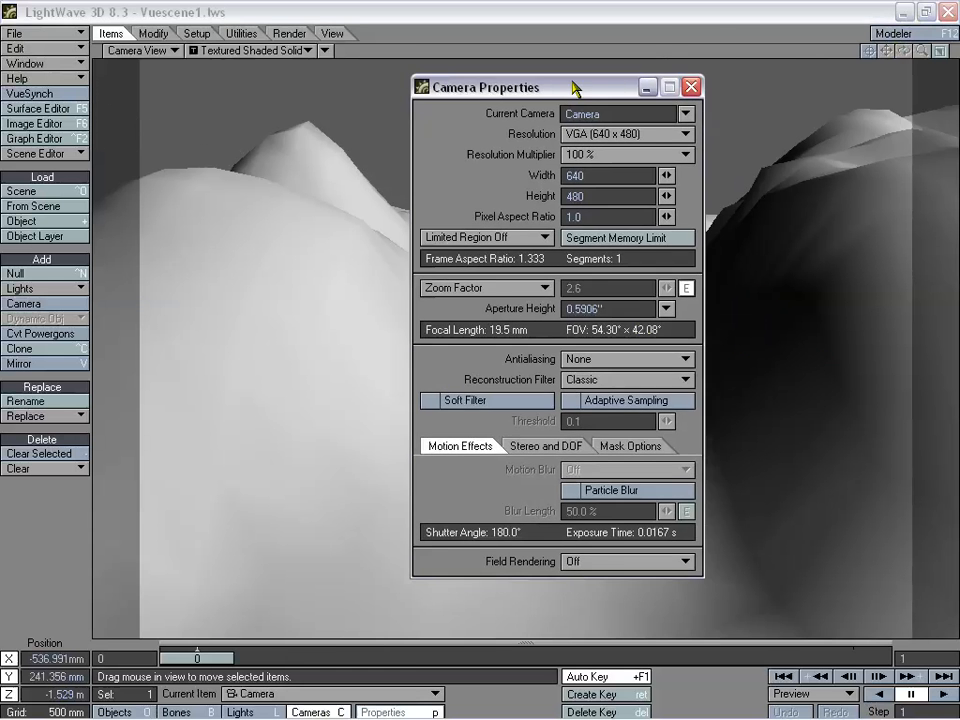
pyautogui.click(687, 288)
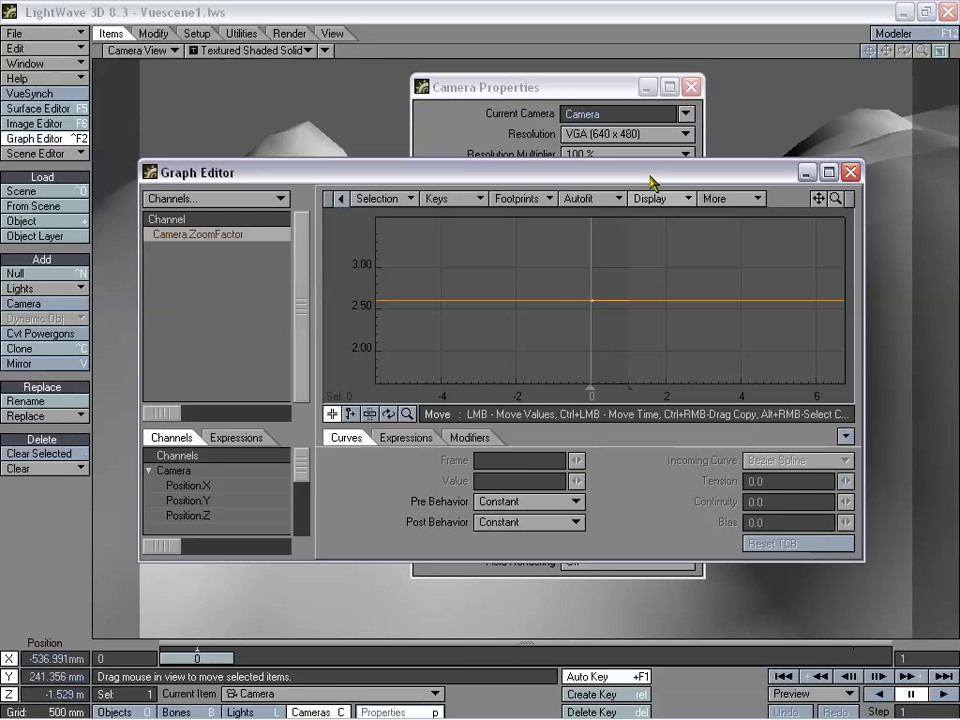
pyautogui.moveTo(654, 180); pyautogui.dragTo(623, 187)
pyautogui.click(820, 179)
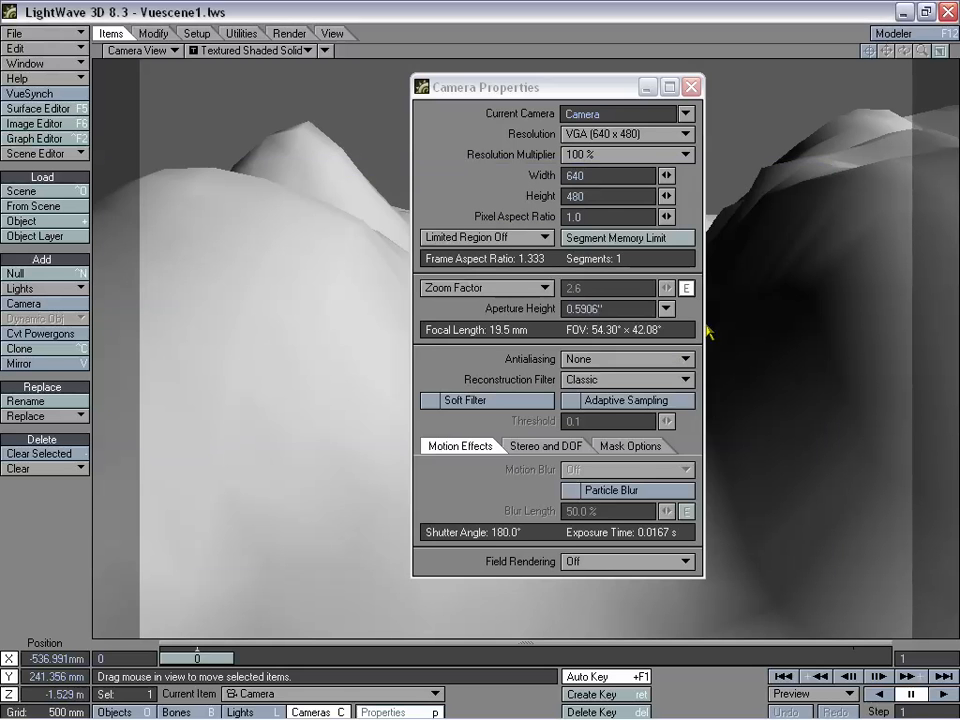
pyautogui.moveTo(545, 87); pyautogui.dragTo(526, 88)
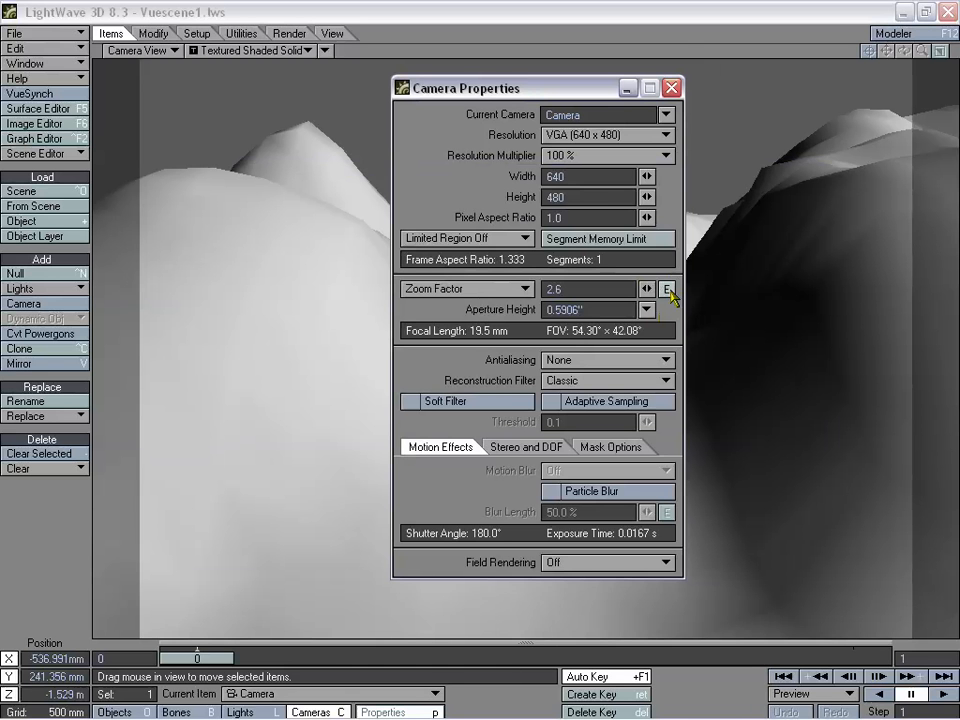
pyautogui.keyDown('shift'); pyautogui.click(671, 294); pyautogui.keyUp('shift')
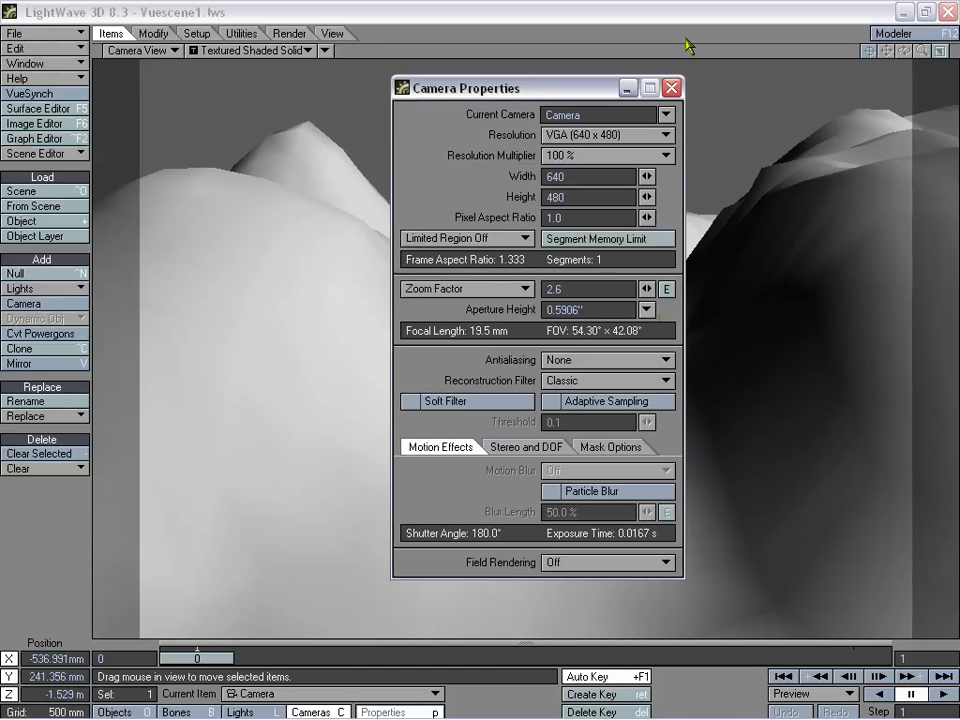
pyautogui.click(673, 89)
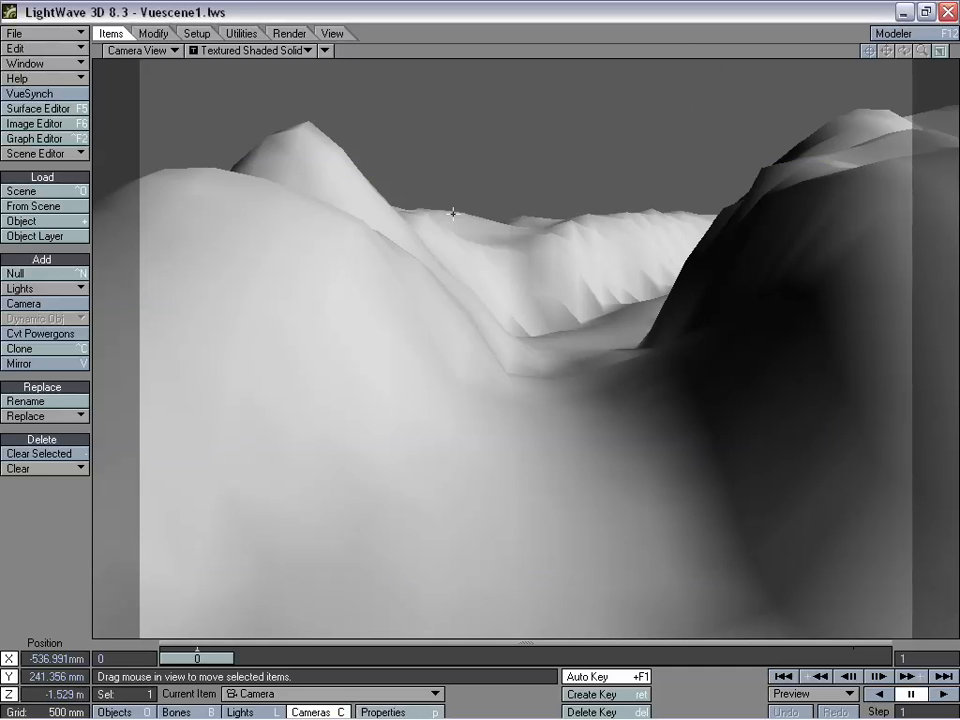
# Render the current frame through the camera and examine the resulting terrain image.
pyautogui.click(287, 34)
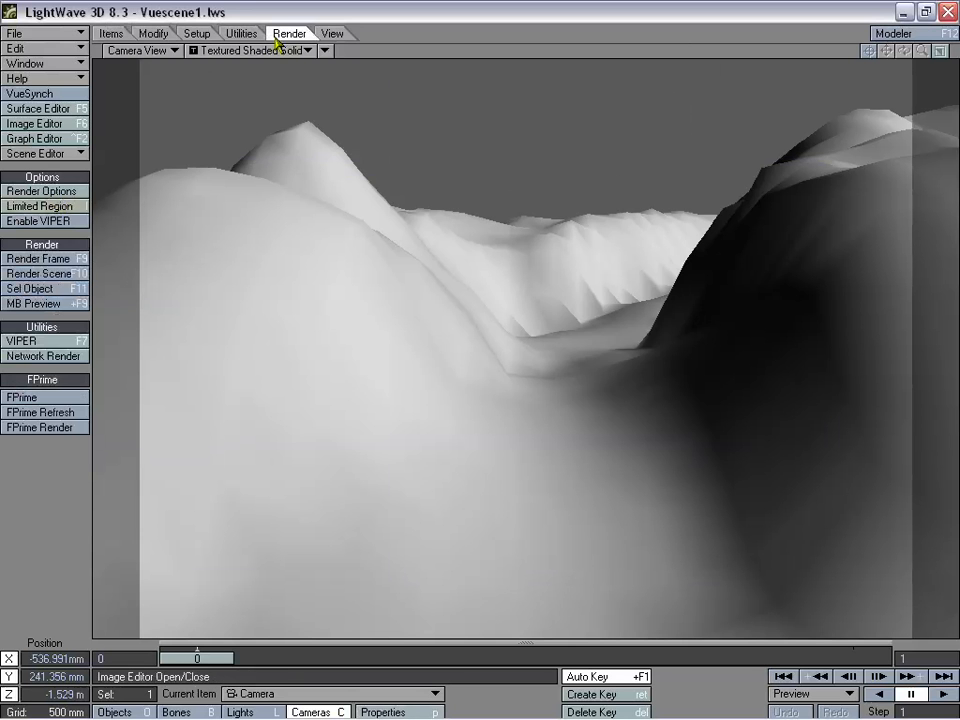
pyautogui.click(52, 261)
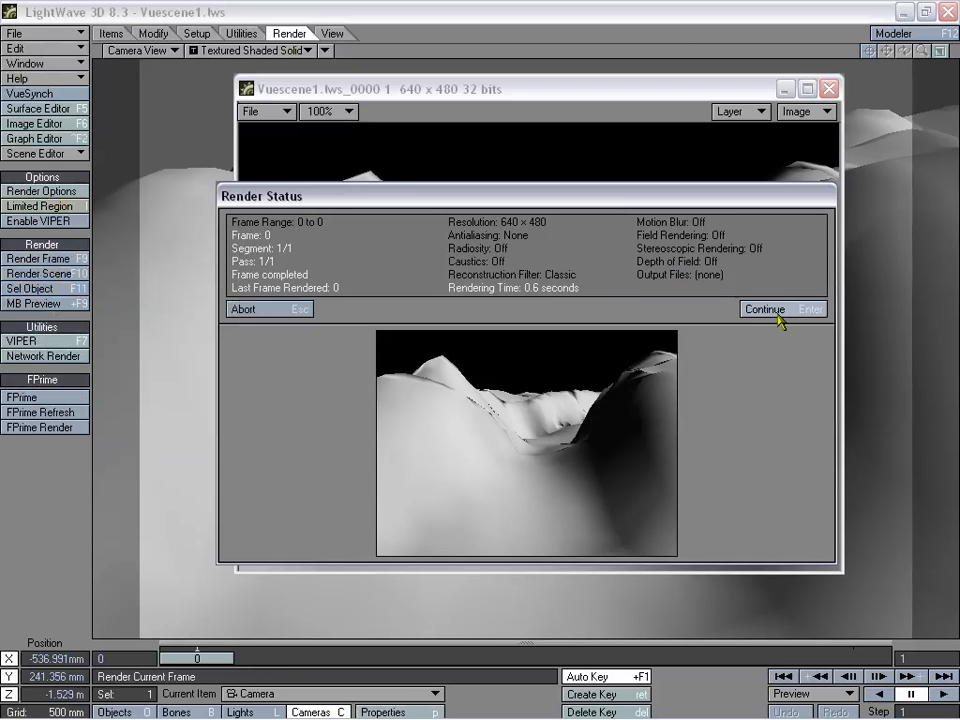
pyautogui.click(765, 310)
pyautogui.moveTo(549, 94); pyautogui.dragTo(522, 97)
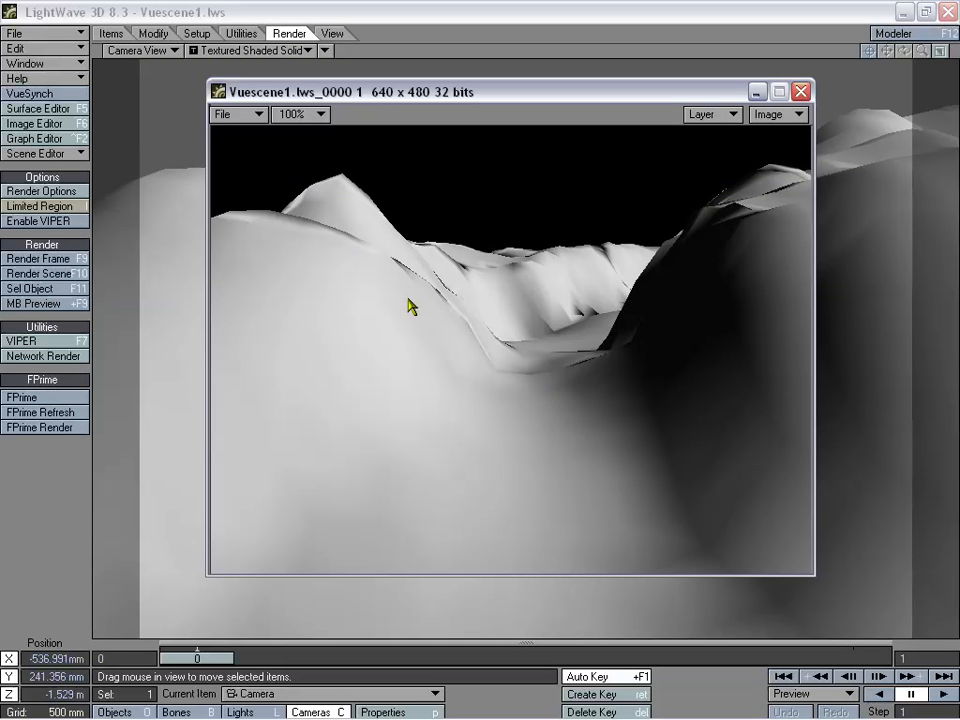
# Close the render image and turn off Double Sided for the Terrain object's Default surface.
pyautogui.click(800, 91)
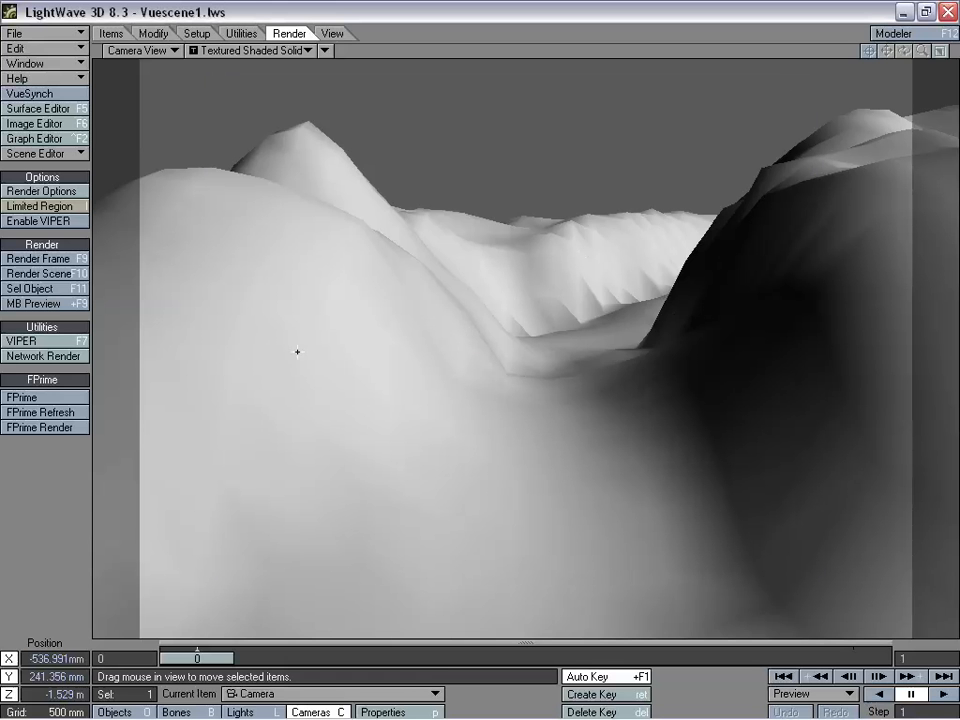
pyautogui.click(40, 109)
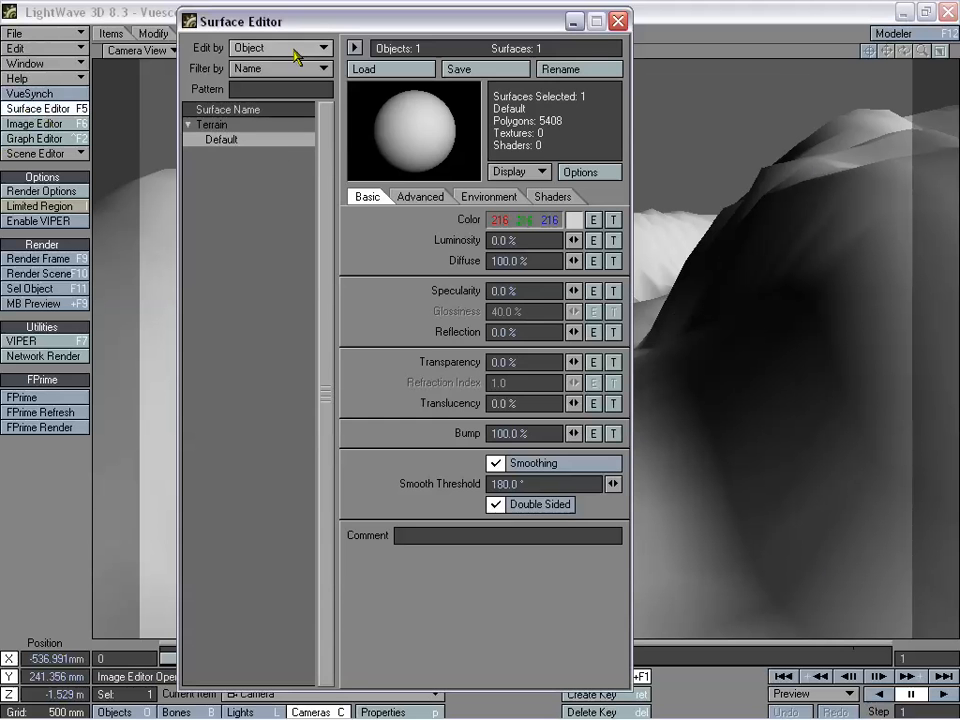
pyautogui.click(546, 506)
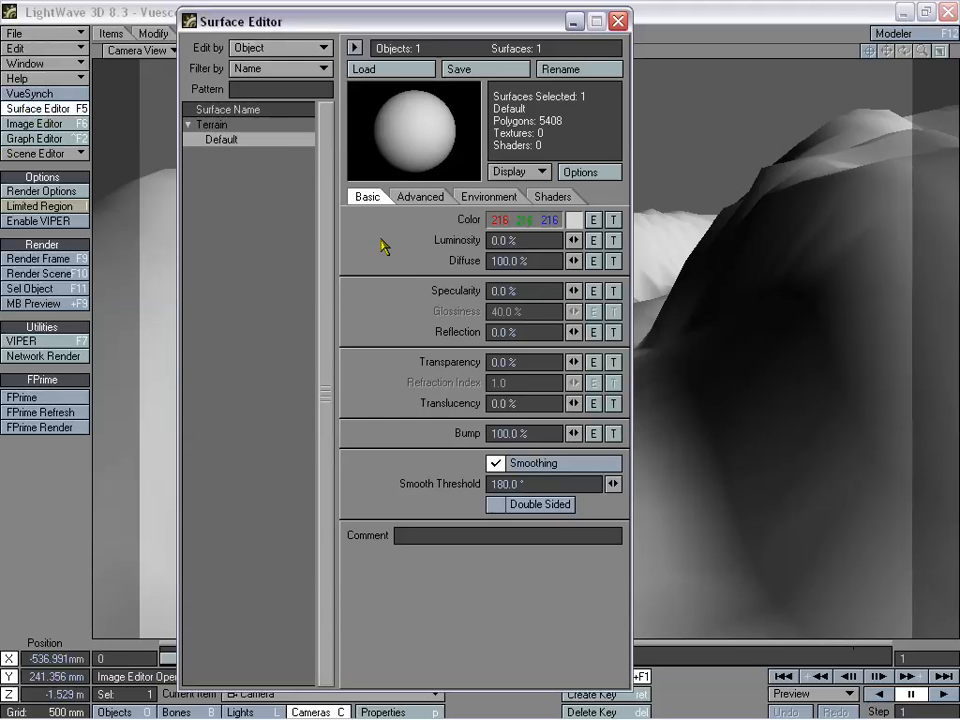
pyautogui.click(618, 21)
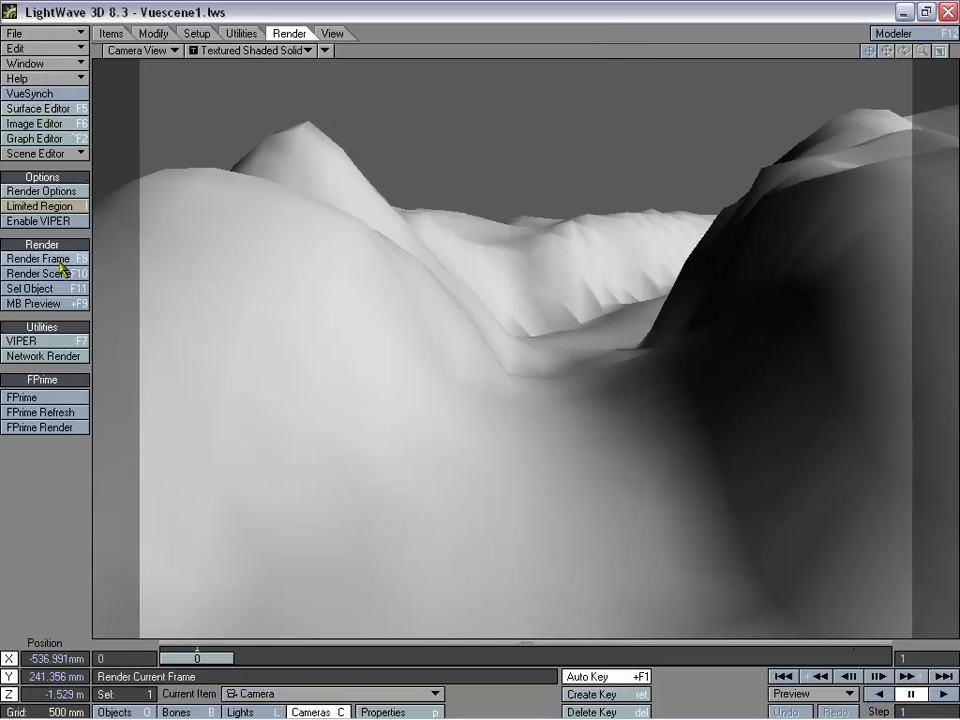
# Render the current frame to check the terrain's shading with single-sided polygons, and close the image.
pyautogui.click(45, 259)
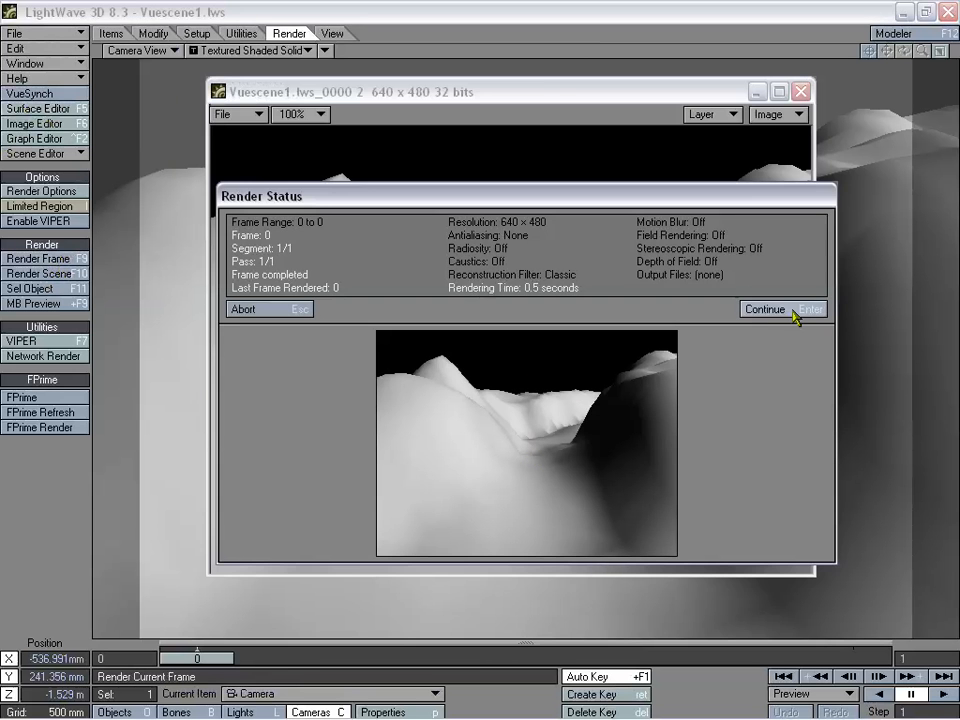
pyautogui.click(794, 310)
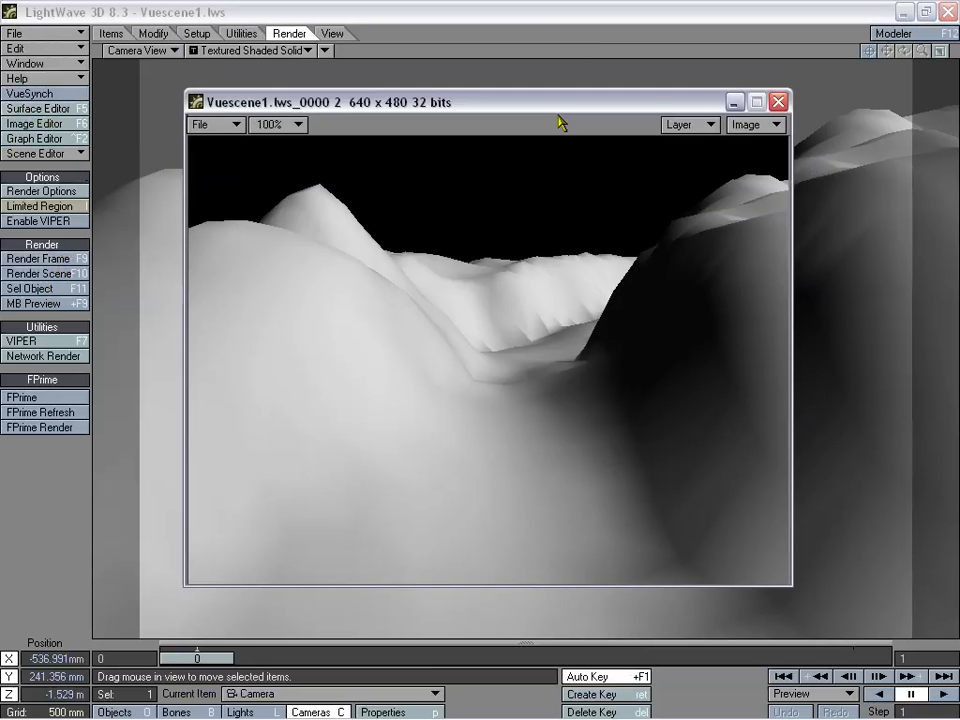
pyautogui.click(778, 102)
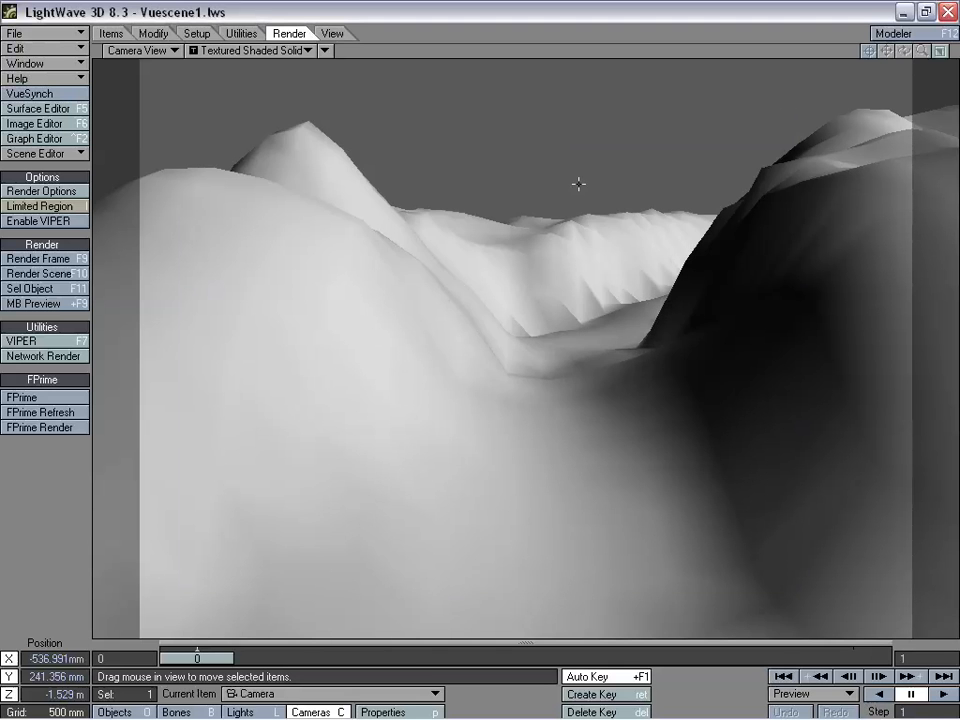
# Load Vue Render No eco1.bmp into the scene's images, view it at full size and close the Image Editor.
pyautogui.click(45, 124)
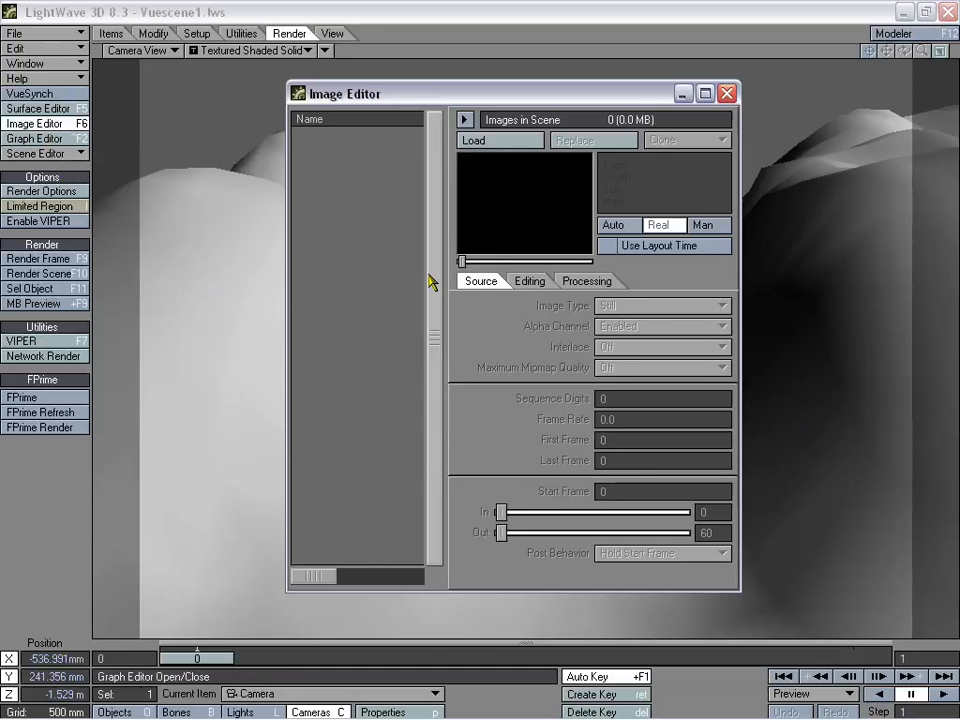
pyautogui.doubleClick(530, 210)
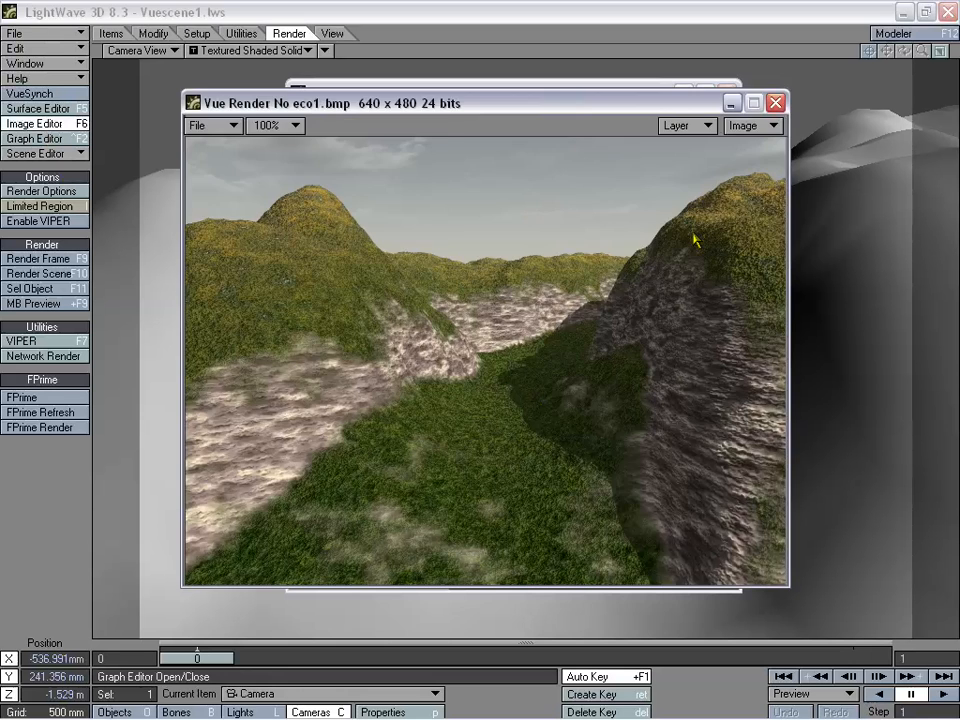
pyautogui.click(775, 102)
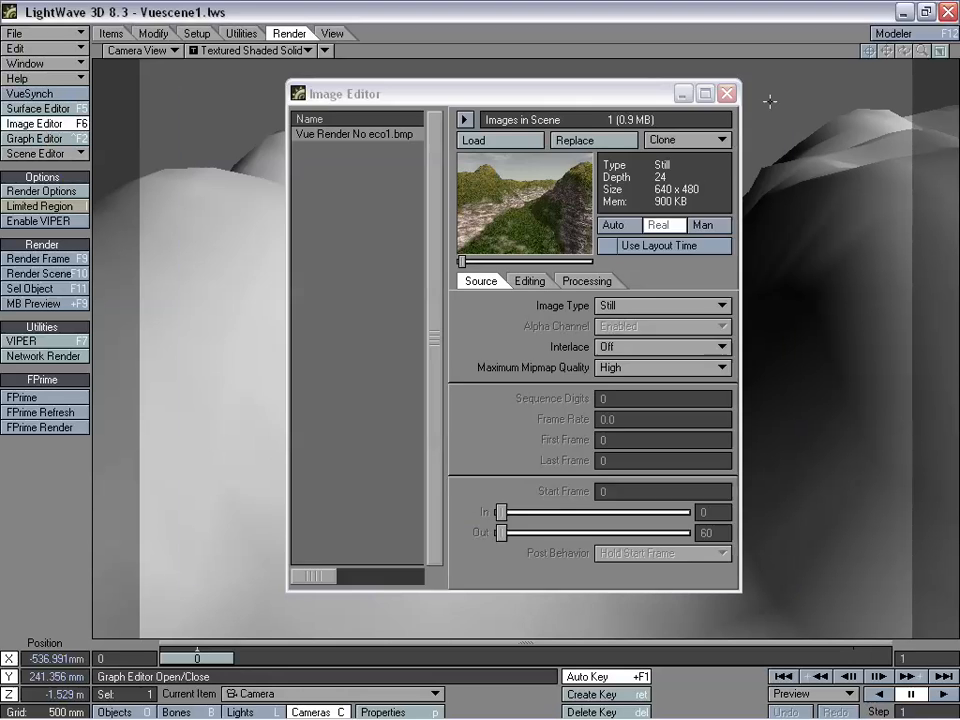
pyautogui.moveTo(529, 102); pyautogui.dragTo(488, 107)
pyautogui.click(689, 99)
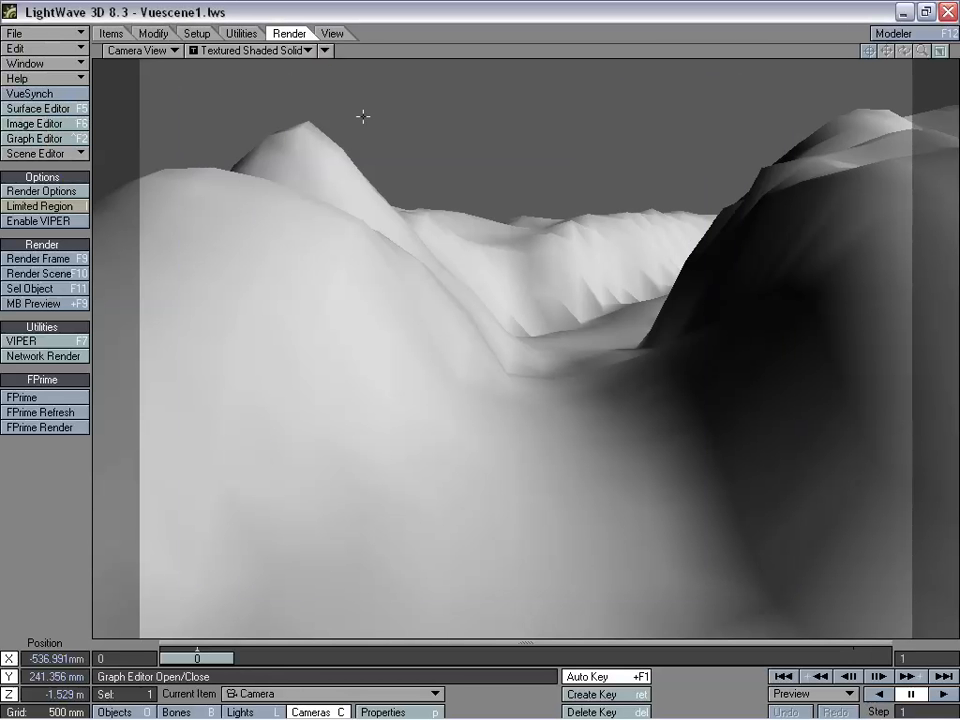
# Set Vue Render No eco1.bmp as the compositing background image in the Effects settings.
pyautogui.hotkey('ctrl', 'F7')
pyautogui.moveTo(510, 84); pyautogui.dragTo(420, 96)
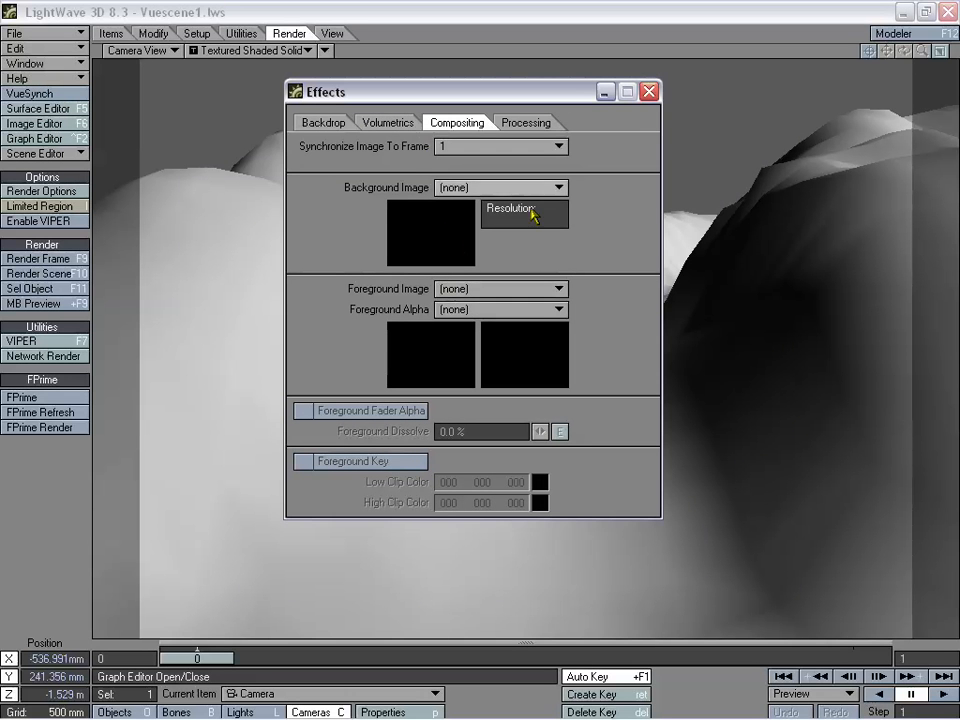
pyautogui.click(500, 188)
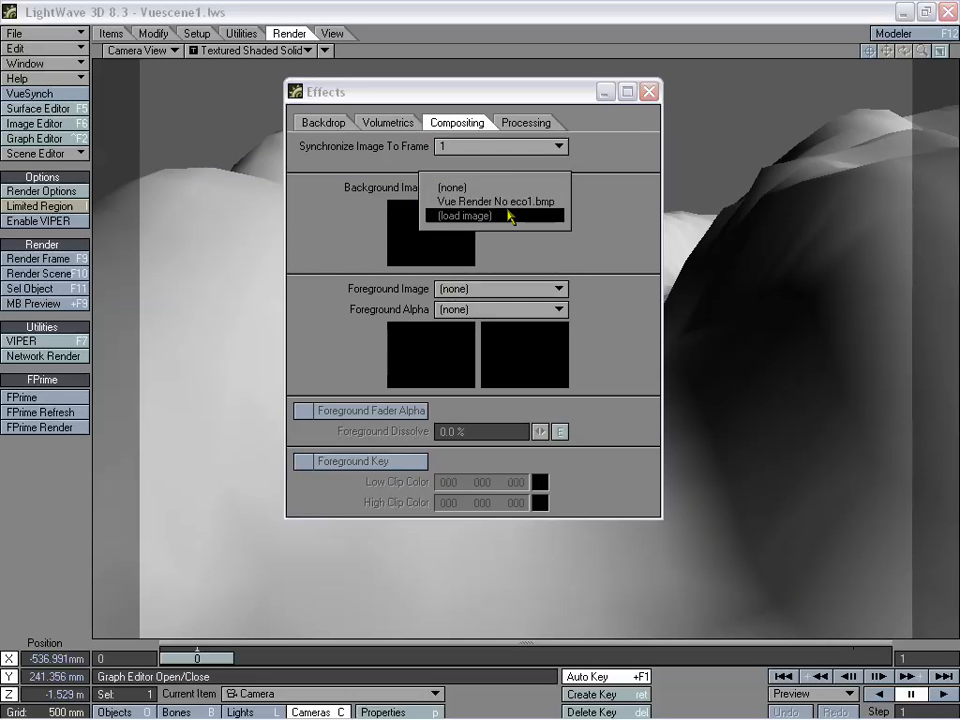
pyautogui.click(495, 201)
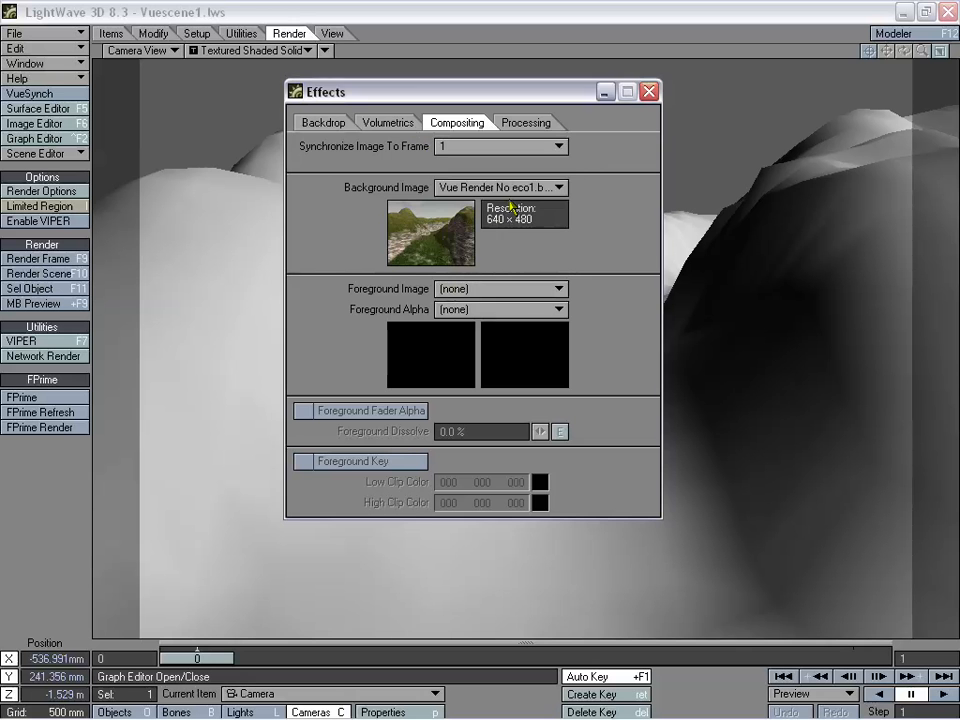
pyautogui.click(649, 92)
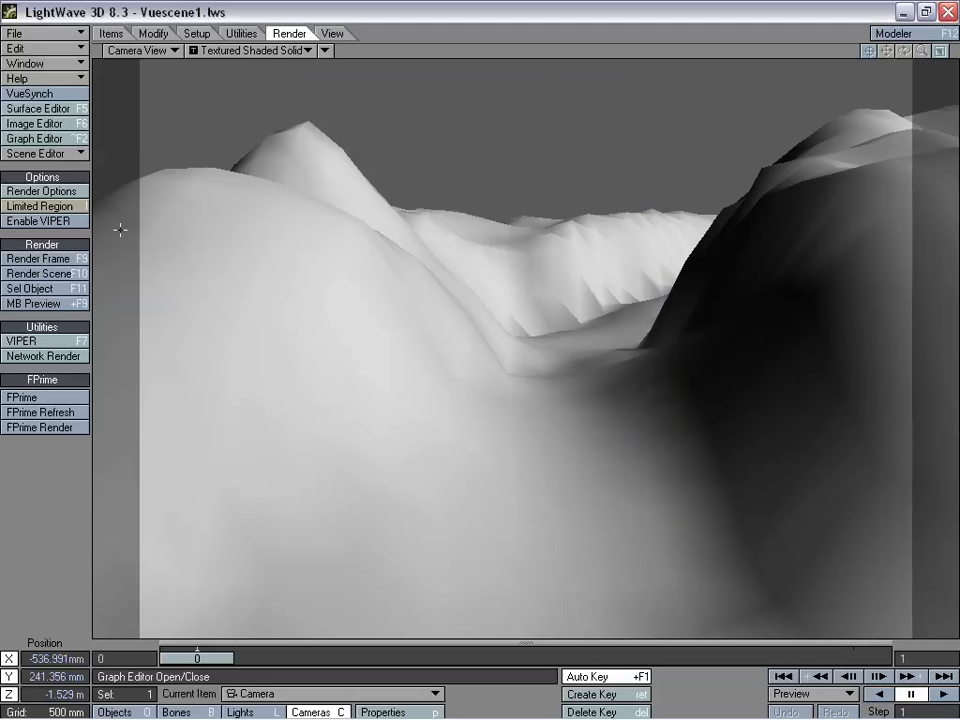
# Render the current frame and examine how the terrain lines up with the Vue background image.
pyautogui.click(38, 258)
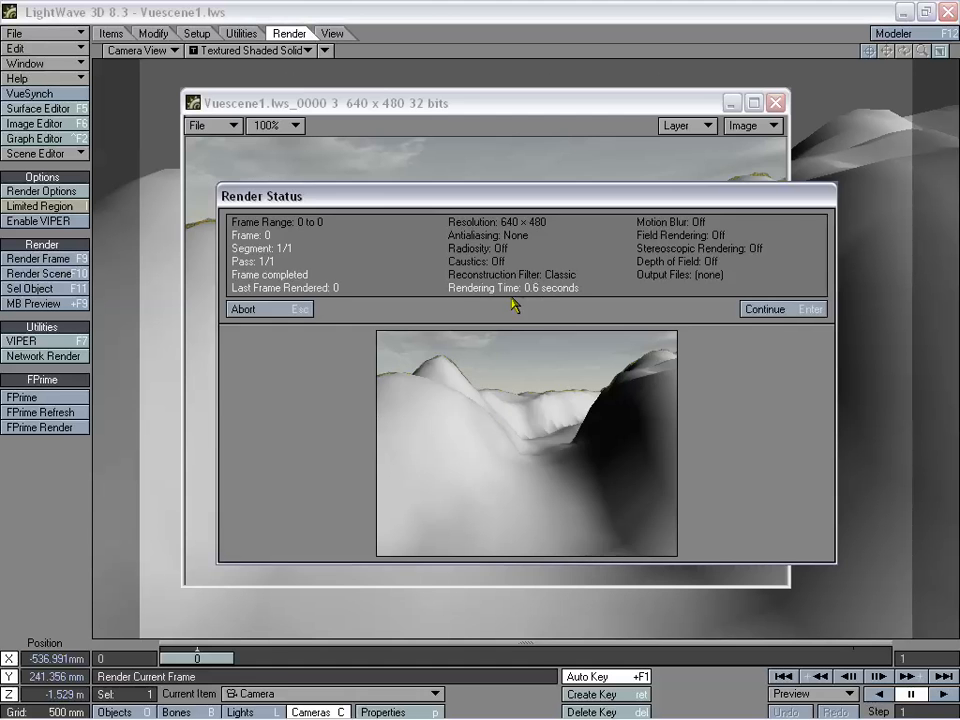
pyautogui.click(802, 310)
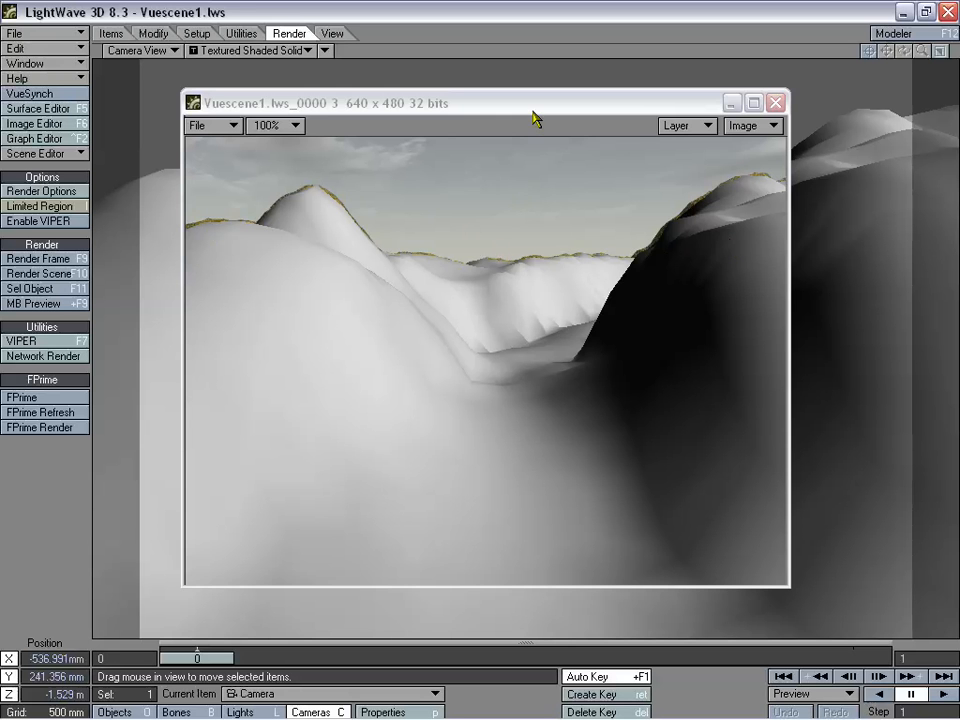
pyautogui.moveTo(533, 115)
pyautogui.mouseDown()
pyautogui.moveTo(542, 111)
pyautogui.moveTo(536, 117)
pyautogui.mouseUp()
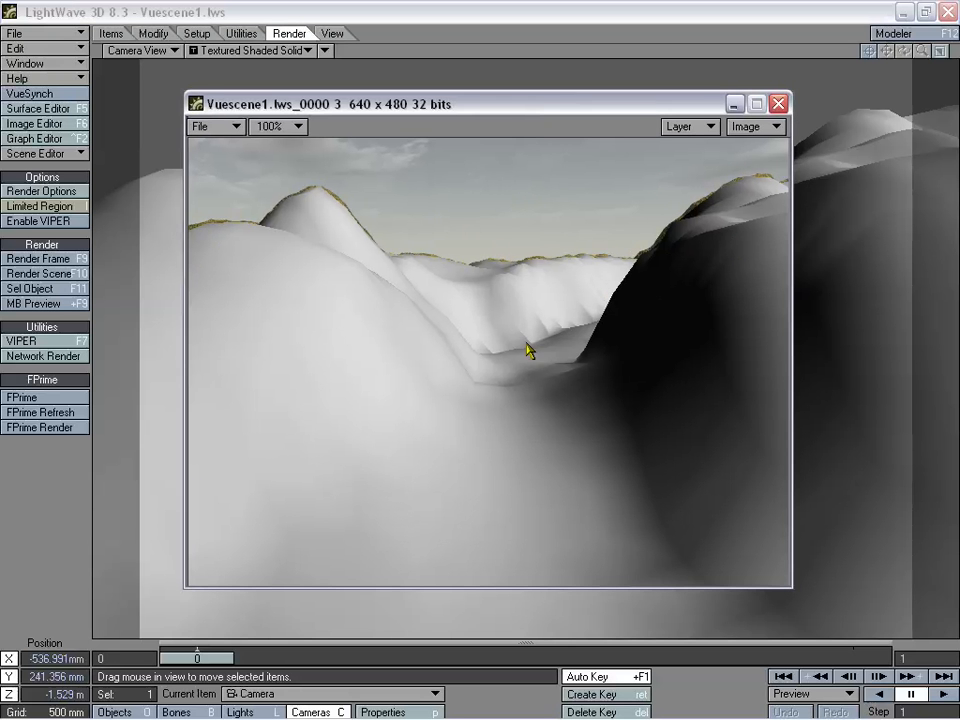
pyautogui.moveTo(447, 108)
pyautogui.mouseDown()
pyautogui.moveTo(446, 86)
pyautogui.moveTo(440, 103)
pyautogui.mouseUp()
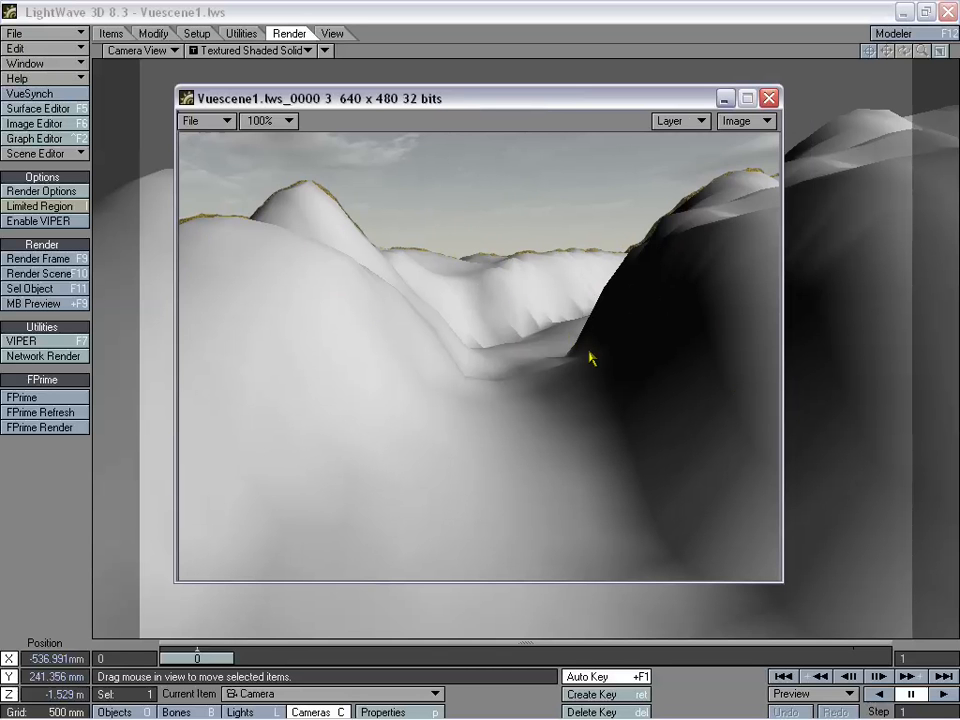
pyautogui.moveTo(540, 104); pyautogui.dragTo(555, 104)
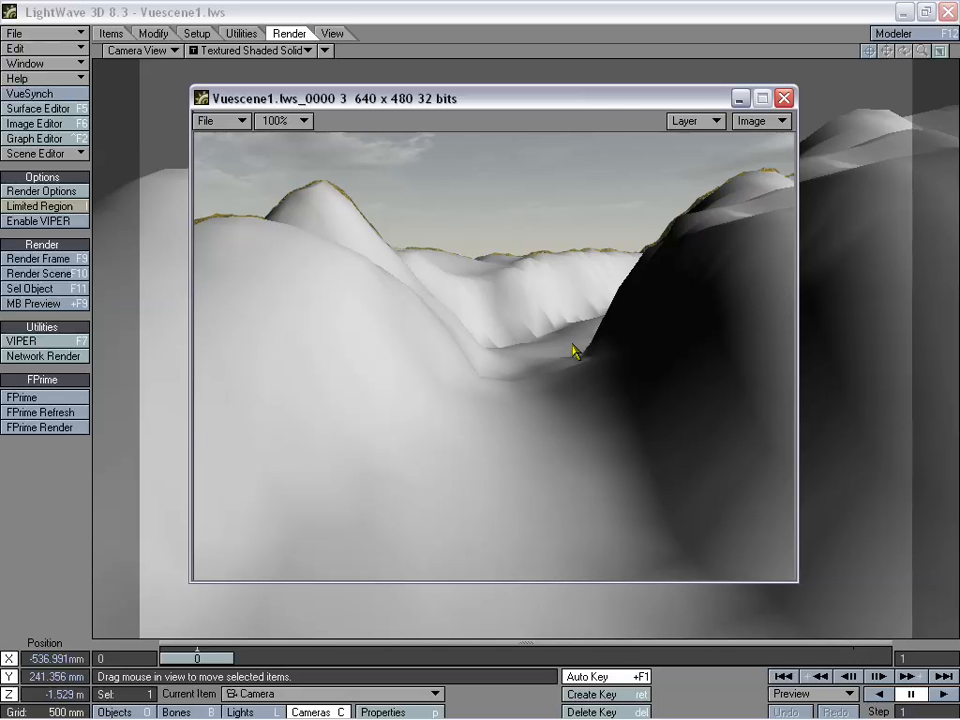
pyautogui.moveTo(577, 108); pyautogui.dragTo(590, 117)
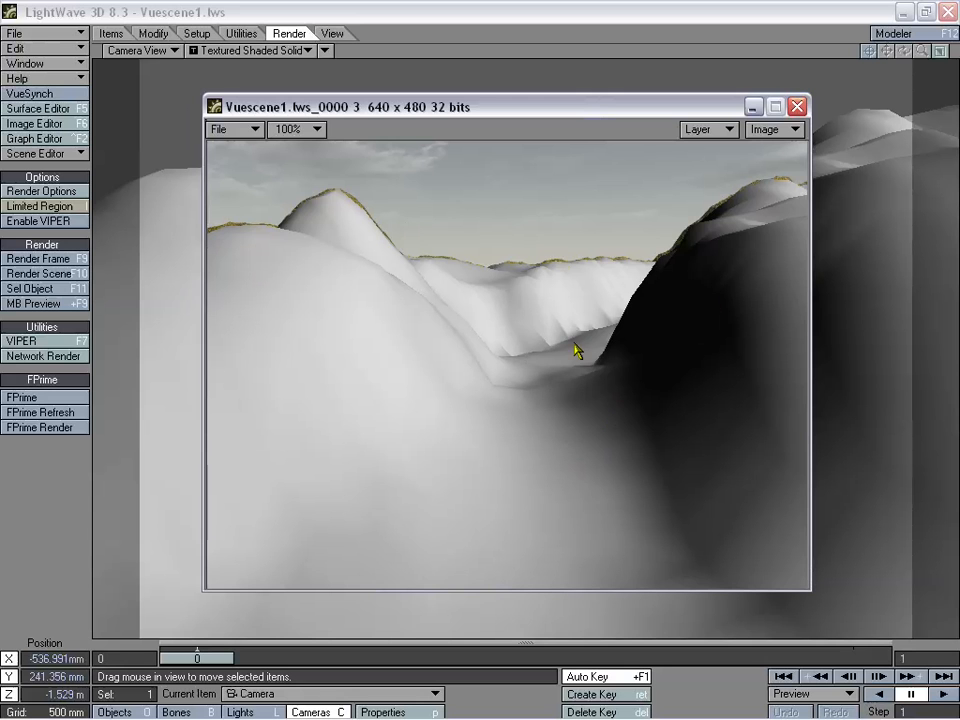
pyautogui.click(797, 106)
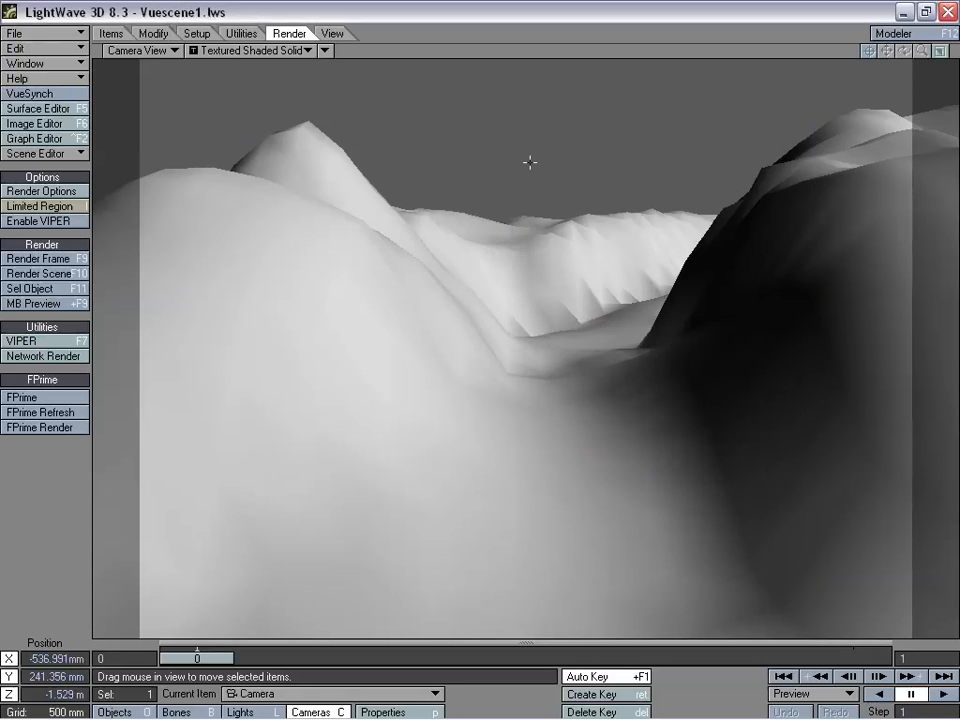
# Add an image map texture to the terrain surface's color and set its projection to Front.
pyautogui.click(78, 109)
pyautogui.moveTo(363, 20); pyautogui.dragTo(383, 17)
pyautogui.click(642, 216)
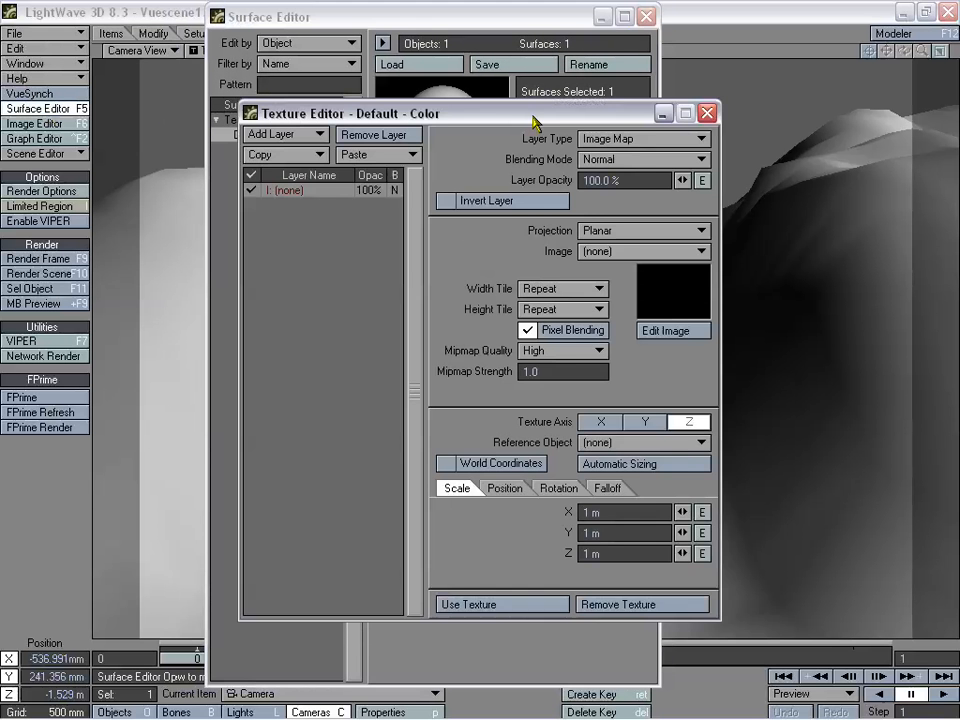
pyautogui.moveTo(521, 107); pyautogui.dragTo(574, 133)
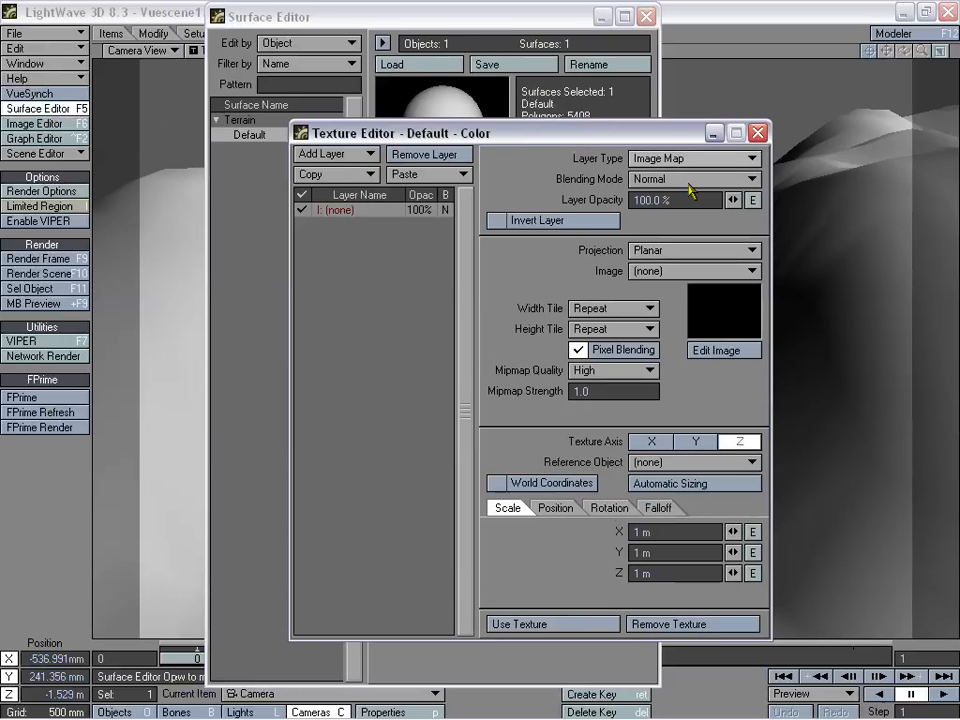
pyautogui.click(684, 256)
pyautogui.click(674, 306)
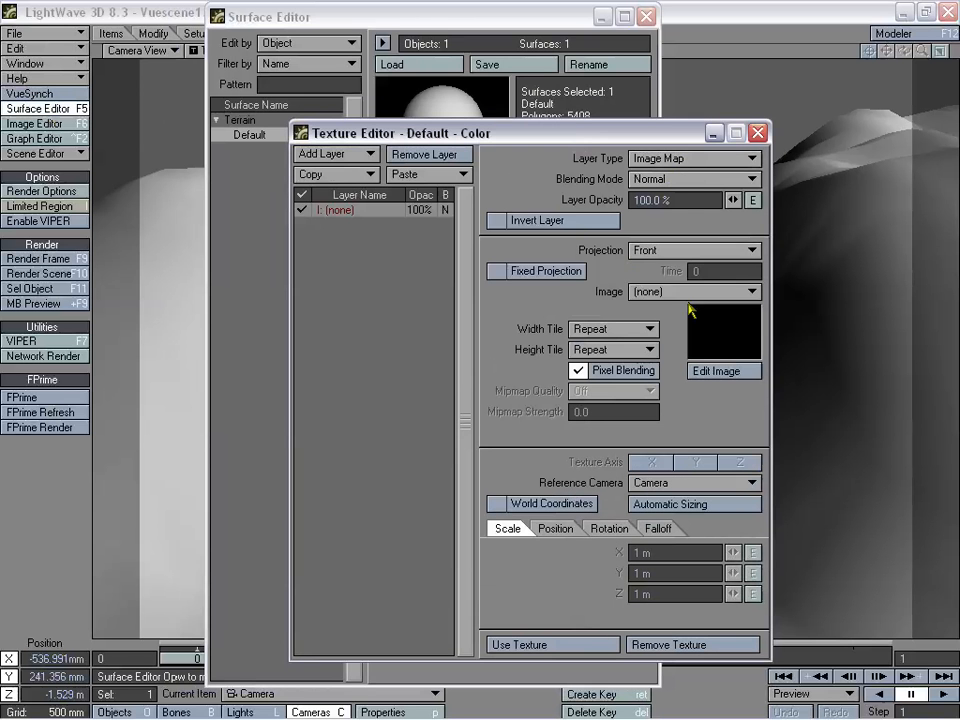
# Use Vue Render No eco1.bmp as the projected image, turn off Pixel Blending and apply the texture to the terrain.
pyautogui.click(678, 291)
pyautogui.click(690, 302)
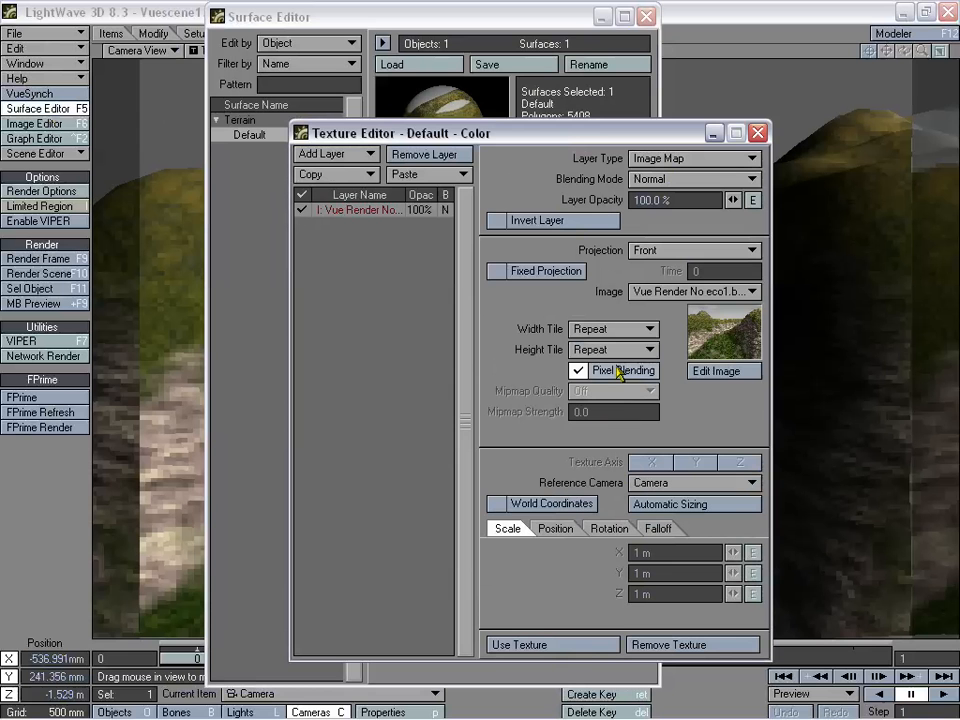
pyautogui.click(584, 370)
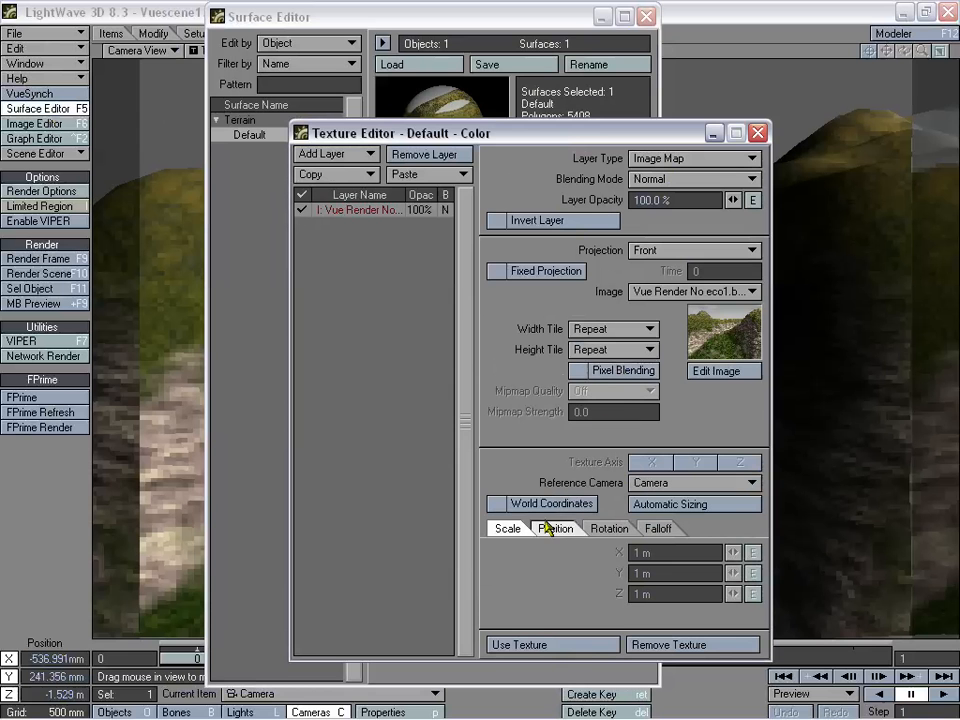
pyautogui.click(572, 648)
pyautogui.moveTo(480, 8); pyautogui.dragTo(561, 60)
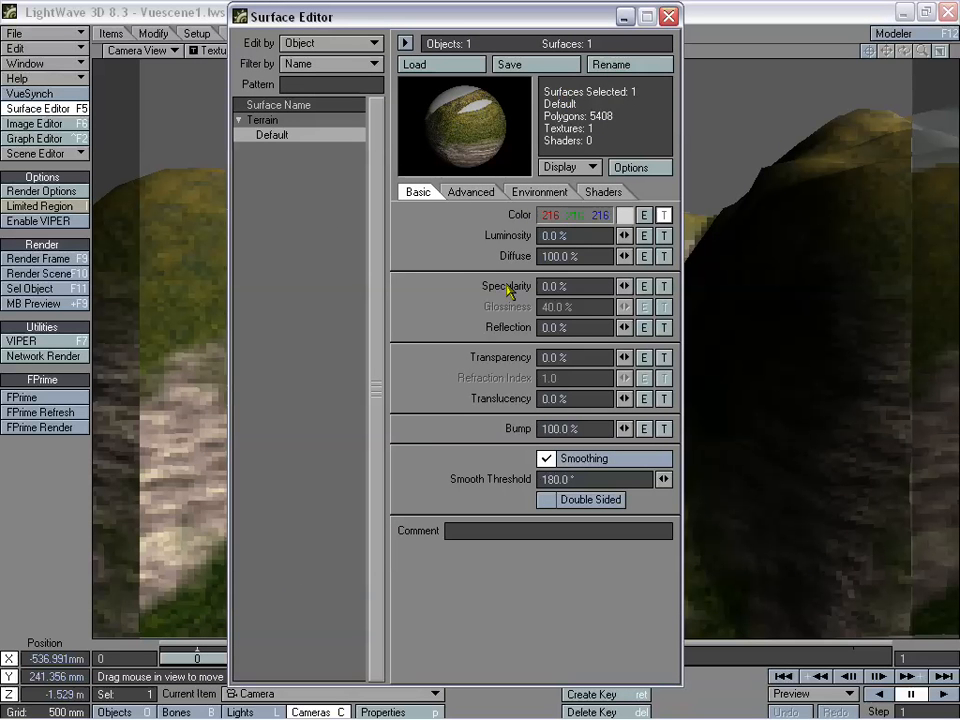
pyautogui.click(668, 16)
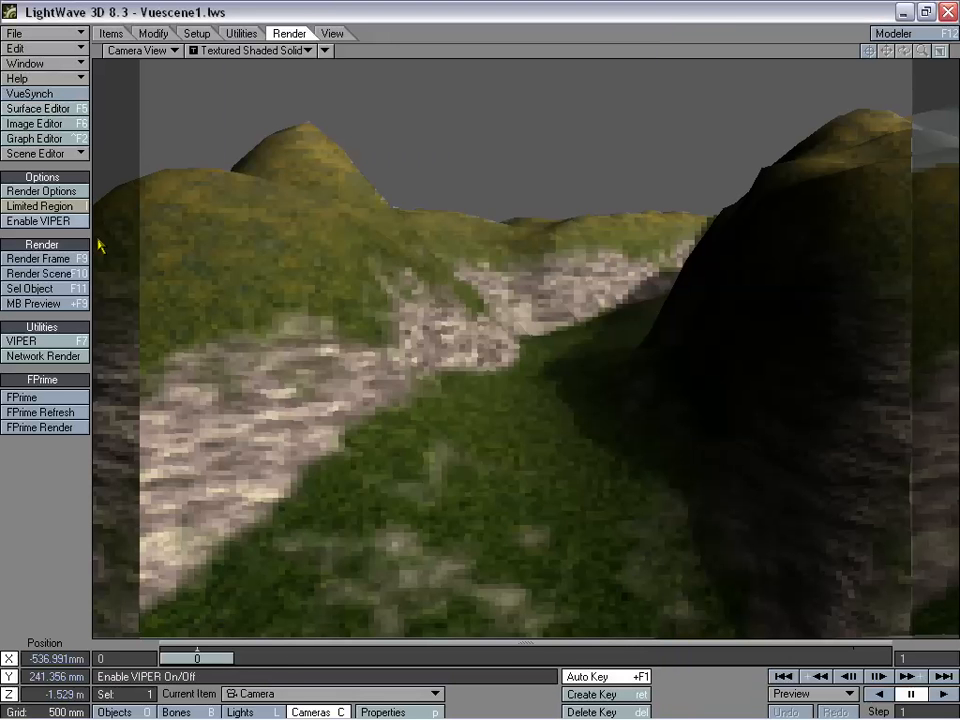
# Render the current frame and examine the terrain with the front-projected Vue image.
pyautogui.click(40, 258)
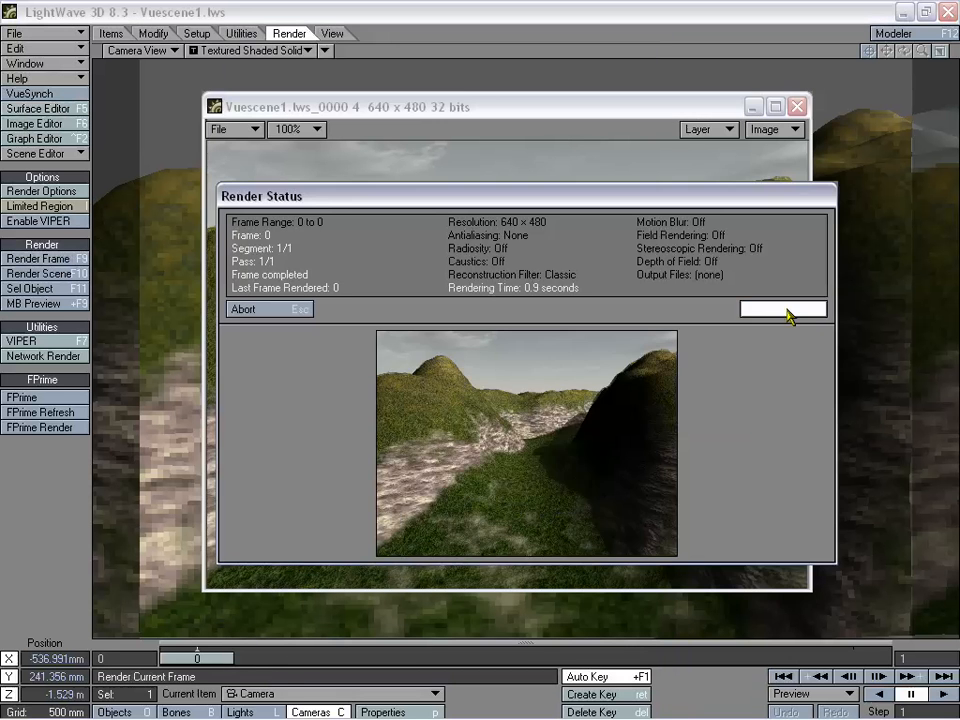
pyautogui.click(788, 312)
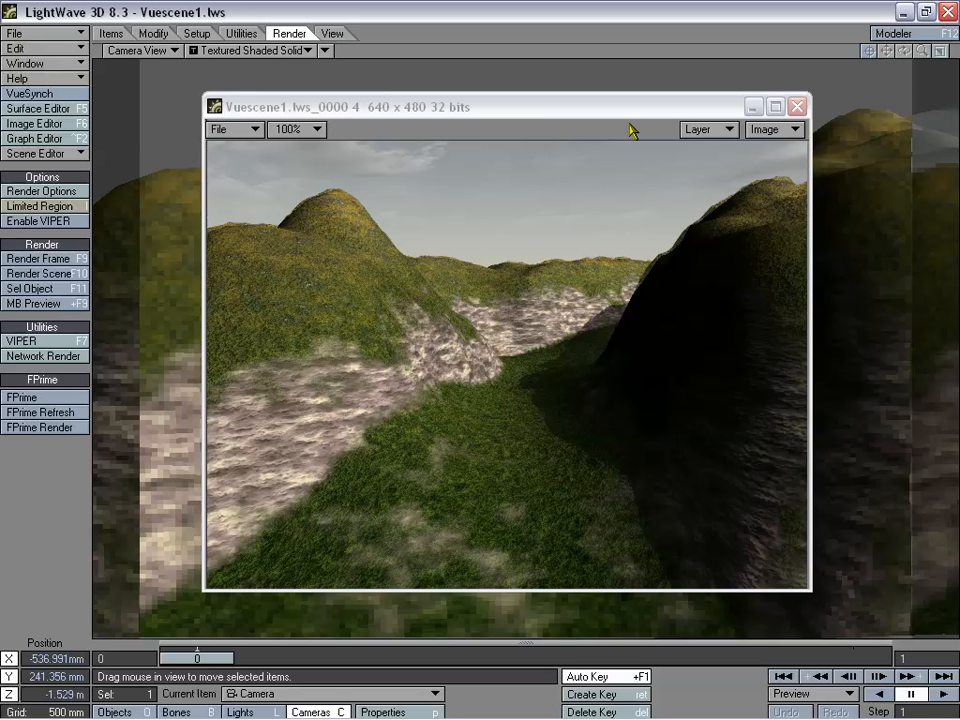
pyautogui.moveTo(623, 120)
pyautogui.mouseDown()
pyautogui.moveTo(604, 114)
pyautogui.moveTo(484, 146)
pyautogui.moveTo(596, 137)
pyautogui.moveTo(636, 112)
pyautogui.mouseUp()
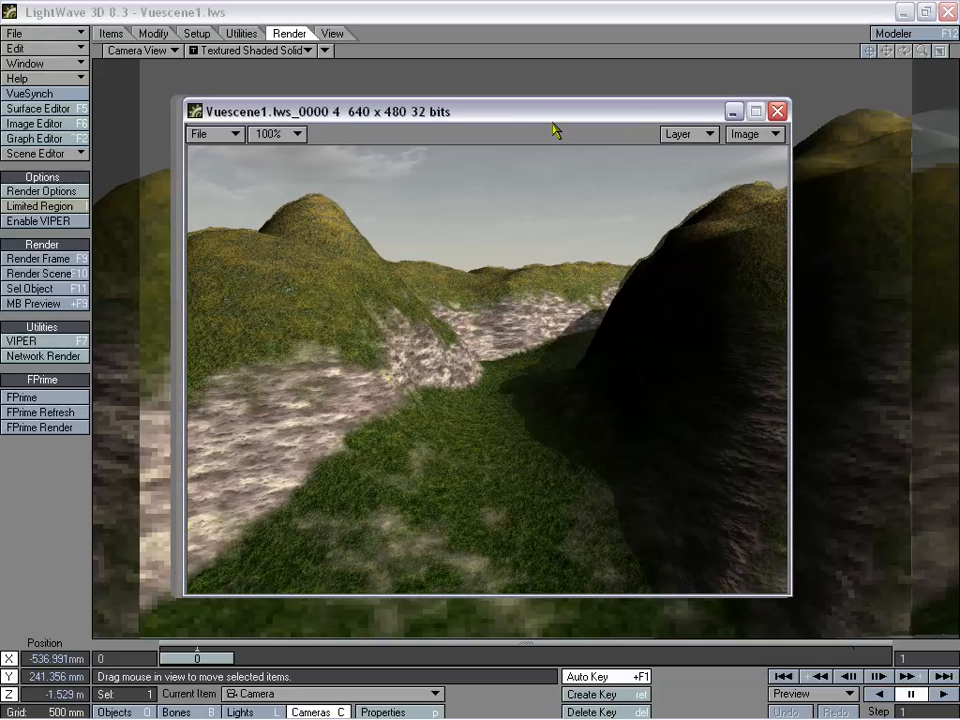
pyautogui.moveTo(552, 117); pyautogui.dragTo(594, 112)
pyautogui.click(806, 105)
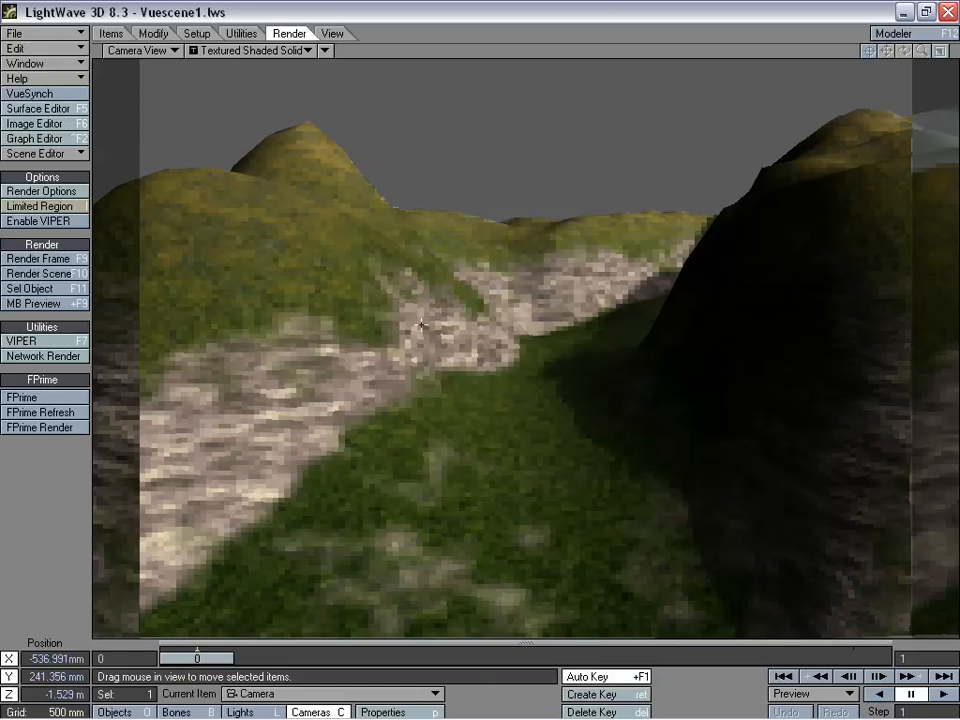
pyautogui.keyDown('ctrl'); pyautogui.keyDown('shift'); pyautogui.click(432, 214); pyautogui.keyUp('shift'); pyautogui.keyUp('ctrl')
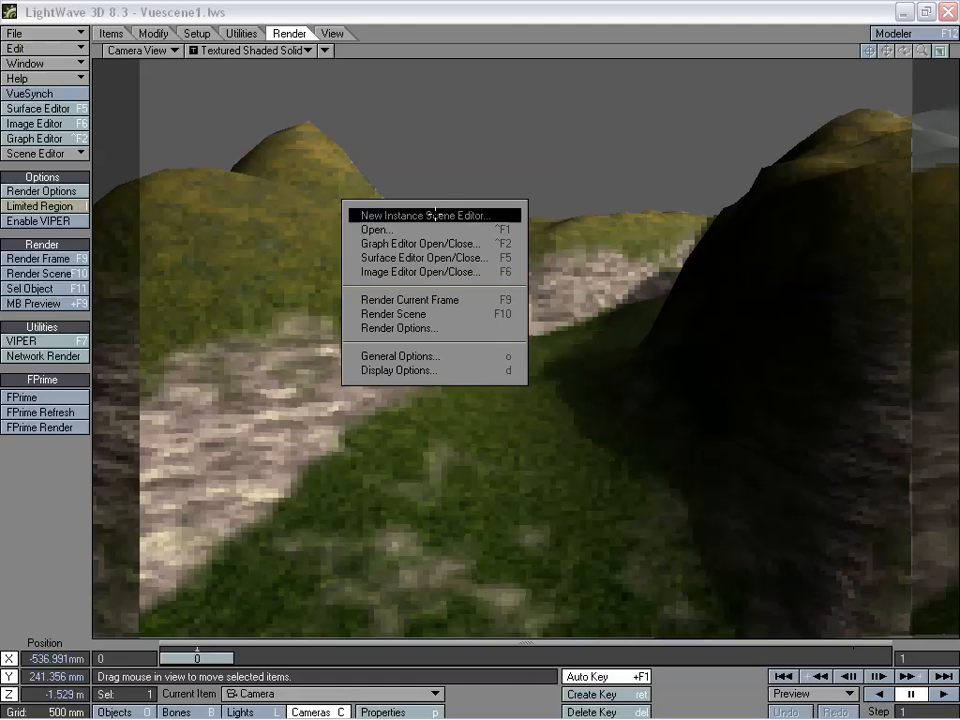
pyautogui.click(443, 328)
pyautogui.moveTo(350, 92); pyautogui.dragTo(383, 106)
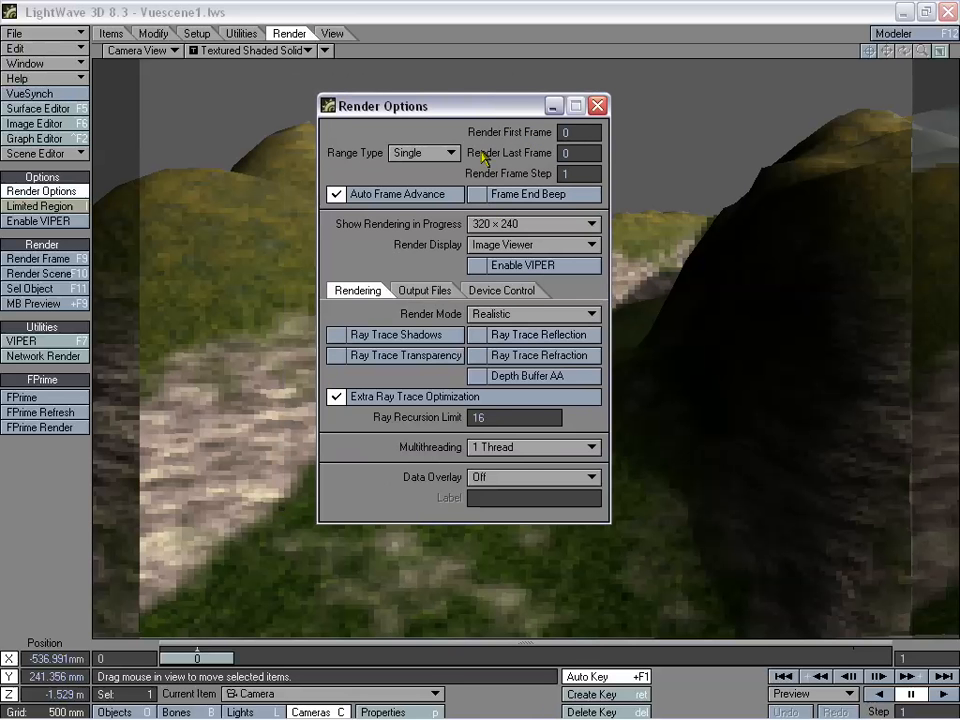
pyautogui.moveTo(480, 113); pyautogui.dragTo(543, 111)
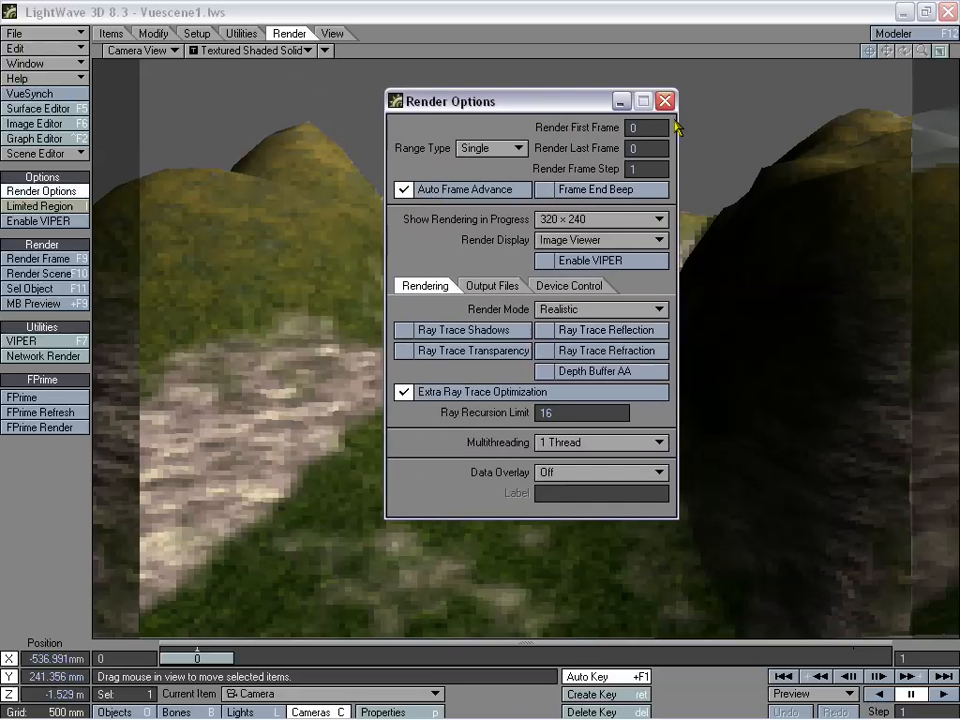
pyautogui.click(668, 101)
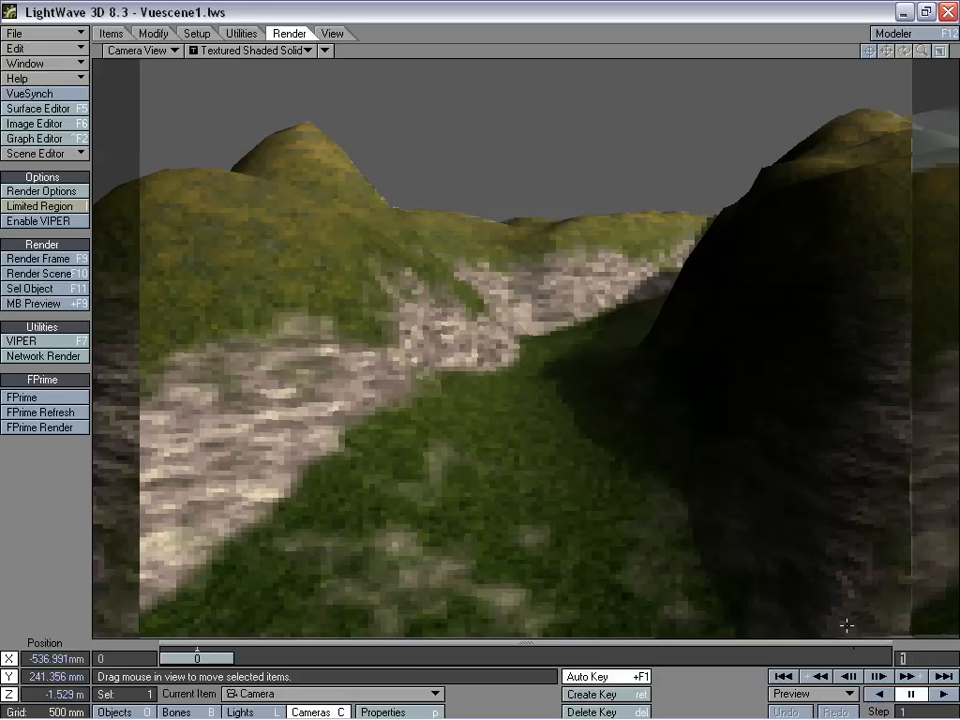
# Set the timeline's end frame to 60 and the render range to frames 1 through 60.
pyautogui.write('60')
pyautogui.press('Return')
pyautogui.keyDown('ctrl'); pyautogui.keyDown('shift'); pyautogui.moveTo(481, 289); pyautogui.dragTo(465, 262); pyautogui.keyUp('shift'); pyautogui.keyUp('ctrl')
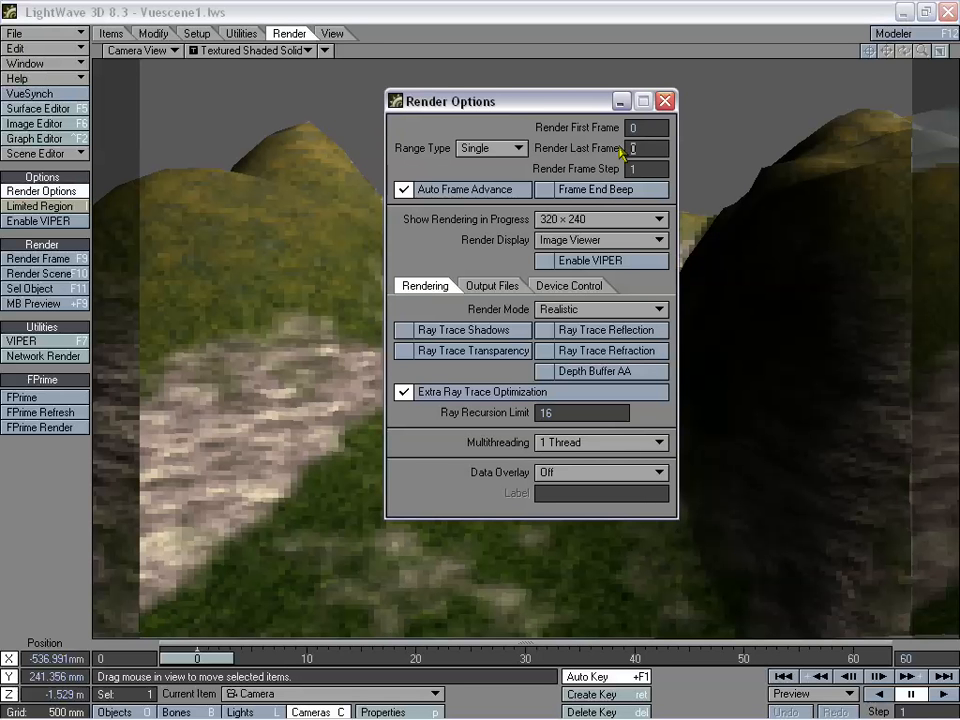
pyautogui.write('60')
pyautogui.click(646, 127)
pyautogui.write('1')
pyautogui.press('Tab')
pyautogui.press('Tab')
pyautogui.click(659, 149)
pyautogui.write('60')
pyautogui.press('Tab')
# Turn off Extra Ray Trace Optimization and turn on Ray Trace Shadows in the render options.
pyautogui.click(446, 393)
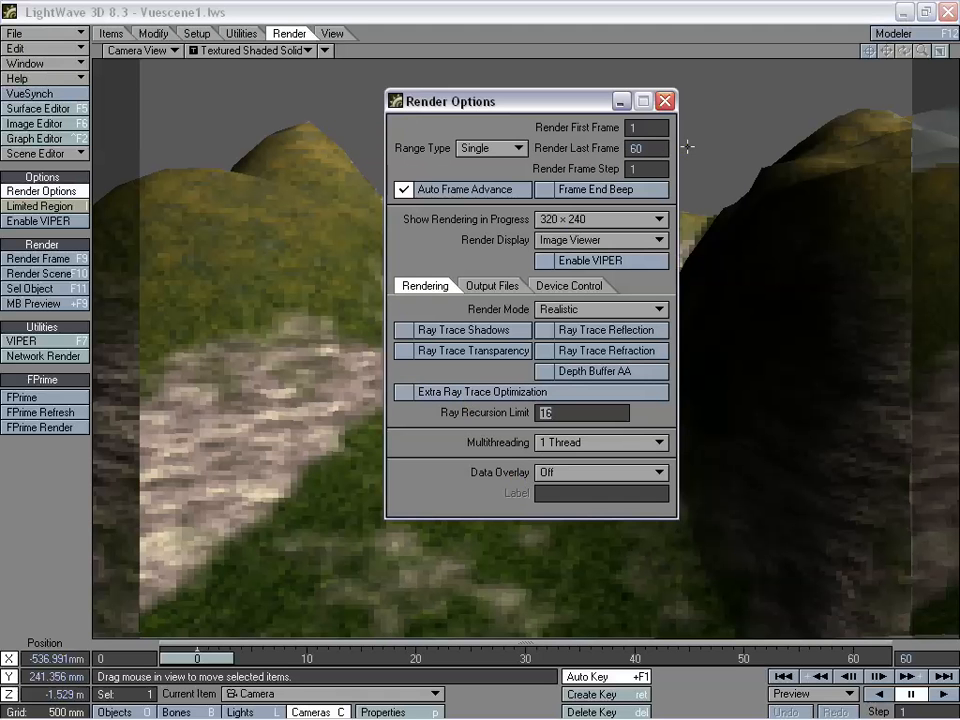
pyautogui.click(476, 335)
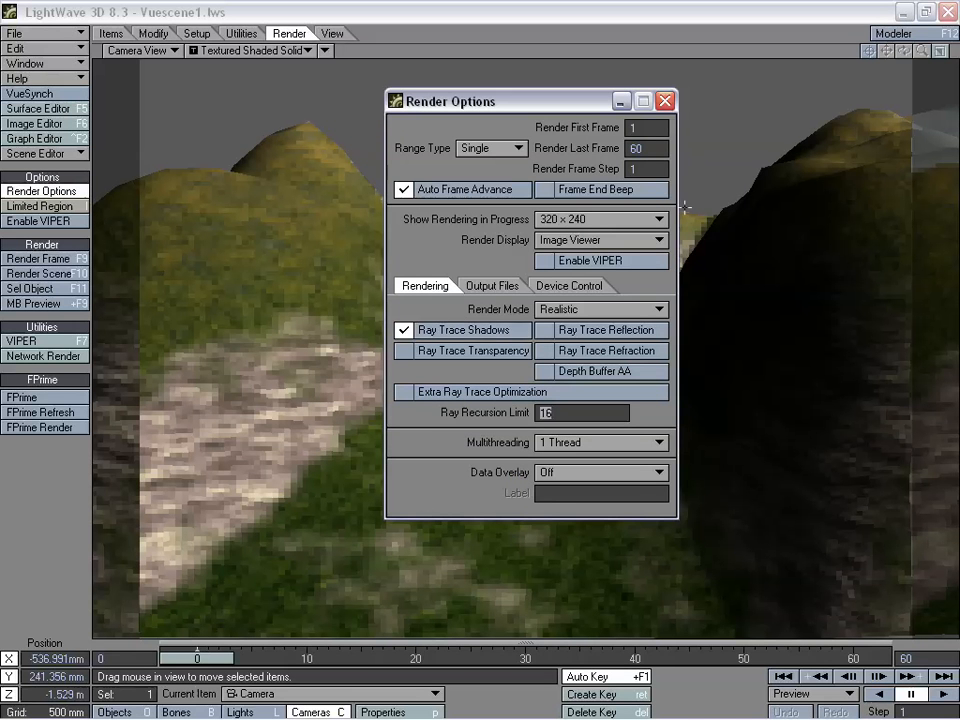
pyautogui.click(665, 101)
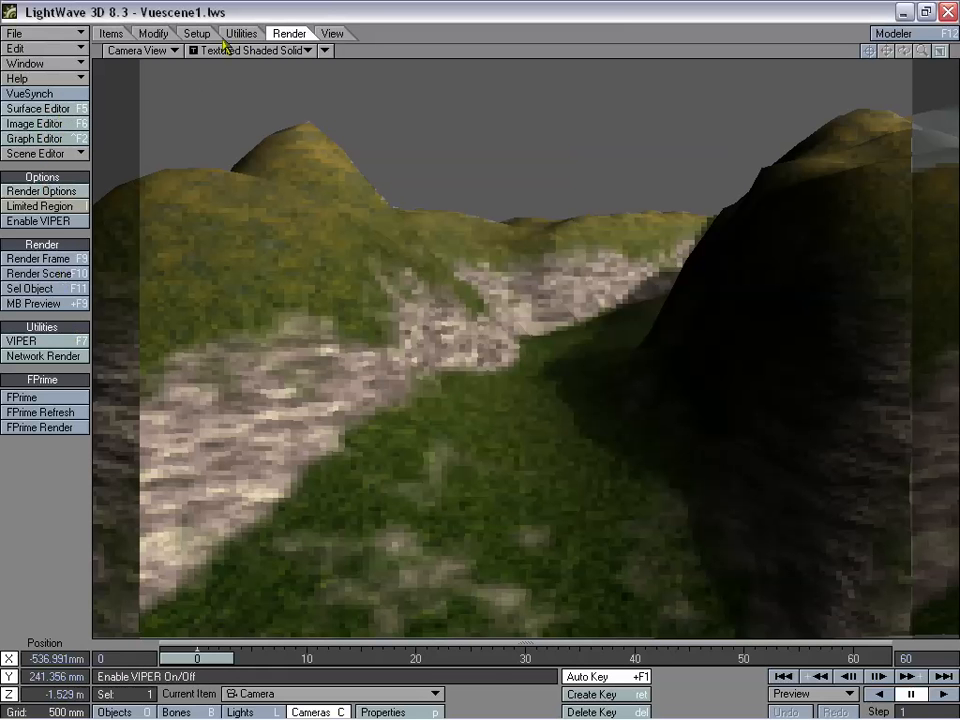
# Render the current frame and examine the ray-traced shadows on the front-projected terrain.
pyautogui.click(41, 261)
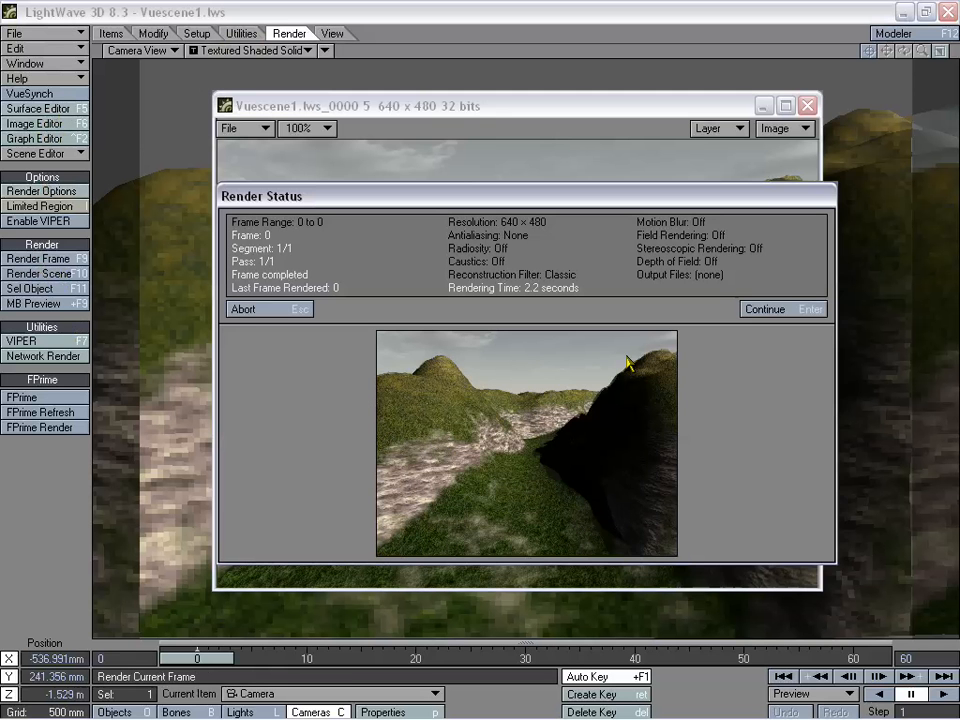
pyautogui.click(765, 309)
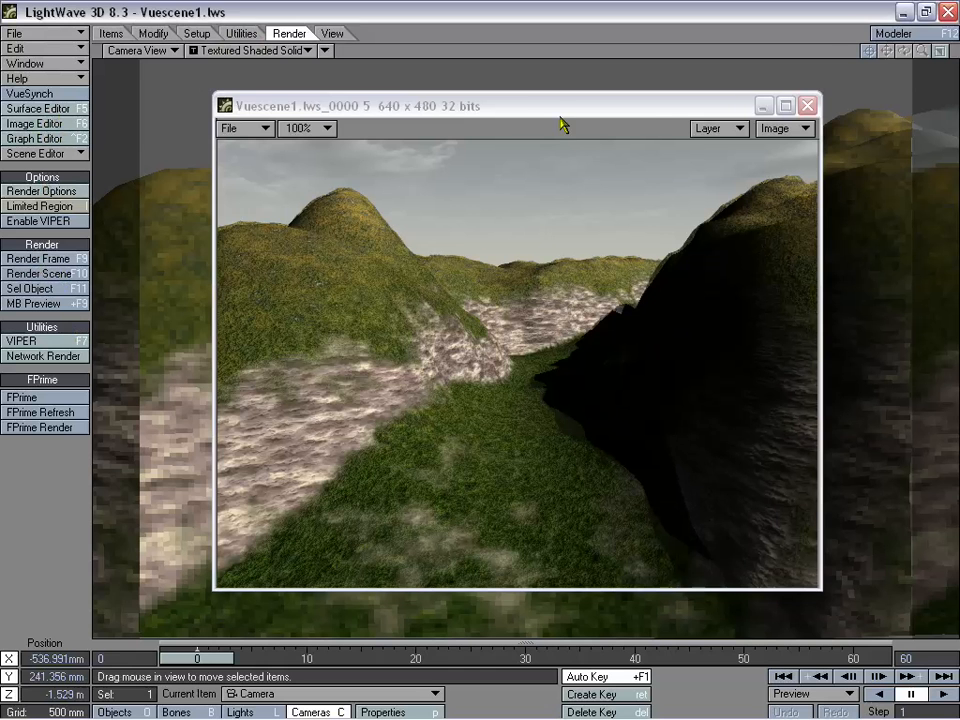
pyautogui.moveTo(561, 106); pyautogui.dragTo(521, 84)
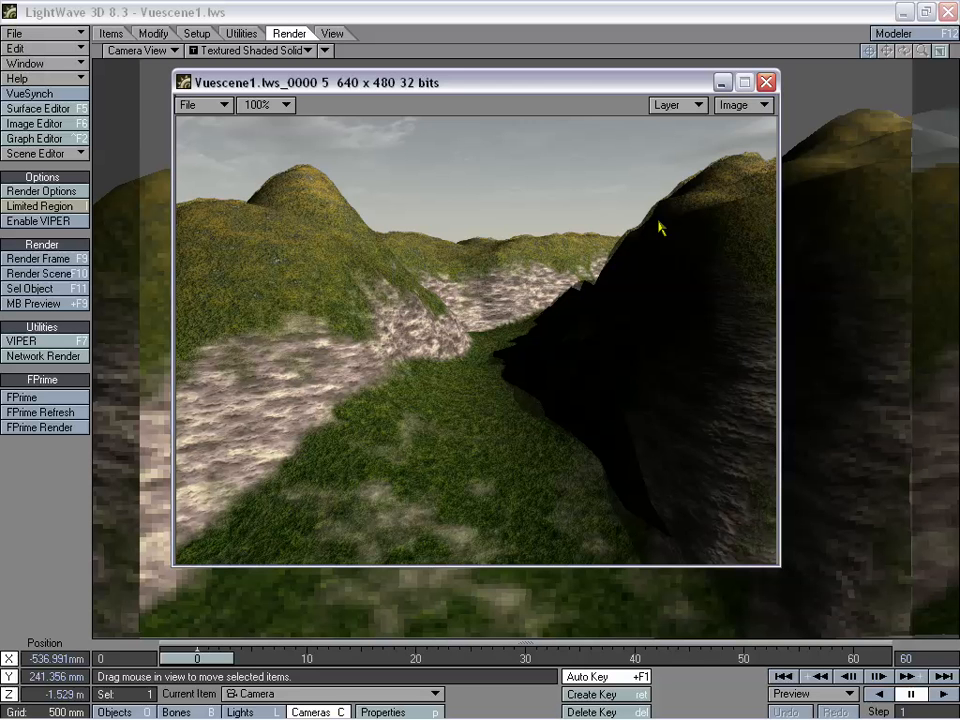
pyautogui.moveTo(553, 86); pyautogui.dragTo(581, 120)
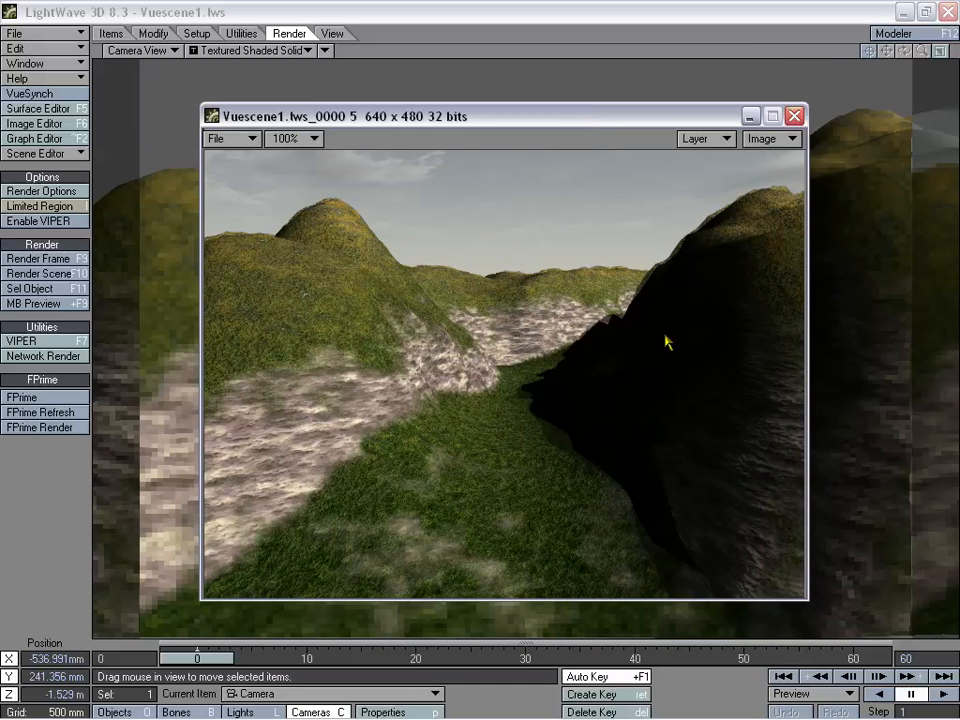
pyautogui.moveTo(475, 126); pyautogui.dragTo(493, 130)
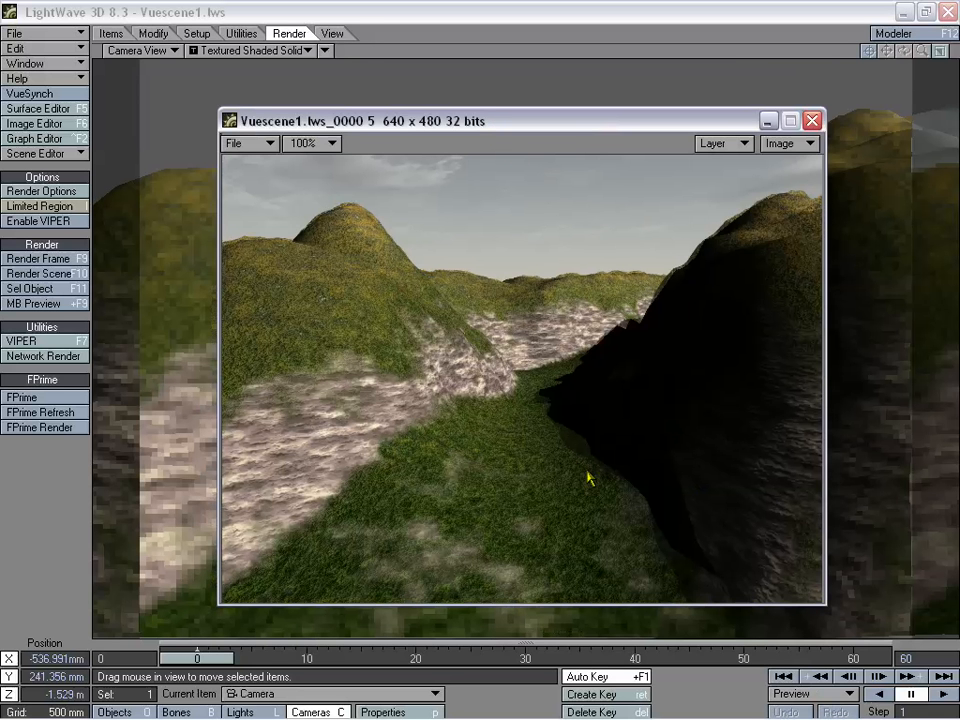
pyautogui.click(811, 121)
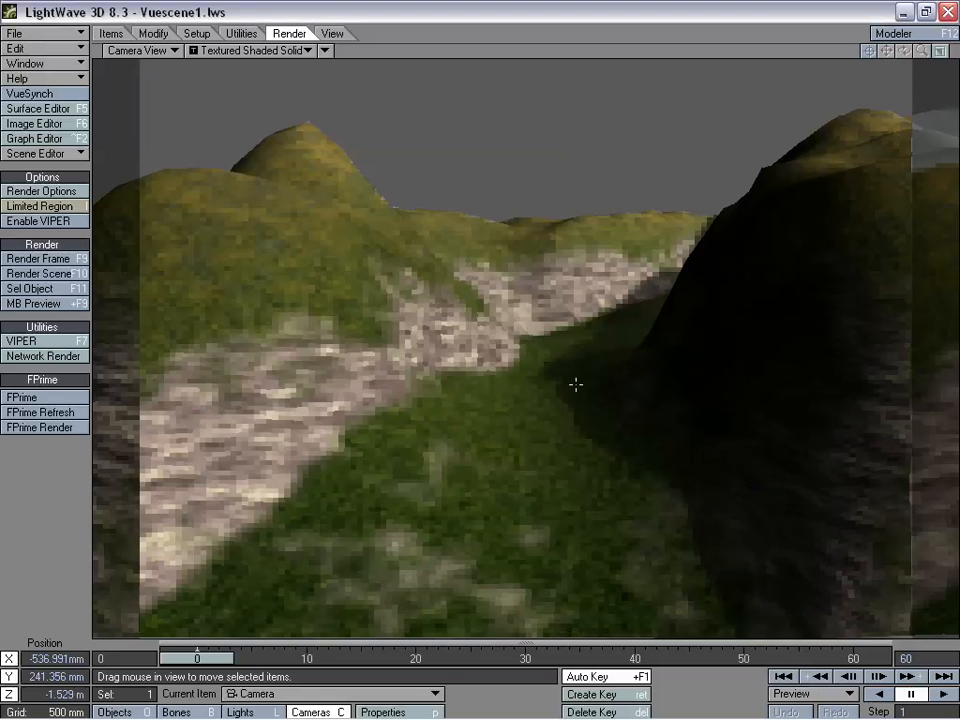
# Raise the scene's Ambient Intensity to 15.5 % in the light's Global Illumination settings.
pyautogui.hotkey('shift', 'l')
pyautogui.press('p')
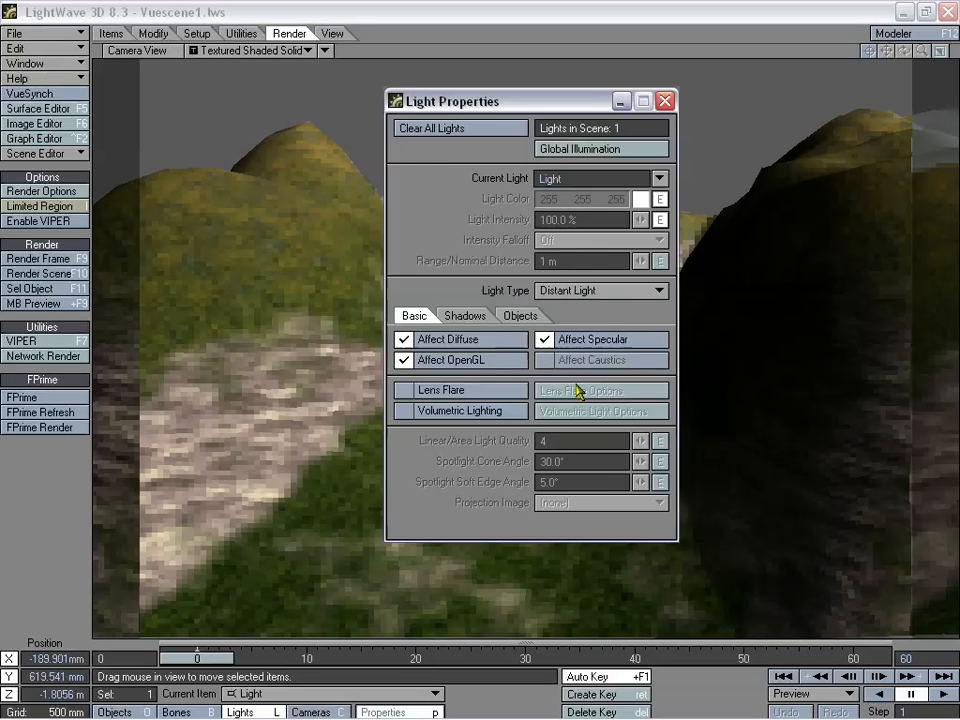
pyautogui.moveTo(489, 102); pyautogui.dragTo(508, 95)
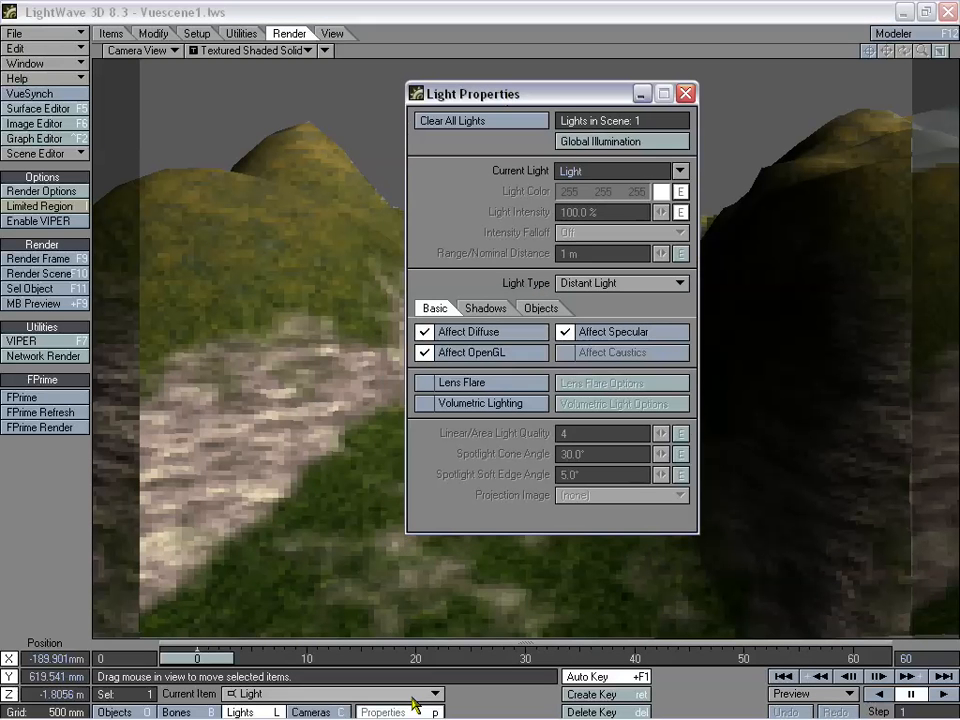
pyautogui.moveTo(567, 100); pyautogui.dragTo(385, 127)
pyautogui.click(552, 141)
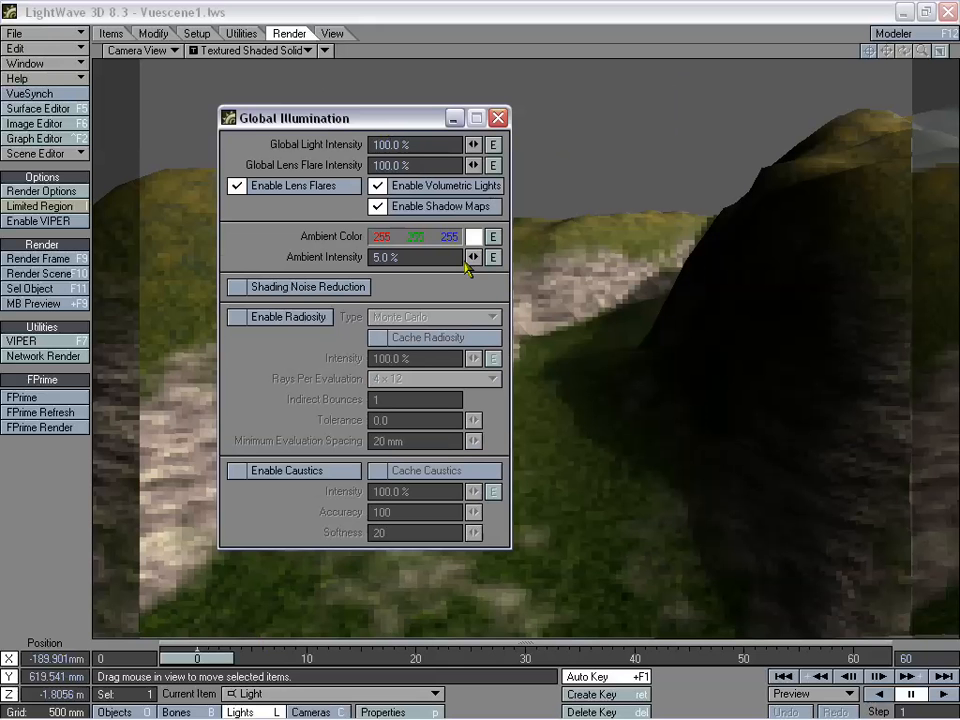
pyautogui.moveTo(474, 257); pyautogui.dragTo(498, 257)
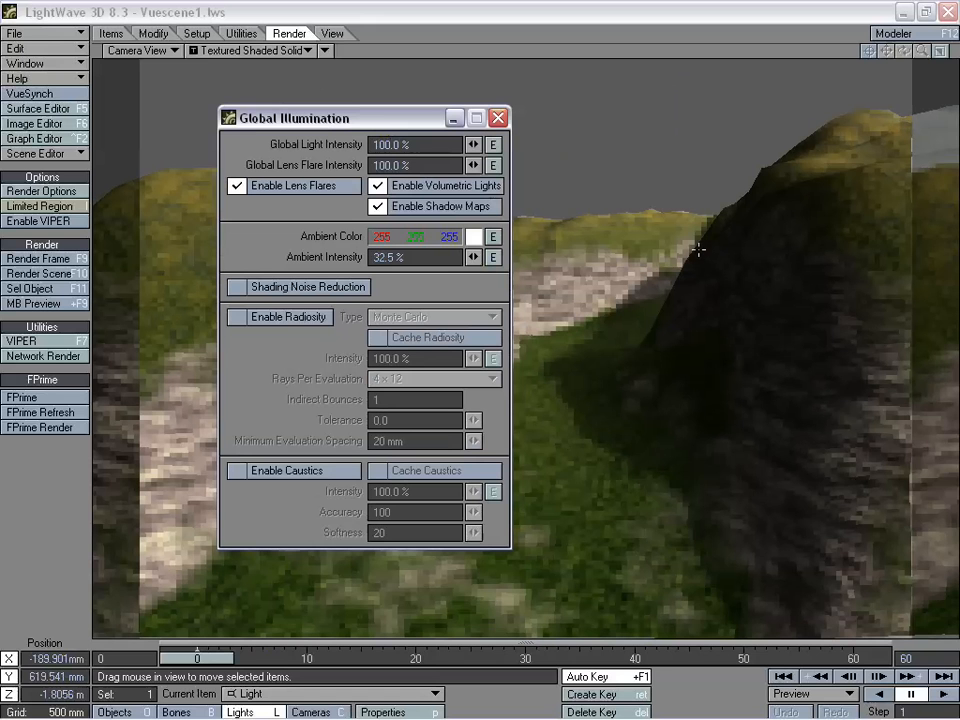
pyautogui.moveTo(476, 258); pyautogui.dragTo(462, 258)
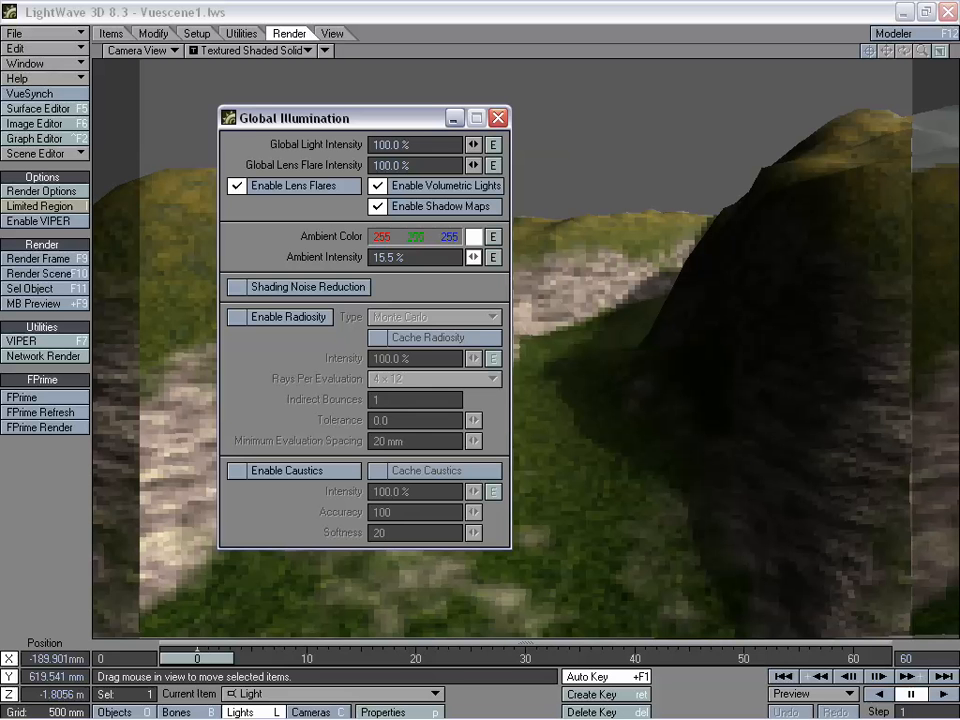
pyautogui.click(498, 118)
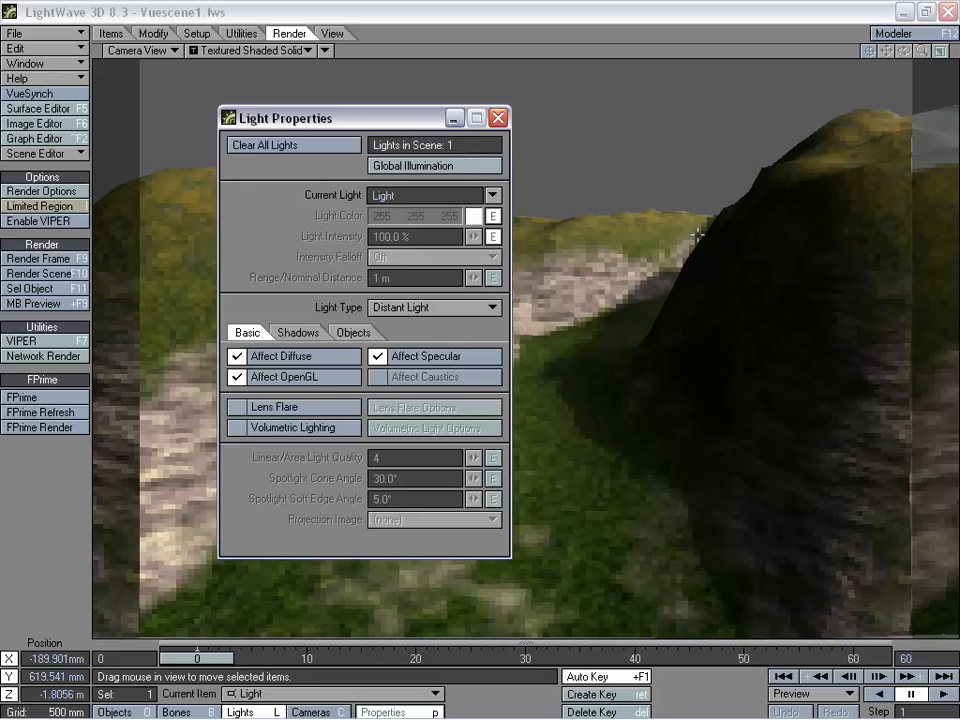
pyautogui.click(497, 114)
# Render the current frame again and examine the shadowed slope under the adjusted ambient light.
pyautogui.click(45, 259)
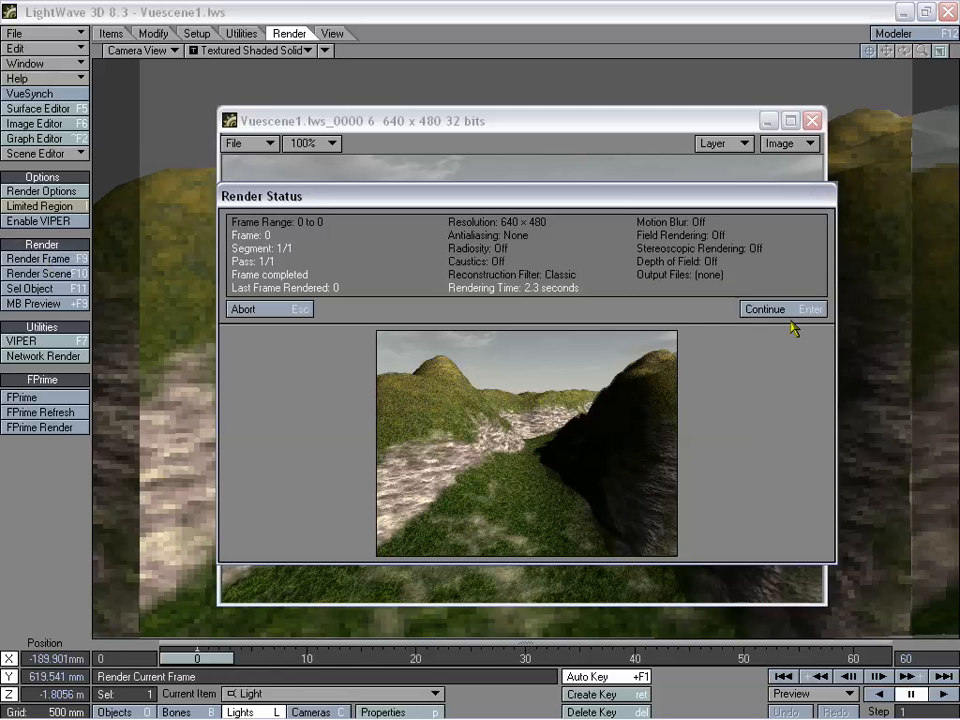
pyautogui.click(785, 310)
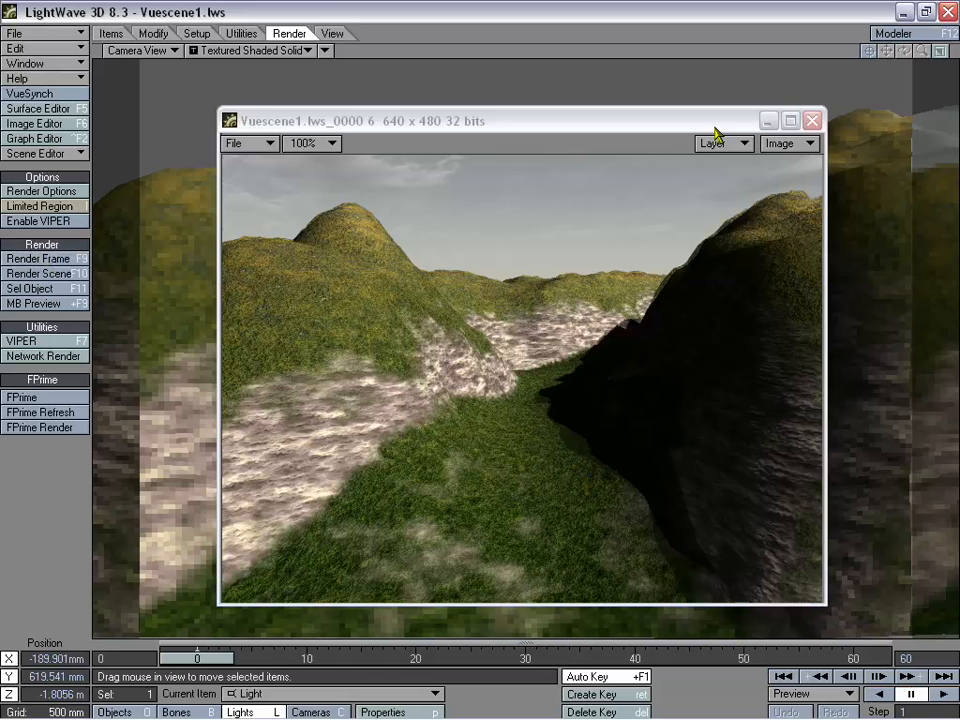
pyautogui.moveTo(670, 122); pyautogui.dragTo(651, 105)
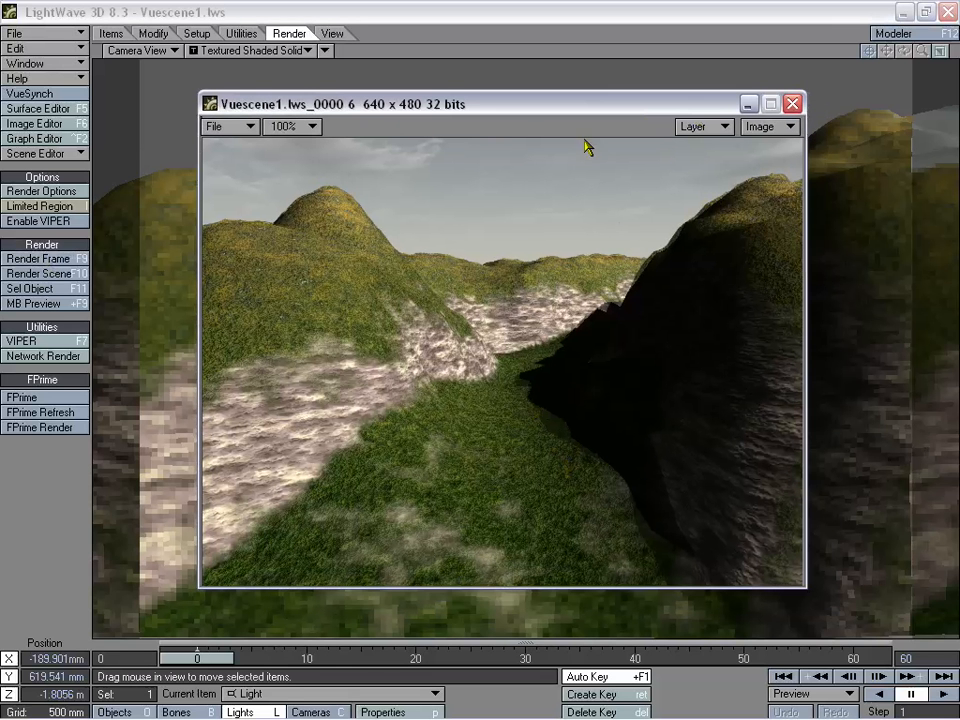
pyautogui.moveTo(520, 104); pyautogui.dragTo(529, 113)
pyautogui.moveTo(716, 118); pyautogui.dragTo(737, 112)
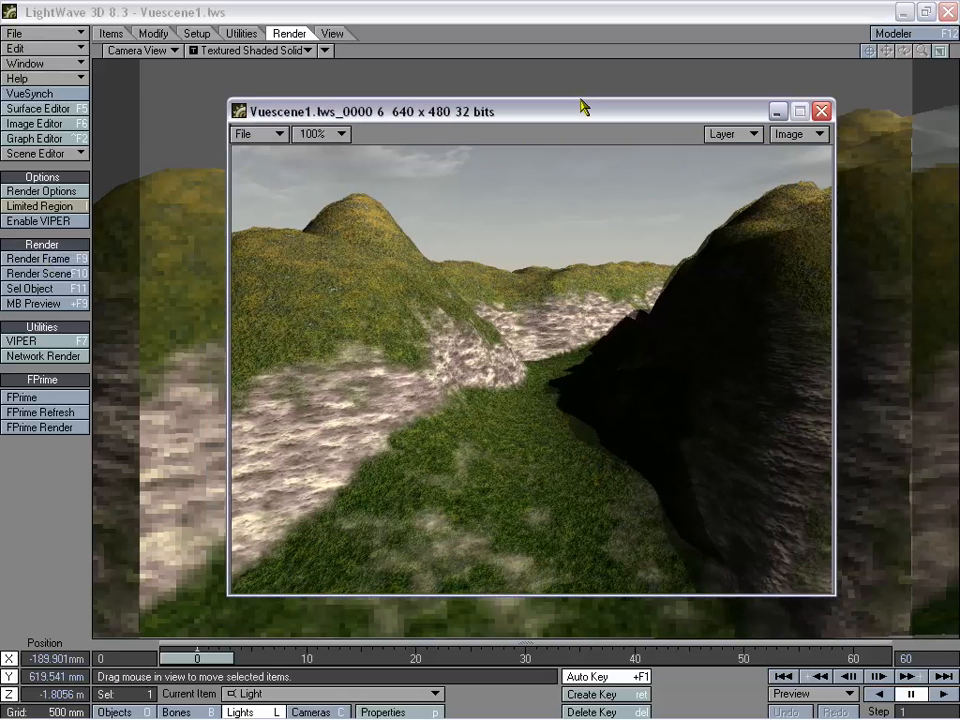
pyautogui.click(822, 111)
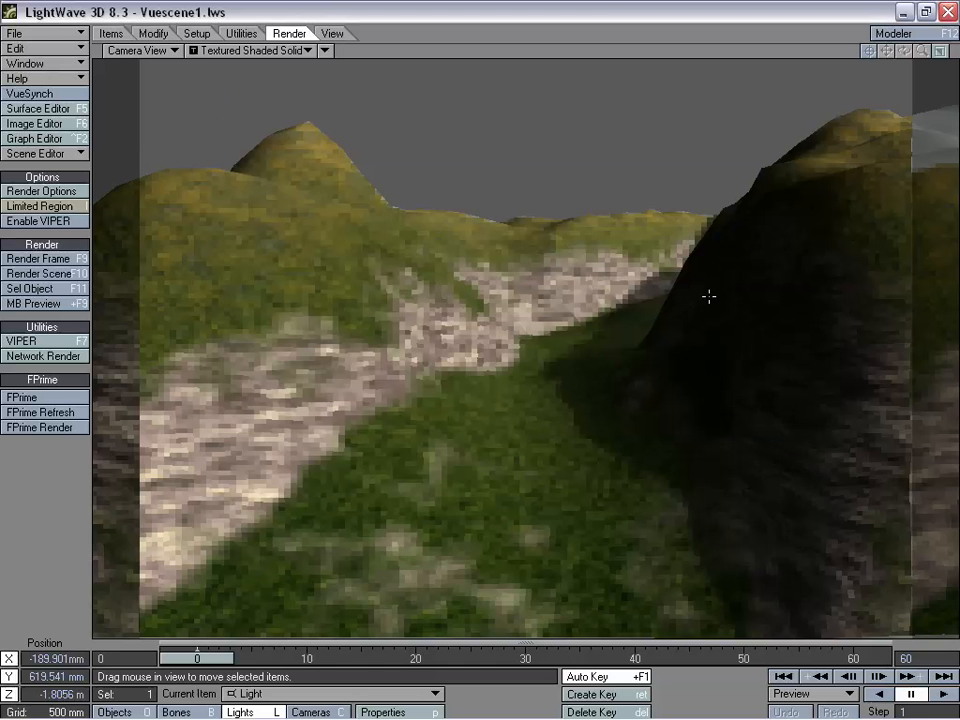
# Examine the front-projected image on the terrain from several perspective angles and compare it with the camera view.
pyautogui.hotkey('shift', 'o')
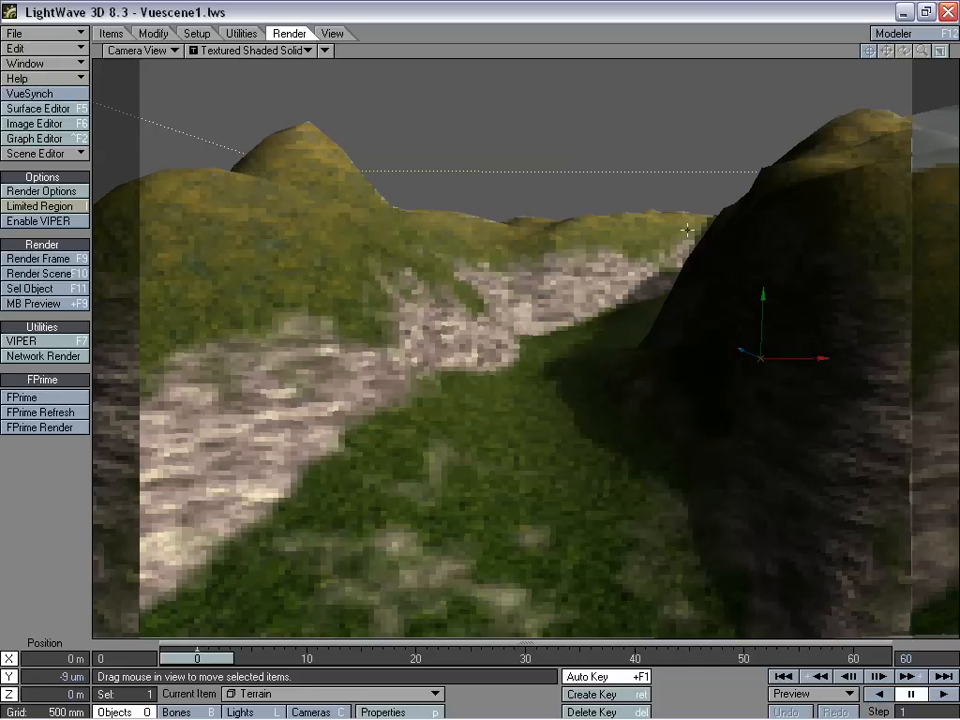
pyautogui.click(172, 50)
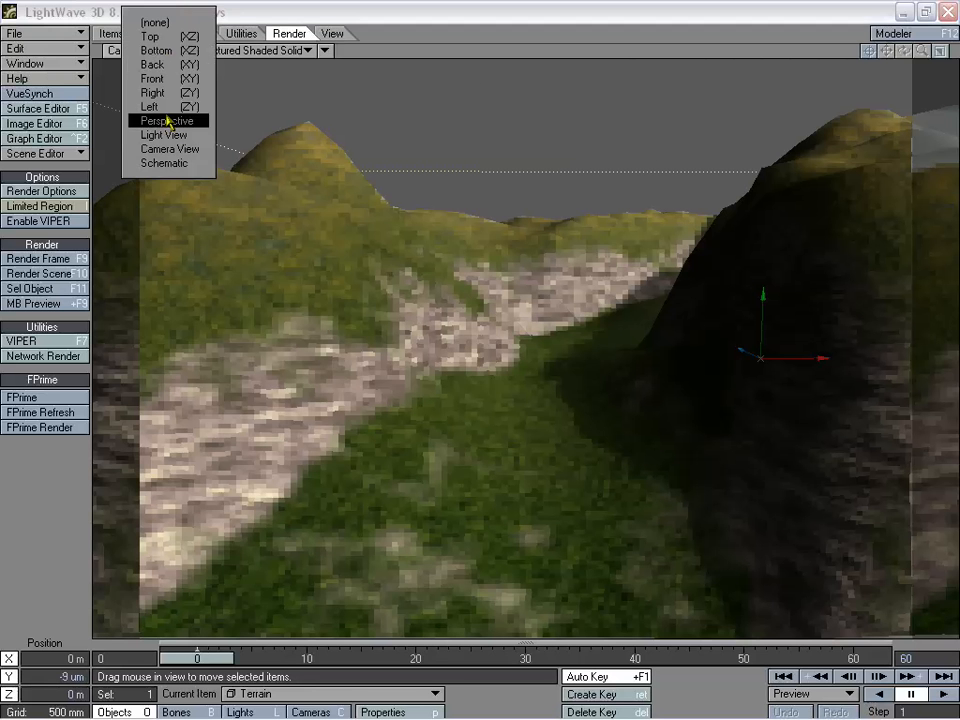
pyautogui.click(150, 120)
pyautogui.moveTo(904, 50); pyautogui.dragTo(359, 285)
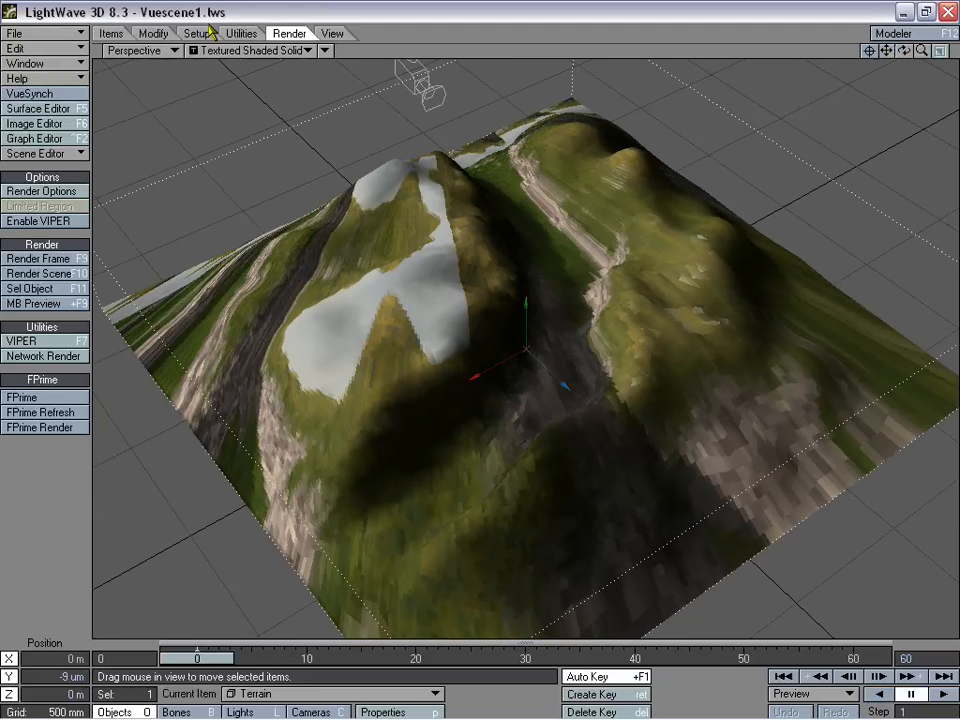
pyautogui.click(143, 51)
pyautogui.click(141, 71)
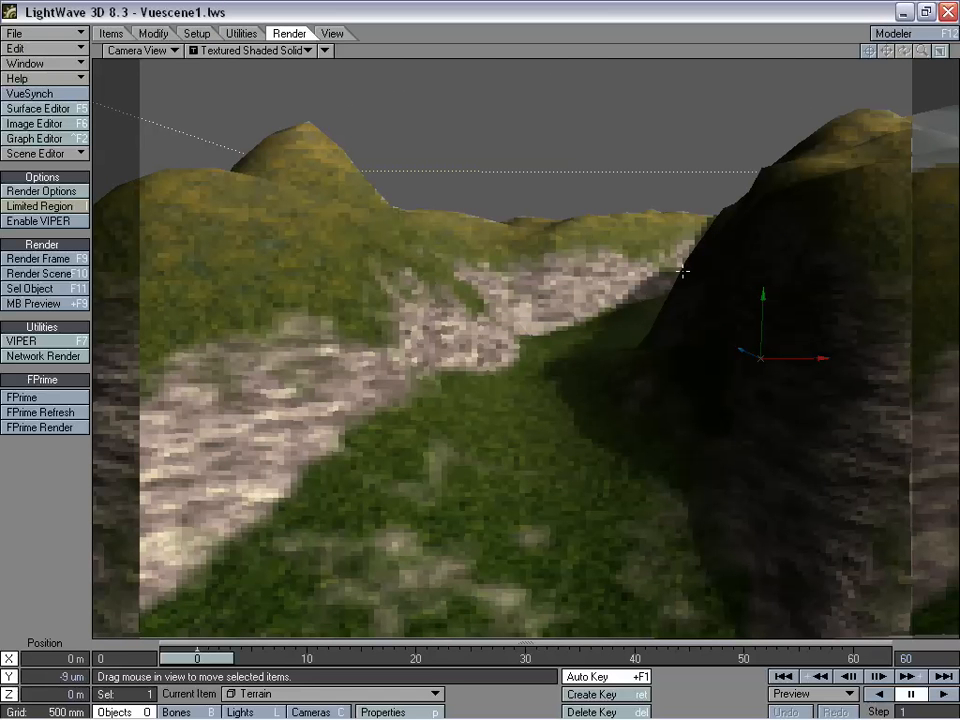
pyautogui.click(160, 51)
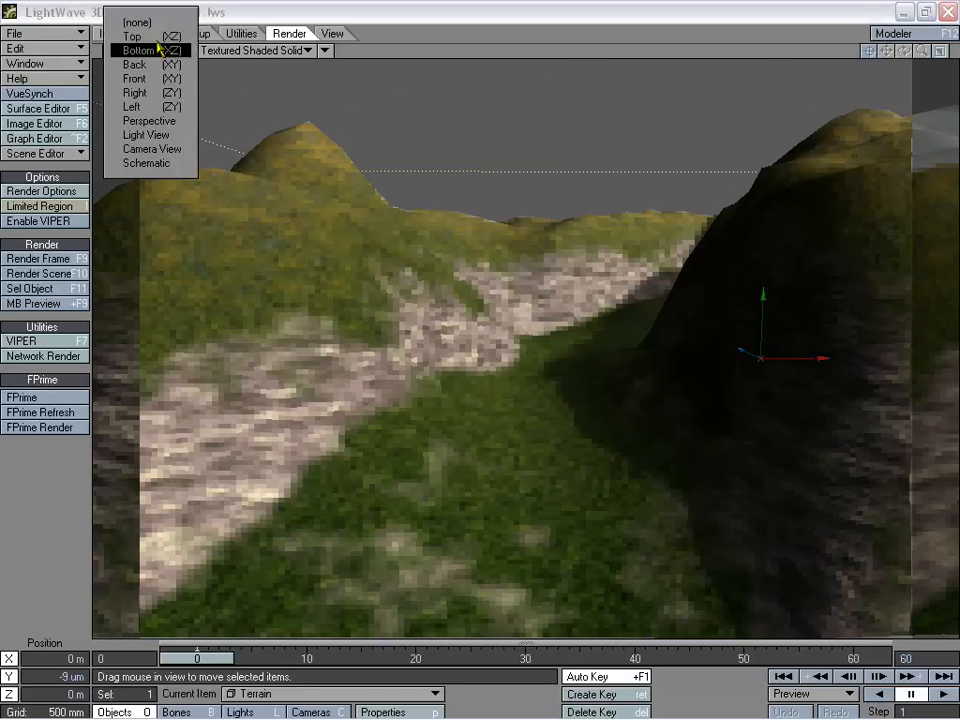
pyautogui.click(158, 122)
pyautogui.moveTo(904, 51); pyautogui.dragTo(530, 231)
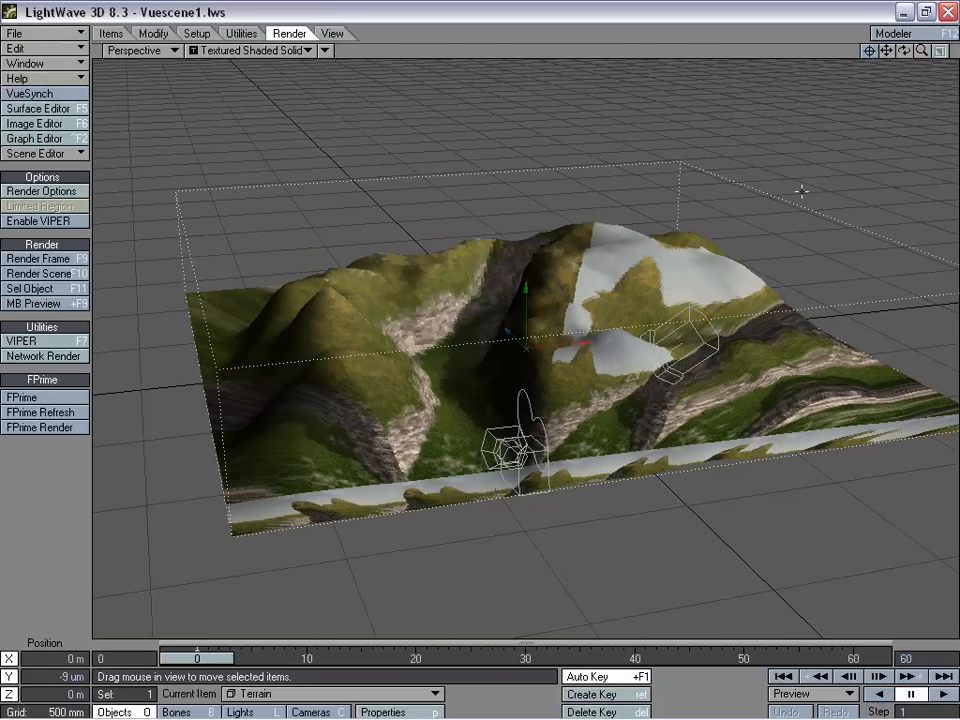
pyautogui.click(140, 50)
pyautogui.click(133, 81)
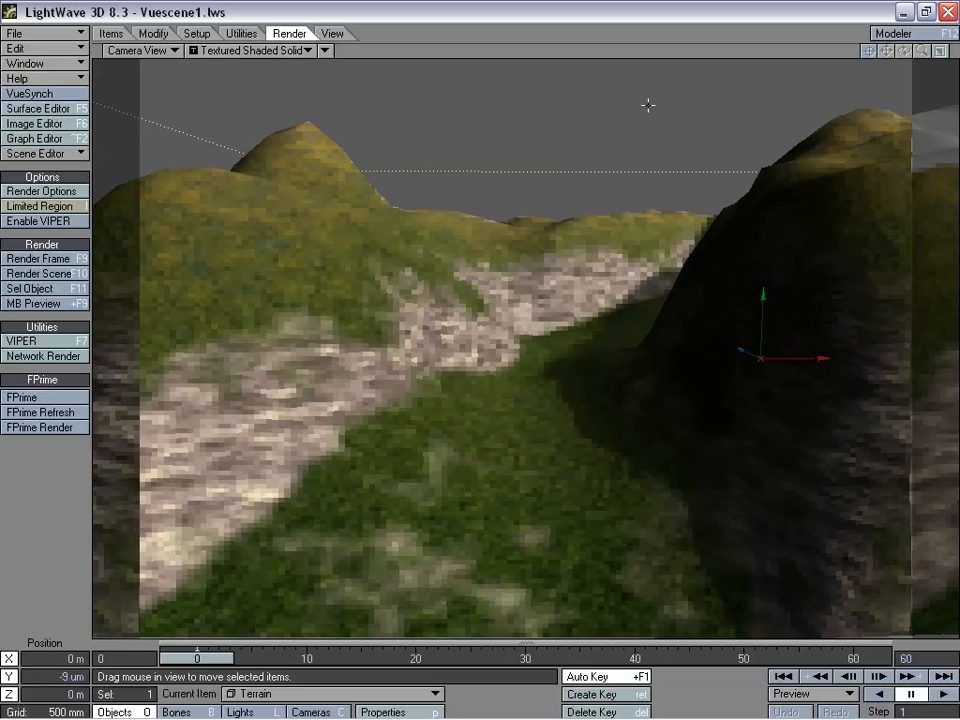
pyautogui.click(140, 50)
pyautogui.click(165, 127)
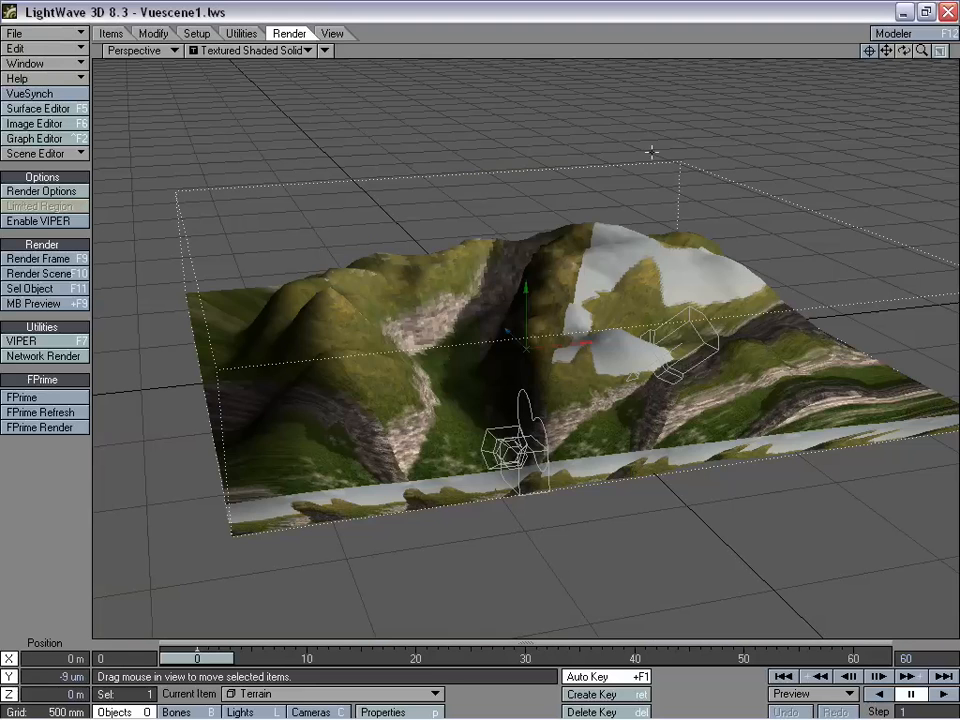
pyautogui.moveTo(904, 50); pyautogui.dragTo(492, 52)
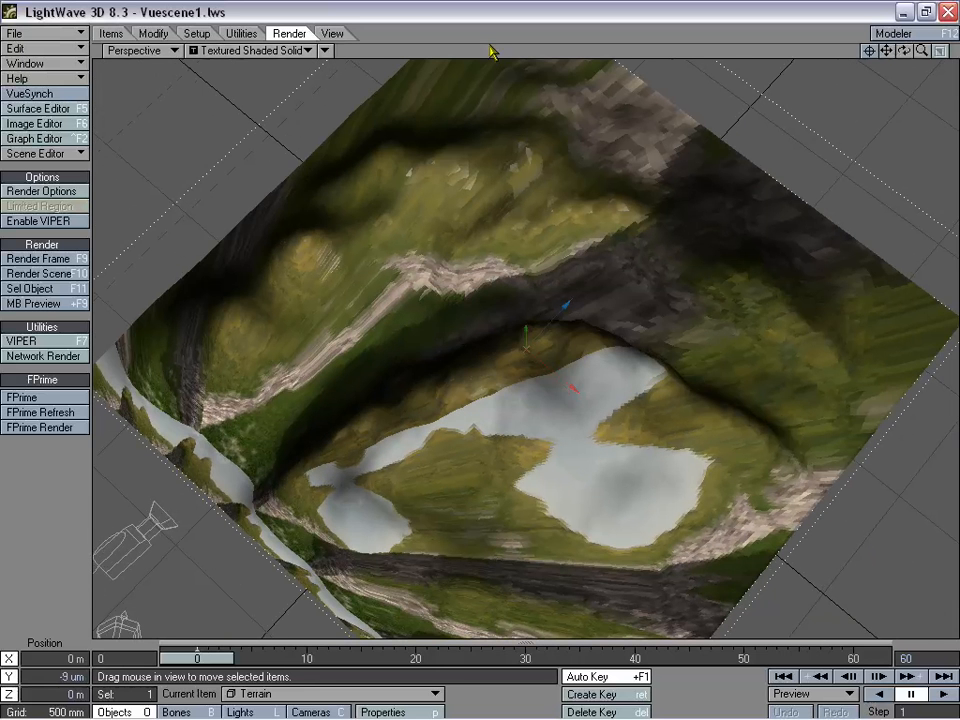
# Add a null with the default name and move it into the valley at about X 304 mm, Y 212 mm, Z 378 mm.
pyautogui.click(111, 33)
pyautogui.click(45, 277)
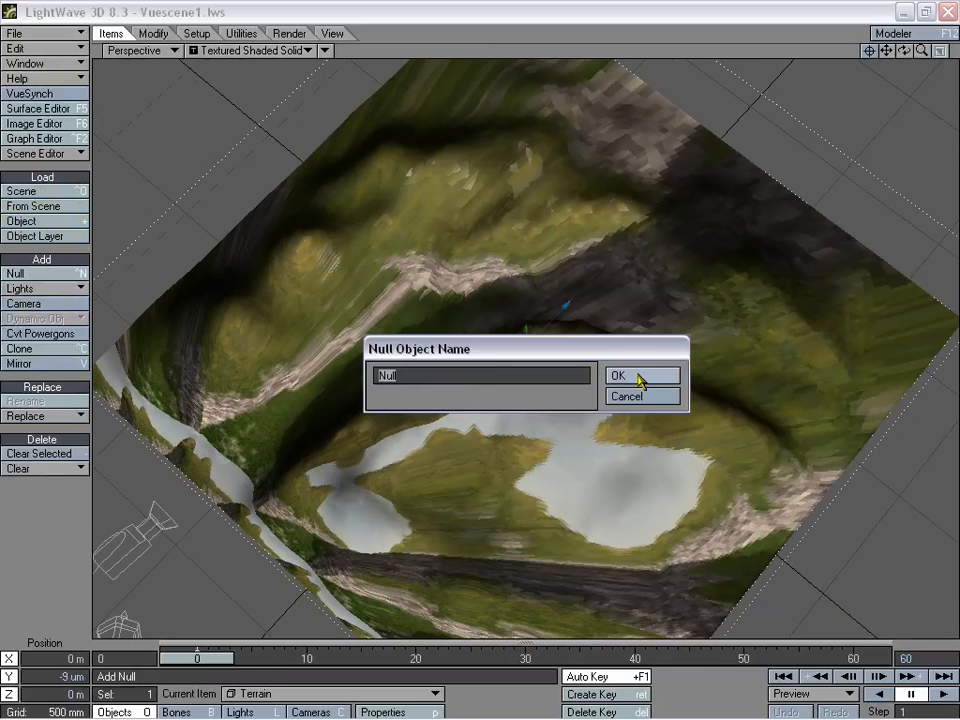
pyautogui.click(640, 377)
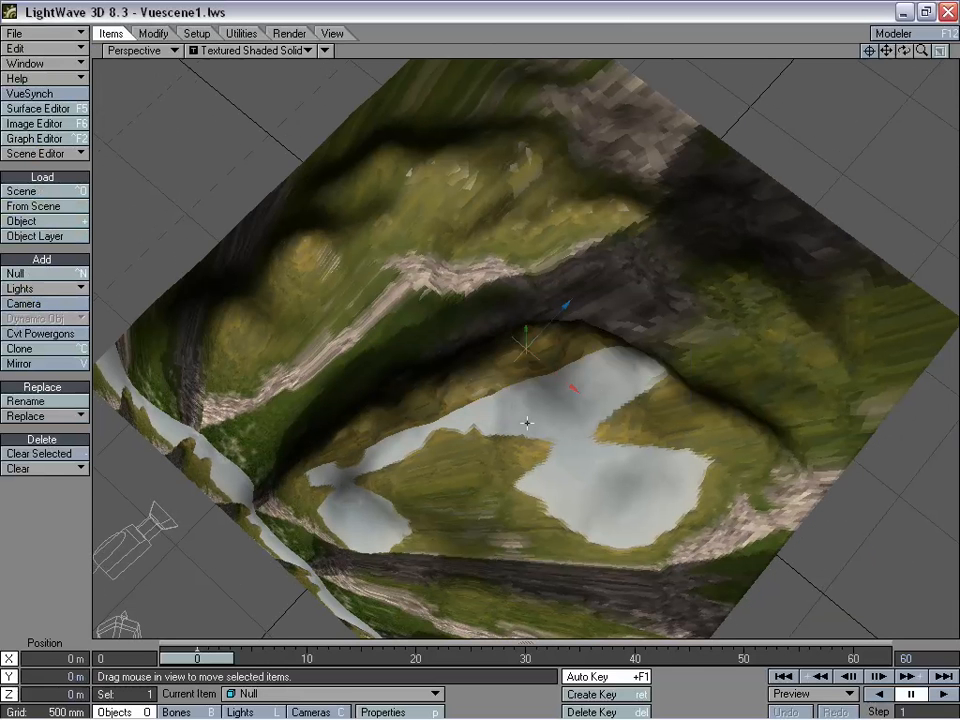
pyautogui.moveTo(492, 451); pyautogui.dragTo(561, 435)
pyautogui.moveTo(561, 434); pyautogui.dragTo(563, 426, button='right')
pyautogui.moveTo(904, 50); pyautogui.dragTo(812, 50)
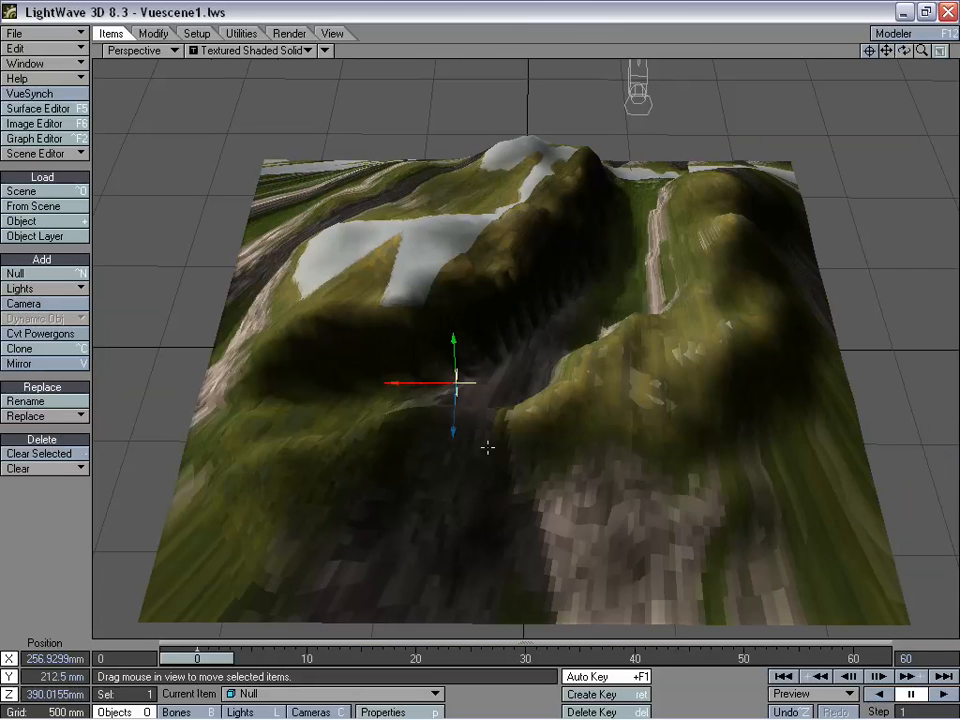
pyautogui.moveTo(486, 446); pyautogui.dragTo(474, 444)
# Check the null's placement through the camera and raise it to about 247.5 mm in Y.
pyautogui.click(135, 50)
pyautogui.click(122, 77)
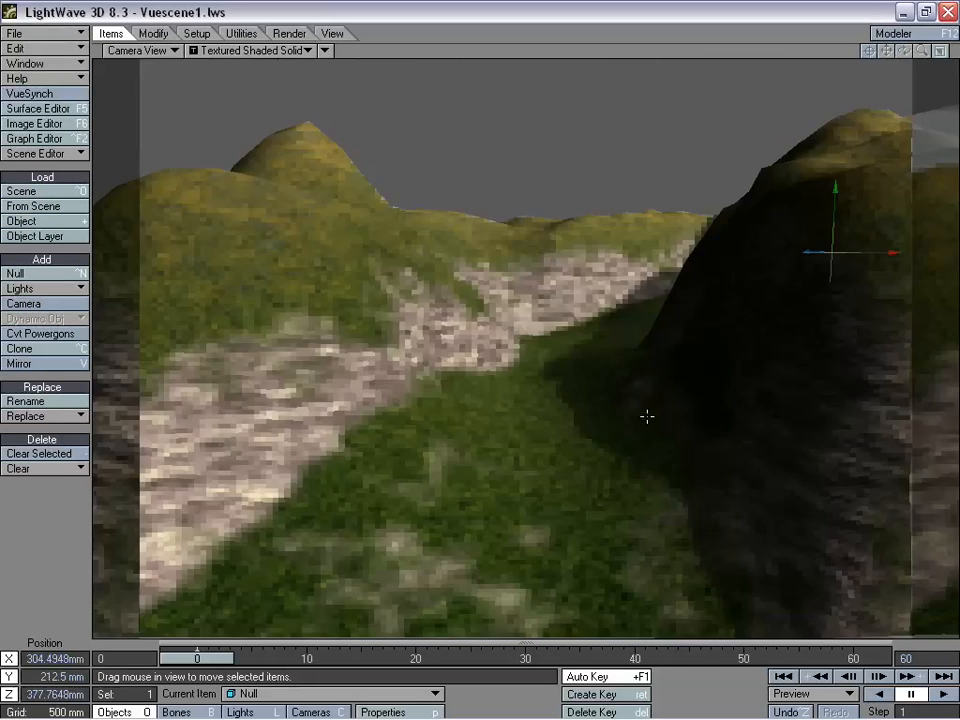
pyautogui.click(135, 50)
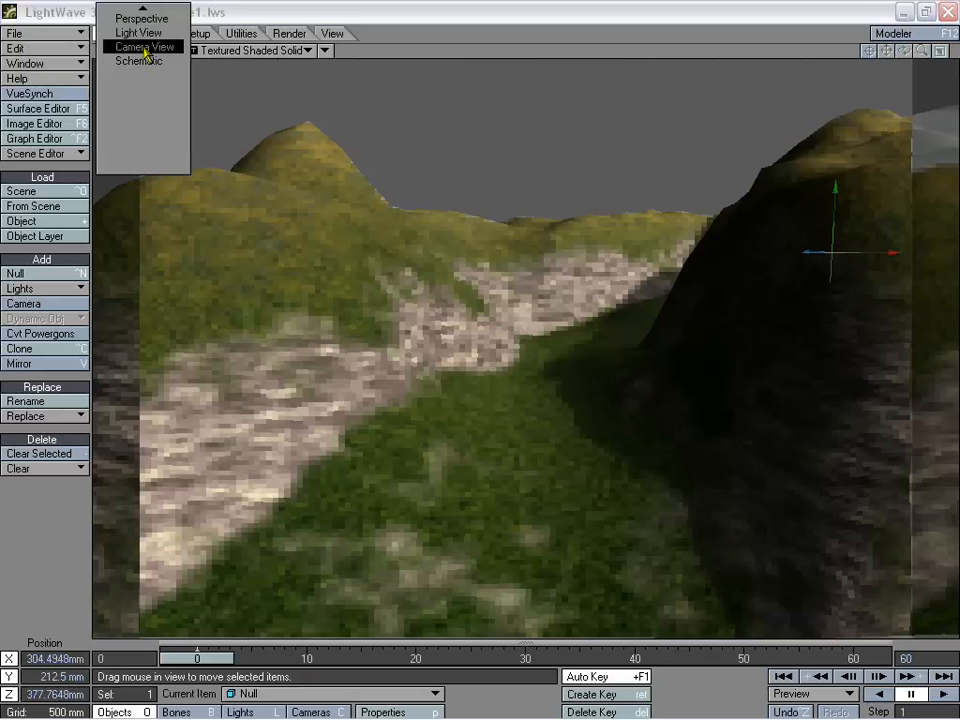
pyautogui.click(150, 118)
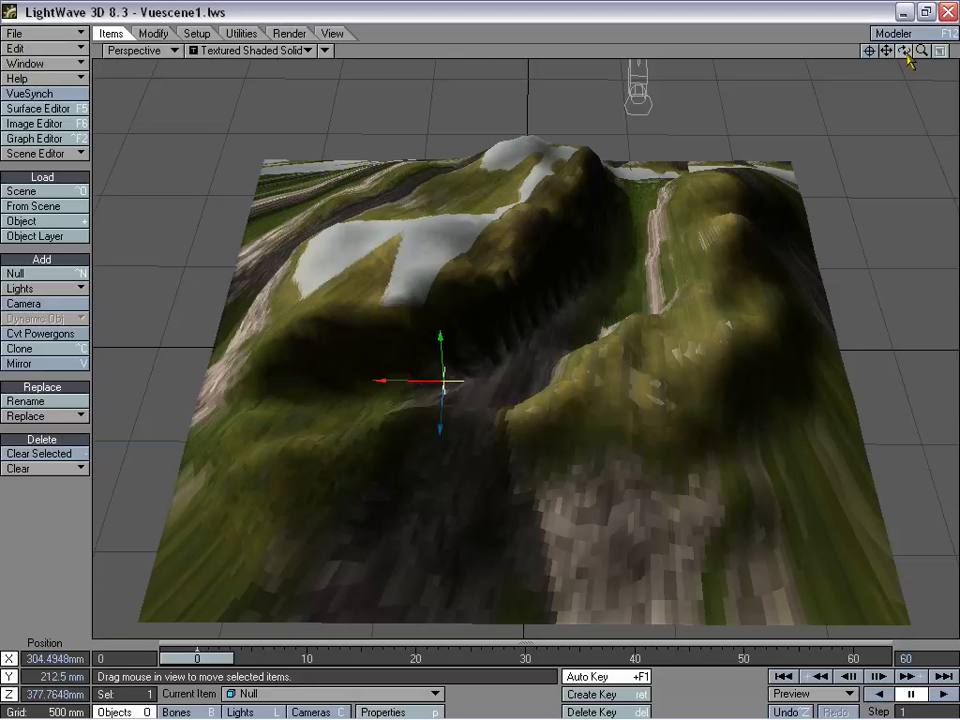
pyautogui.moveTo(904, 51)
pyautogui.mouseDown()
pyautogui.moveTo(945, 90)
pyautogui.moveTo(955, 82)
pyautogui.moveTo(904, 51)
pyautogui.mouseUp()
pyautogui.moveTo(715, 395); pyautogui.dragTo(715, 359, button='right')
pyautogui.moveTo(904, 51); pyautogui.dragTo(935, 55)
pyautogui.moveTo(792, 176); pyautogui.dragTo(792, 201, button='right')
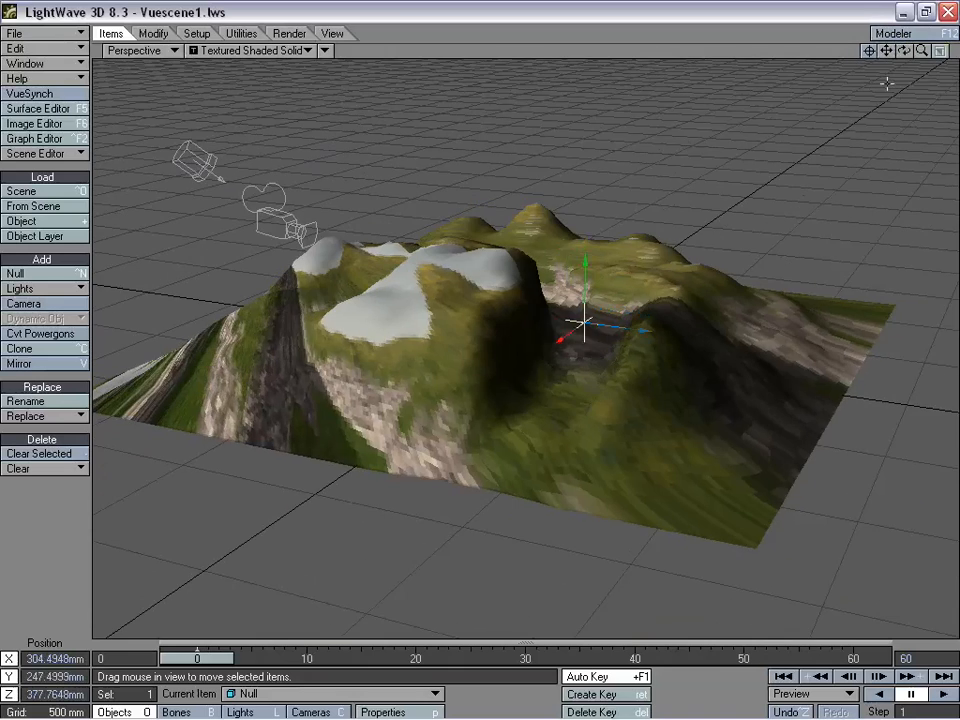
# Add an Emitter dynamic to the null in its object properties.
pyautogui.moveTo(904, 51)
pyautogui.mouseDown()
pyautogui.moveTo(830, 62)
pyautogui.moveTo(903, 60)
pyautogui.mouseUp()
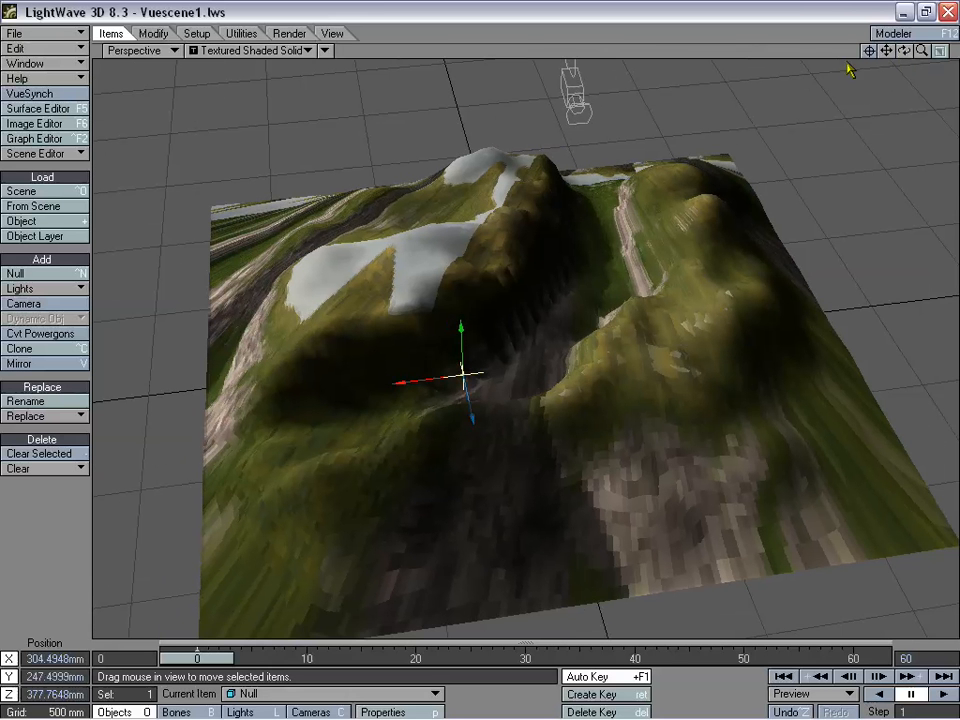
pyautogui.moveTo(904, 51)
pyautogui.mouseDown()
pyautogui.moveTo(870, 56)
pyautogui.moveTo(912, 63)
pyautogui.mouseUp()
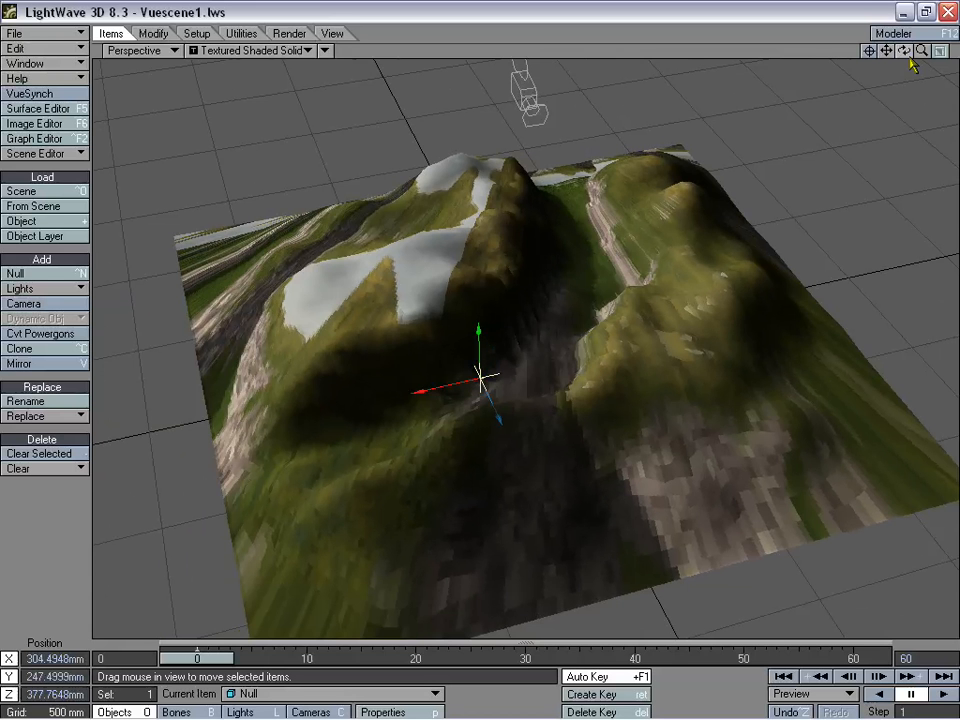
pyautogui.moveTo(912, 62); pyautogui.dragTo(940, 66)
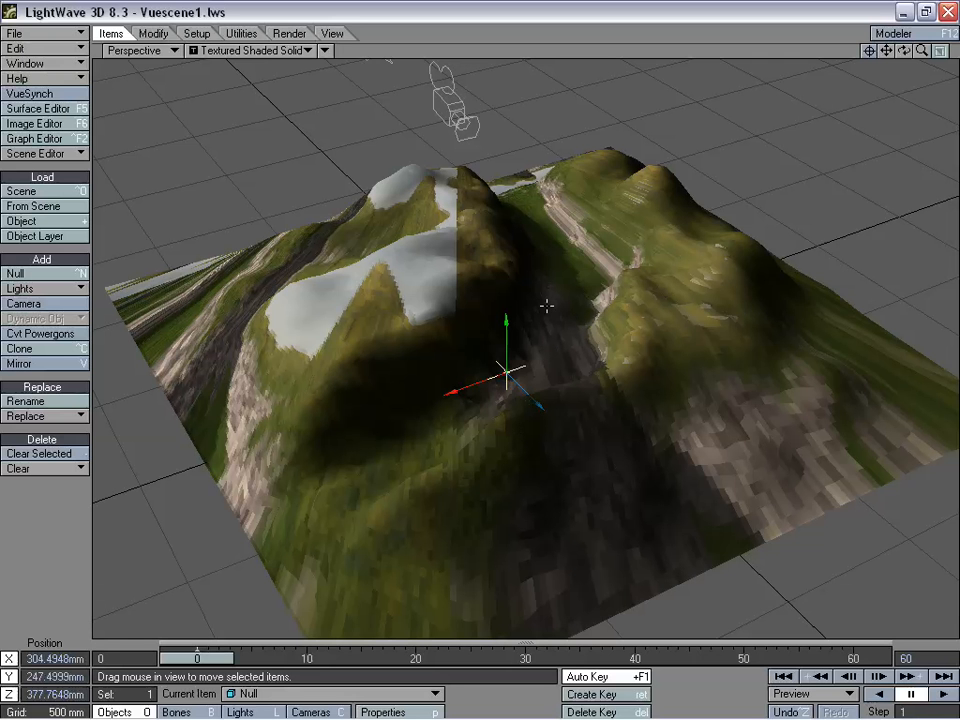
pyautogui.moveTo(922, 51); pyautogui.dragTo(893, 51)
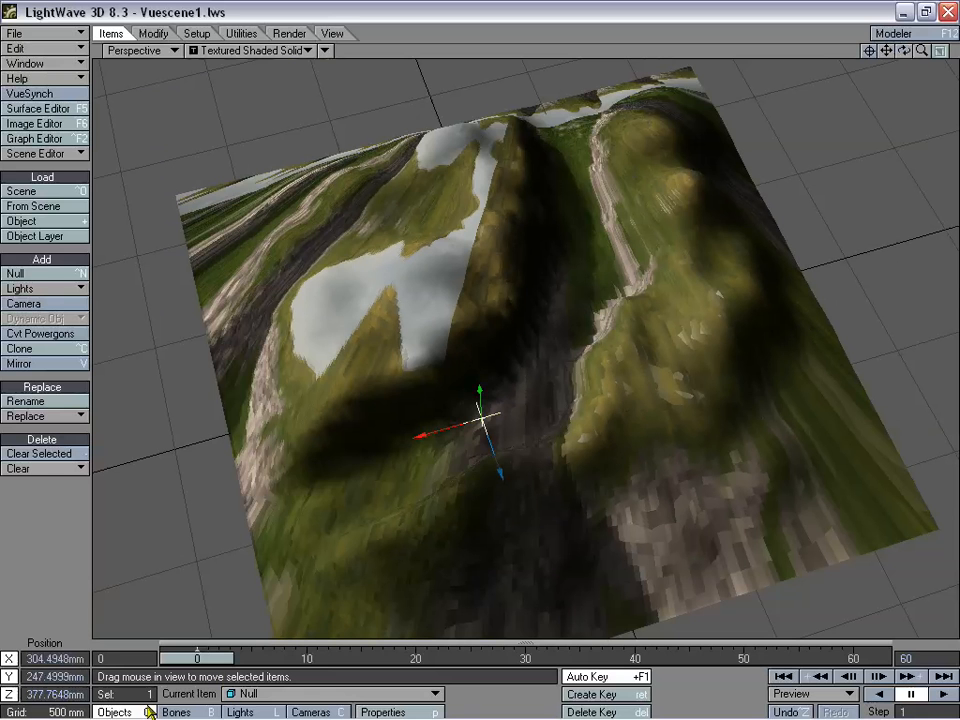
pyautogui.click(395, 712)
pyautogui.moveTo(444, 118); pyautogui.dragTo(280, 64)
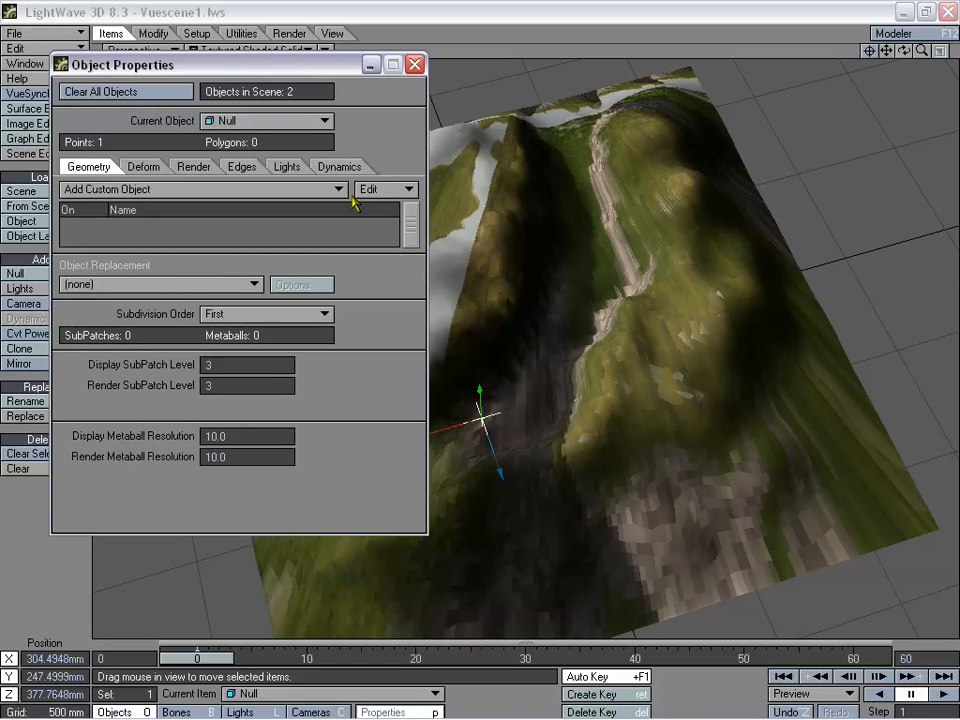
pyautogui.click(345, 167)
pyautogui.click(190, 190)
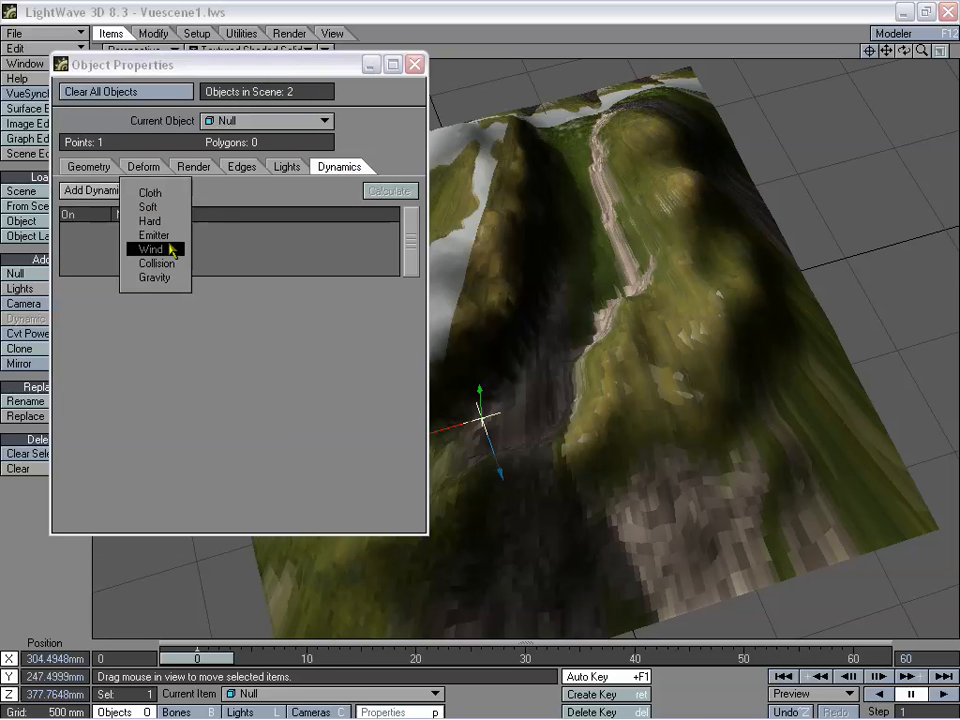
pyautogui.click(172, 236)
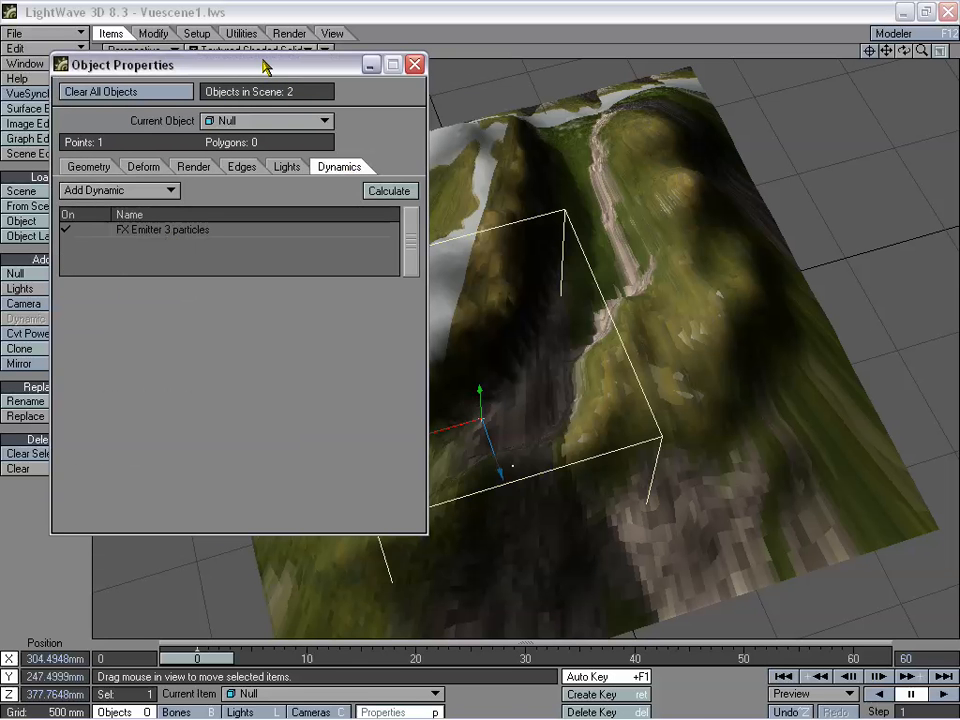
# Open the FX Emitter's settings and set its generator size to 100 mm in X, Y and Z.
pyautogui.moveTo(326, 64); pyautogui.dragTo(233, 29)
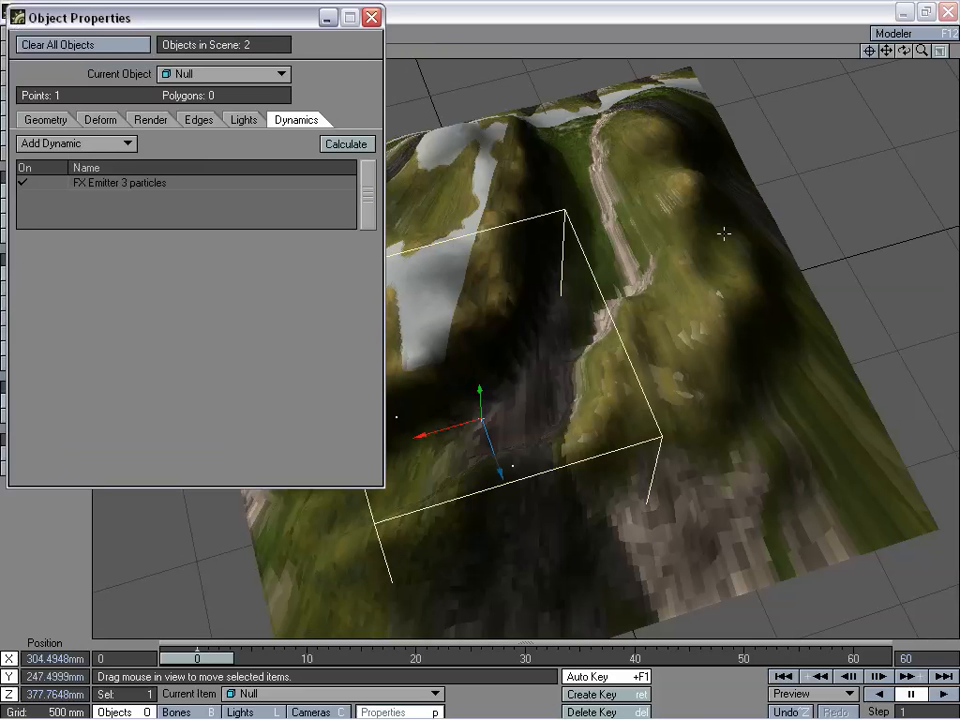
pyautogui.moveTo(233, 25); pyautogui.dragTo(229, 25)
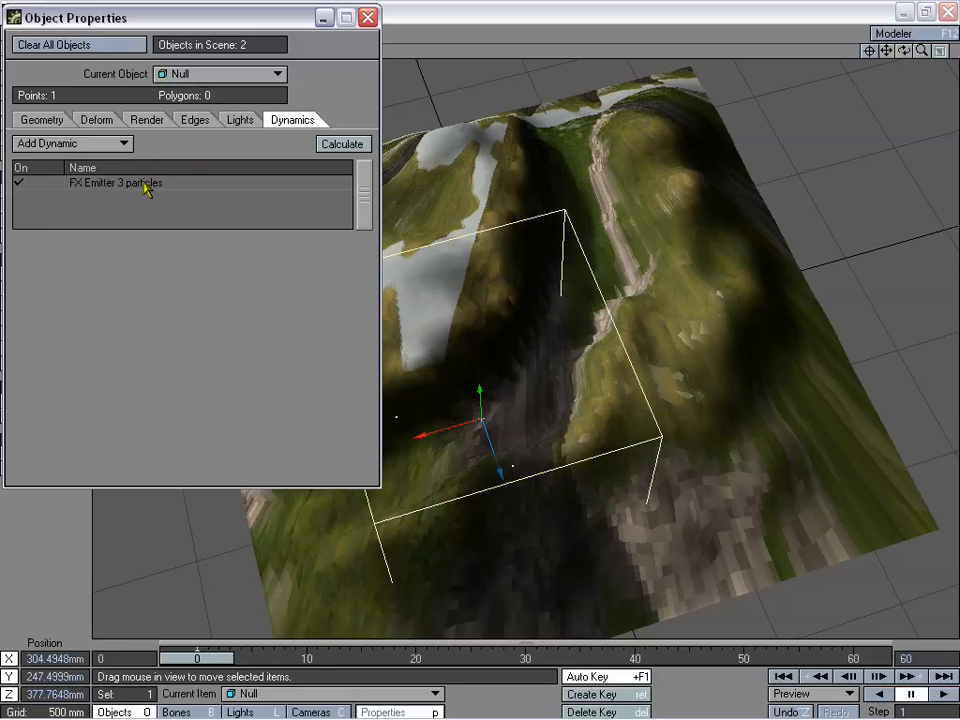
pyautogui.click(145, 186)
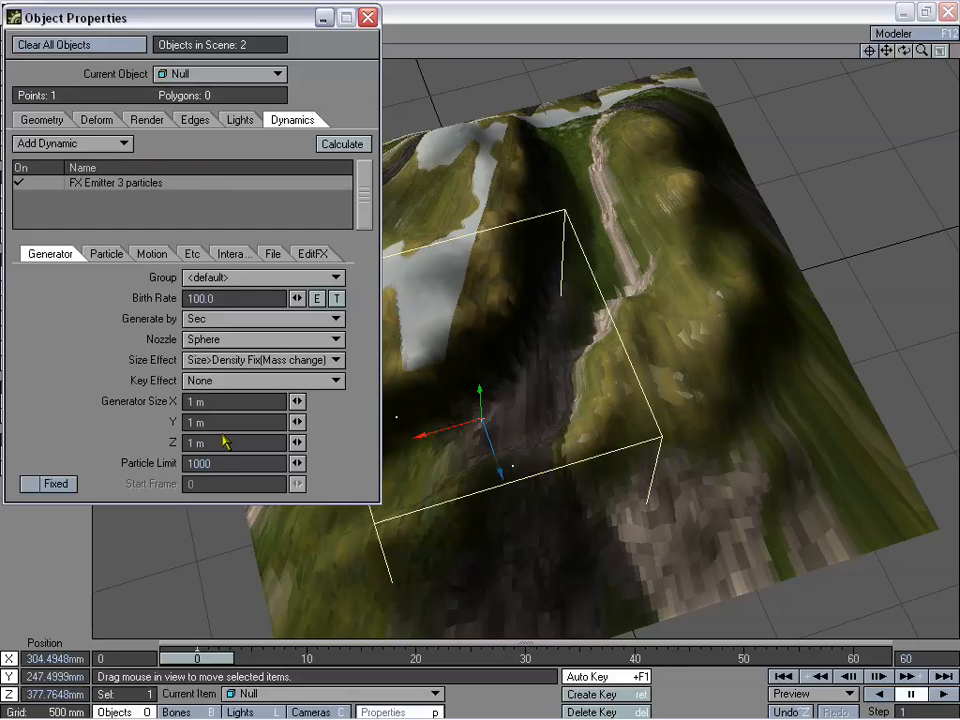
pyautogui.moveTo(235, 407); pyautogui.dragTo(164, 408)
pyautogui.press('BackSpace')
pyautogui.write('.1')
pyautogui.press('Tab')
pyautogui.write('.1')
pyautogui.press('Tab')
pyautogui.write('.1')
pyautogui.press('Tab')
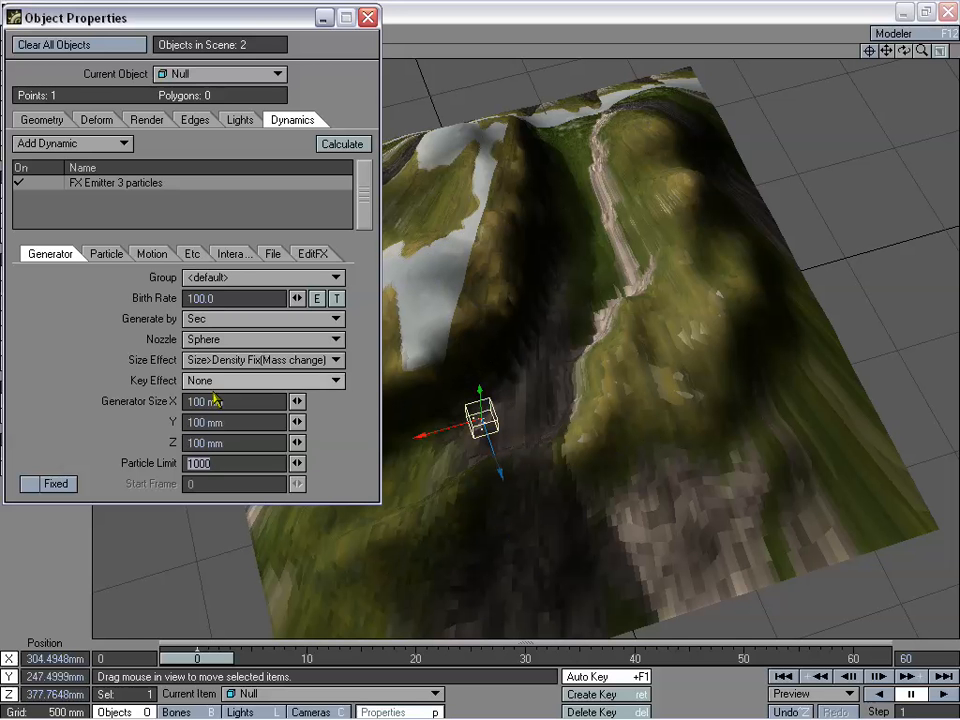
# Set the emitter's Z generator size to 200 mm.
pyautogui.moveTo(905, 52); pyautogui.dragTo(932, 28)
pyautogui.moveTo(922, 50); pyautogui.dragTo(942, 58)
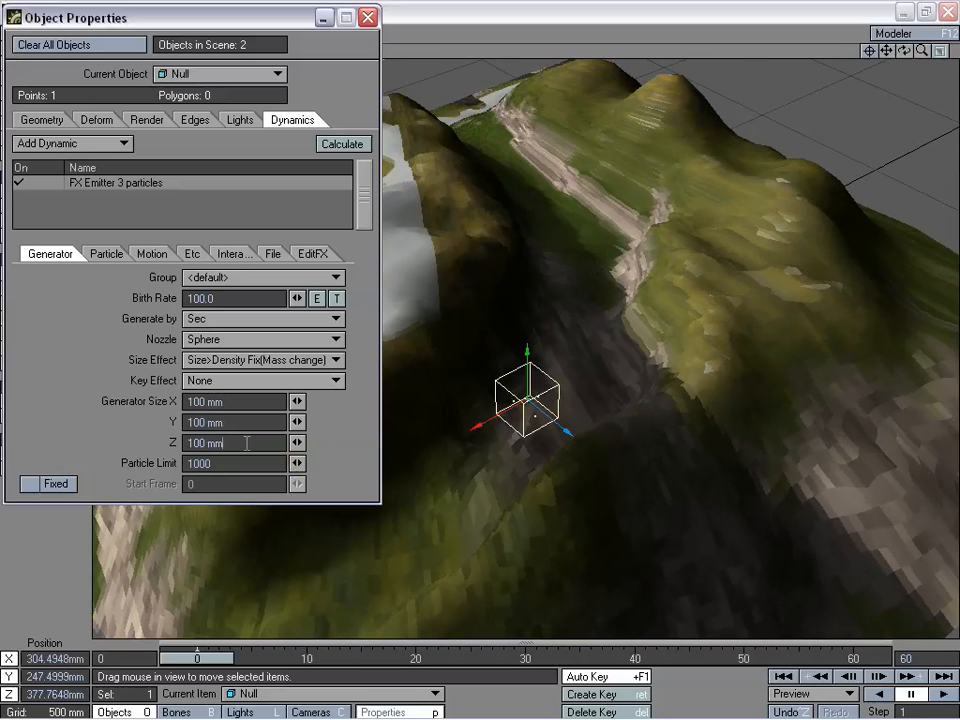
pyautogui.click(249, 443)
pyautogui.press('BackSpace')
pyautogui.write('200')
pyautogui.press('Return')
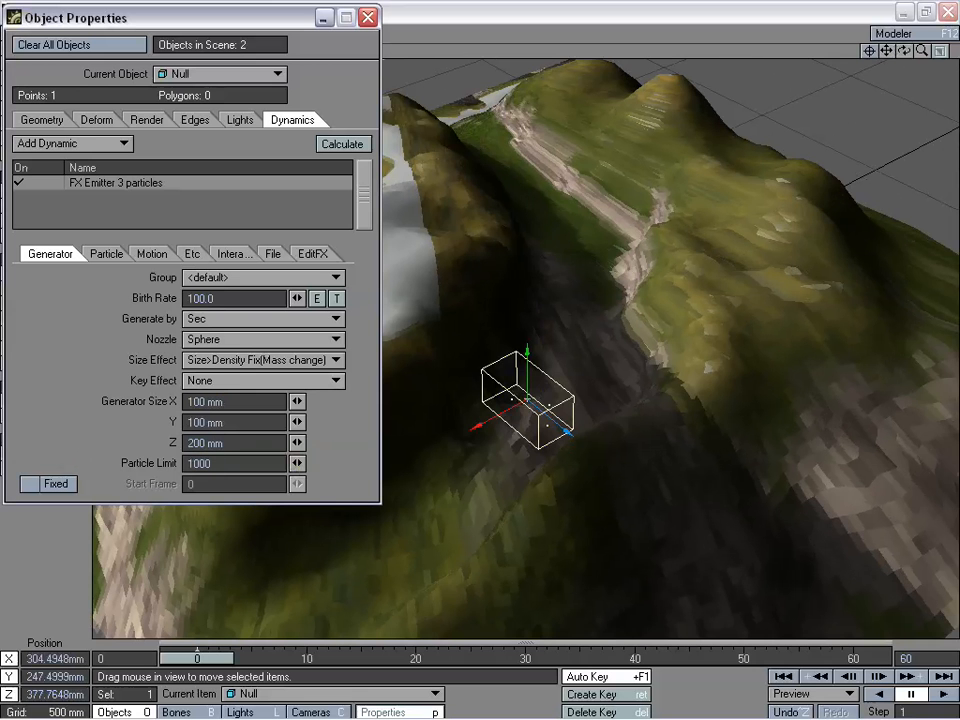
# Rotate the emitter null to a heading of -25° so its box lies across the valley.
pyautogui.moveTo(905, 52); pyautogui.dragTo(708, 97)
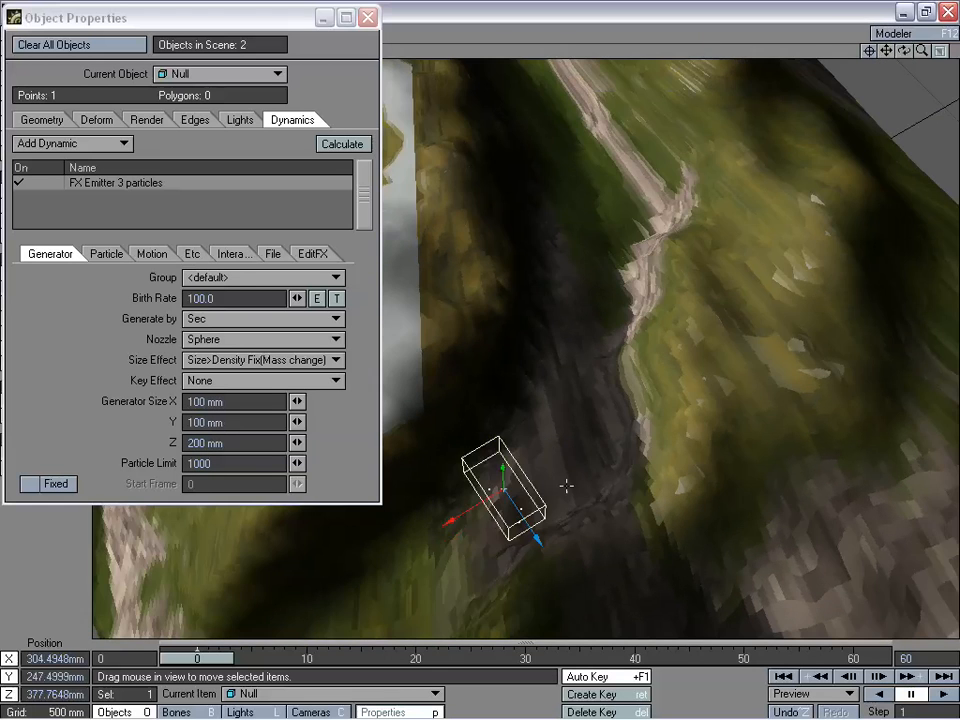
pyautogui.press('h')
pyautogui.hotkey('shift', 'h')
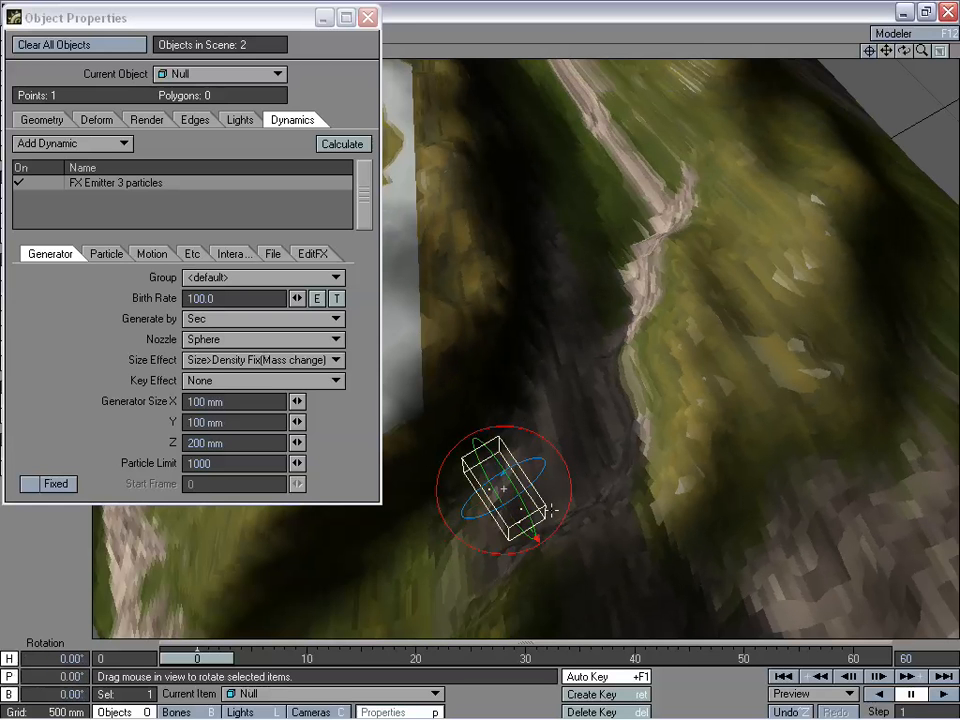
pyautogui.moveTo(146, 21); pyautogui.dragTo(134, 89)
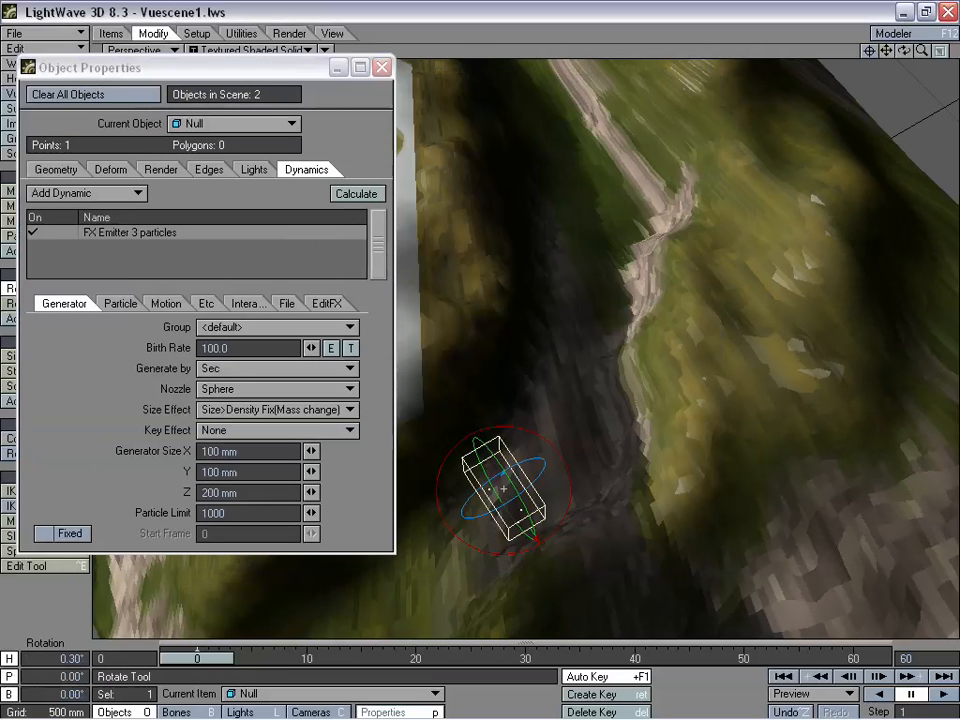
pyautogui.moveTo(955, 237); pyautogui.dragTo(870, 237)
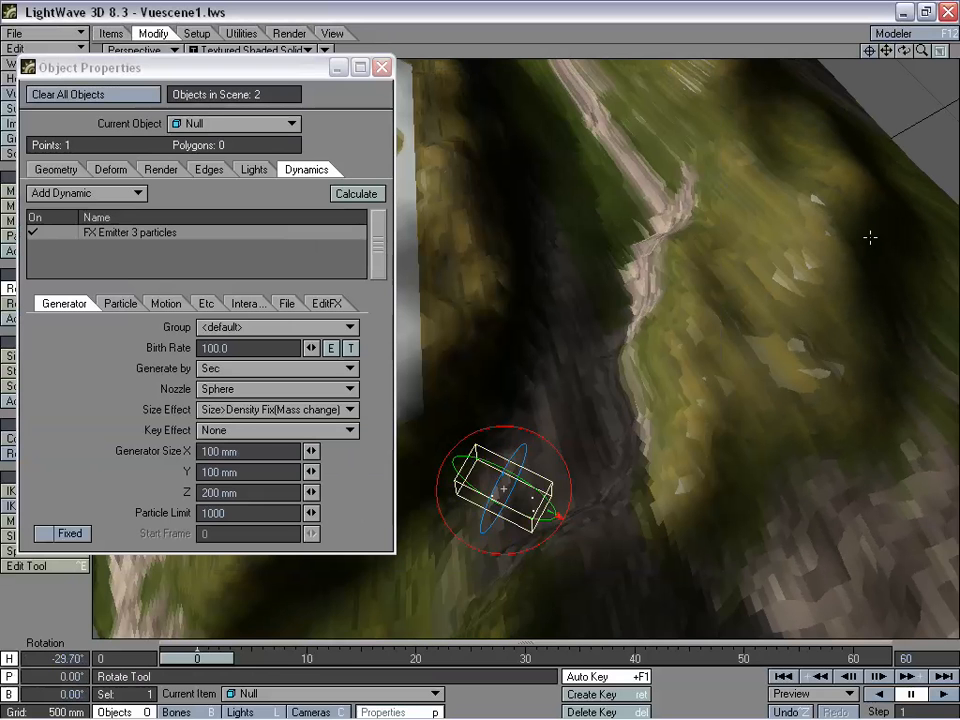
pyautogui.moveTo(904, 50); pyautogui.dragTo(774, 386)
pyautogui.moveTo(653, 494)
pyautogui.mouseDown()
pyautogui.moveTo(640, 494)
pyautogui.moveTo(662, 496)
pyautogui.moveTo(654, 508)
pyautogui.mouseUp()
pyautogui.click(893, 33)
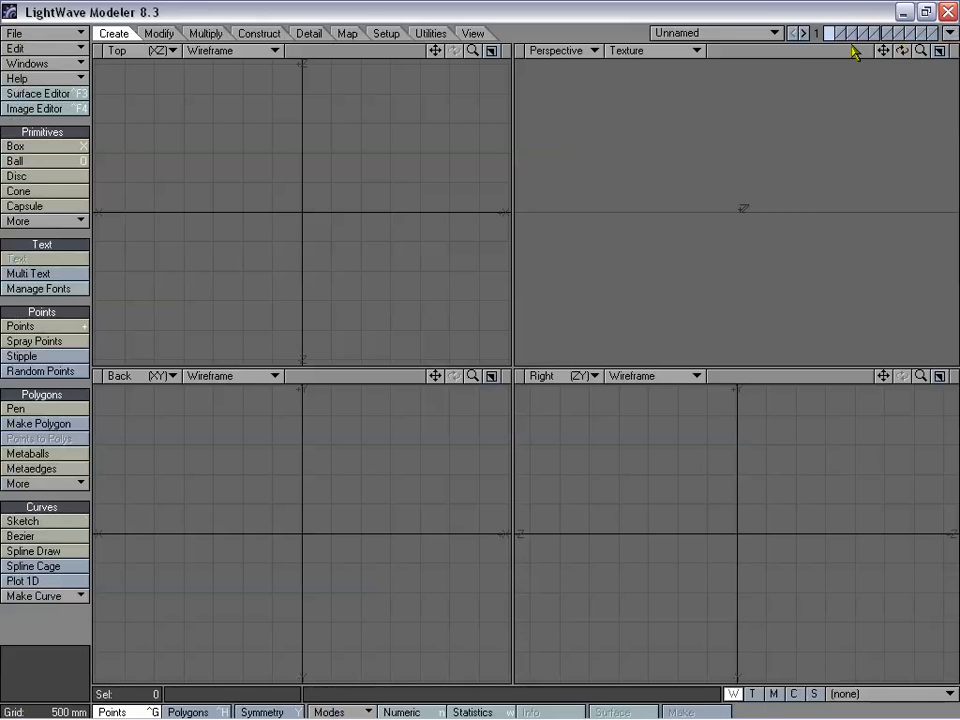
pyautogui.click(940, 44)
pyautogui.click(860, 30)
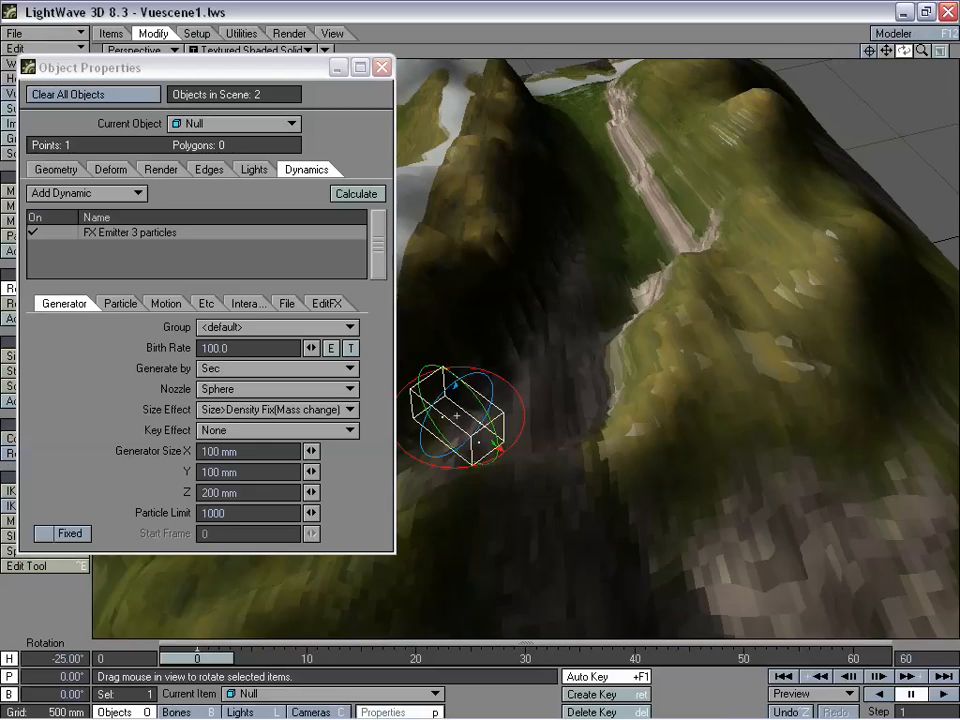
# Scrub the timeline and examine the emitter's particles on the terrain from several angles.
pyautogui.moveTo(904, 50); pyautogui.dragTo(892, 78)
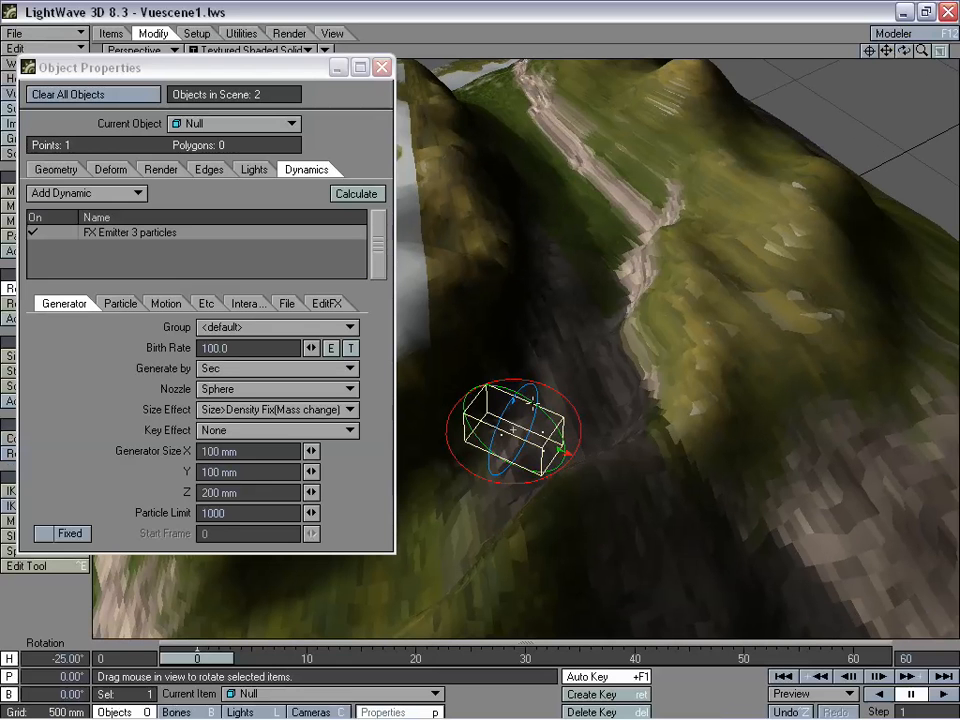
pyautogui.moveTo(198, 658)
pyautogui.mouseDown()
pyautogui.moveTo(536, 658)
pyautogui.moveTo(197, 658)
pyautogui.mouseUp()
pyautogui.moveTo(904, 50); pyautogui.dragTo(874, 55)
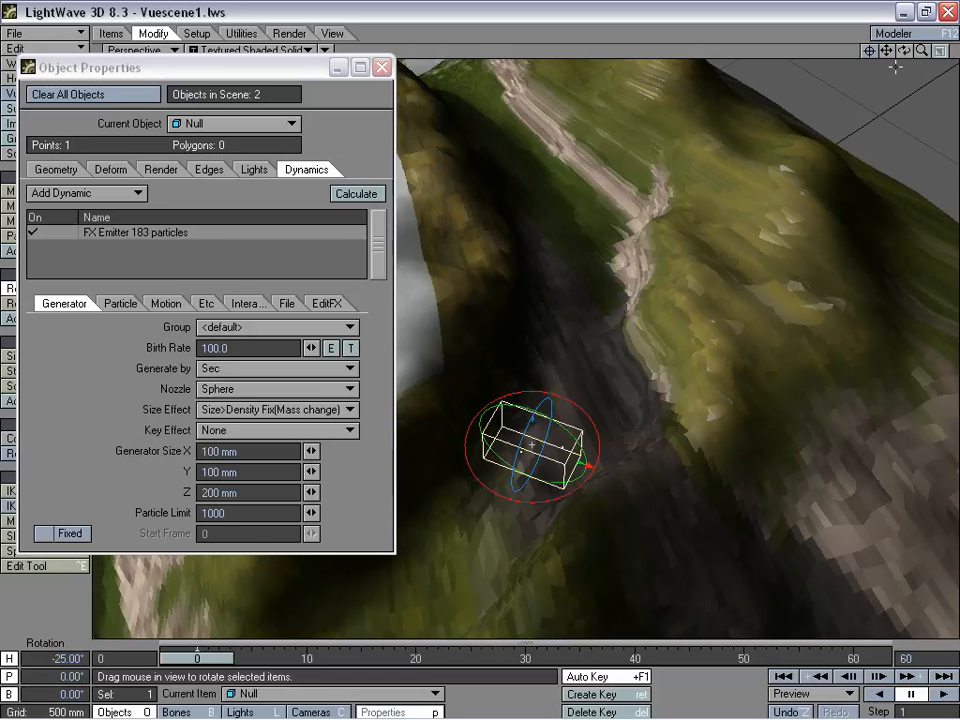
pyautogui.moveTo(904, 50); pyautogui.dragTo(415, 177)
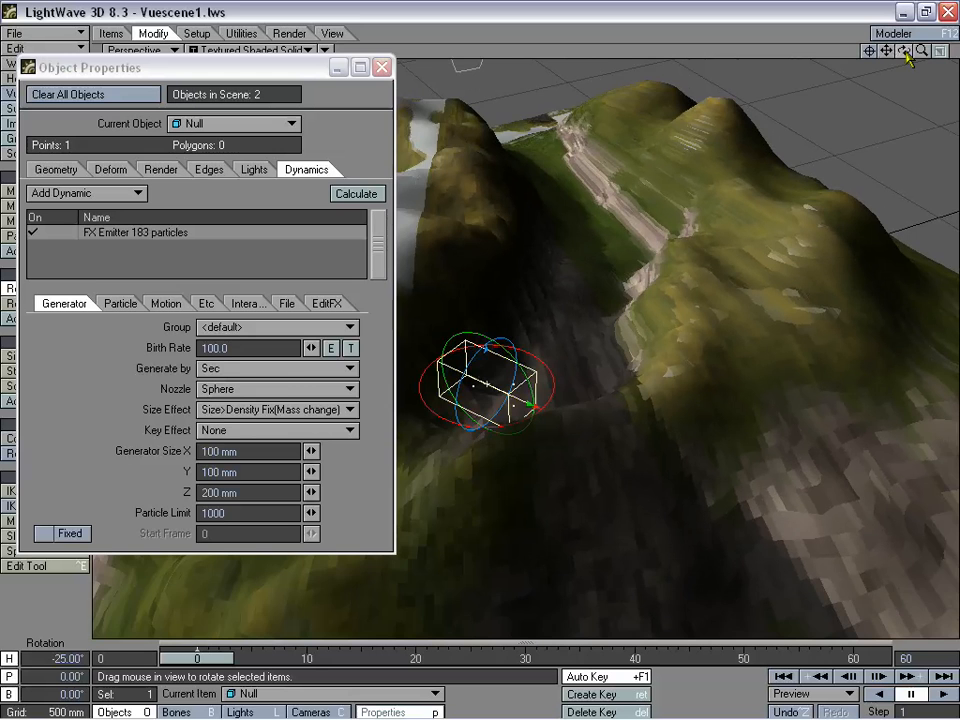
pyautogui.moveTo(904, 51); pyautogui.dragTo(868, 70)
# Open the emitter's motion settings and check the emitter's direction against the world axes and the valley.
pyautogui.click(166, 303)
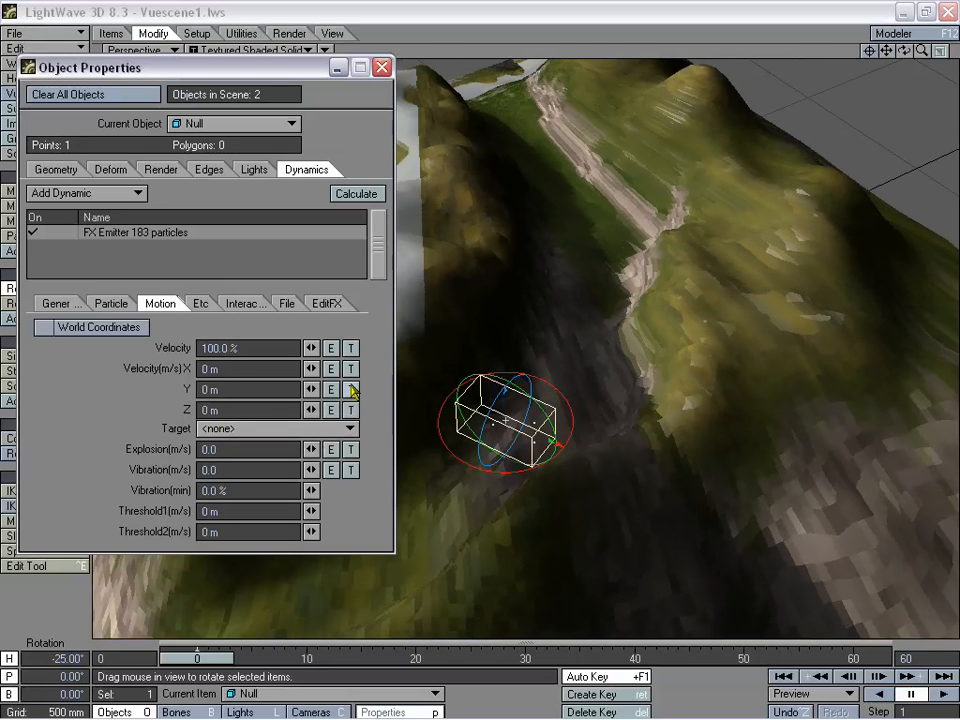
pyautogui.moveTo(904, 51); pyautogui.dragTo(880, 51)
pyautogui.moveTo(508, 340)
pyautogui.mouseDown()
pyautogui.moveTo(470, 340)
pyautogui.moveTo(540, 340)
pyautogui.moveTo(470, 340)
pyautogui.moveTo(500, 340)
pyautogui.mouseUp()
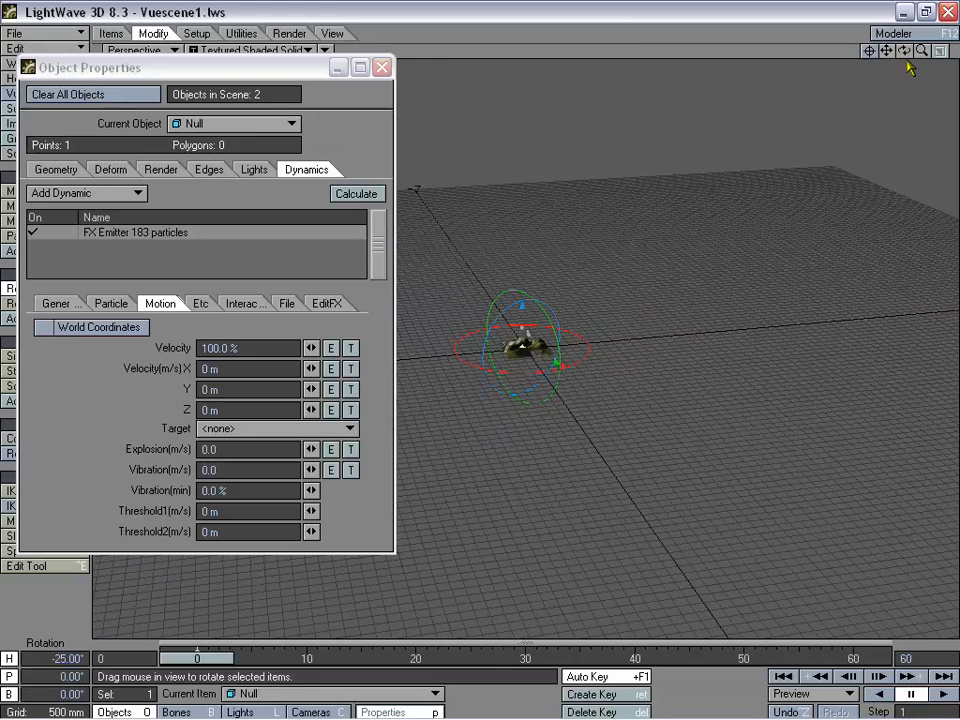
pyautogui.moveTo(904, 51); pyautogui.dragTo(855, 55)
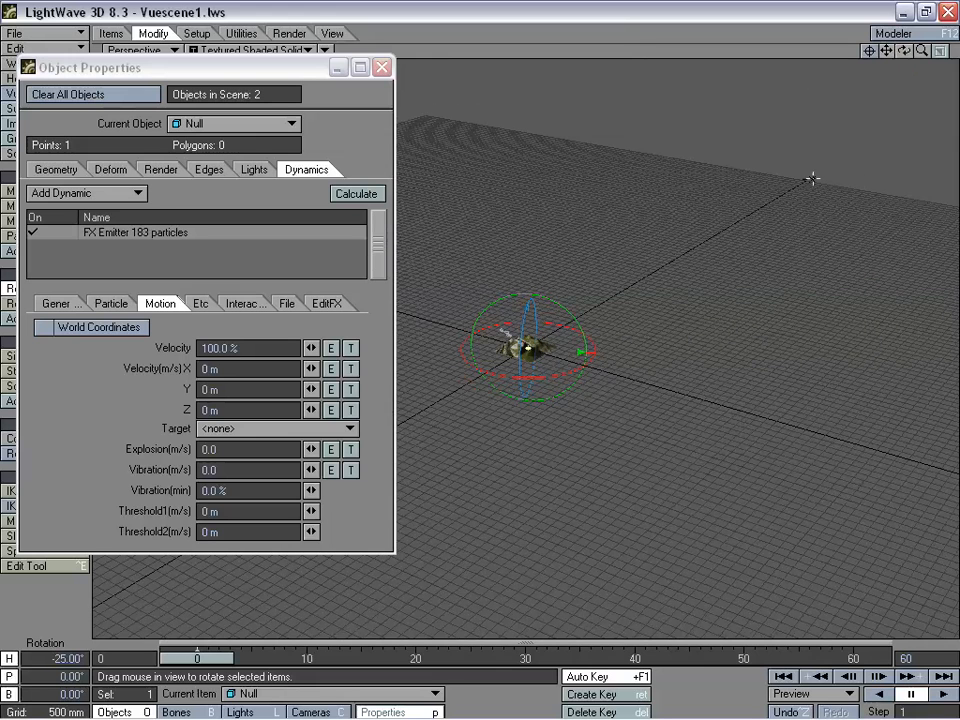
pyautogui.moveTo(922, 51); pyautogui.dragTo(852, 54)
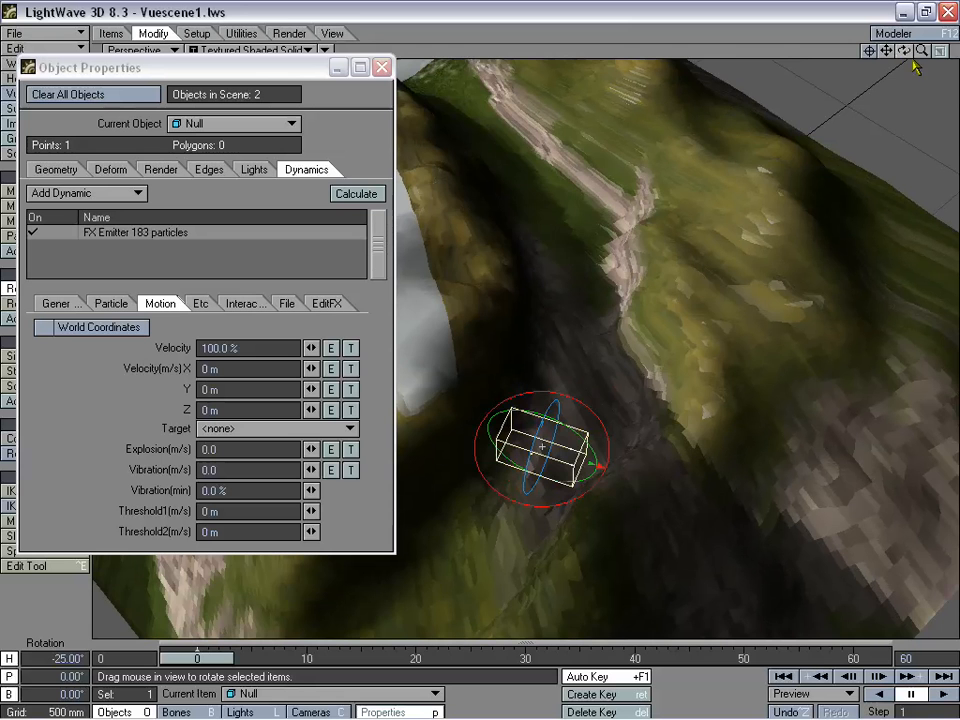
pyautogui.moveTo(904, 51); pyautogui.dragTo(898, 12)
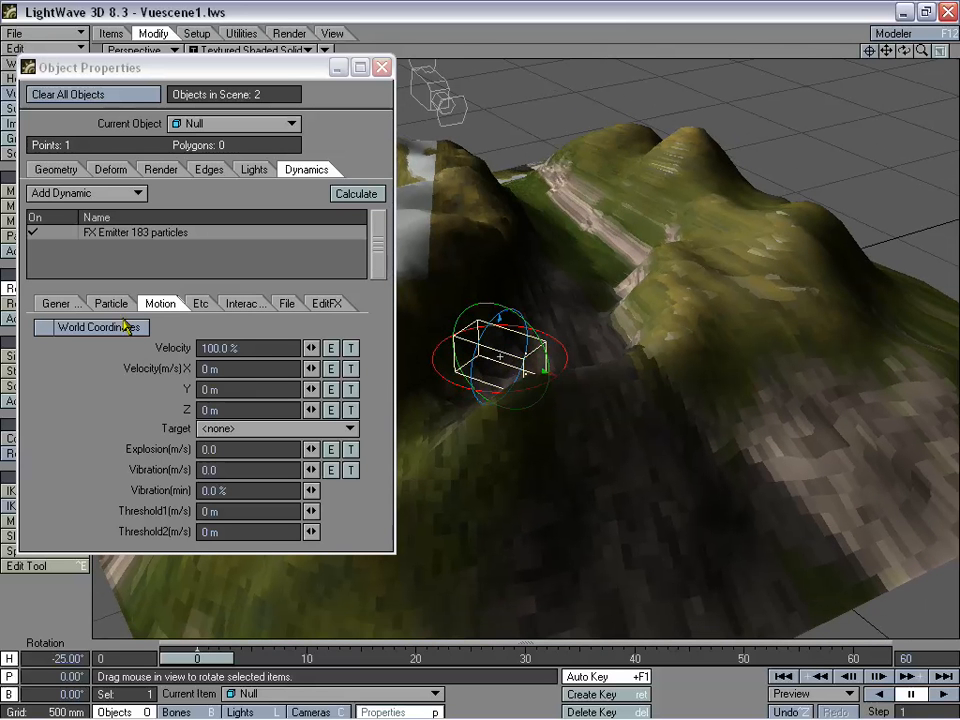
# Set the emitter's X and Z velocity to -1.5 m and preview the particle motion.
pyautogui.moveTo(311, 368); pyautogui.dragTo(248, 368)
pyautogui.write('-')
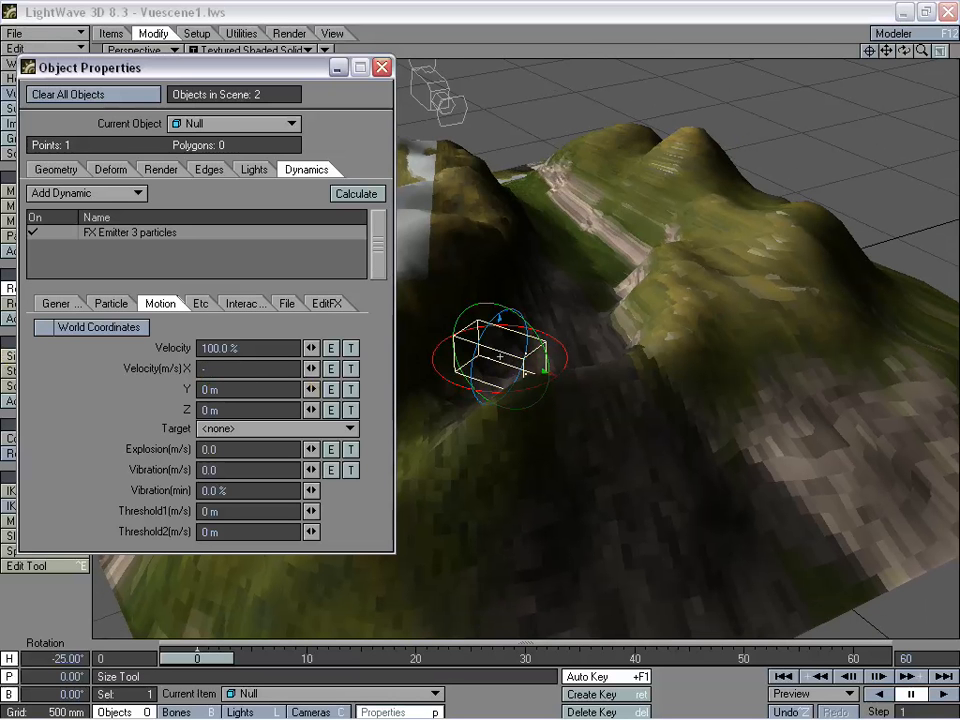
pyautogui.write('1.5')
pyautogui.press('Tab')
pyautogui.press('Tab')
pyautogui.moveTo(202, 660)
pyautogui.mouseDown()
pyautogui.moveTo(856, 660)
pyautogui.moveTo(197, 660)
pyautogui.mouseUp()
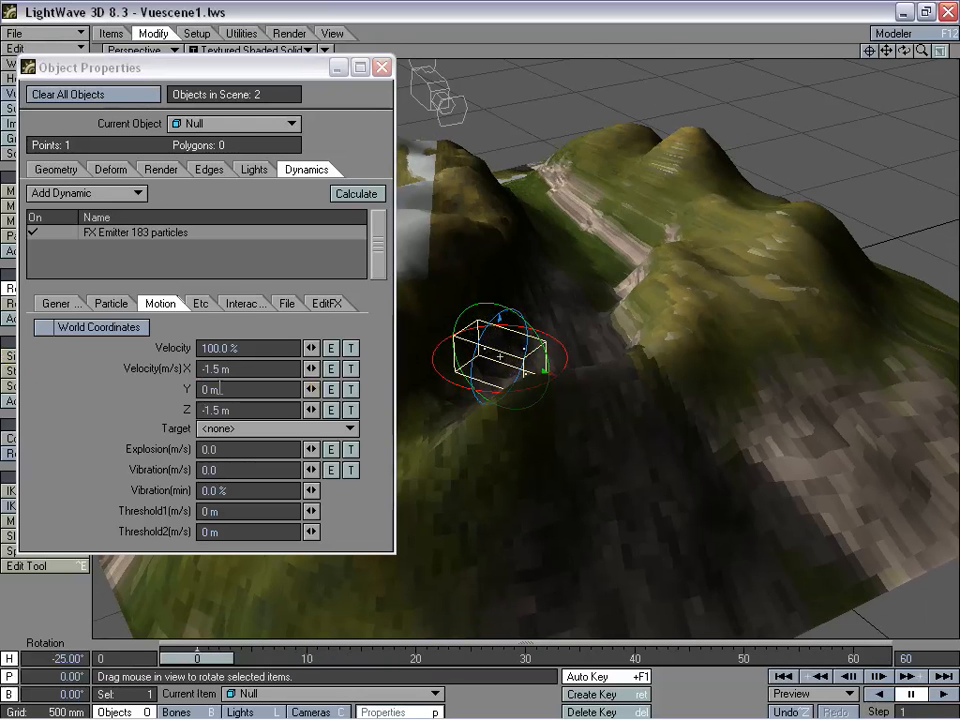
# Set the emitter's X velocity to 0 m and preview the particles with only the Z velocity applied.
pyautogui.click(236, 409)
pyautogui.moveTo(234, 369); pyautogui.dragTo(109, 364)
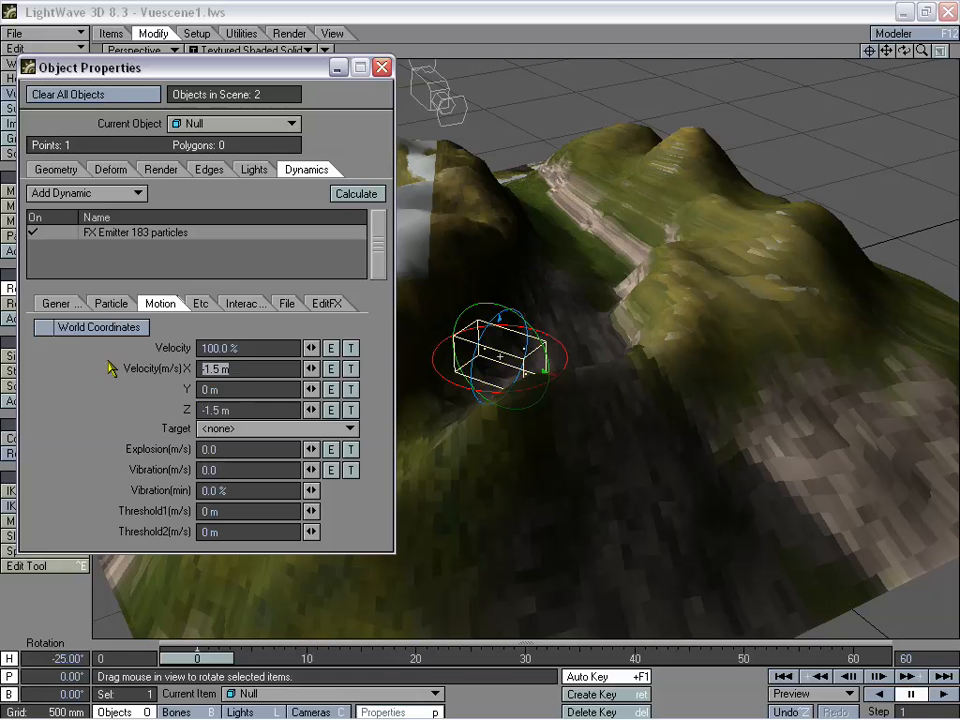
pyautogui.write('0')
pyautogui.press('Tab')
pyautogui.press('Tab')
pyautogui.press('Tab')
pyautogui.press('Return')
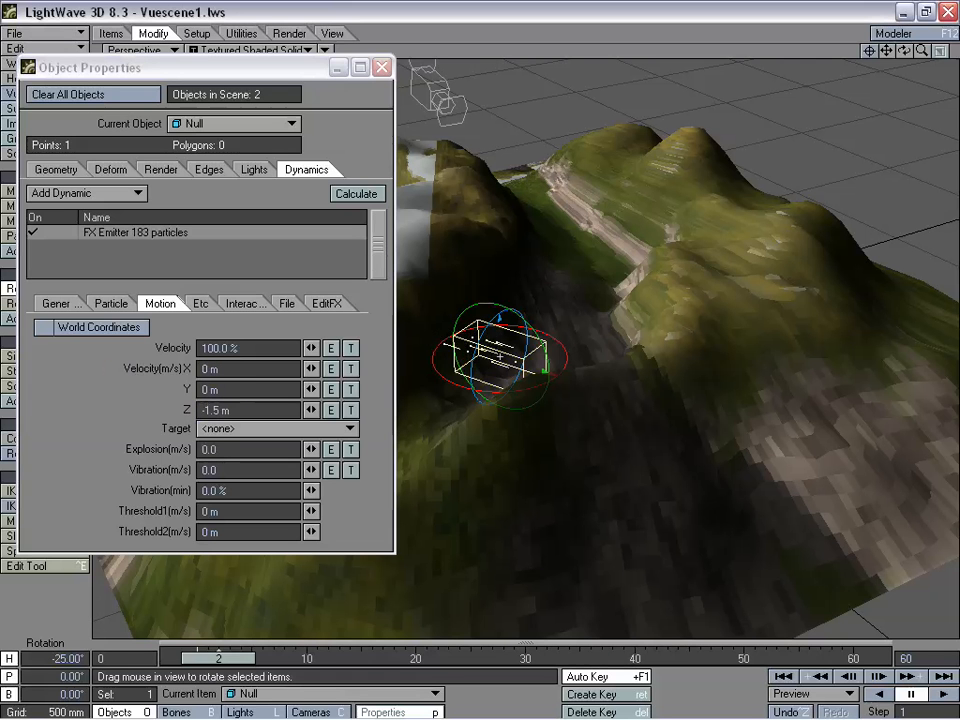
# Set the emitter's X velocity to -3 m and preview the particles' direction along the valley.
pyautogui.moveTo(241, 409); pyautogui.dragTo(141, 407)
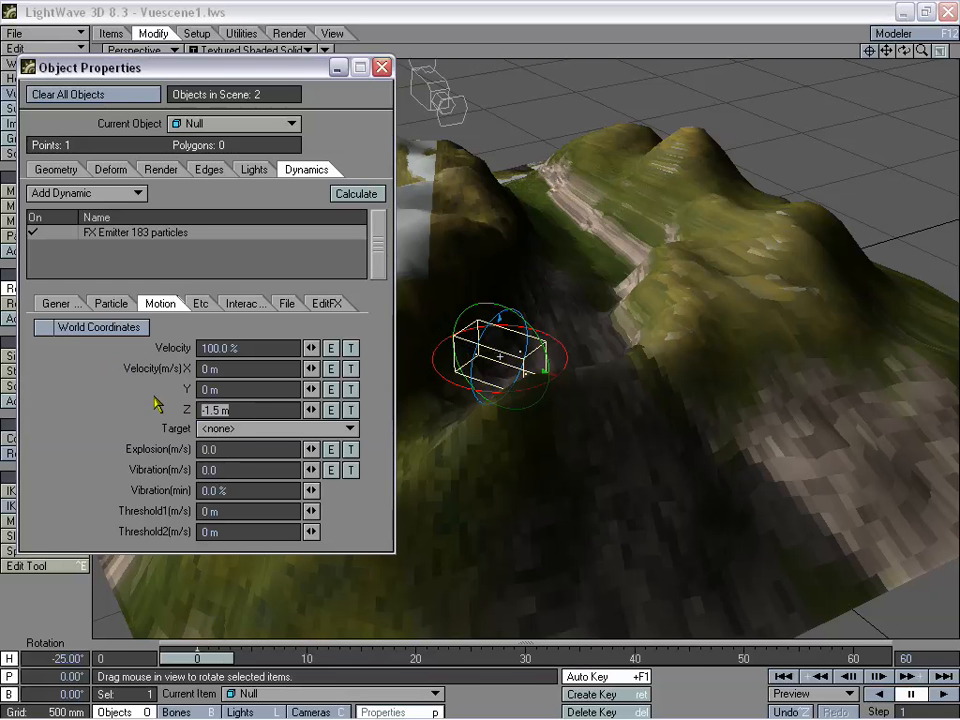
pyautogui.moveTo(213, 369); pyautogui.dragTo(258, 384)
pyautogui.write('-3')
pyautogui.press('Tab')
pyautogui.moveTo(187, 652)
pyautogui.mouseDown()
pyautogui.moveTo(834, 656)
pyautogui.moveTo(190, 656)
pyautogui.mouseUp()
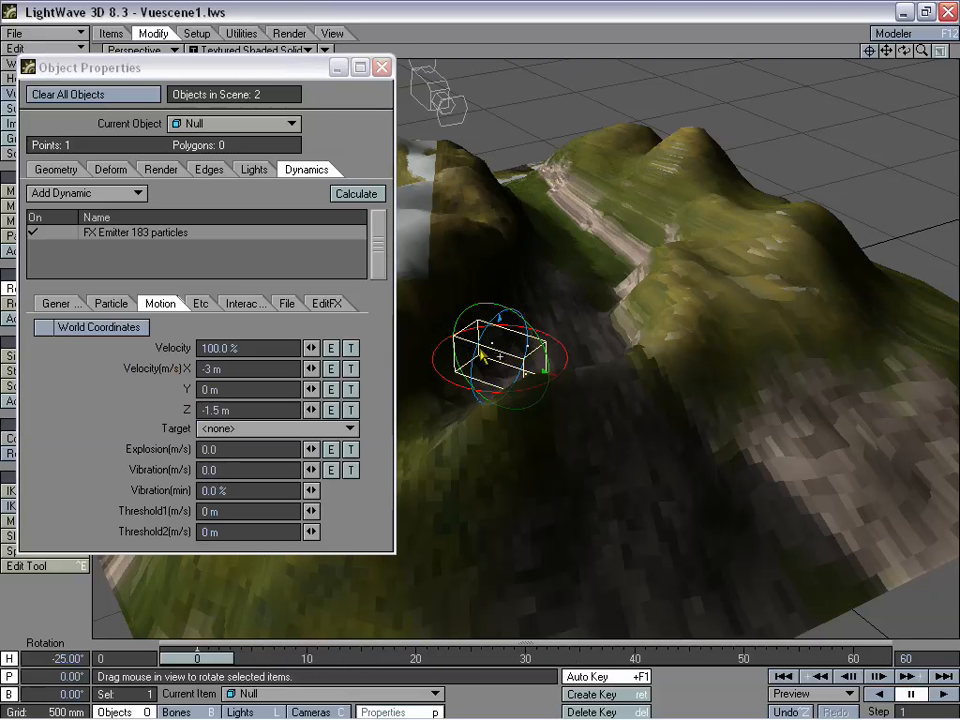
pyautogui.moveTo(904, 50); pyautogui.dragTo(904, 55)
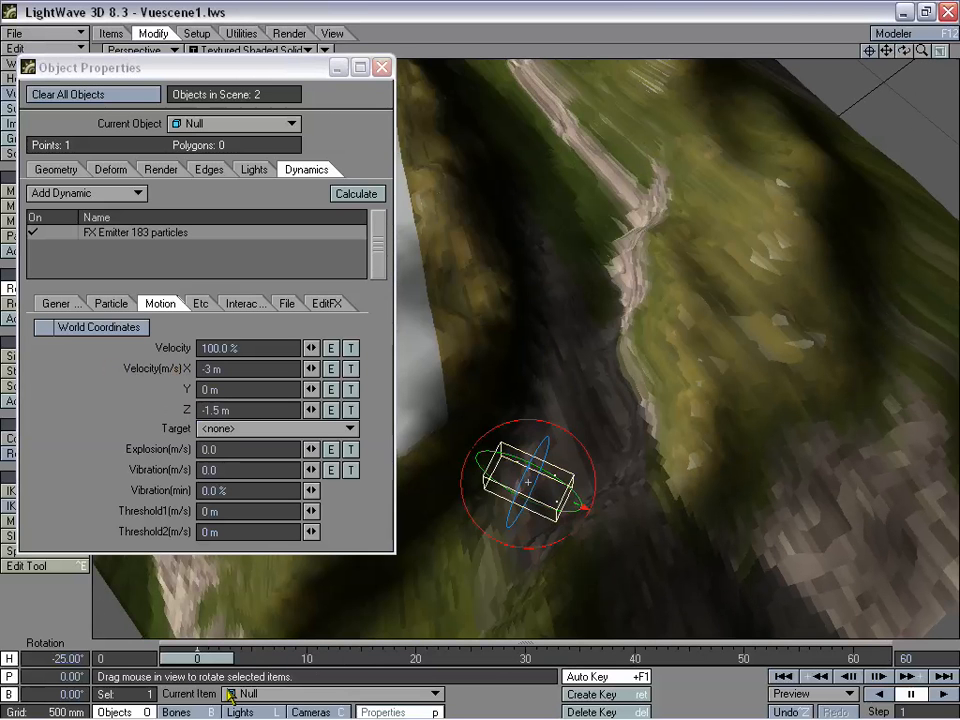
pyautogui.moveTo(197, 662)
pyautogui.mouseDown()
pyautogui.moveTo(470, 656)
pyautogui.moveTo(198, 657)
pyautogui.mouseUp()
# Set the emitter's Z velocity to -1 m and check the particle stream over the valley from different angles.
pyautogui.click(243, 369)
pyautogui.click(207, 412)
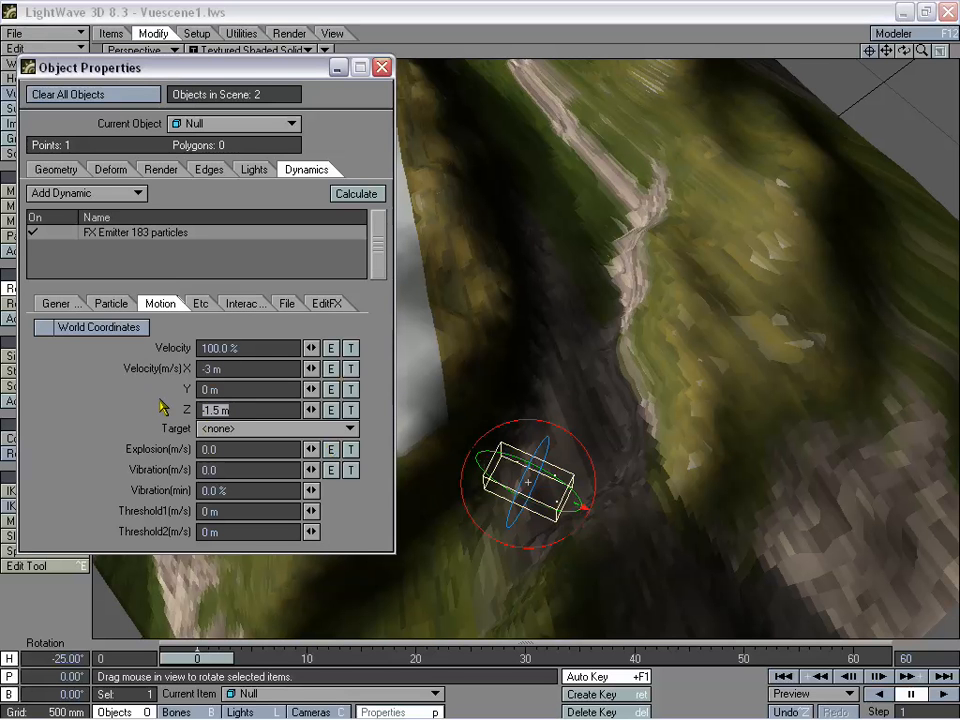
pyautogui.write('-1')
pyautogui.press('Tab')
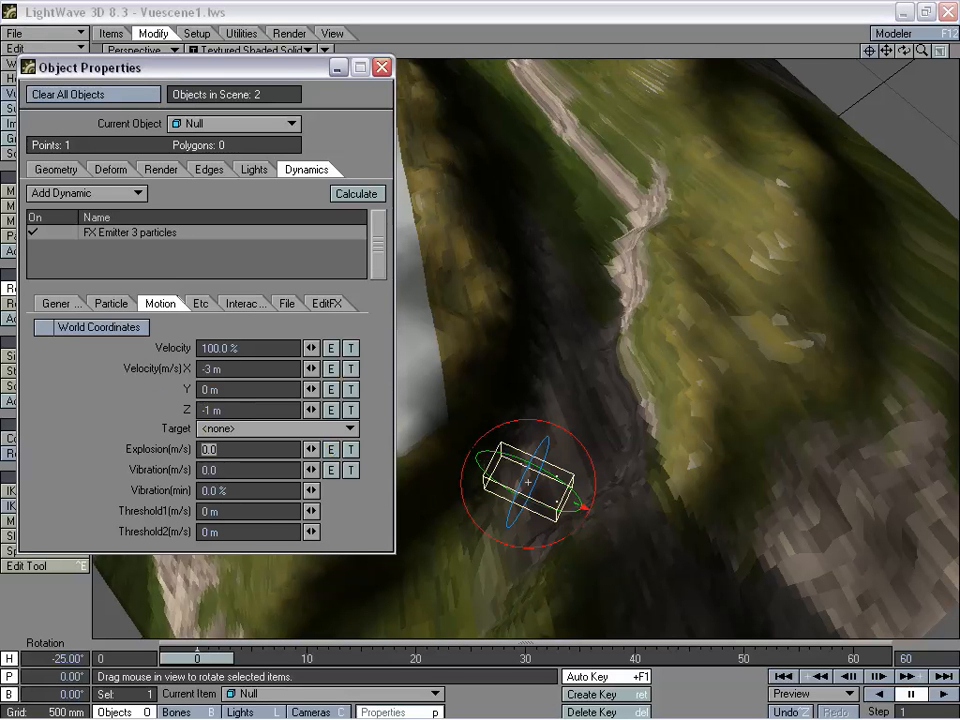
pyautogui.moveTo(205, 659)
pyautogui.mouseDown()
pyautogui.moveTo(500, 659)
pyautogui.moveTo(197, 659)
pyautogui.mouseUp()
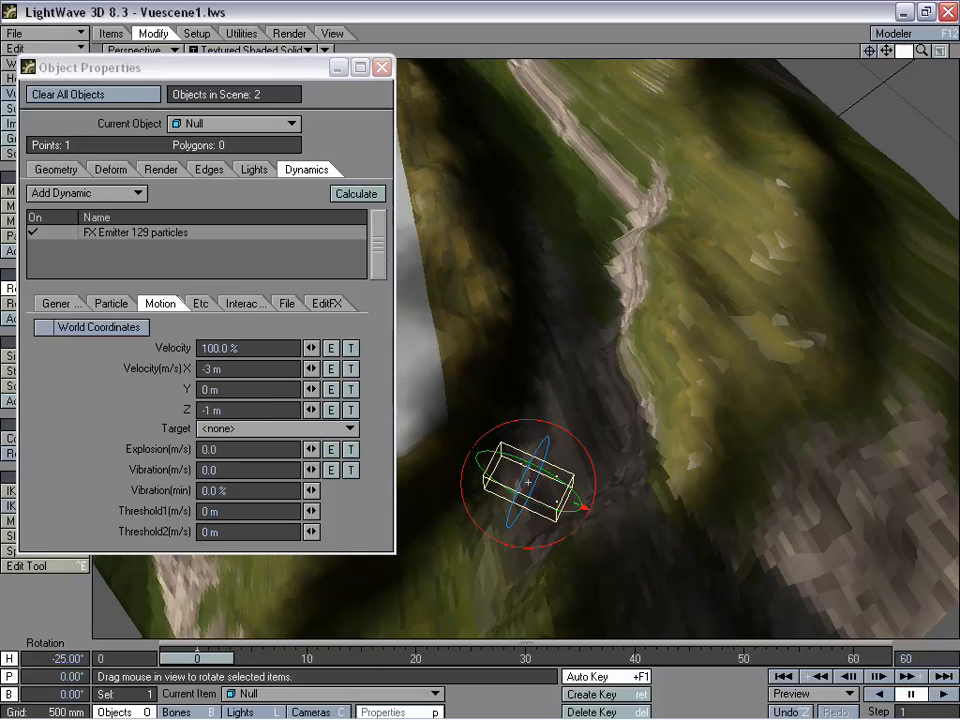
pyautogui.moveTo(904, 50); pyautogui.dragTo(858, 96)
pyautogui.moveTo(197, 658)
pyautogui.mouseDown()
pyautogui.moveTo(420, 658)
pyautogui.moveTo(197, 658)
pyautogui.mouseUp()
pyautogui.moveTo(904, 51); pyautogui.dragTo(363, 306)
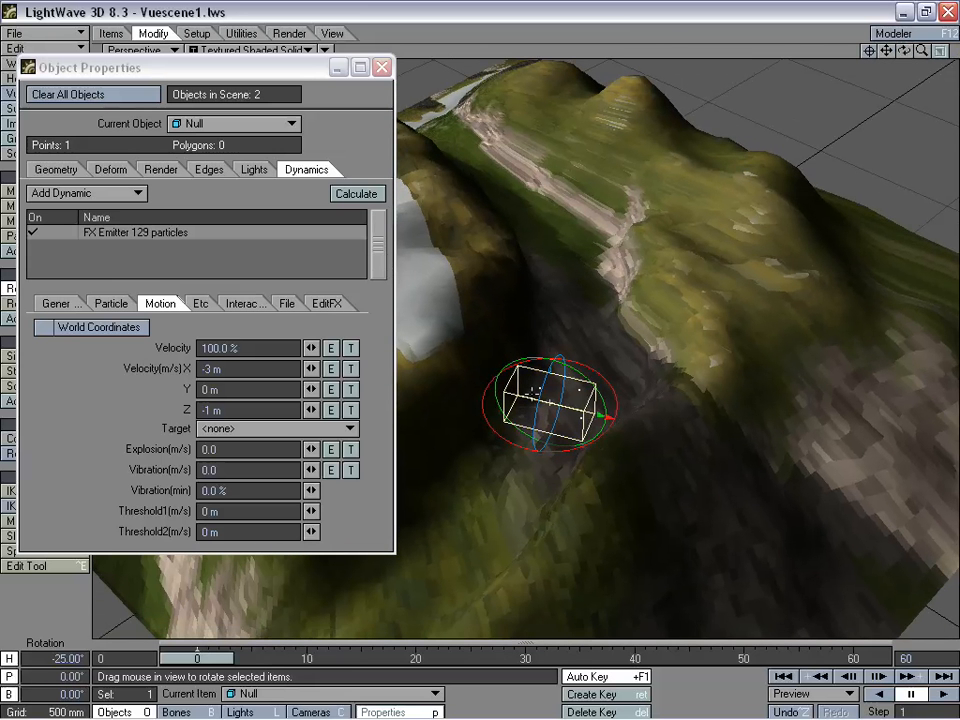
# Set the emitter's Y gravity to -1.2 and preview the particles falling through to frame 60.
pyautogui.click(200, 303)
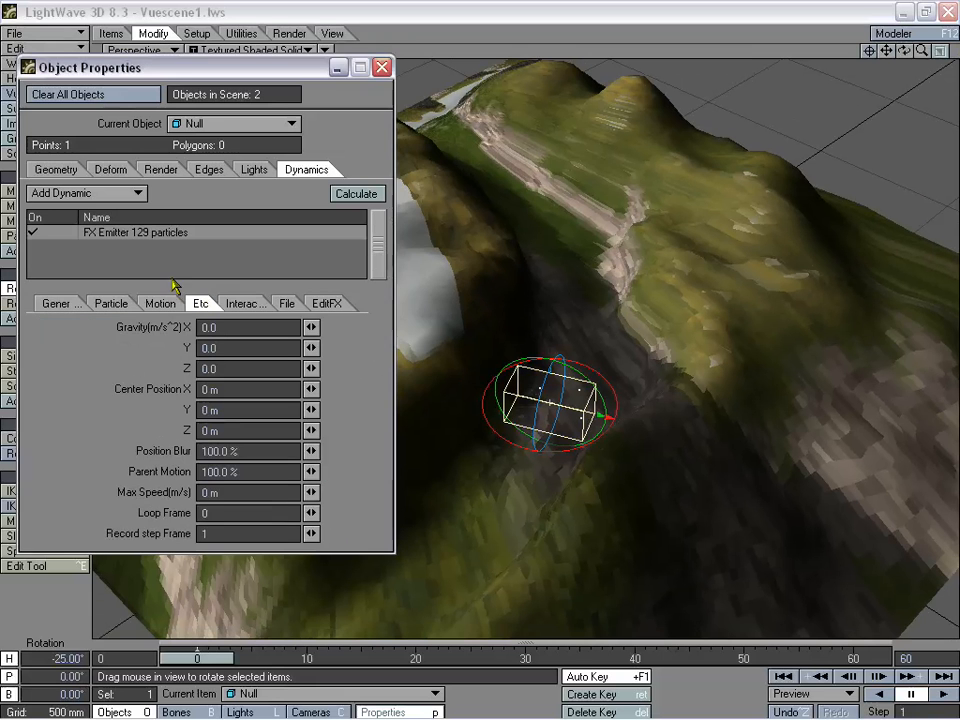
pyautogui.moveTo(187, 72); pyautogui.dragTo(197, 65)
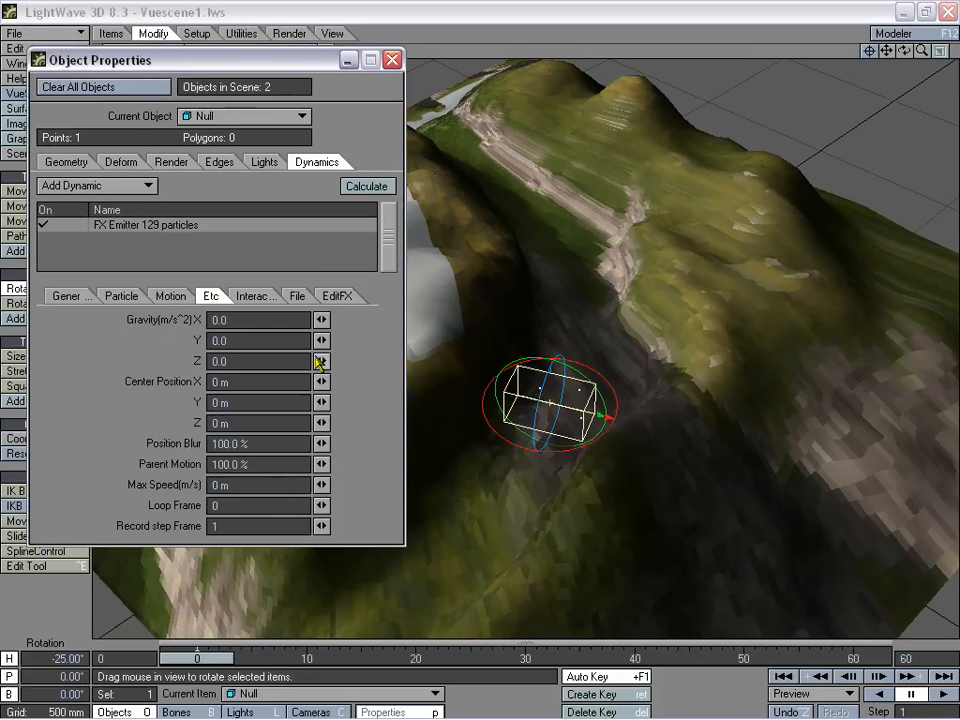
pyautogui.moveTo(303, 342); pyautogui.dragTo(140, 354)
pyautogui.write('-1.2')
pyautogui.press('Tab')
pyautogui.press('Tab')
pyautogui.press('Tab')
pyautogui.press('Tab')
pyautogui.press('Tab')
pyautogui.press('Tab')
pyautogui.press('Tab')
pyautogui.press('Tab')
pyautogui.press('Tab')
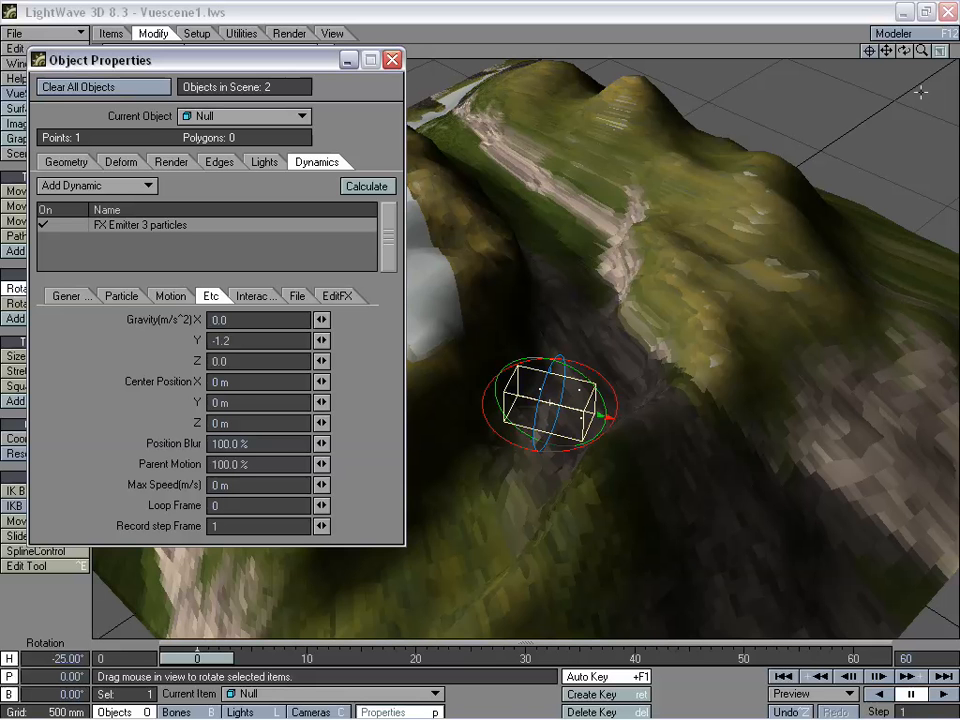
pyautogui.moveTo(902, 53)
pyautogui.mouseDown()
pyautogui.moveTo(884, 46)
pyautogui.moveTo(903, 54)
pyautogui.mouseUp()
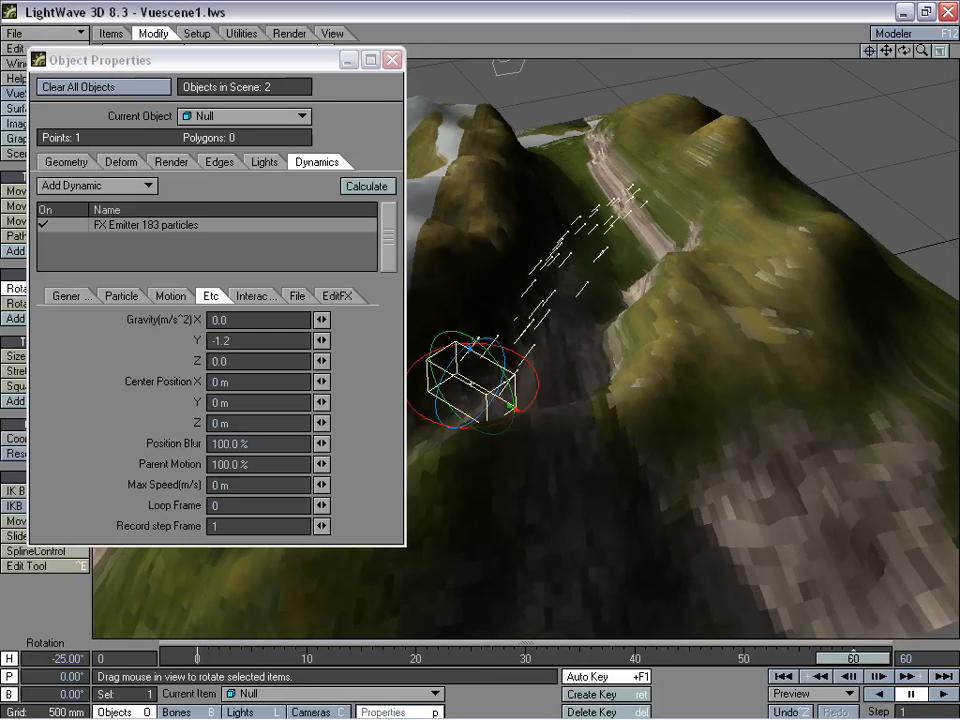
pyautogui.moveTo(853, 658); pyautogui.dragTo(170, 623)
# Set the emitter's Y gravity to -2.0 and preview the particles' fall over the timeline.
pyautogui.click(248, 340)
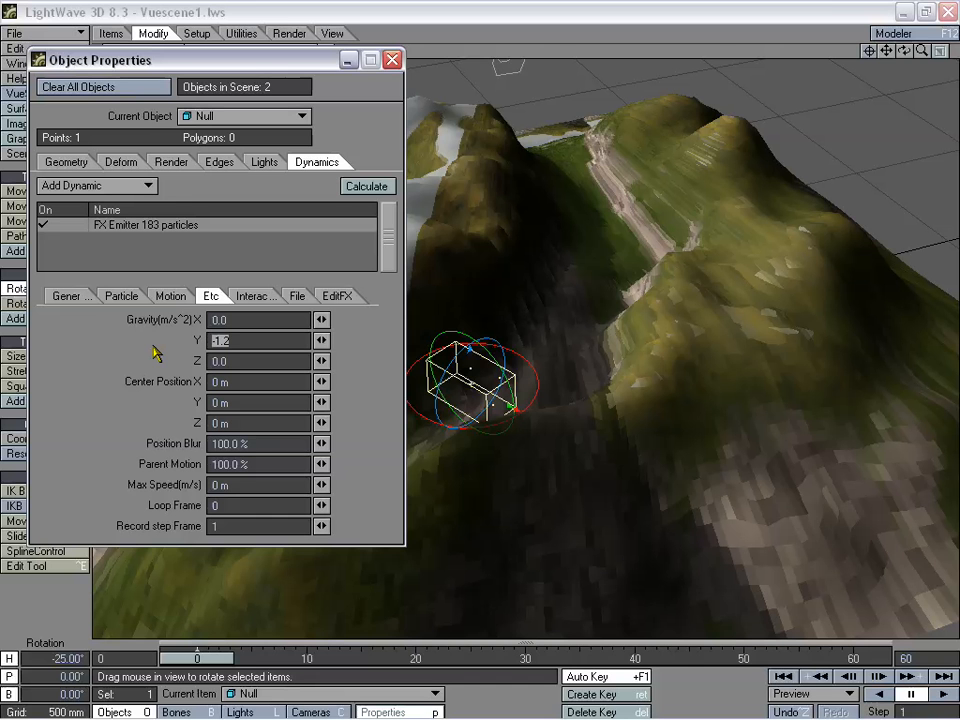
pyautogui.write('-2')
pyautogui.press('Tab')
pyautogui.press('Tab')
pyautogui.press('Tab')
pyautogui.press('Tab')
pyautogui.press('Tab')
pyautogui.press('Tab')
pyautogui.press('Tab')
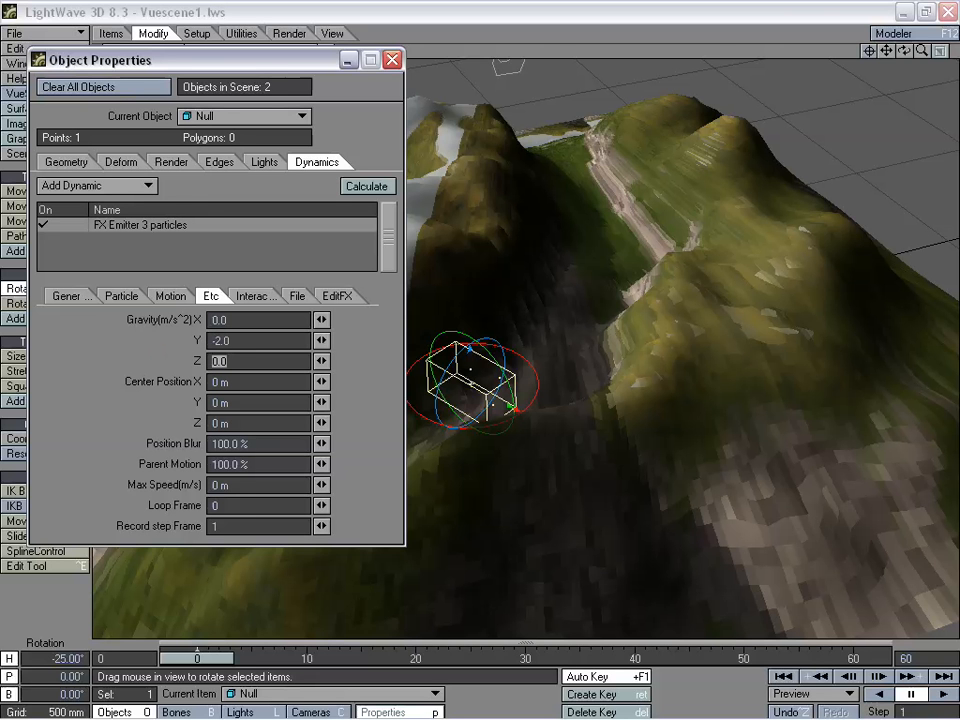
pyautogui.press('Tab')
pyautogui.press('Tab')
pyautogui.press('Tab')
pyautogui.moveTo(203, 658)
pyautogui.mouseDown()
pyautogui.moveTo(853, 658)
pyautogui.moveTo(197, 658)
pyautogui.mouseUp()
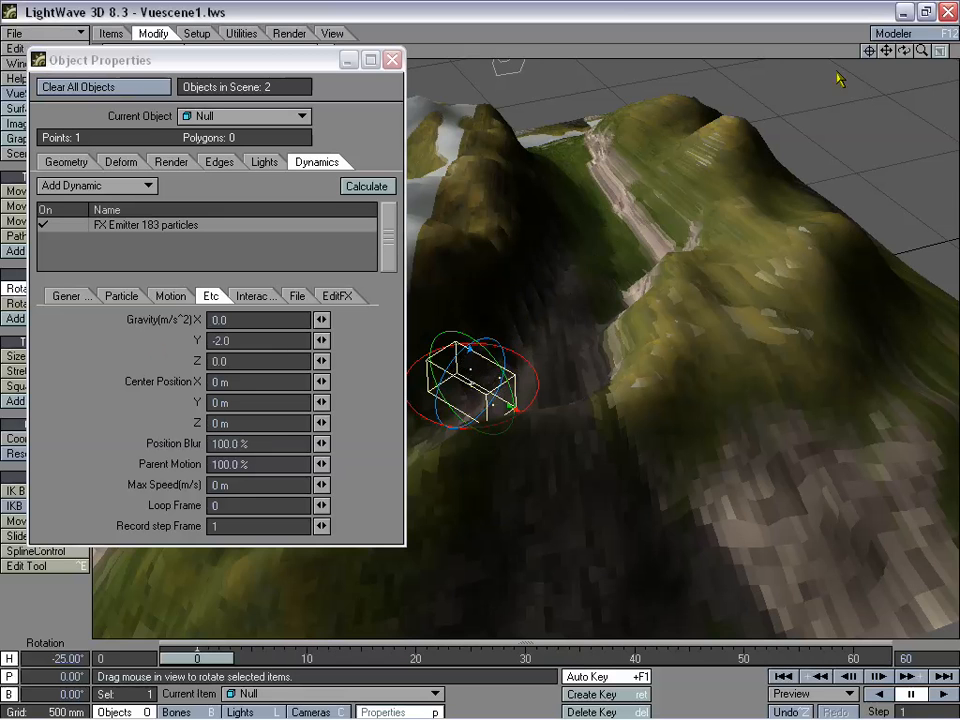
# Add an FX Collision dynamic to the Terrain object and set its collision type to Object.
pyautogui.moveTo(905, 50); pyautogui.dragTo(868, 105)
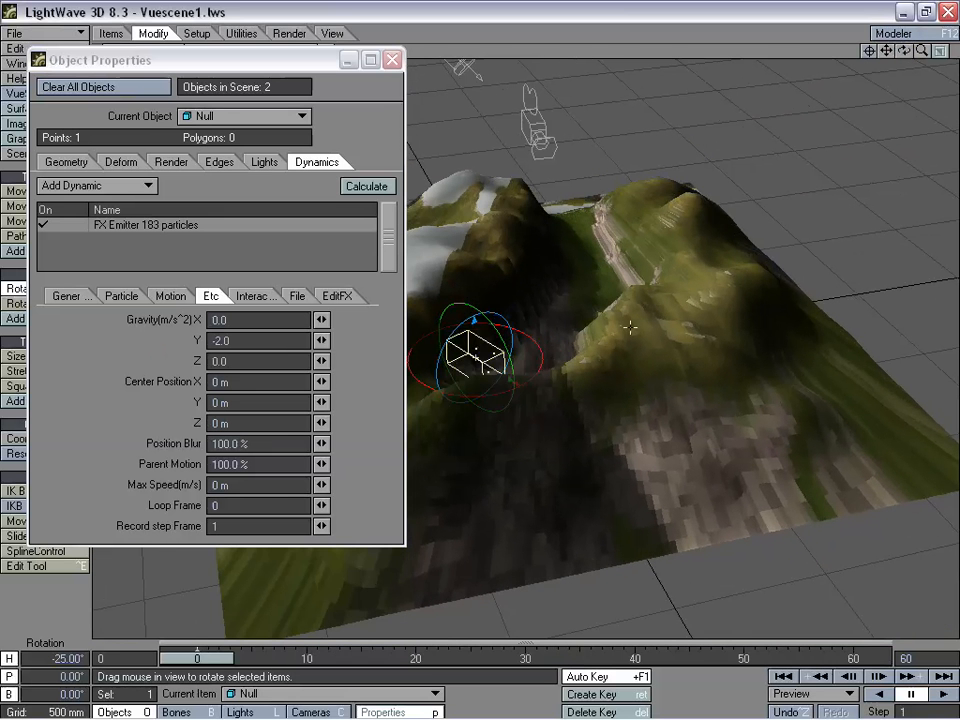
pyautogui.click(754, 323)
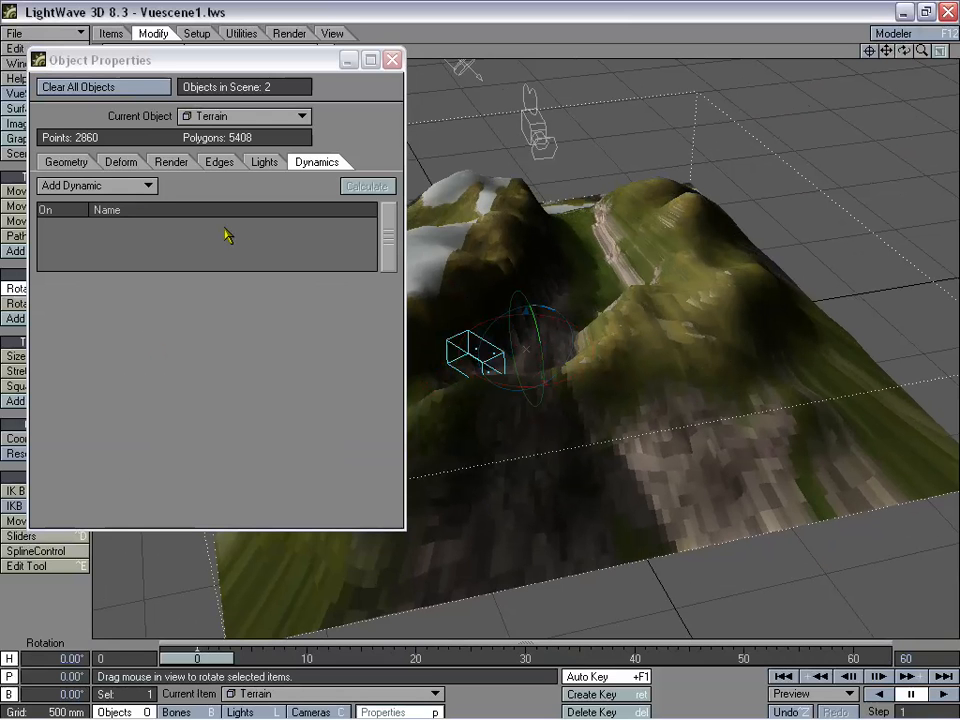
pyautogui.click(150, 187)
pyautogui.click(160, 217)
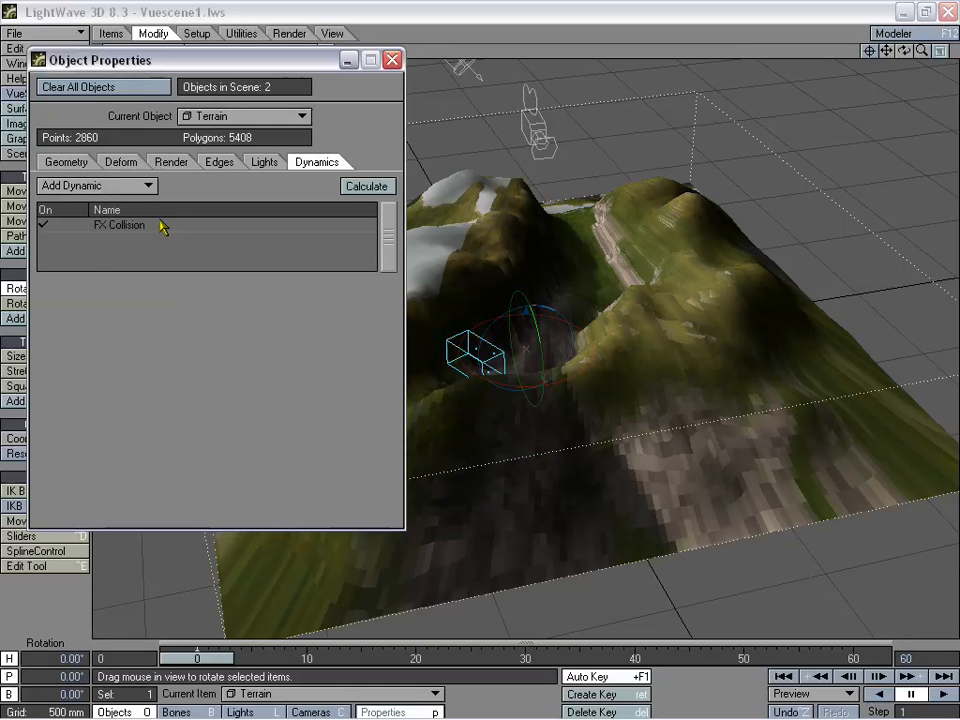
pyautogui.click(138, 230)
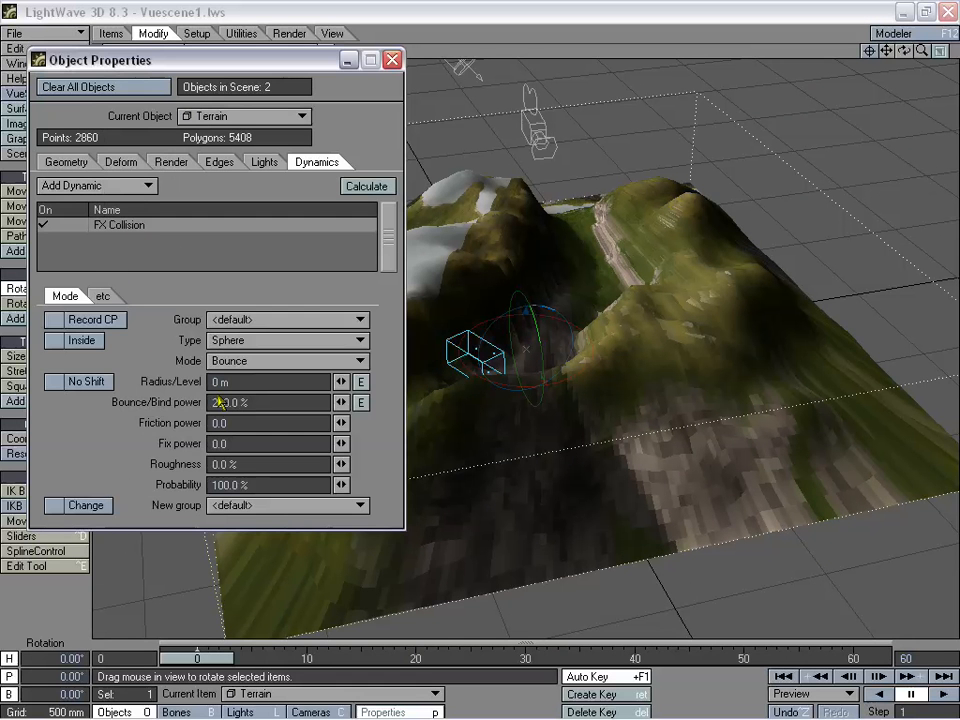
pyautogui.click(259, 341)
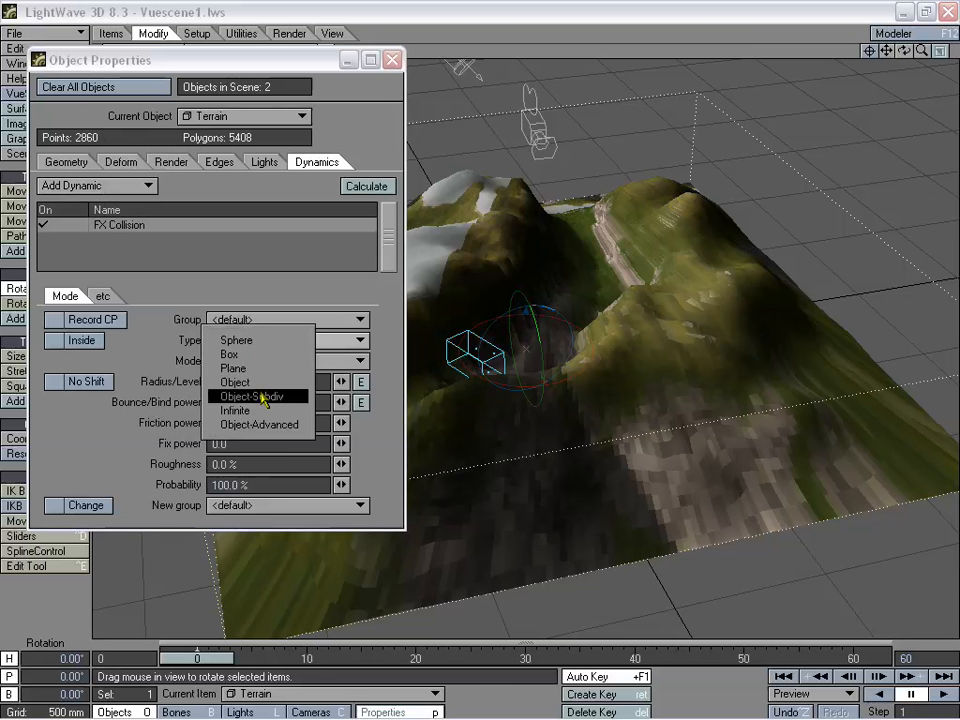
pyautogui.click(258, 383)
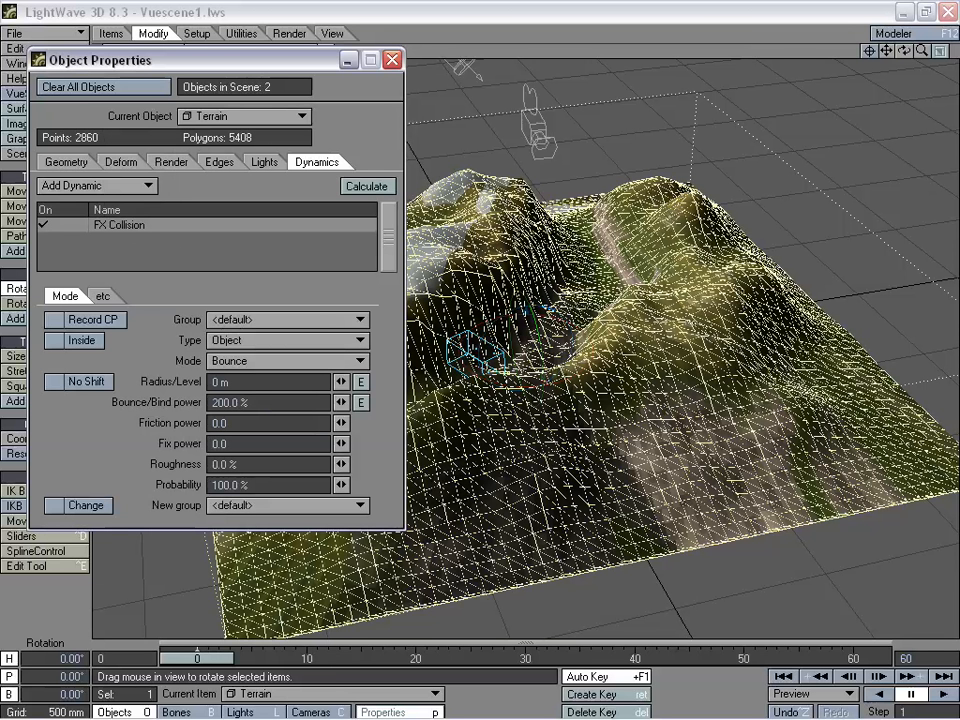
# Check the particles against the terrain around frame 31, then calculate the dynamics for the collision.
pyautogui.moveTo(203, 665); pyautogui.dragTo(535, 662)
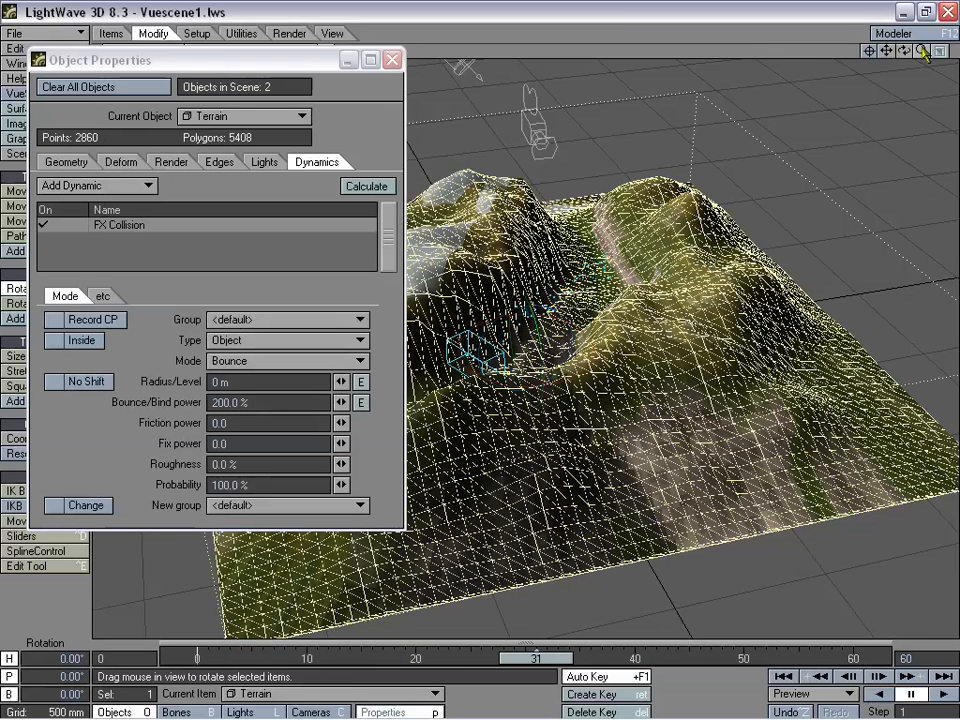
pyautogui.moveTo(904, 50); pyautogui.dragTo(610, 118)
pyautogui.moveTo(497, 62); pyautogui.dragTo(440, 68)
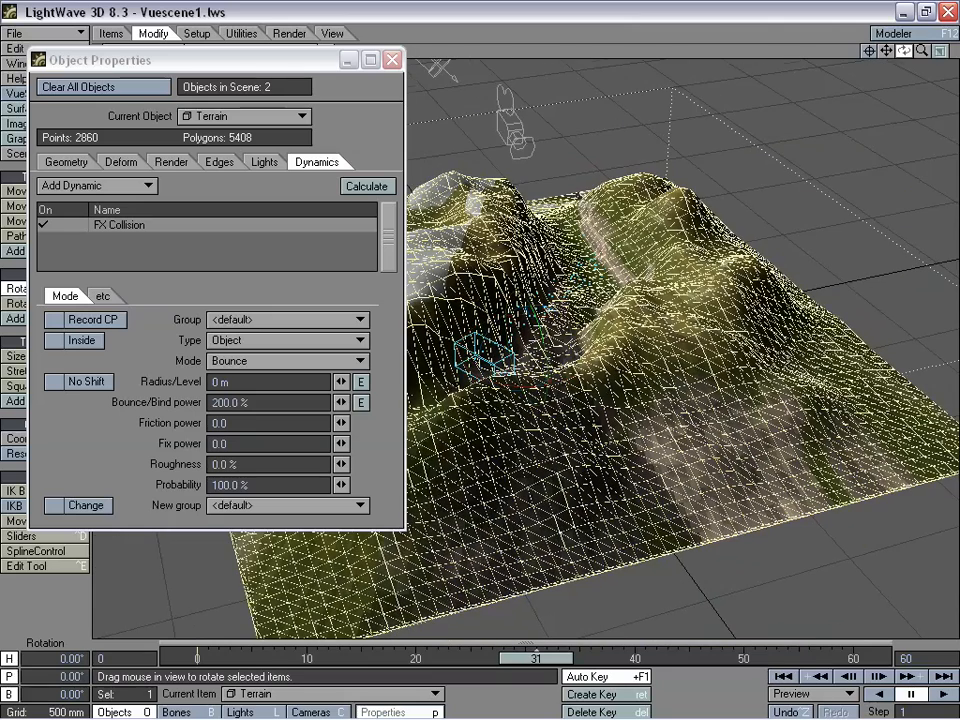
pyautogui.moveTo(537, 660); pyautogui.dragTo(197, 660)
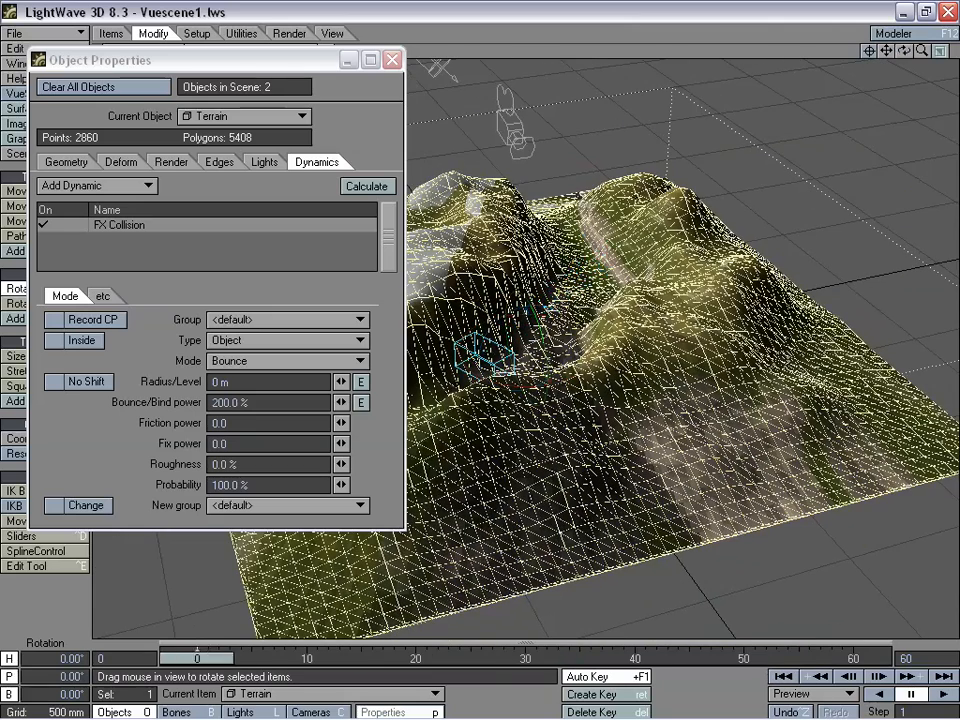
pyautogui.click(364, 188)
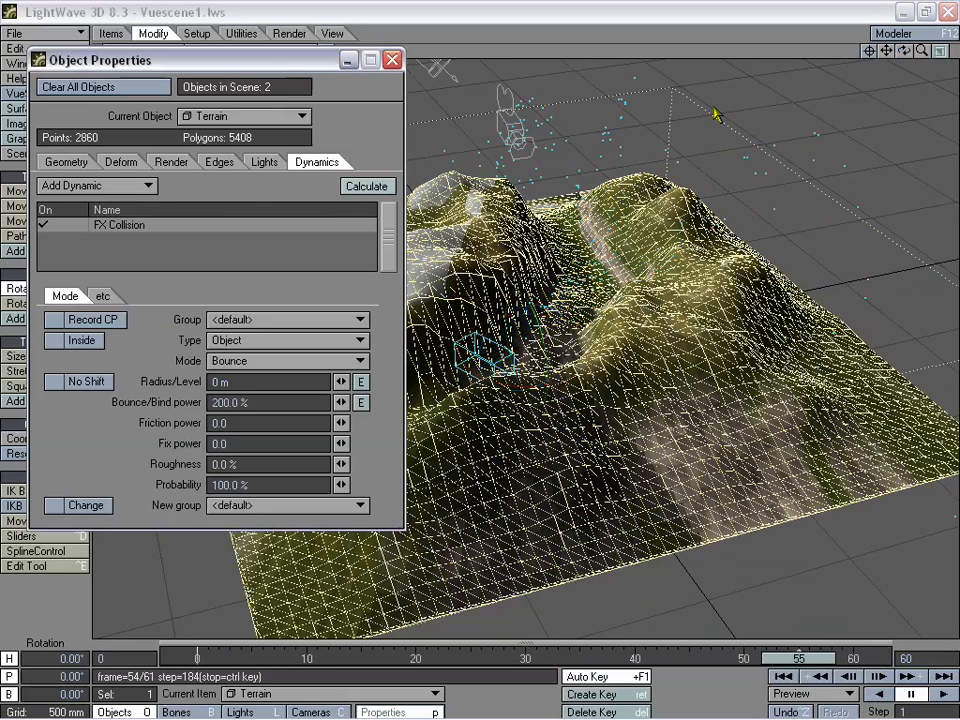
# Switch the viewport to Camera View and reposition the object properties window to uncover the scene.
pyautogui.moveTo(225, 62); pyautogui.dragTo(195, 197)
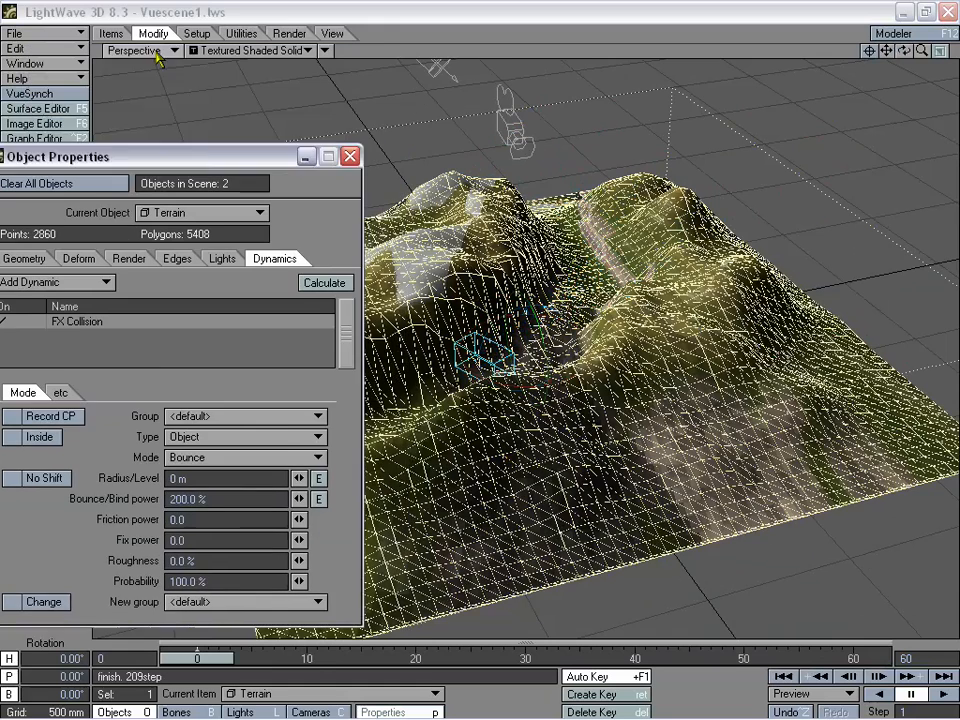
pyautogui.click(140, 50)
pyautogui.click(257, 80)
pyautogui.moveTo(261, 197); pyautogui.dragTo(258, 85)
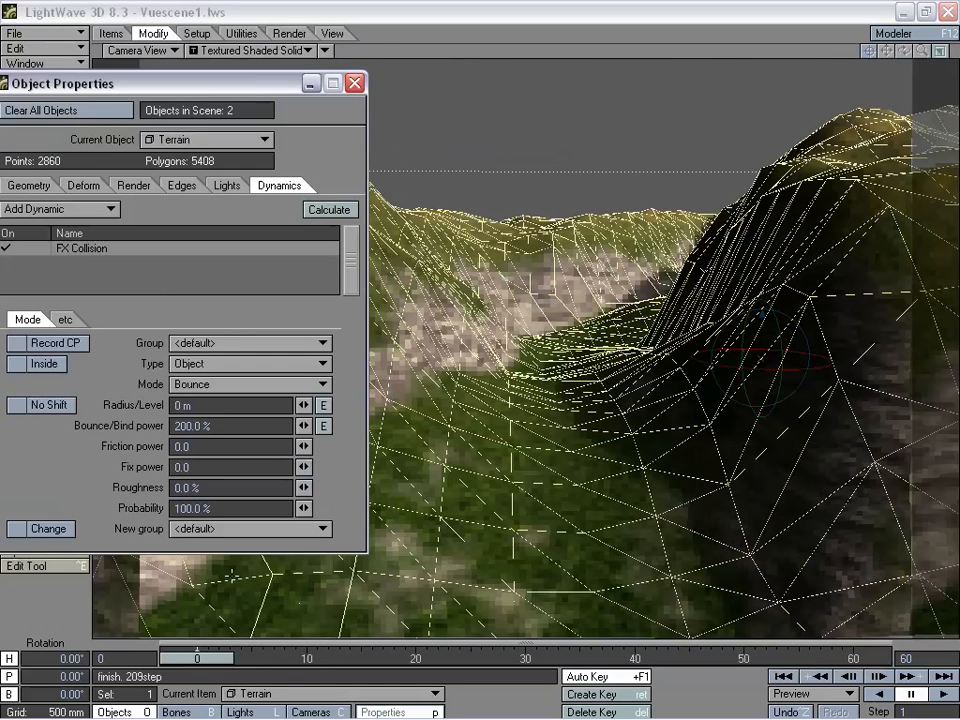
# Preview the particles' collision with the terrain over the timeline, and switch the viewport to Perspective to inspect the valley from above.
pyautogui.moveTo(205, 660); pyautogui.dragTo(426, 660)
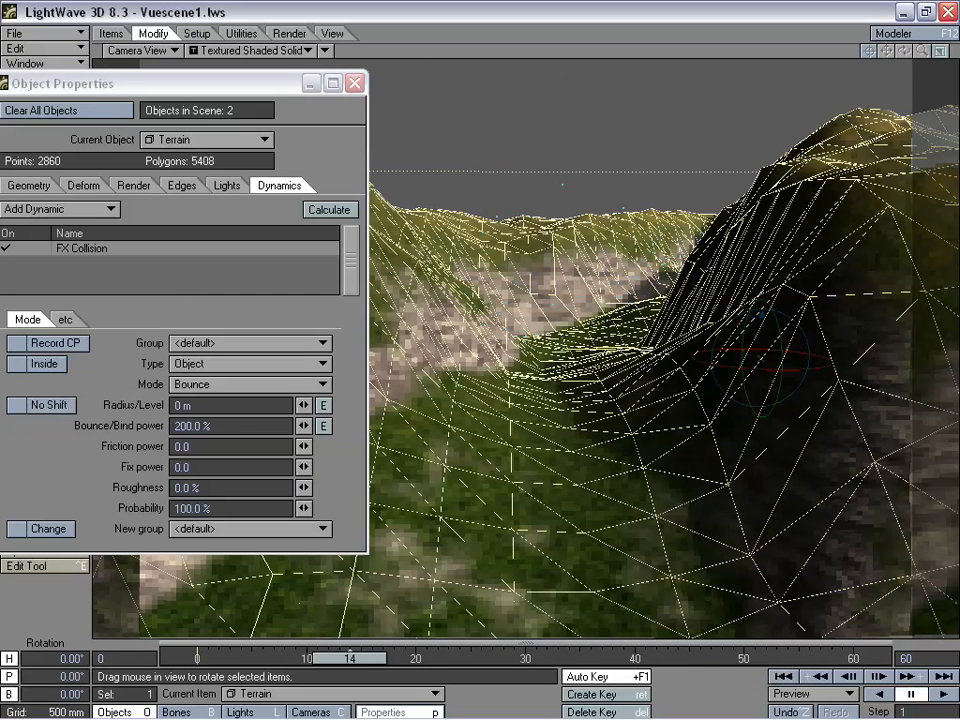
pyautogui.click(138, 50)
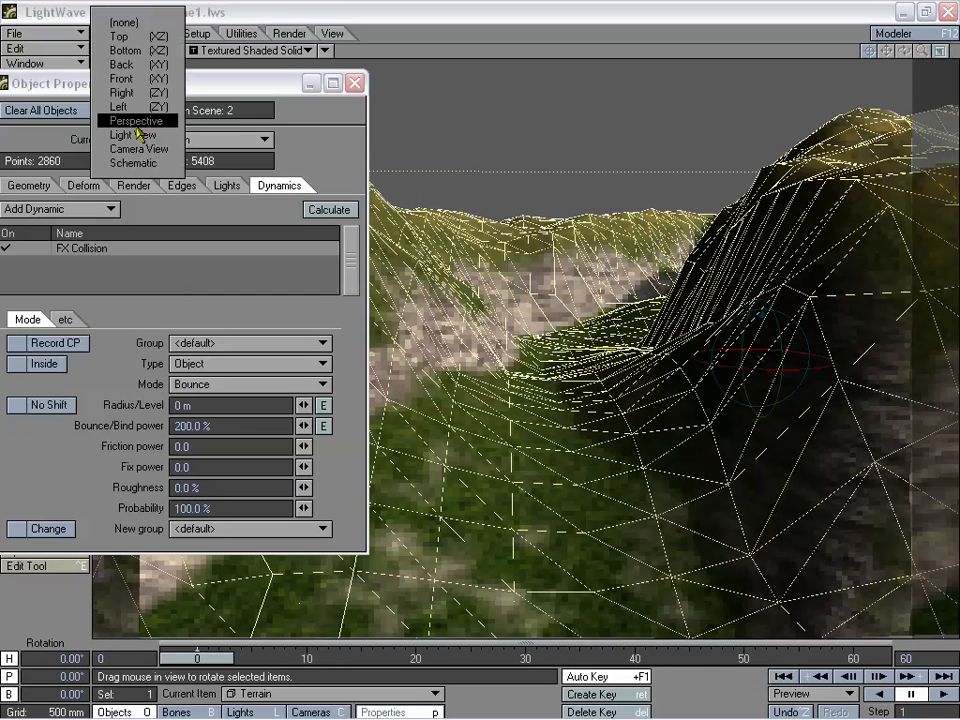
pyautogui.click(140, 120)
pyautogui.moveTo(903, 50); pyautogui.dragTo(912, 66)
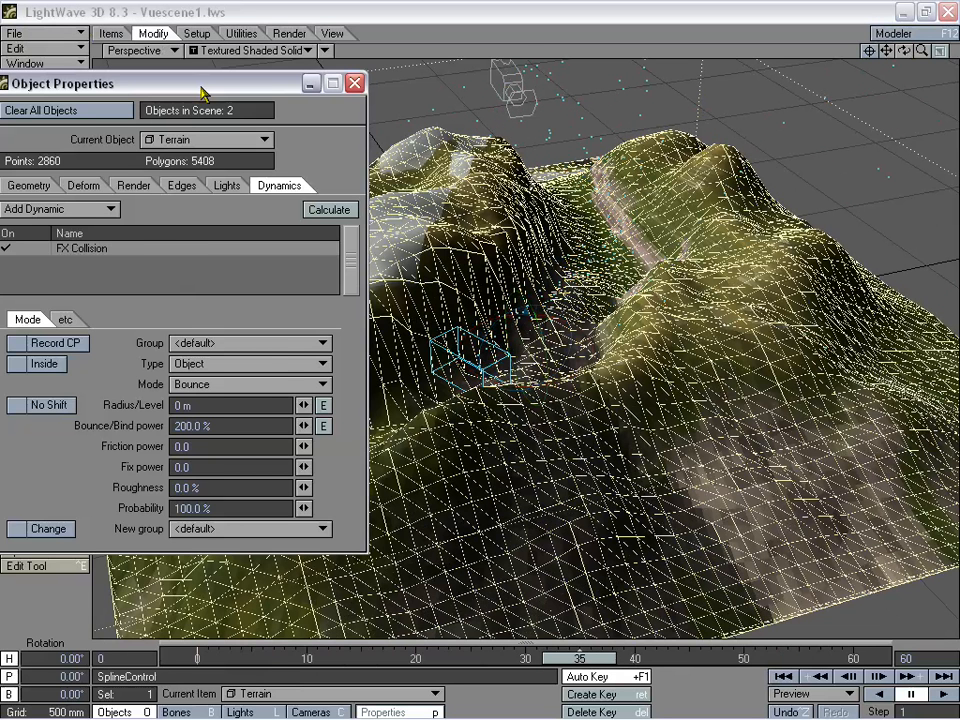
# Select the Null particle emitter in the viewport and open the settings of its FX Emitter dynamic.
pyautogui.moveTo(170, 92); pyautogui.dragTo(308, 108)
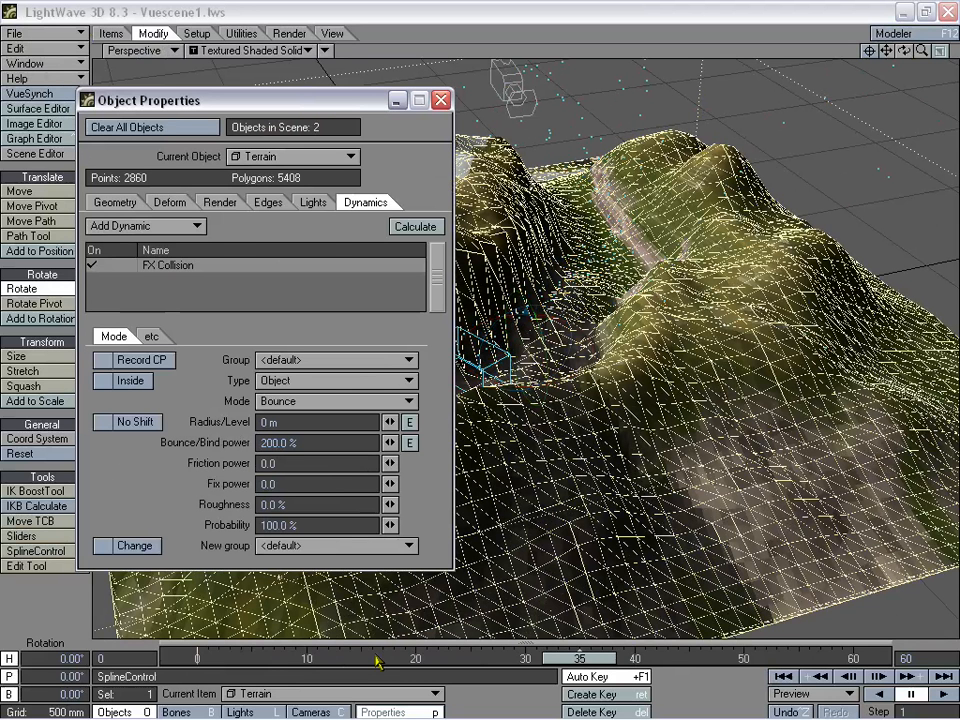
pyautogui.click(487, 355)
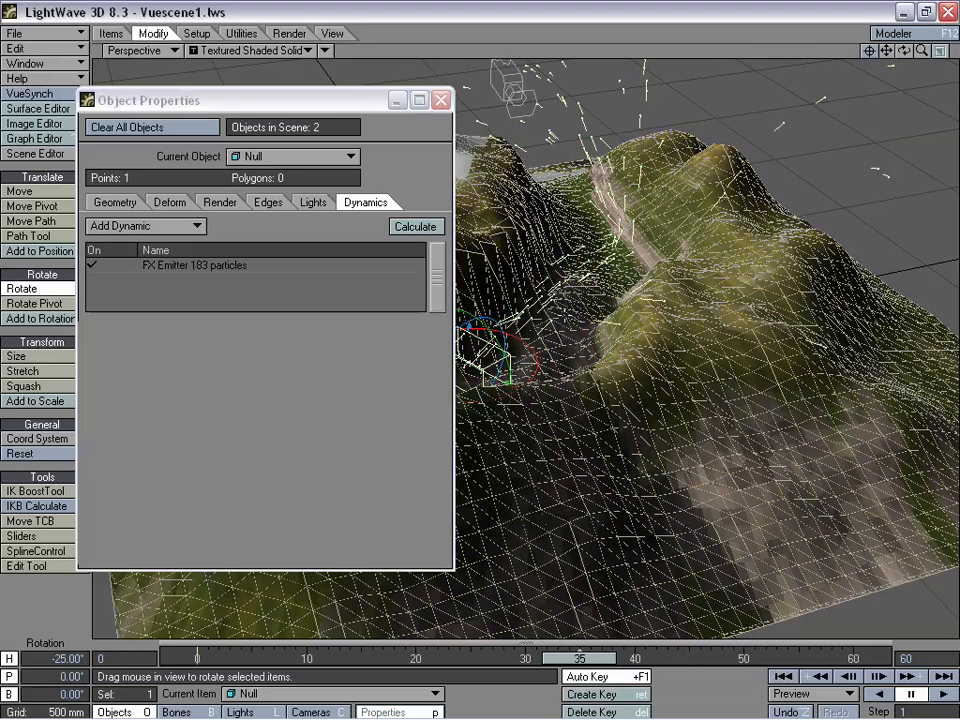
pyautogui.doubleClick(222, 262)
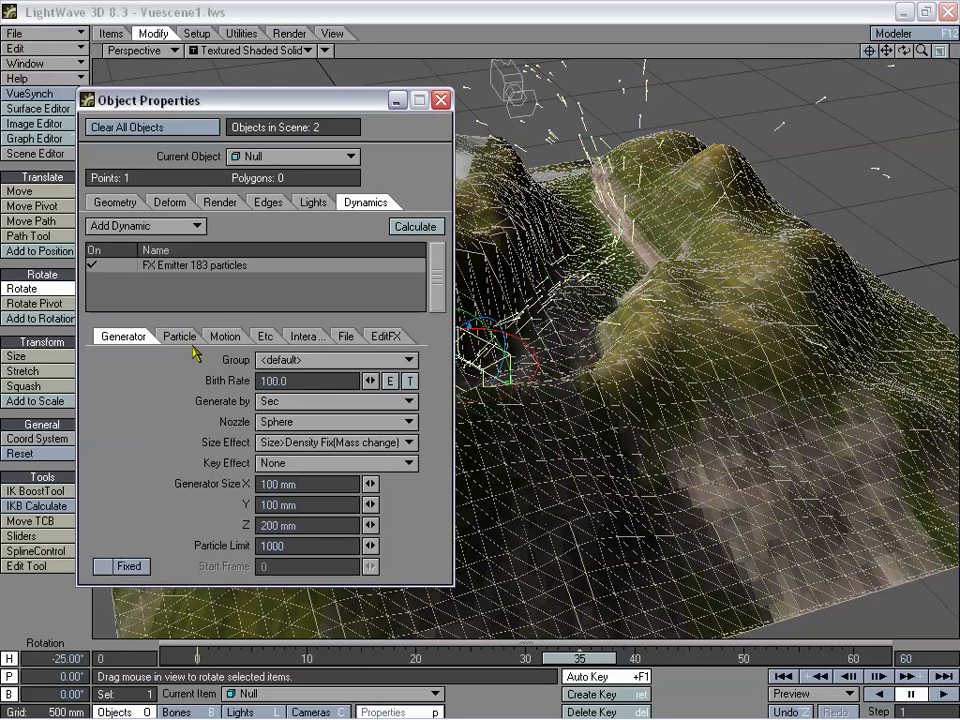
# Set the Null particle emitter's X velocity to -1.5 m and its Z velocity to -0.5 m.
pyautogui.click(250, 342)
pyautogui.click(222, 338)
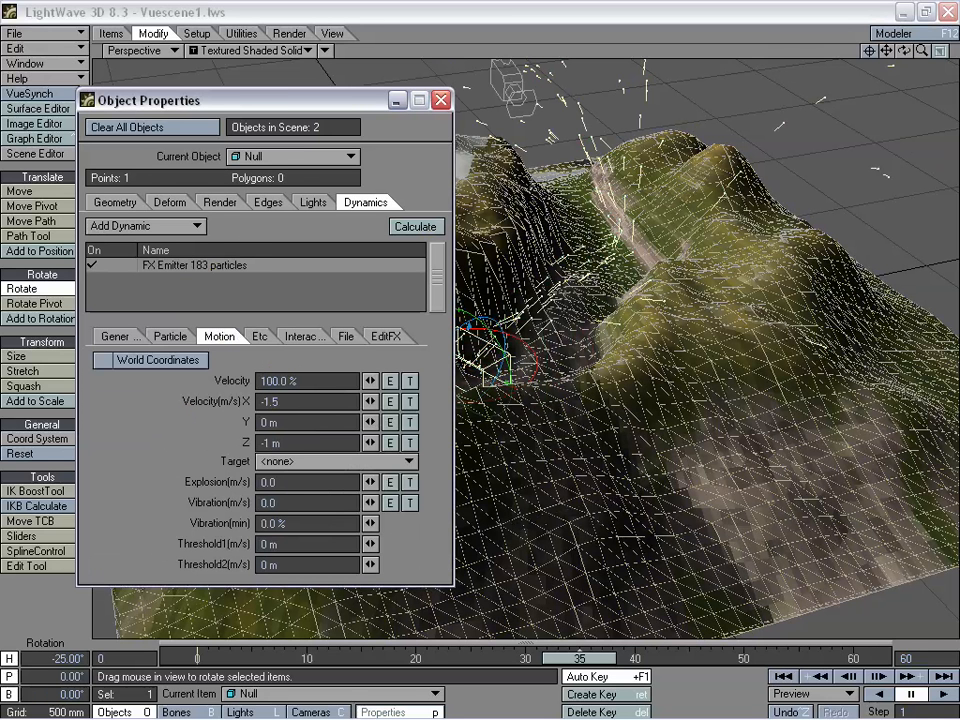
pyautogui.press('Tab')
pyautogui.press('Tab')
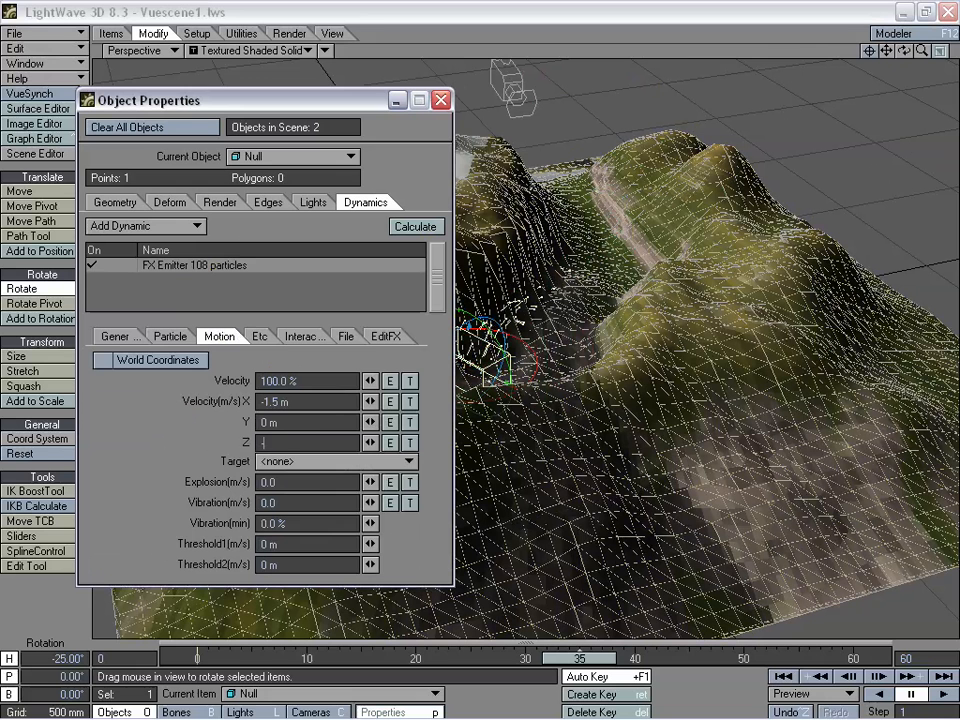
pyautogui.write('-.5')
pyautogui.press('Tab')
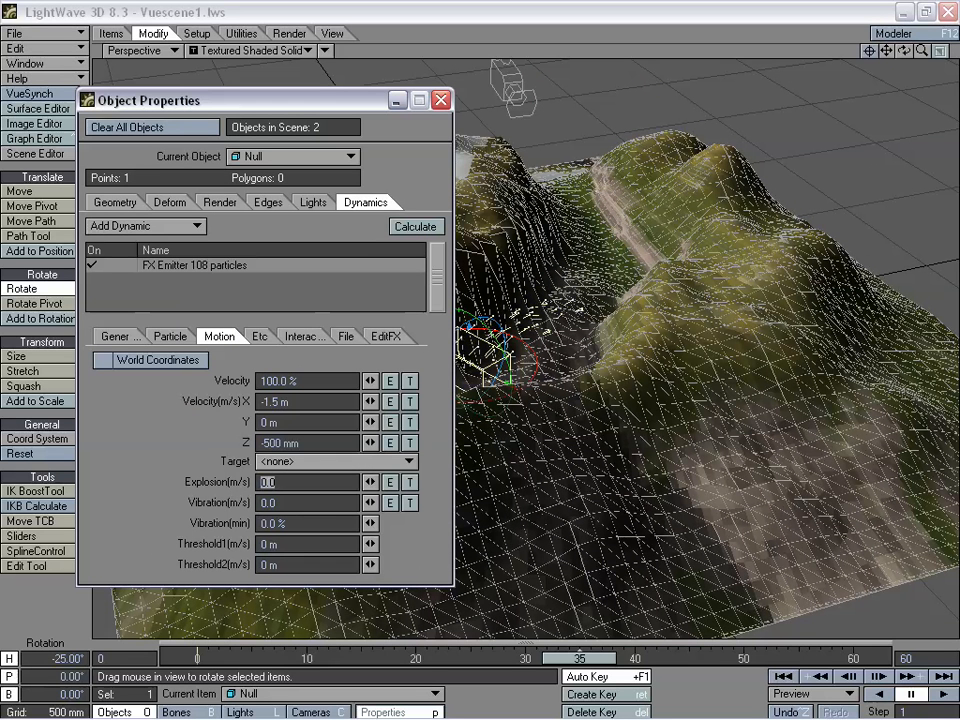
# Recalculate the dynamics from frame 0 and scrub the timeline to review the particle flow through the valley.
pyautogui.click(565, 662)
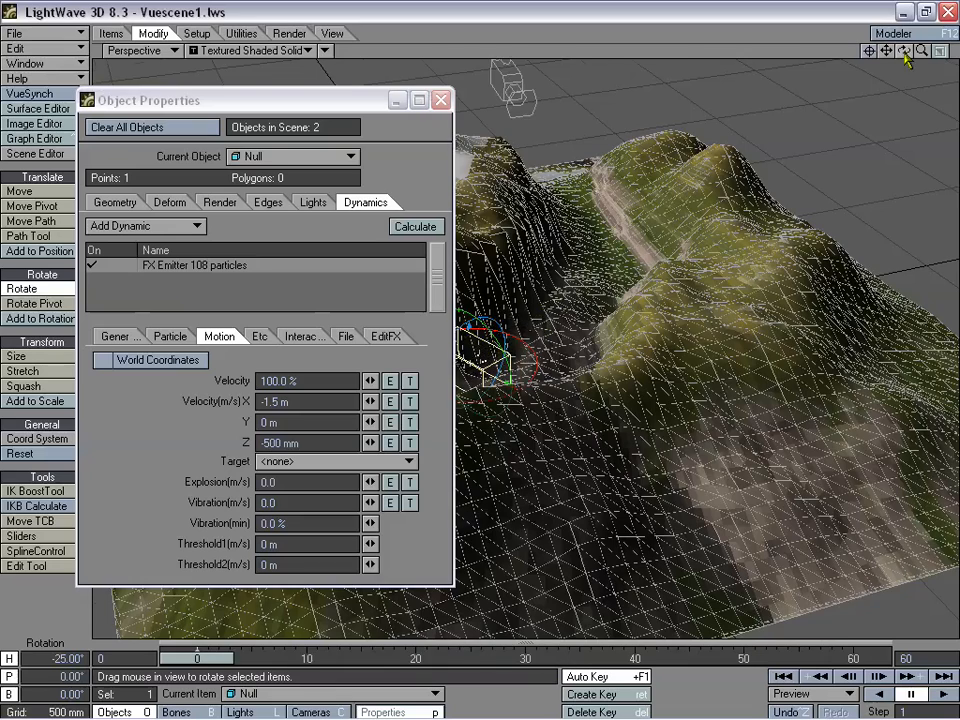
pyautogui.moveTo(904, 52); pyautogui.dragTo(781, 166)
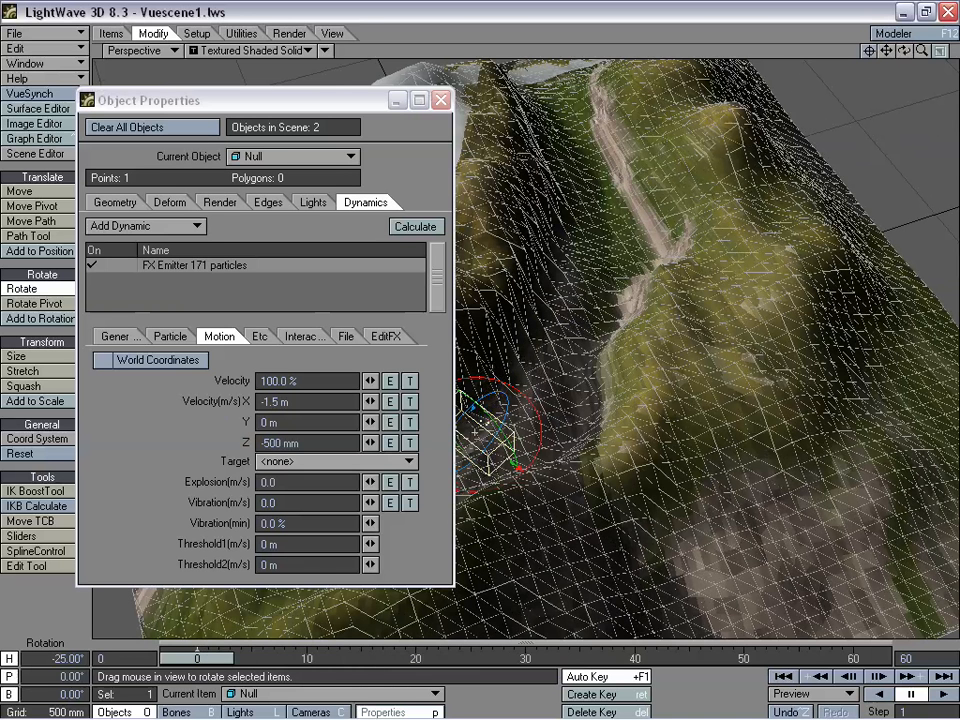
pyautogui.click(416, 226)
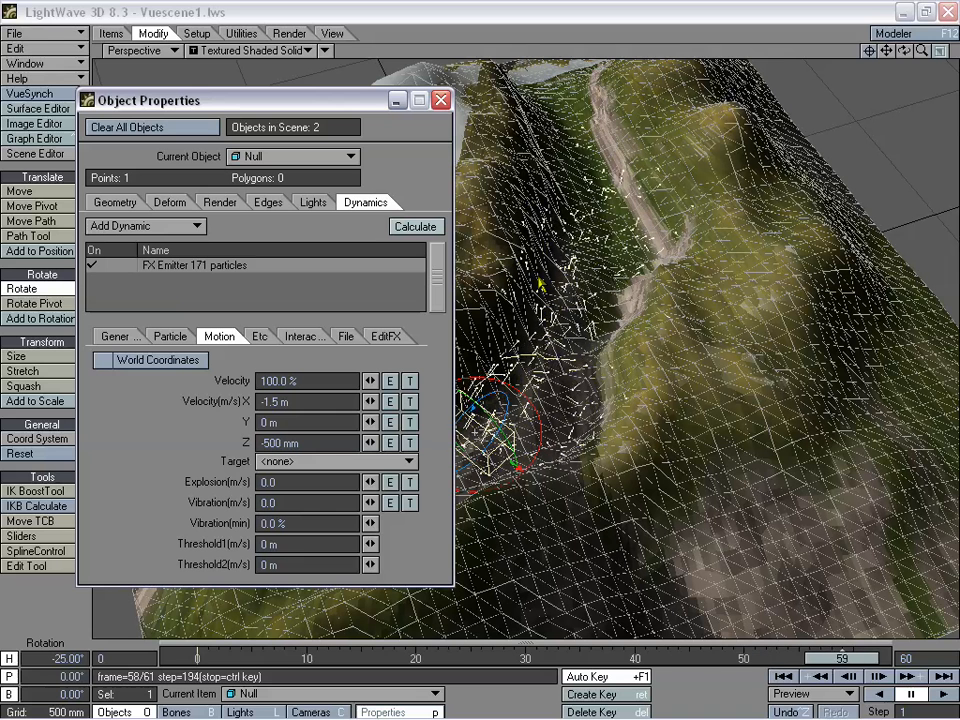
pyautogui.moveTo(205, 662); pyautogui.dragTo(543, 661)
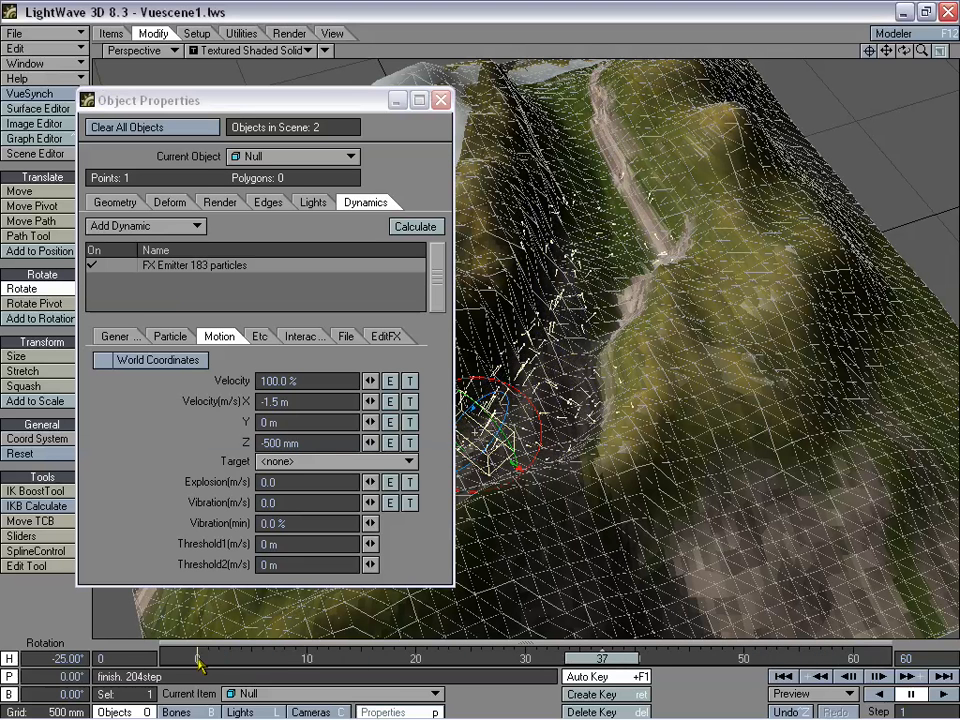
pyautogui.moveTo(908, 51); pyautogui.dragTo(690, 322)
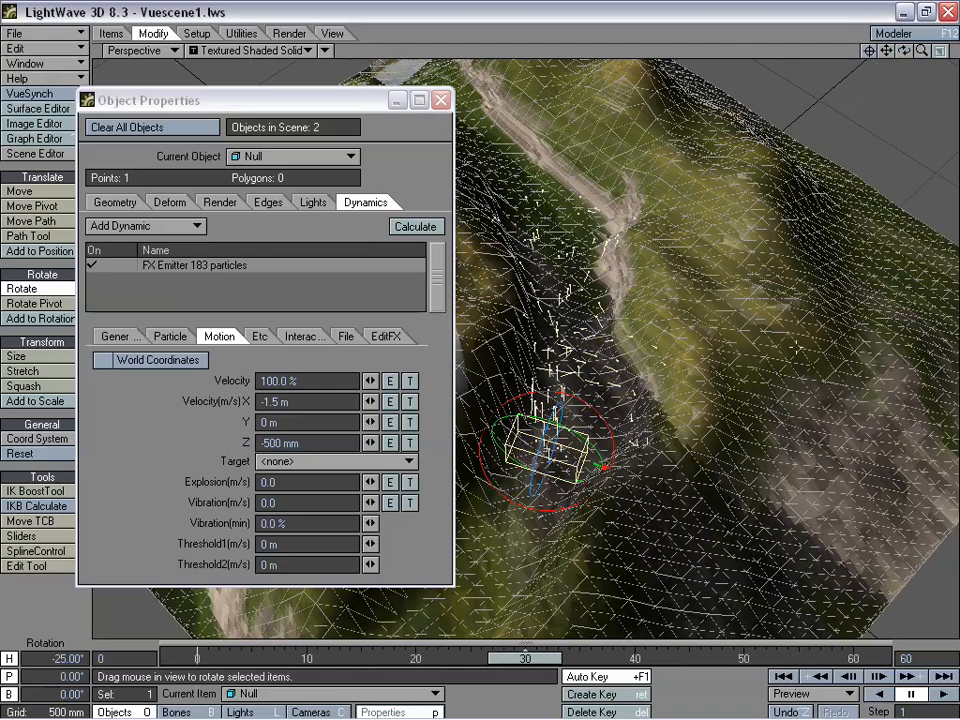
# Set the Terrain's FX Collision bounce/bind power to 150% and recalculate the dynamics.
pyautogui.click(766, 329)
pyautogui.click(162, 268)
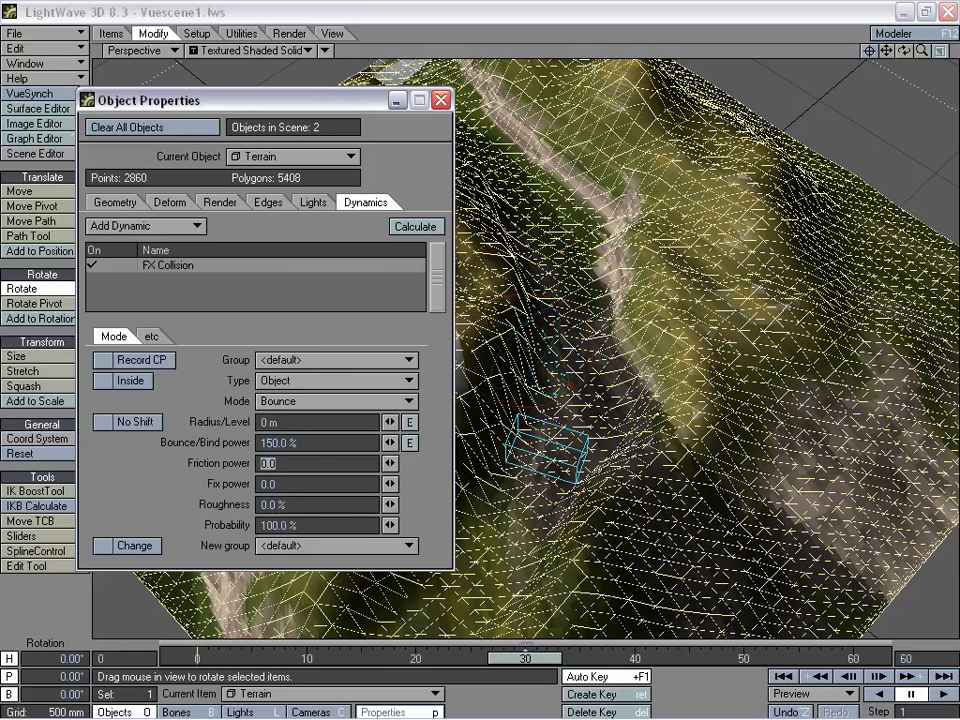
pyautogui.click(420, 232)
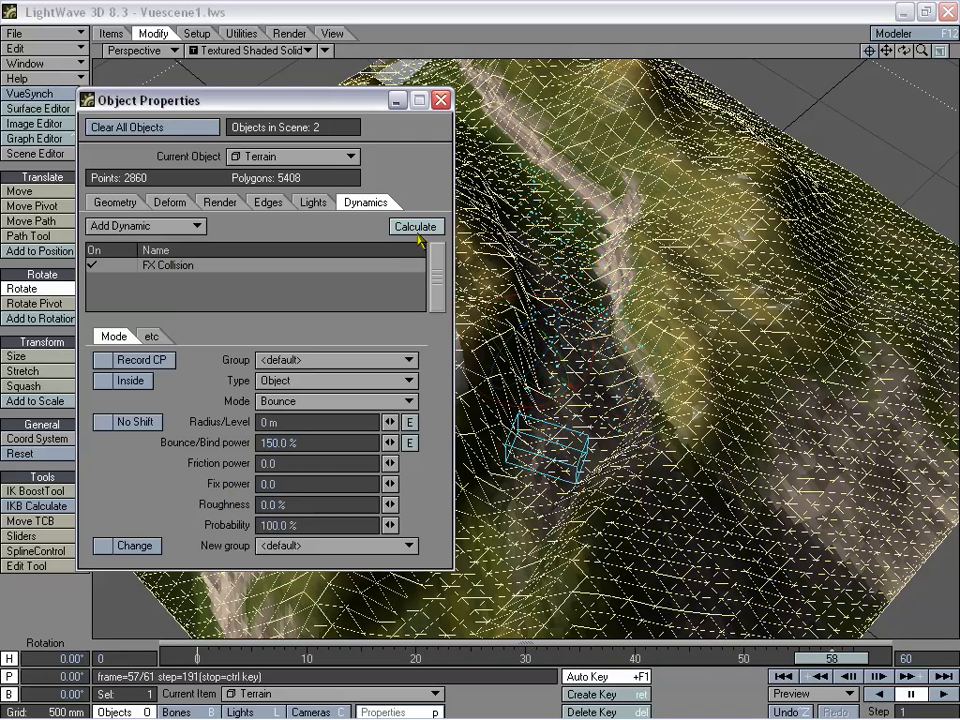
# Review the particle motion up to frame 60 through the Camera View and close the object properties.
pyautogui.click(140, 50)
pyautogui.click(150, 75)
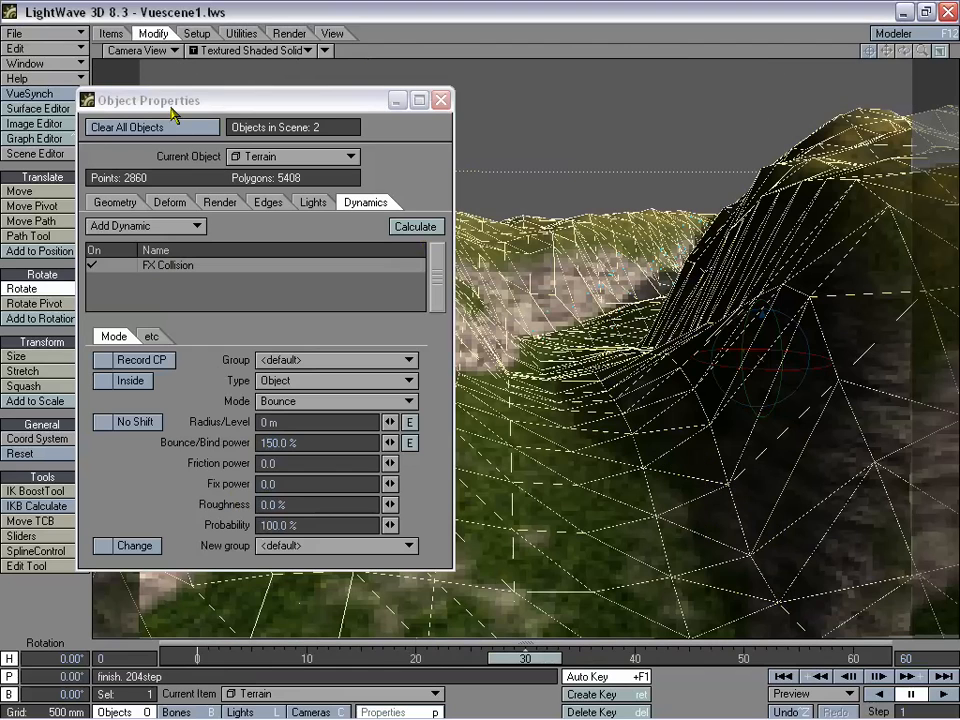
pyautogui.moveTo(495, 660); pyautogui.dragTo(678, 660)
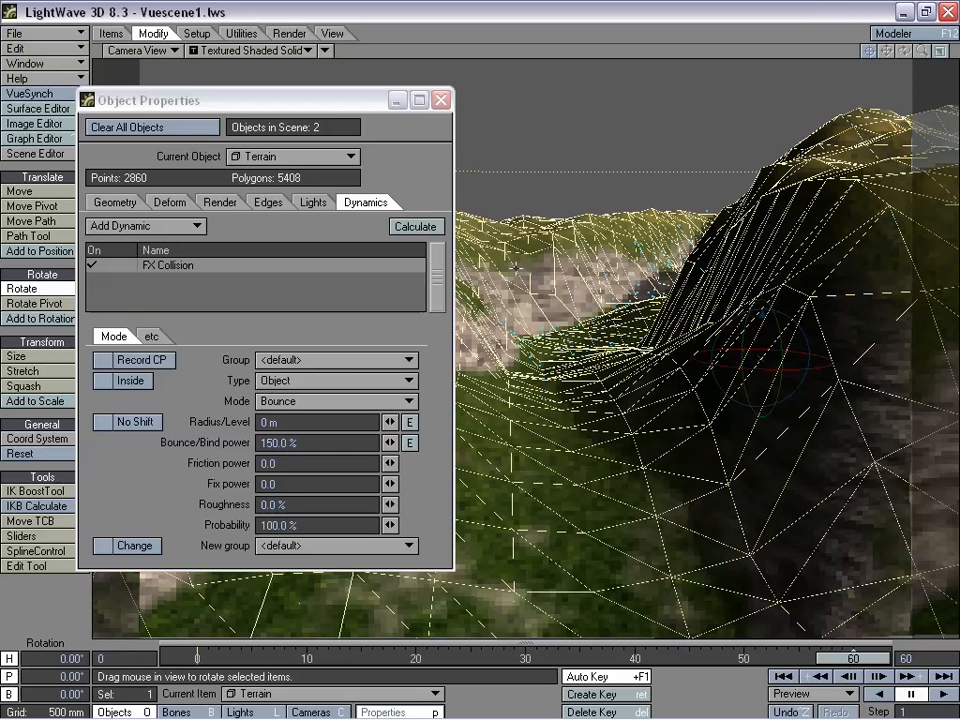
pyautogui.moveTo(317, 97); pyautogui.dragTo(335, 75)
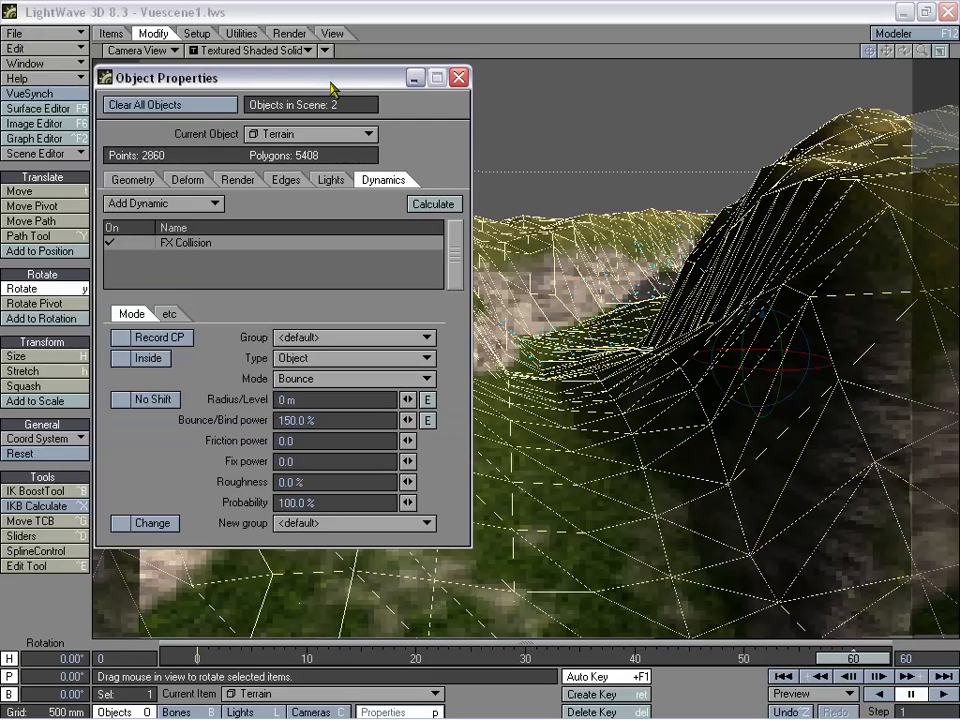
pyautogui.click(458, 77)
# Return to the Perspective view and scrub back to frame 40 to examine the particles over the terrain.
pyautogui.click(142, 50)
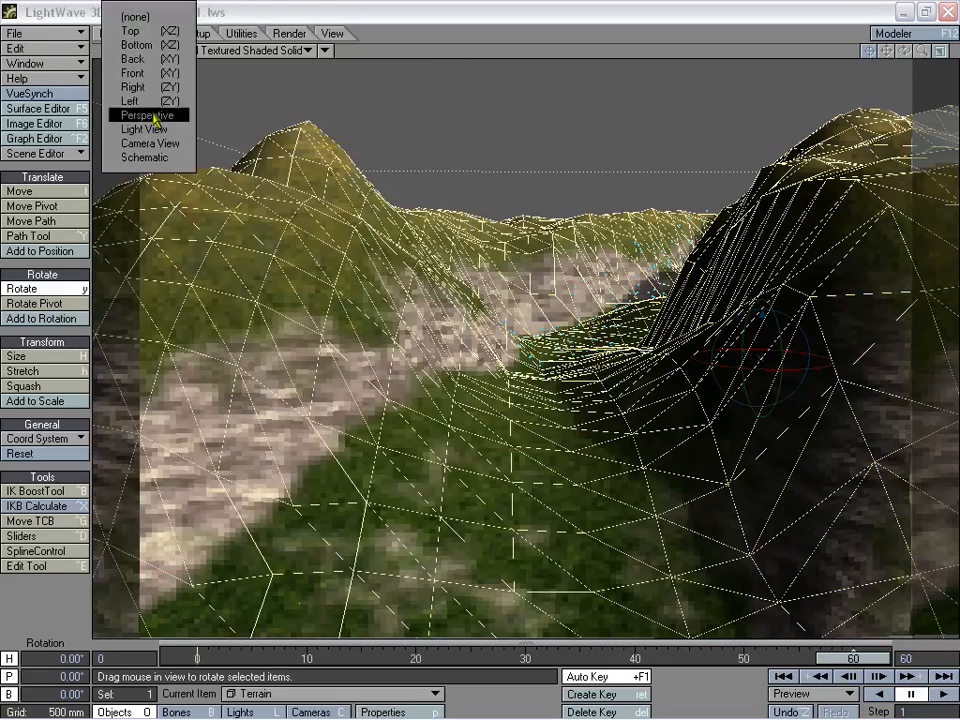
pyautogui.click(161, 114)
pyautogui.moveTo(919, 54)
pyautogui.mouseDown()
pyautogui.moveTo(950, 54)
pyautogui.moveTo(910, 35)
pyautogui.moveTo(915, 15)
pyautogui.moveTo(885, 85)
pyautogui.moveTo(904, 60)
pyautogui.mouseUp()
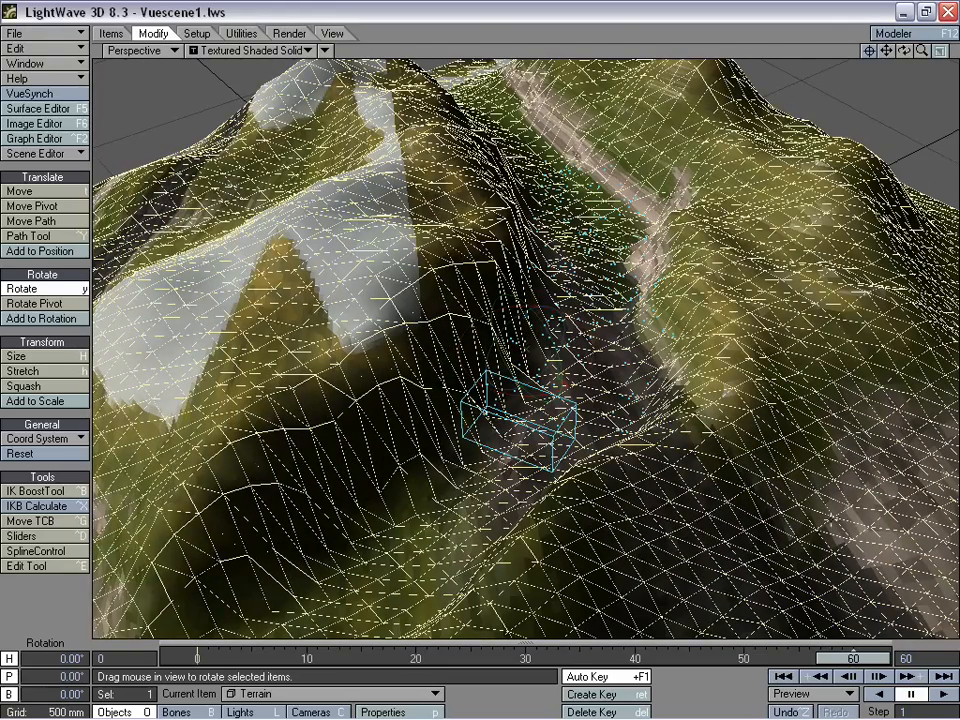
pyautogui.moveTo(858, 664); pyautogui.dragTo(634, 658)
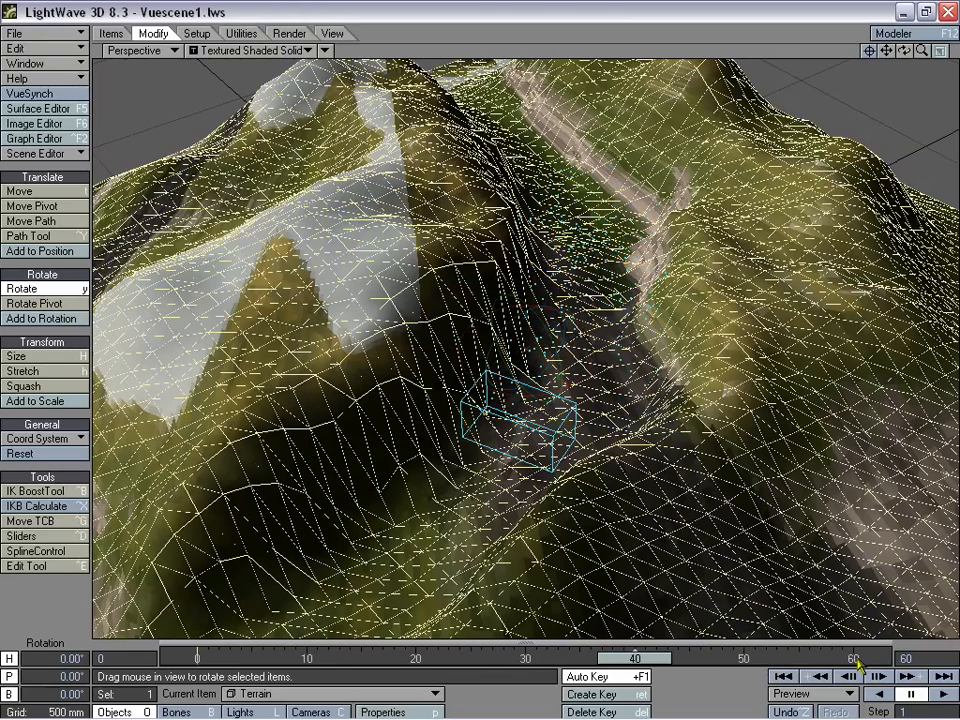
pyautogui.moveTo(921, 50)
pyautogui.mouseDown()
pyautogui.moveTo(910, 90)
pyautogui.moveTo(915, 70)
pyautogui.mouseUp()
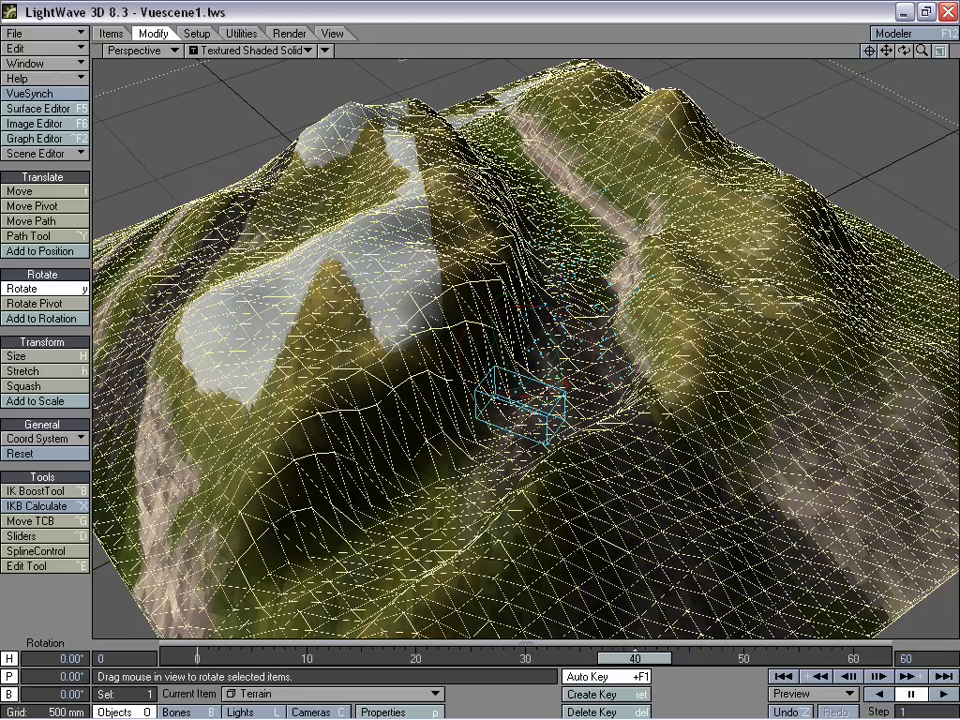
# Set the Null emitter's birth rate to 200 and particle limit to 5000, and recalculate the dynamics.
pyautogui.press('Down')
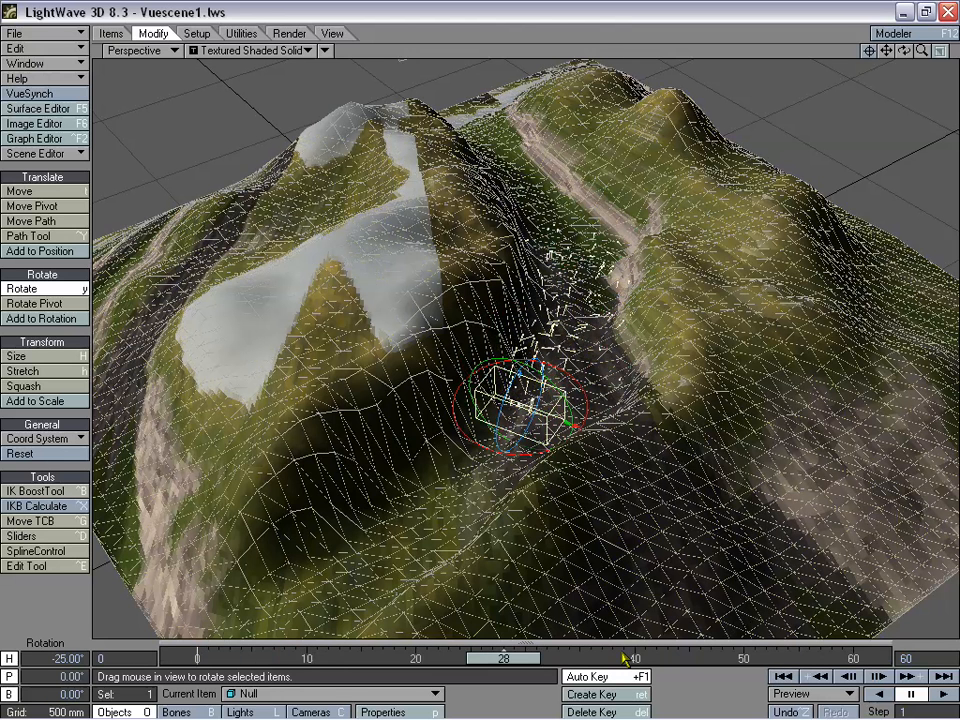
pyautogui.moveTo(922, 52); pyautogui.dragTo(872, 40)
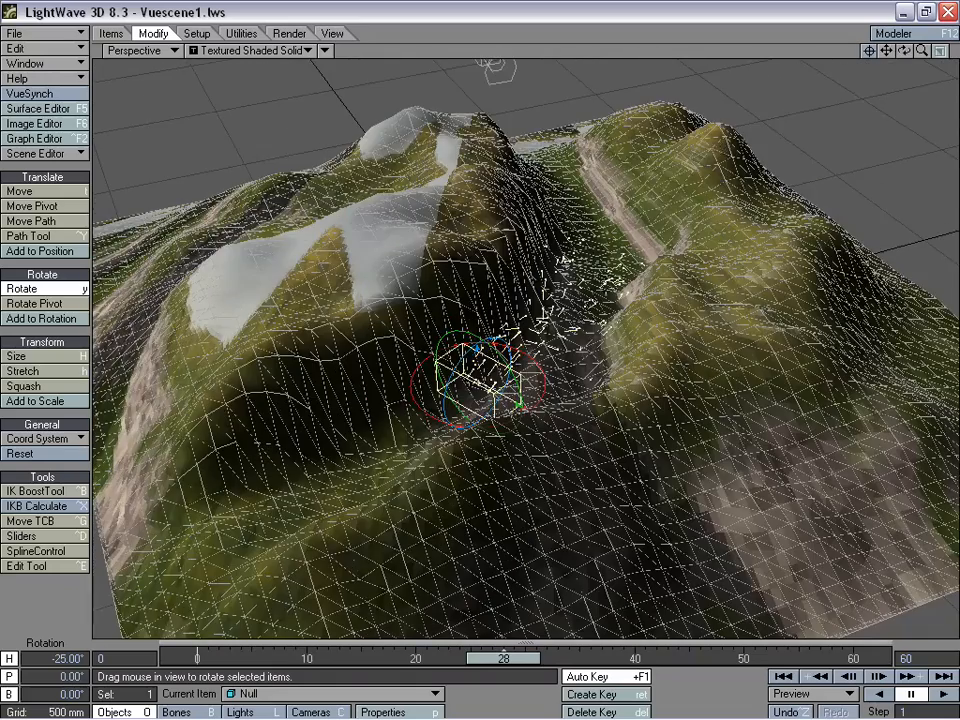
pyautogui.press('p')
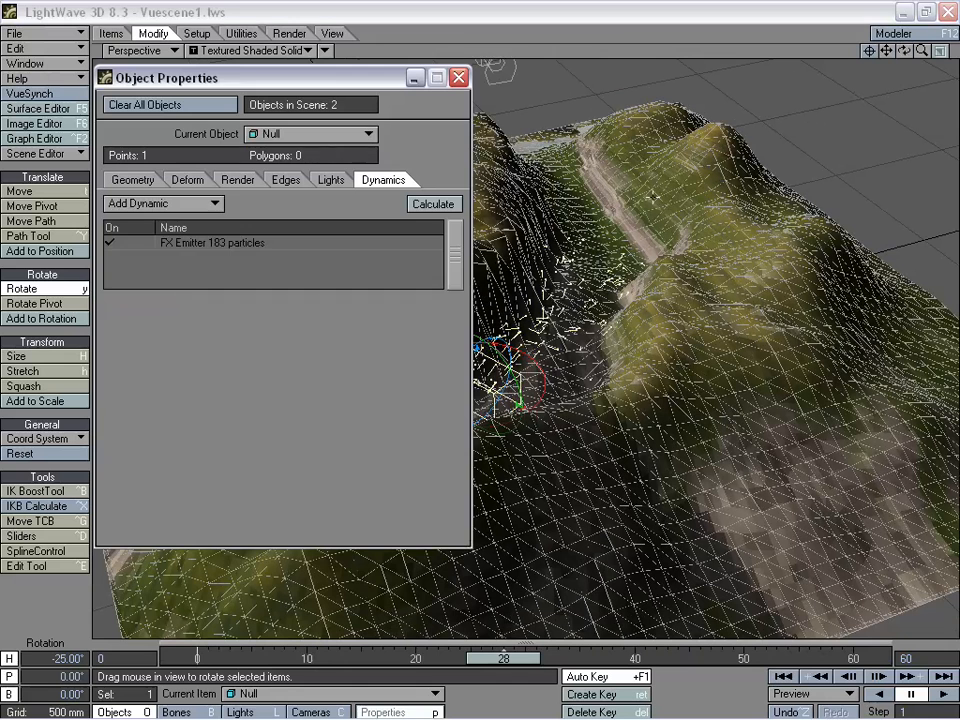
pyautogui.click(237, 245)
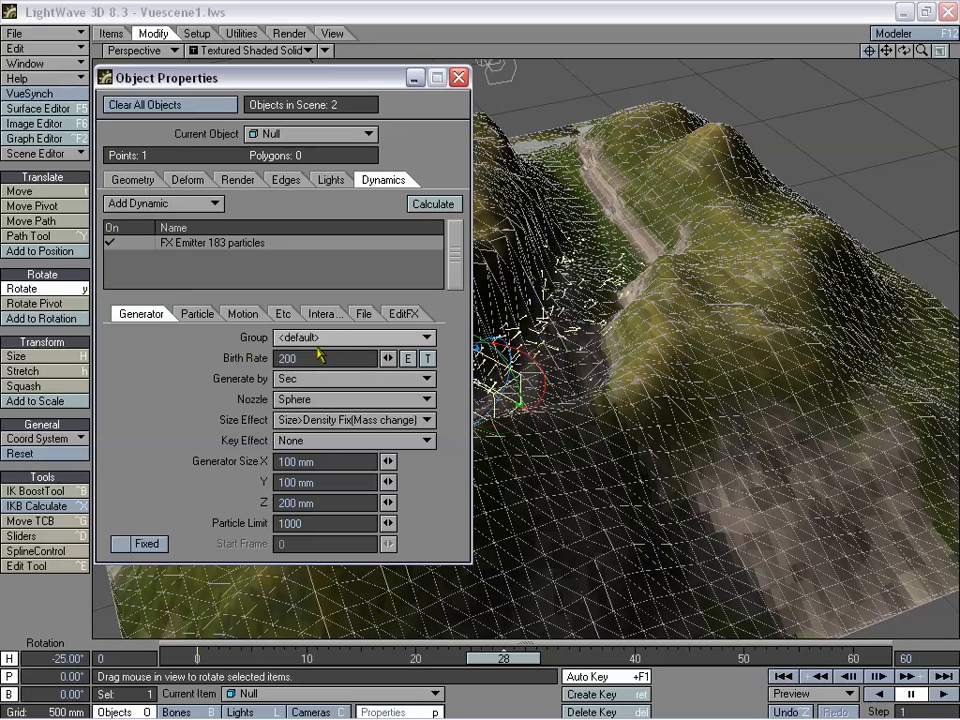
pyautogui.click(333, 523)
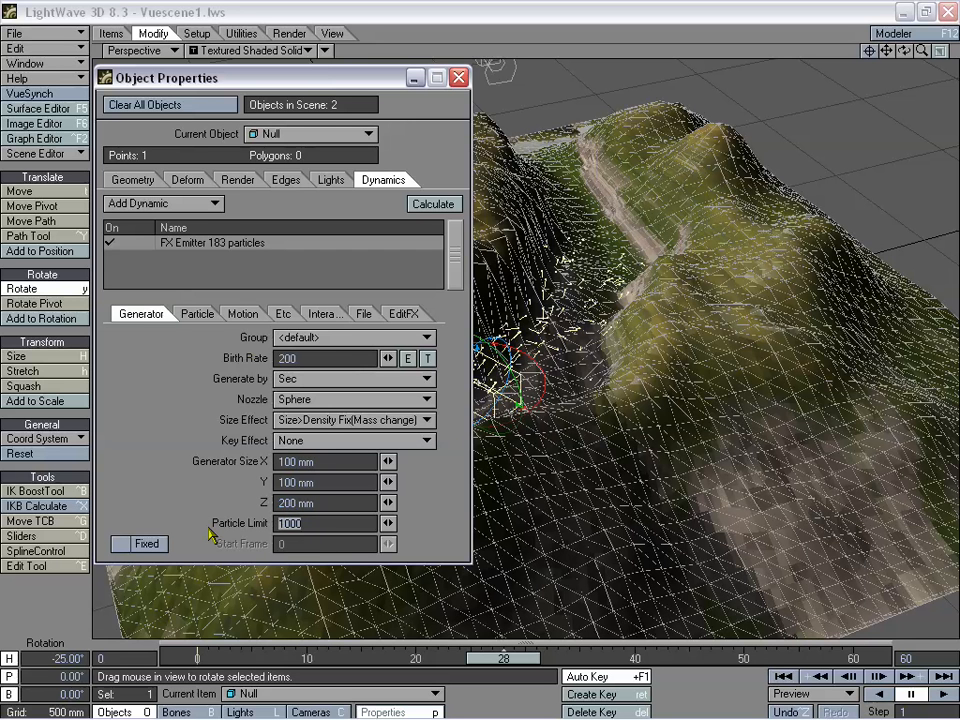
pyautogui.press('Return')
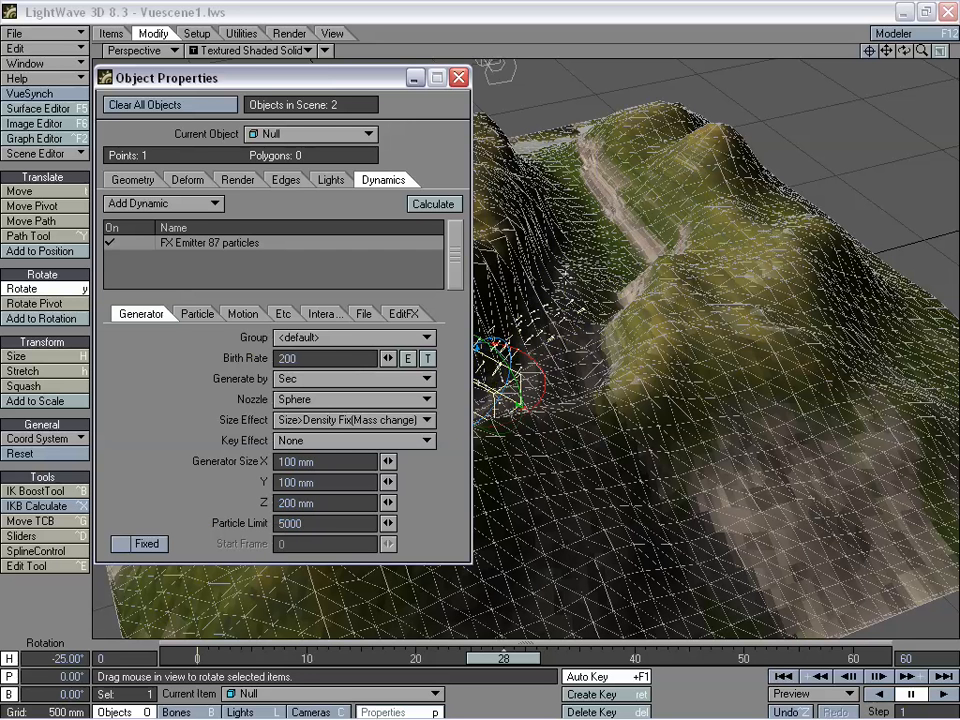
pyautogui.click(432, 210)
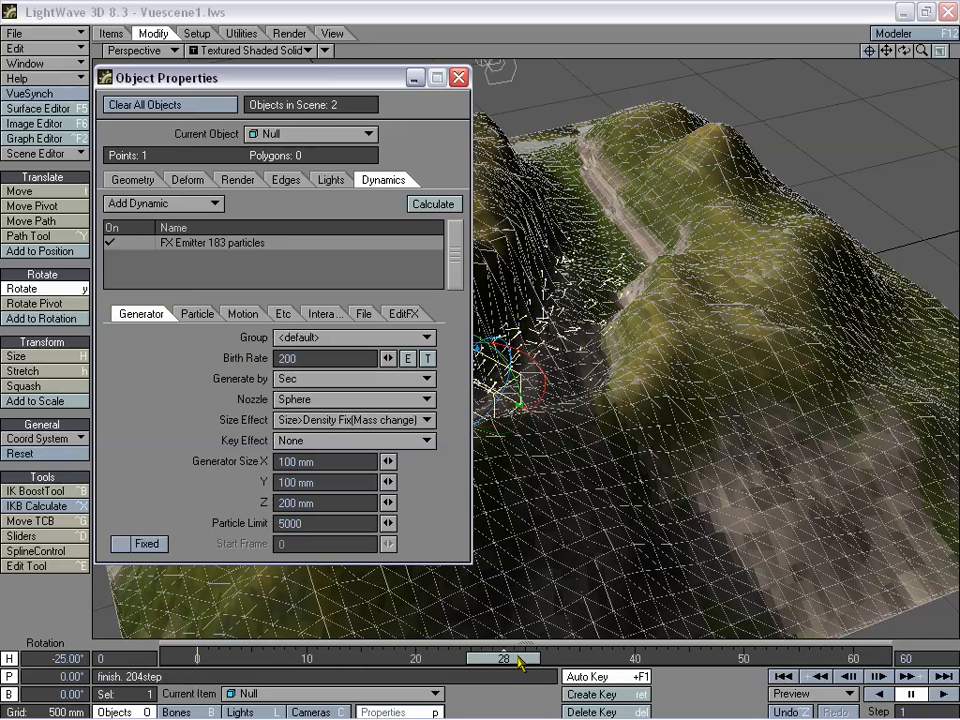
pyautogui.moveTo(520, 665); pyautogui.dragTo(569, 657)
pyautogui.moveTo(904, 51)
pyautogui.mouseDown()
pyautogui.moveTo(800, 62)
pyautogui.moveTo(868, 58)
pyautogui.moveTo(890, 30)
pyautogui.moveTo(893, 50)
pyautogui.moveTo(880, 66)
pyautogui.moveTo(888, 62)
pyautogui.mouseUp()
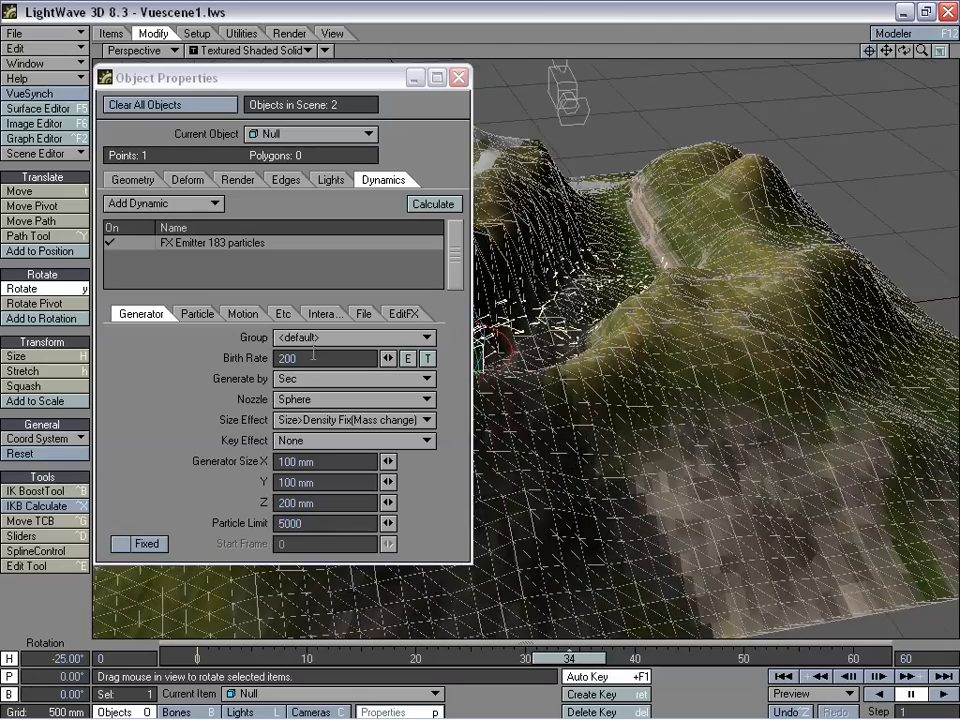
# Raise the emitter's birth rate to 300 and recalculate the dynamics.
pyautogui.moveTo(313, 355); pyautogui.dragTo(183, 357)
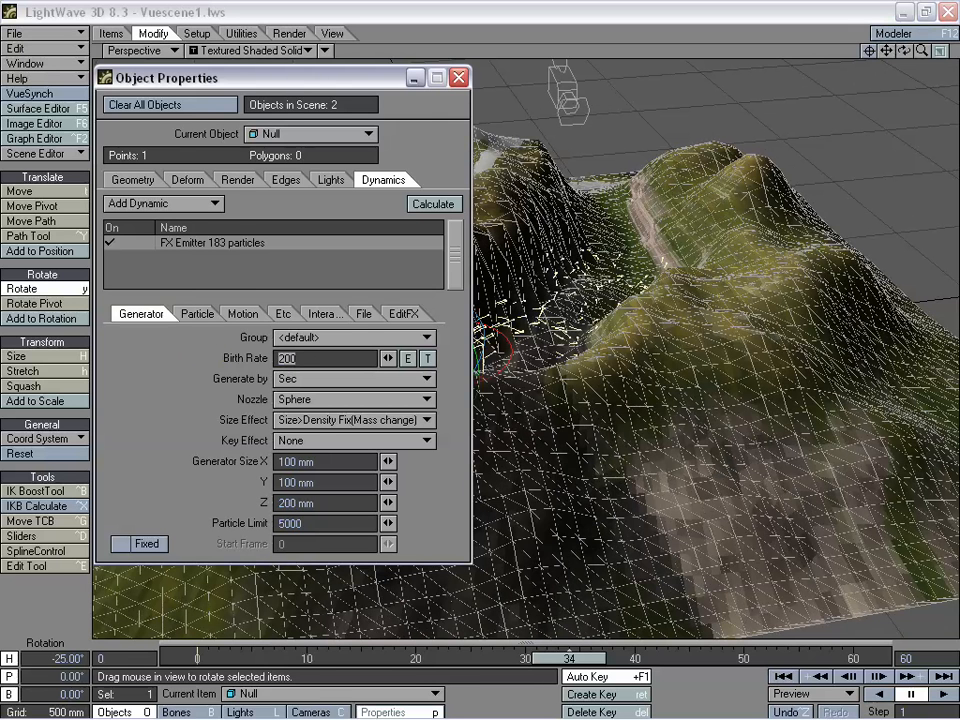
pyautogui.click(320, 338)
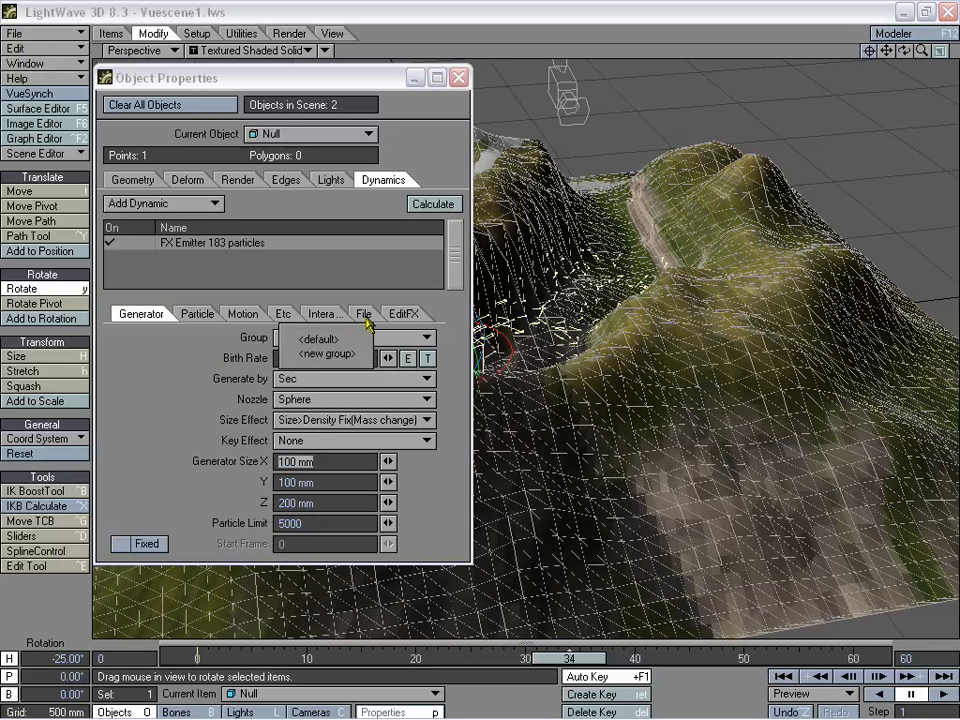
pyautogui.click(318, 339)
pyautogui.click(433, 203)
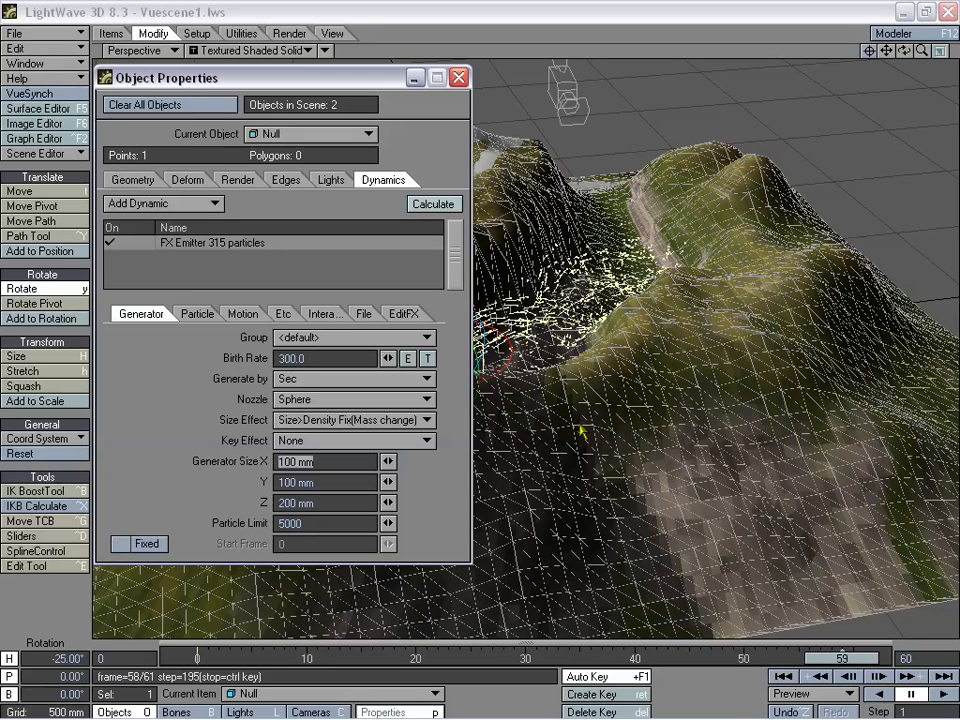
# Examine the recalculated particle flow in the Perspective view and through the Camera View by scrubbing the timeline.
pyautogui.moveTo(562, 657); pyautogui.dragTo(683, 657)
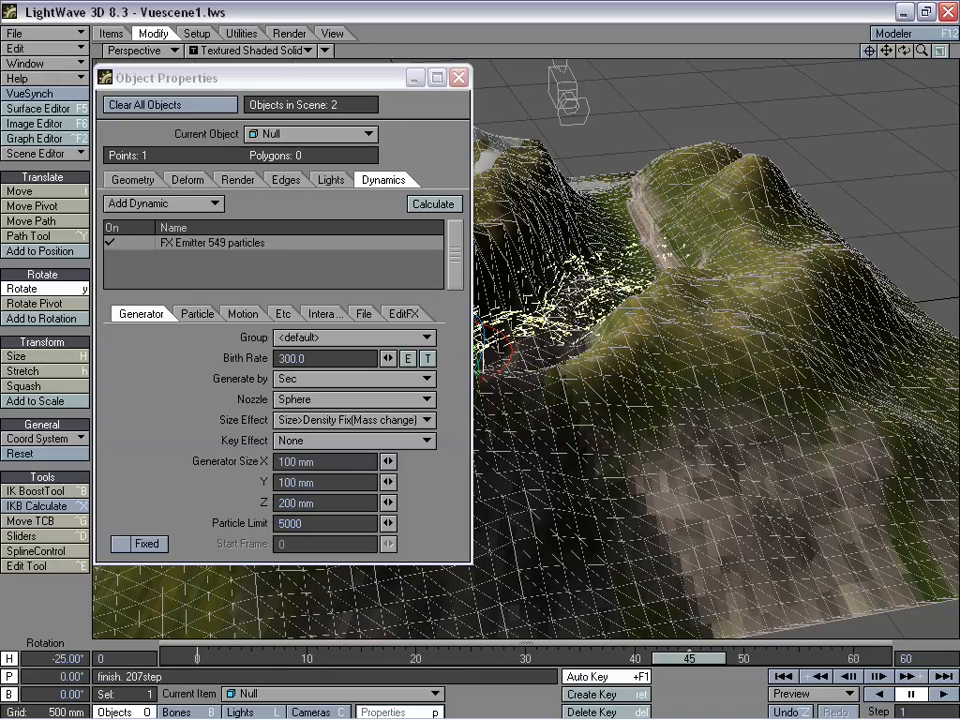
pyautogui.moveTo(907, 52); pyautogui.dragTo(930, 60)
pyautogui.moveTo(904, 50); pyautogui.dragTo(490, 222)
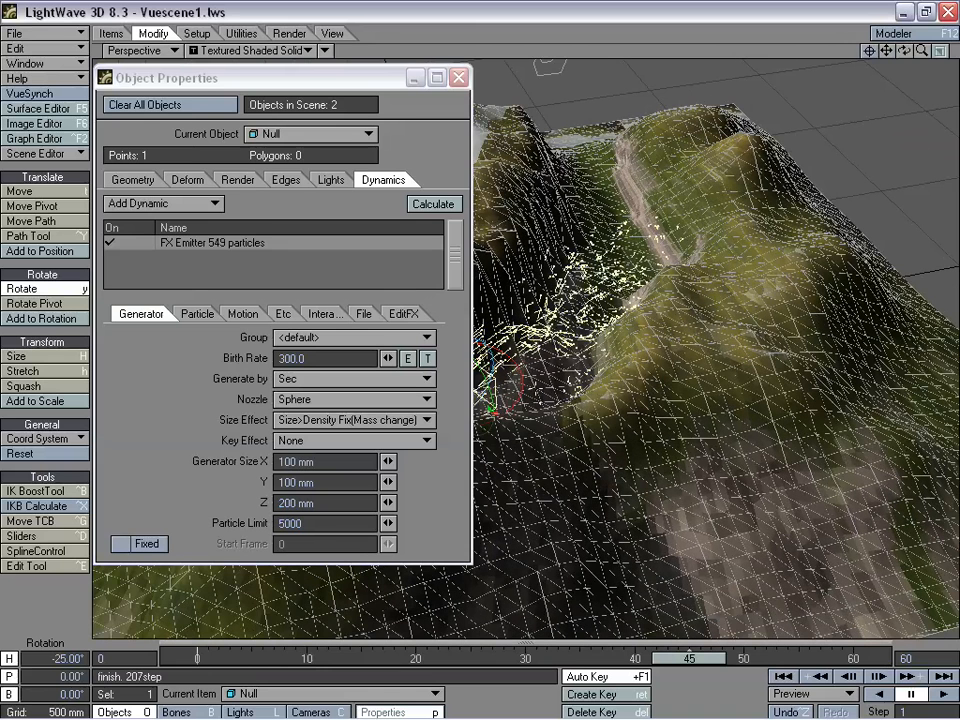
pyautogui.click(134, 50)
pyautogui.click(150, 79)
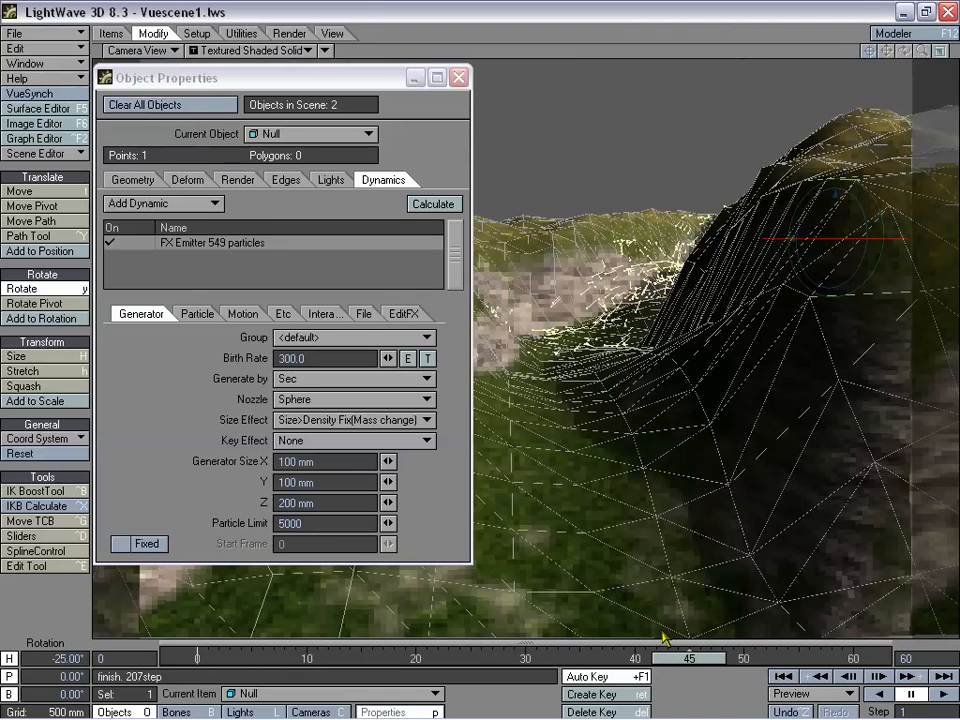
pyautogui.moveTo(668, 666); pyautogui.dragTo(470, 666)
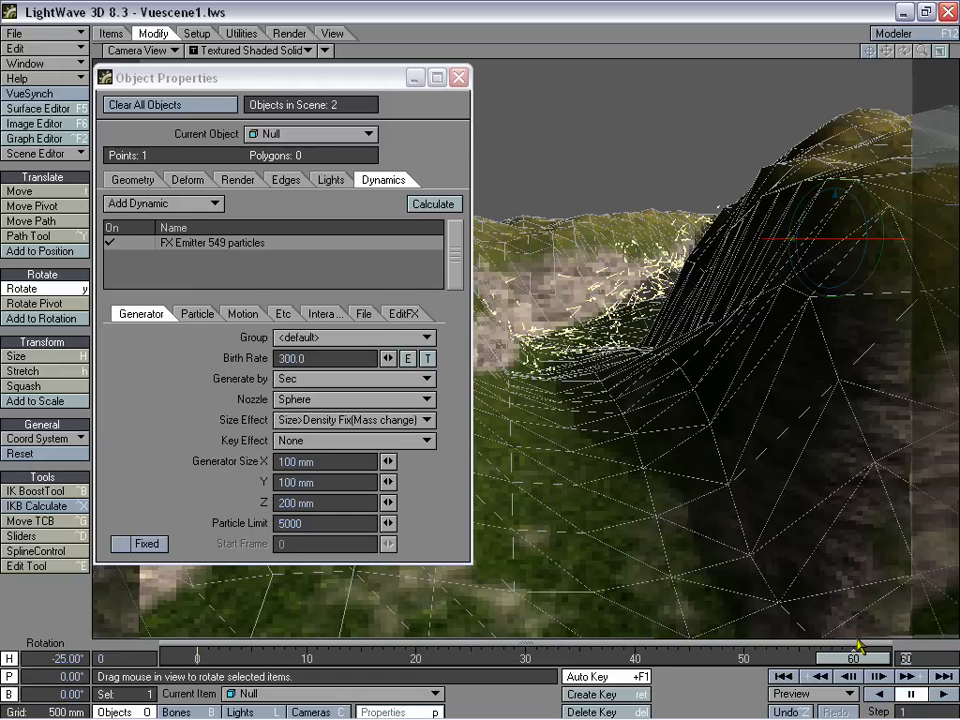
# Extend both the scene's last frame and the emitter's particle life time to 90 frames, and recalculate the dynamics.
pyautogui.write('90')
pyautogui.press('Return')
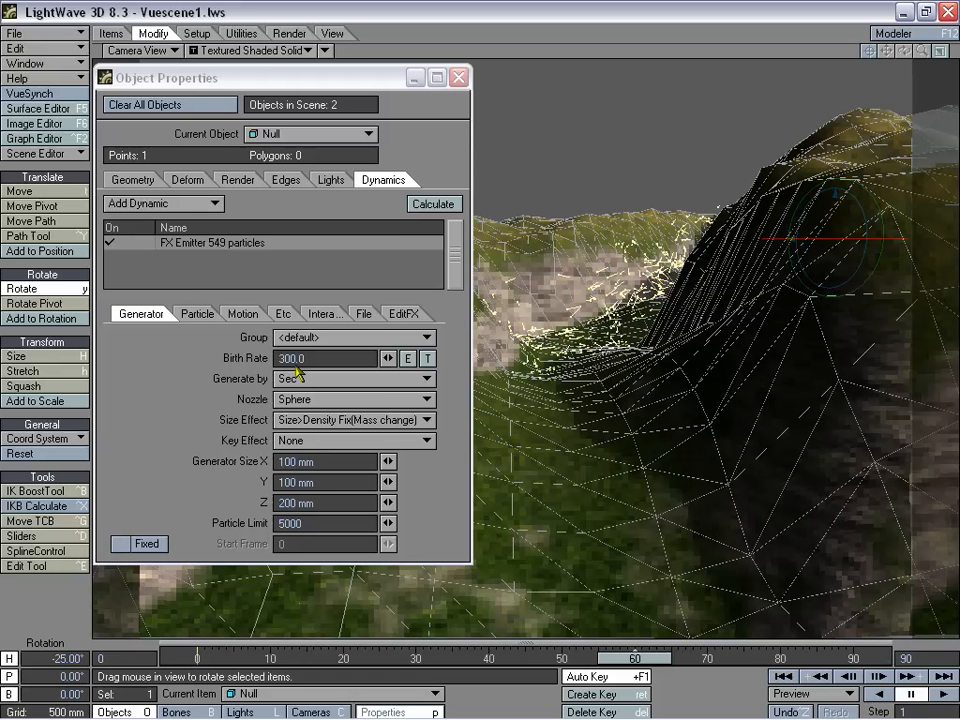
pyautogui.click(197, 313)
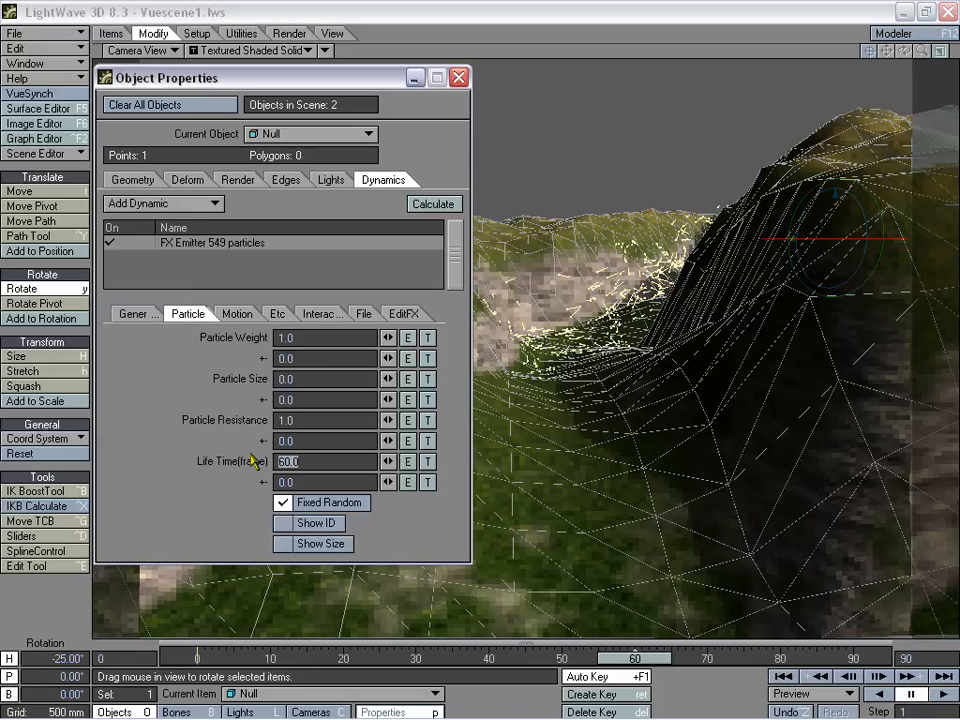
pyautogui.click(446, 205)
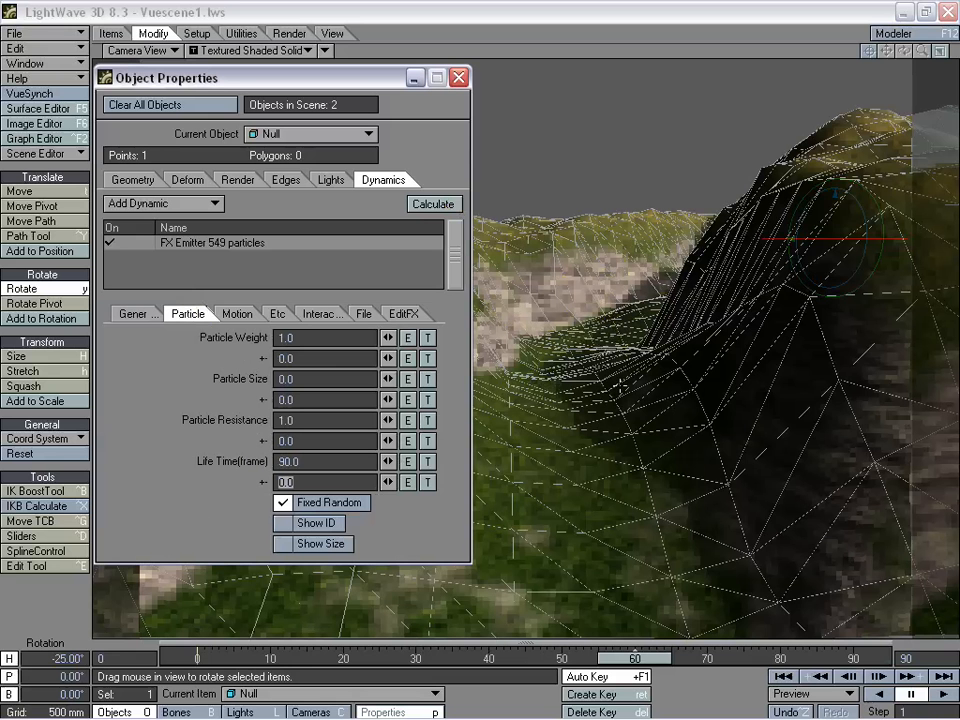
# Recalculate the Null emitter's particle dynamics while viewing the terrain in the Perspective view.
pyautogui.click(133, 49)
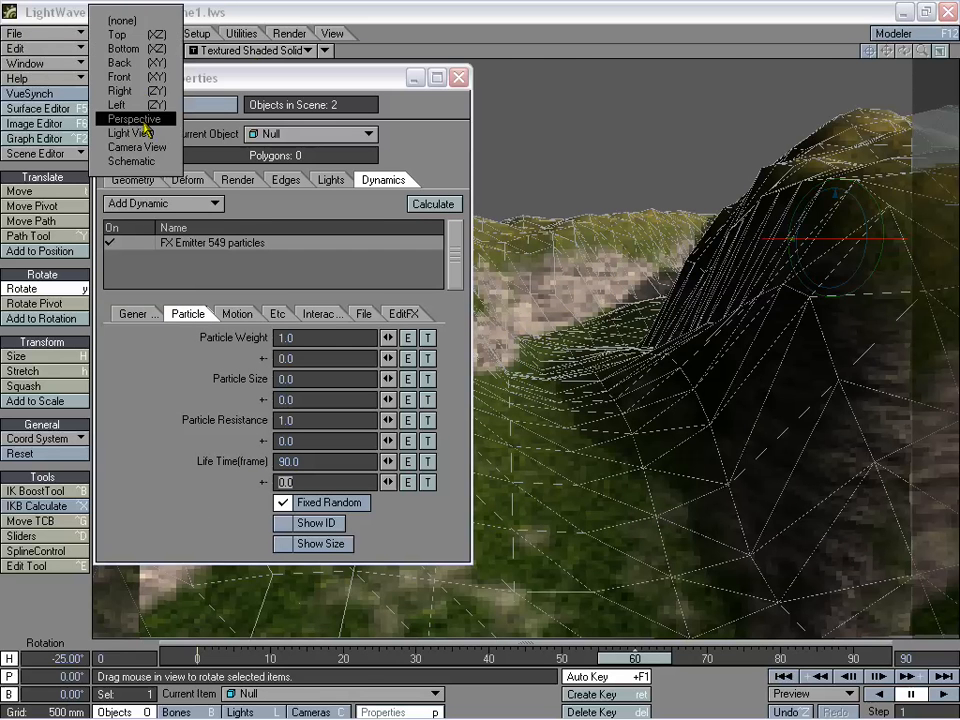
pyautogui.click(133, 118)
pyautogui.click(435, 204)
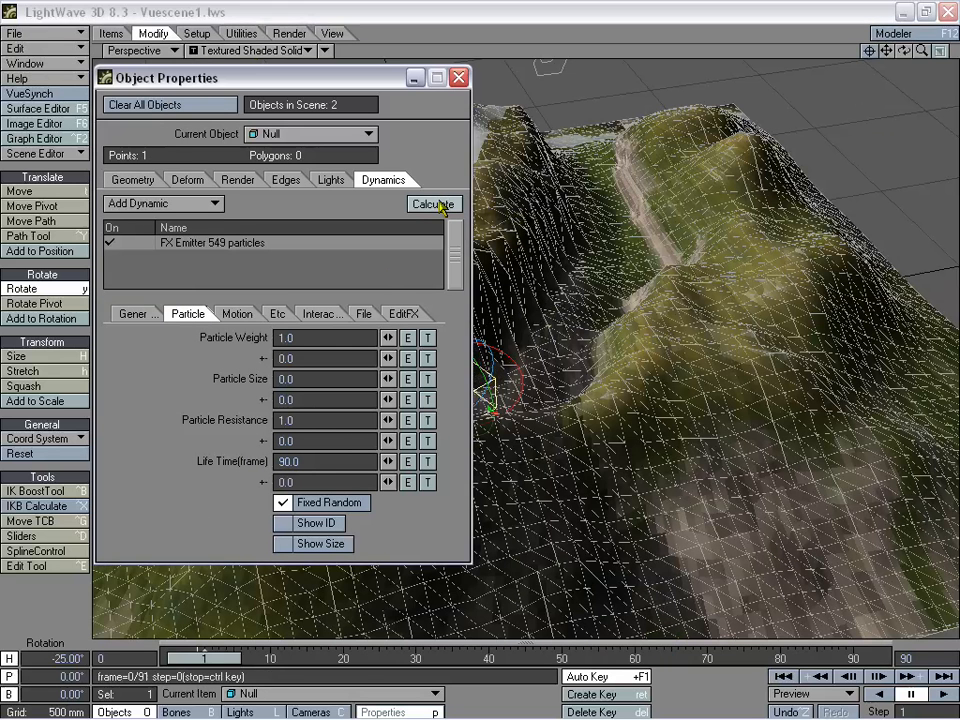
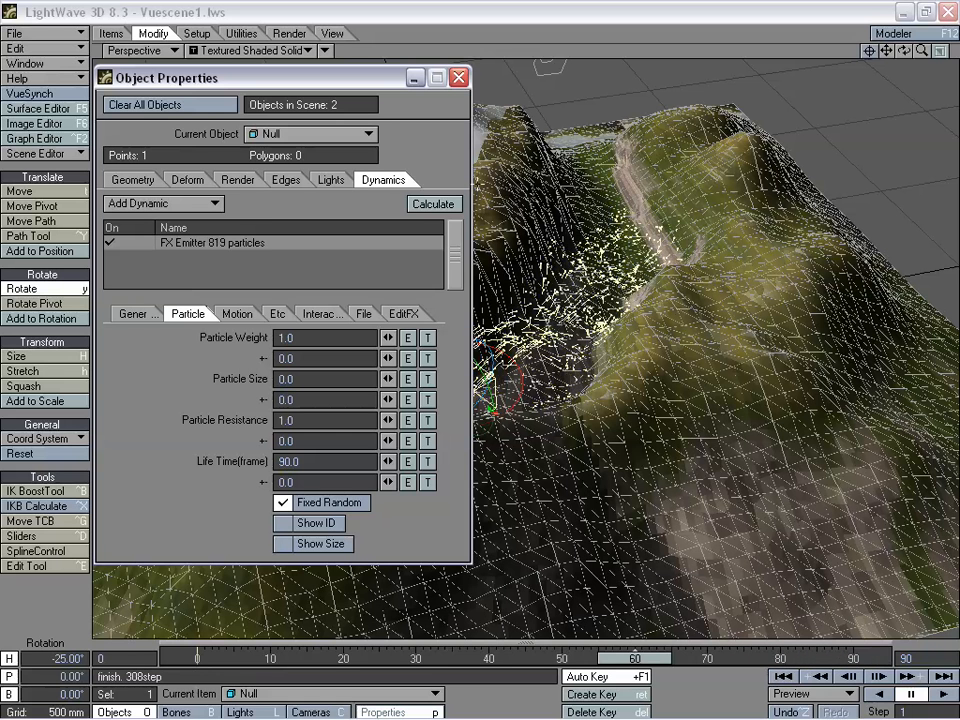
# Review the recalculated particle flow through the Camera View by scrubbing the timeline, and close the object properties.
pyautogui.click(135, 50)
pyautogui.click(160, 71)
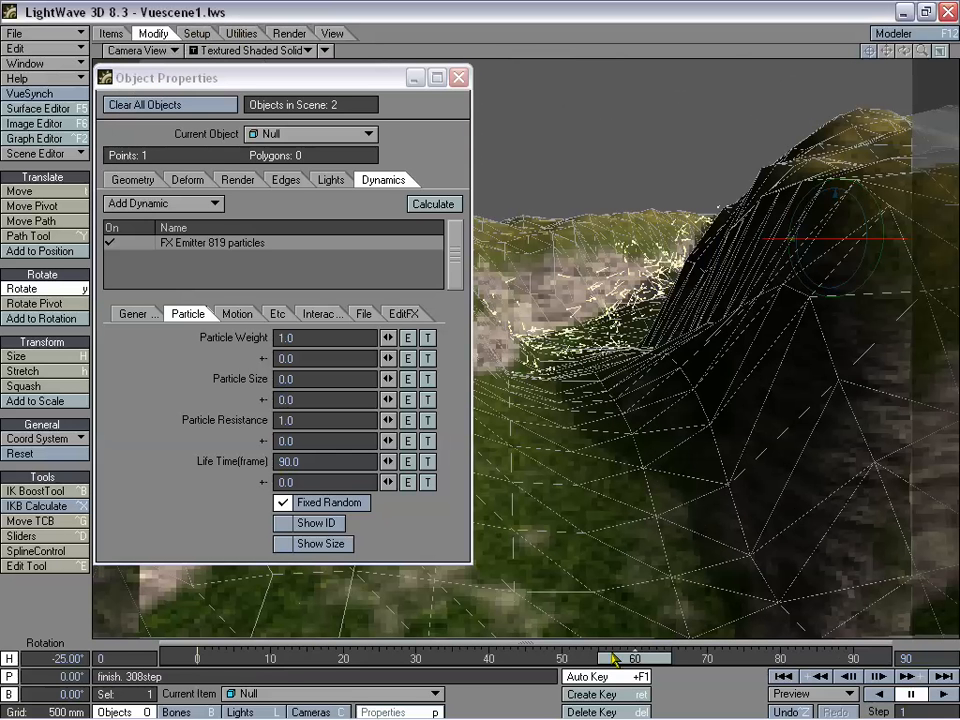
pyautogui.moveTo(636, 657); pyautogui.dragTo(488, 657)
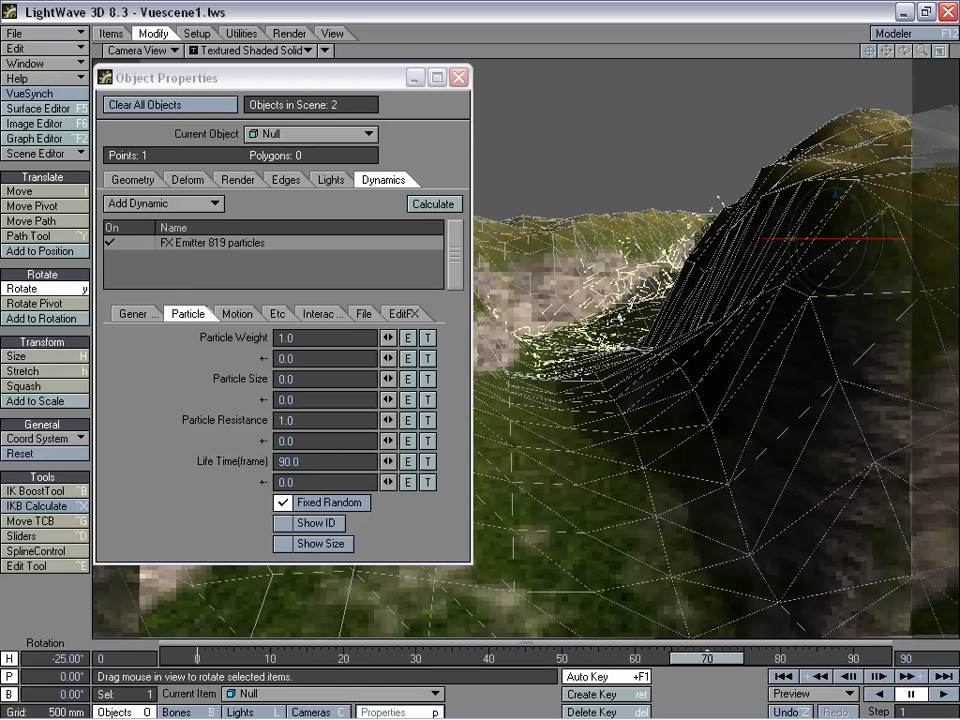
pyautogui.click(459, 77)
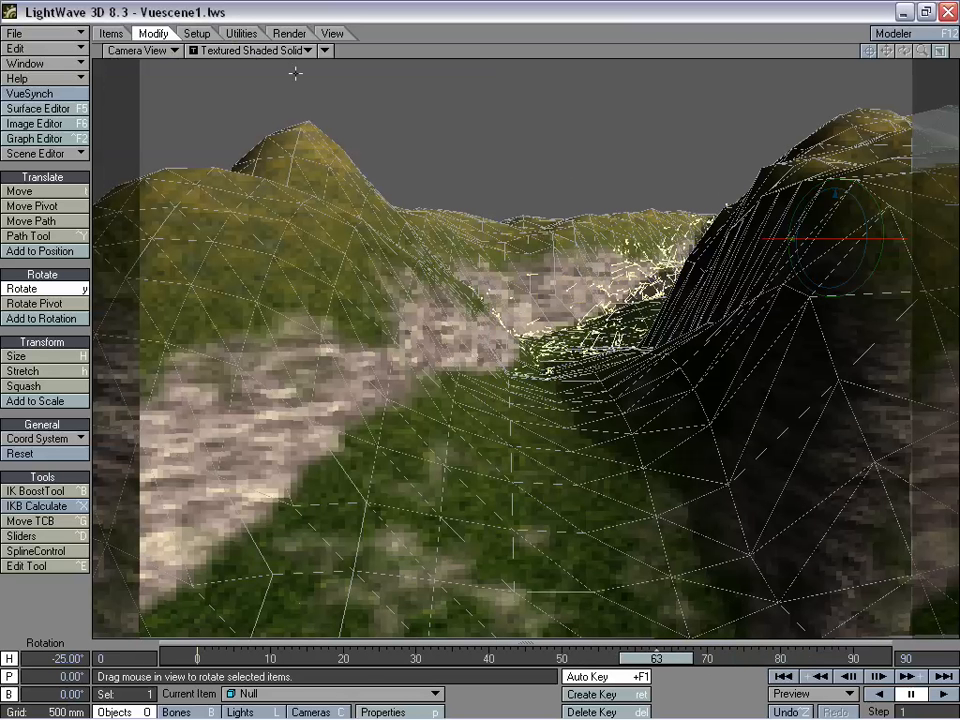
# Add a HyperVoxels volumetric to the scene's volumetric effects.
pyautogui.hotkey('ctrl', 'F5')
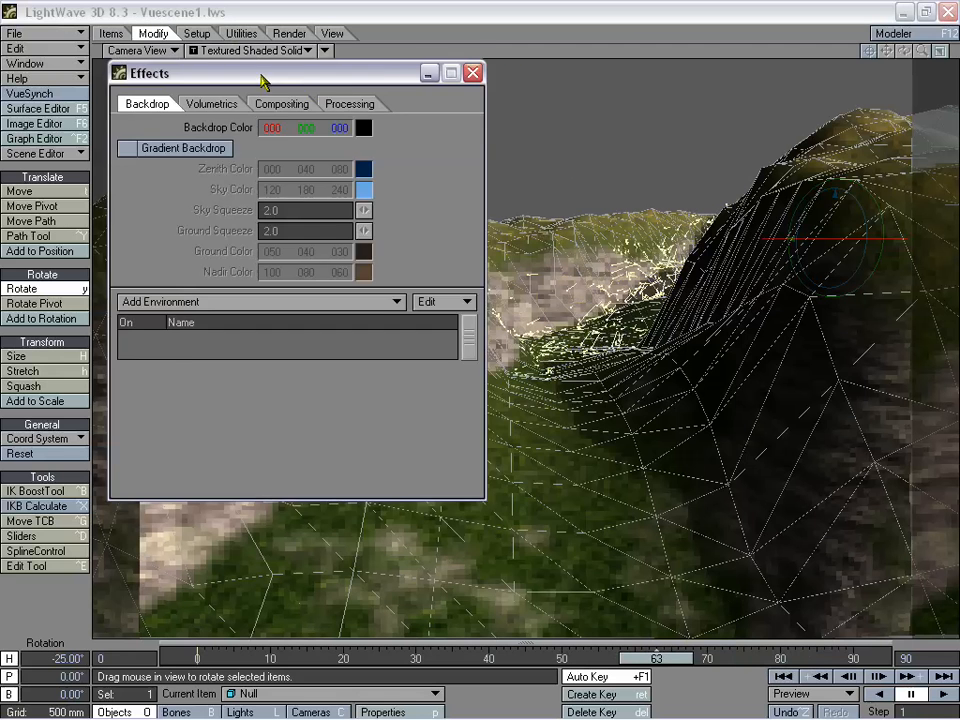
pyautogui.moveTo(262, 77)
pyautogui.mouseDown()
pyautogui.moveTo(297, 84)
pyautogui.moveTo(280, 83)
pyautogui.mouseUp()
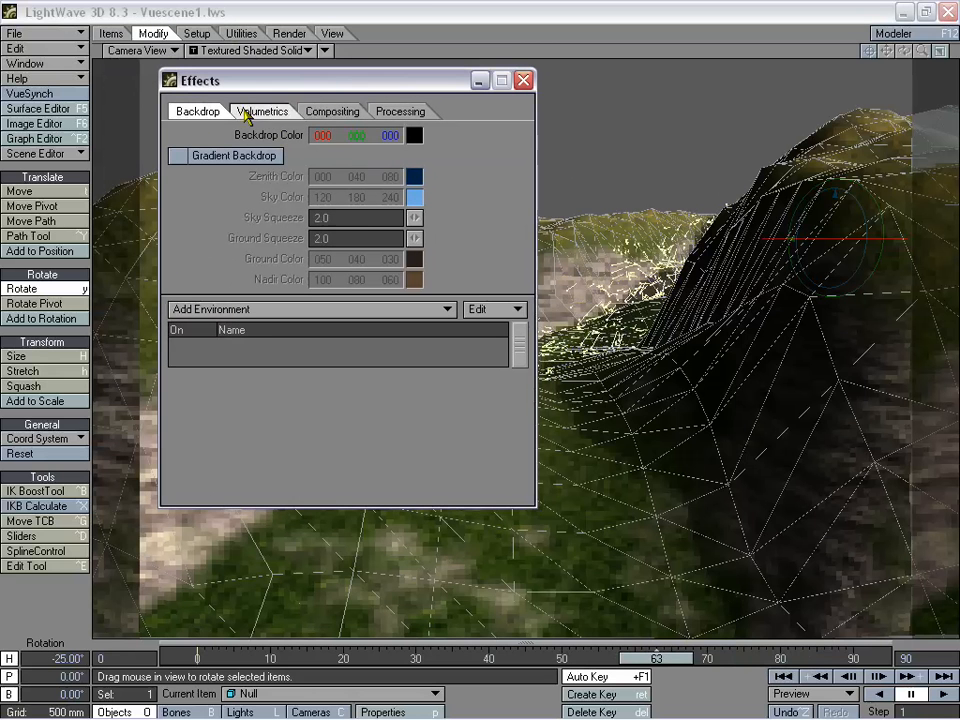
pyautogui.click(262, 111)
pyautogui.moveTo(341, 90); pyautogui.dragTo(280, 82)
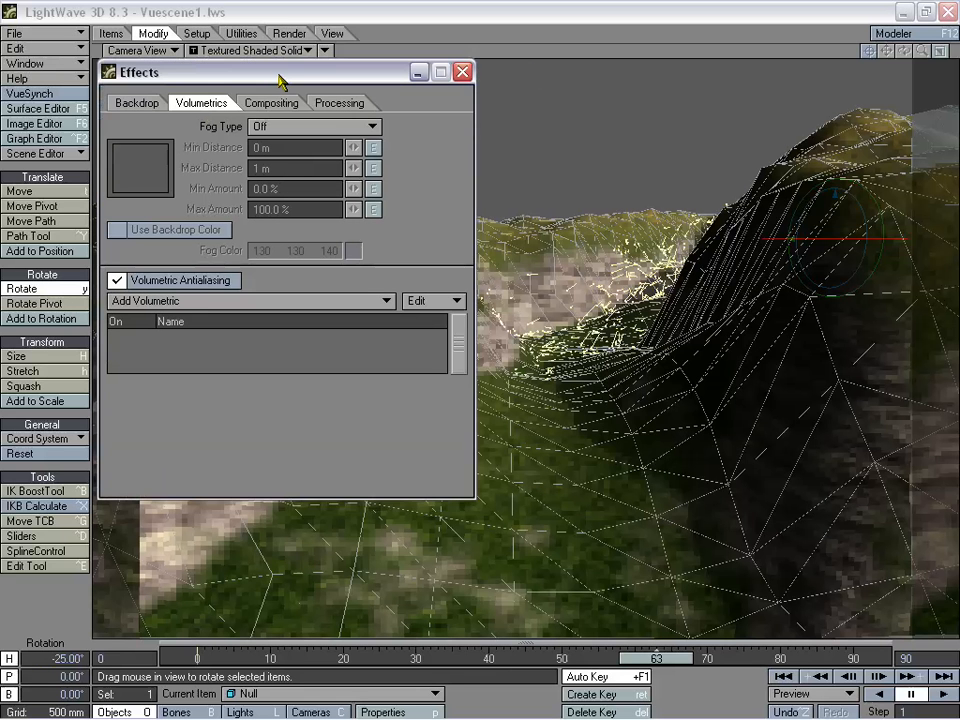
pyautogui.click(270, 300)
pyautogui.click(277, 297)
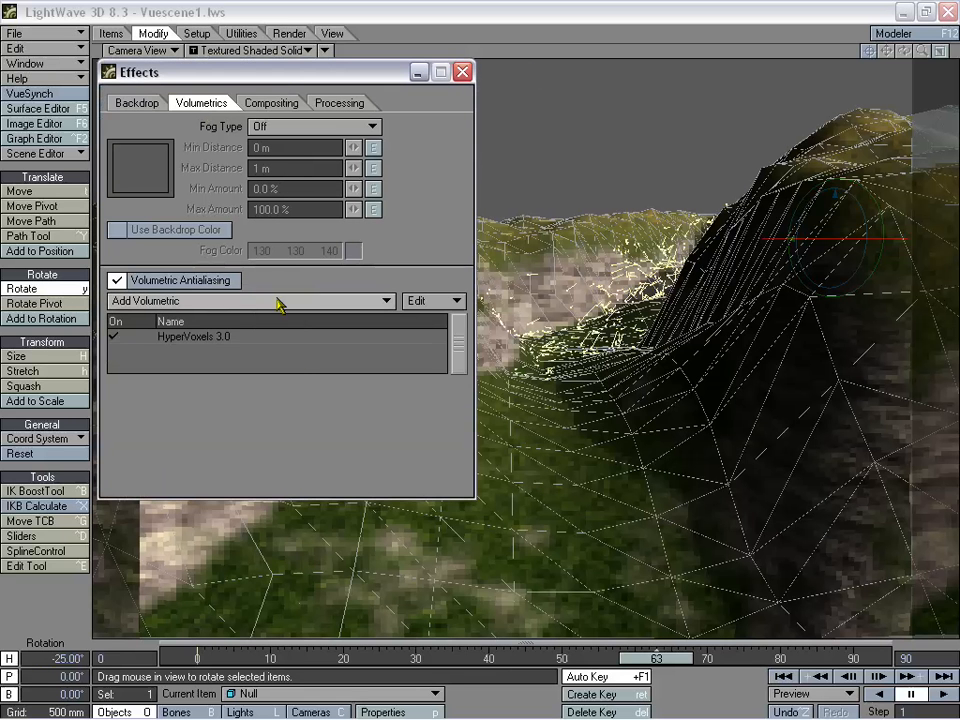
# Open the HyperVoxels settings, activate them for the Null emitter, and close the Effects window.
pyautogui.doubleClick(214, 337)
pyautogui.moveTo(418, 154); pyautogui.dragTo(547, 168)
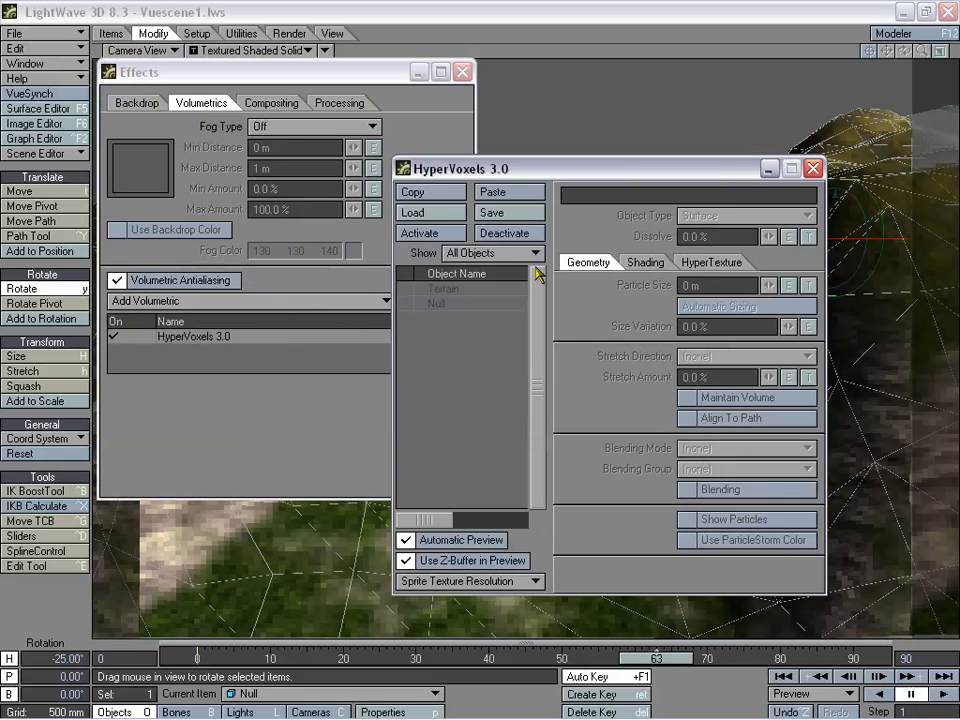
pyautogui.click(440, 305)
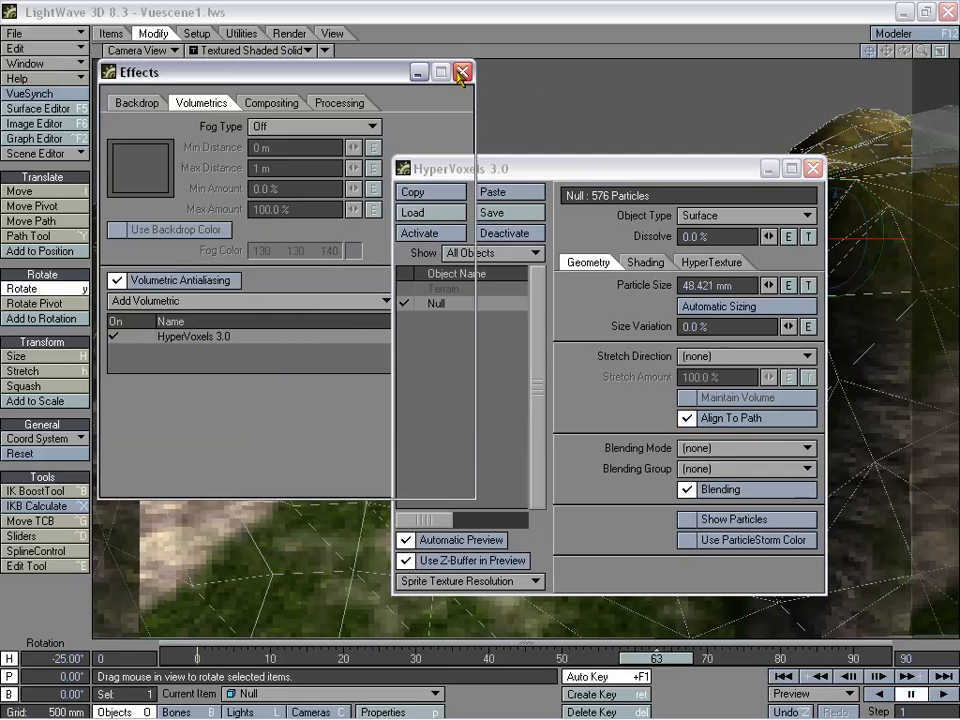
pyautogui.click(462, 72)
# Open the VIPER preview beside the HyperVoxels settings and render the Null's voxels in it.
pyautogui.press('F7')
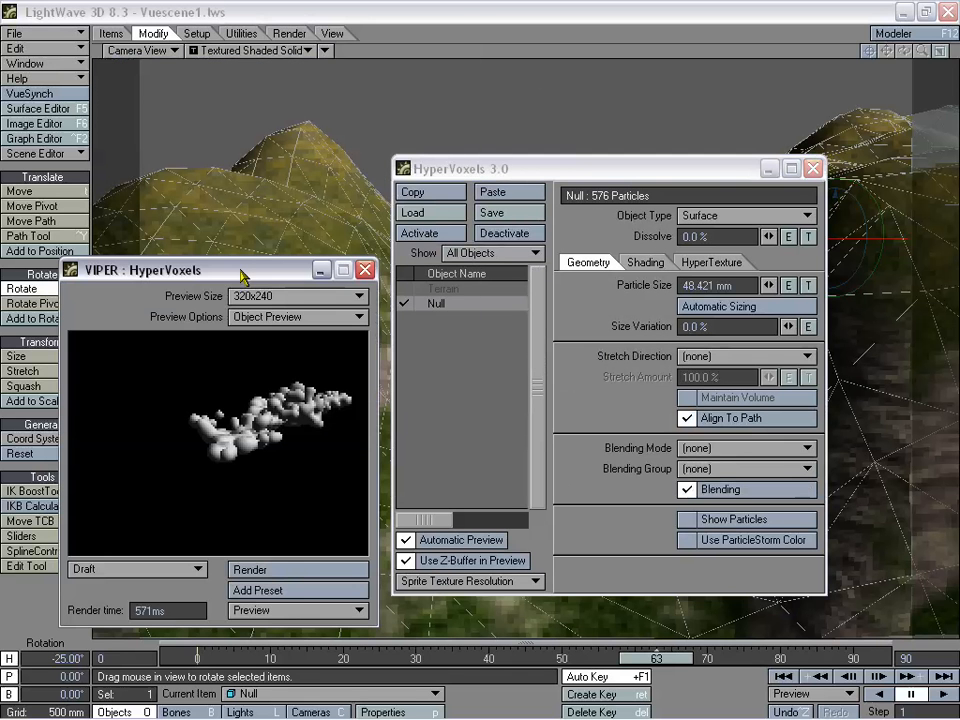
pyautogui.moveTo(243, 274); pyautogui.dragTo(253, 184)
pyautogui.click(317, 482)
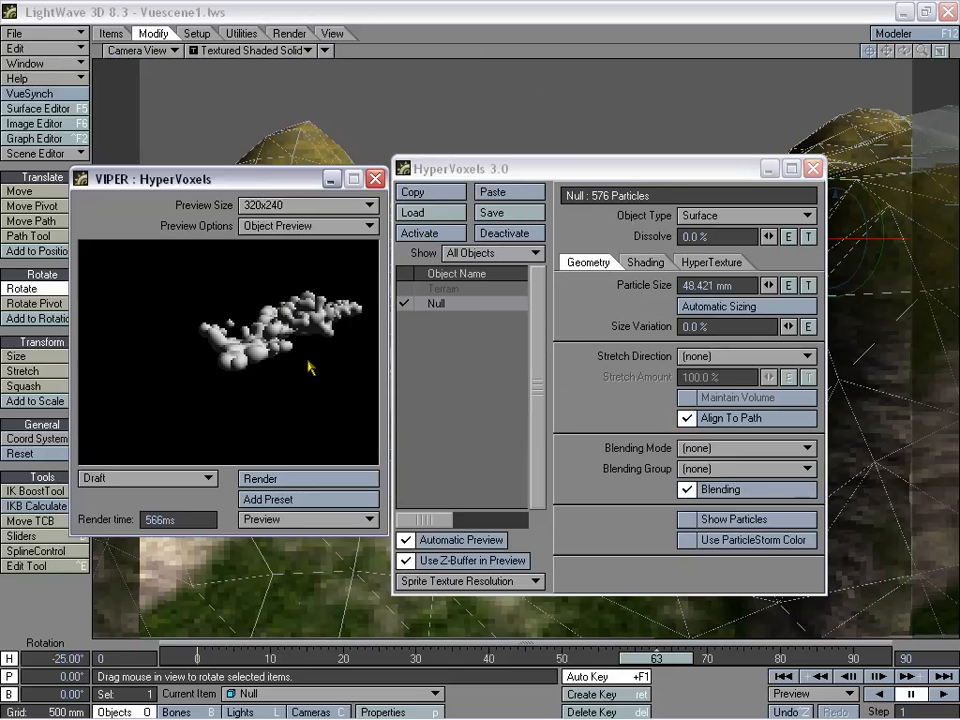
# Open the HyperVoxels preset shelf and browse its Fire&Smoke presets.
pyautogui.press('F8')
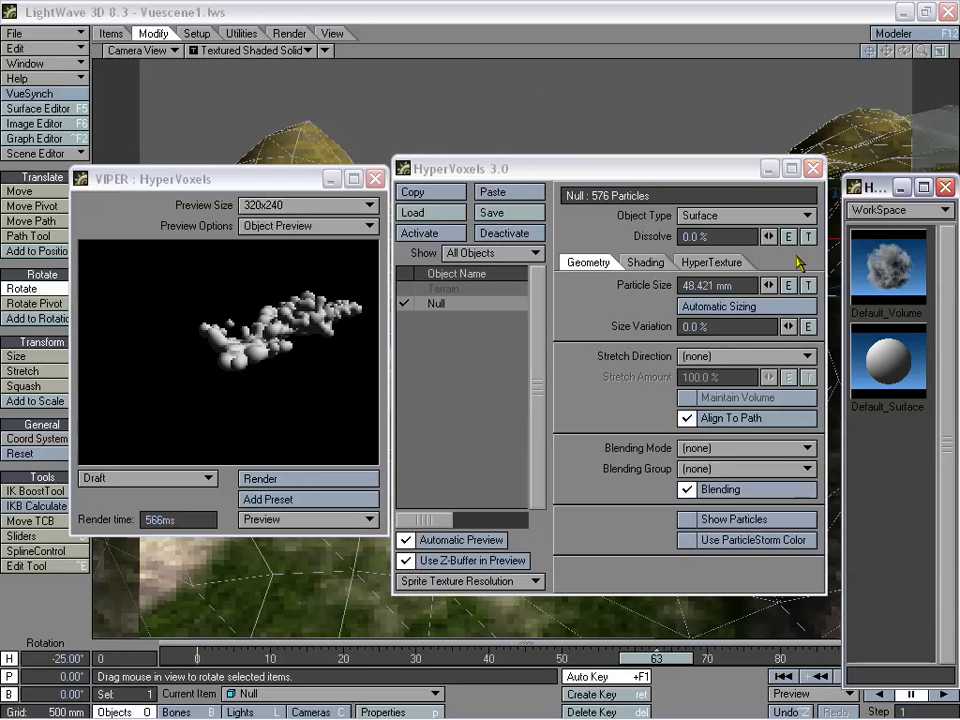
pyautogui.click(898, 210)
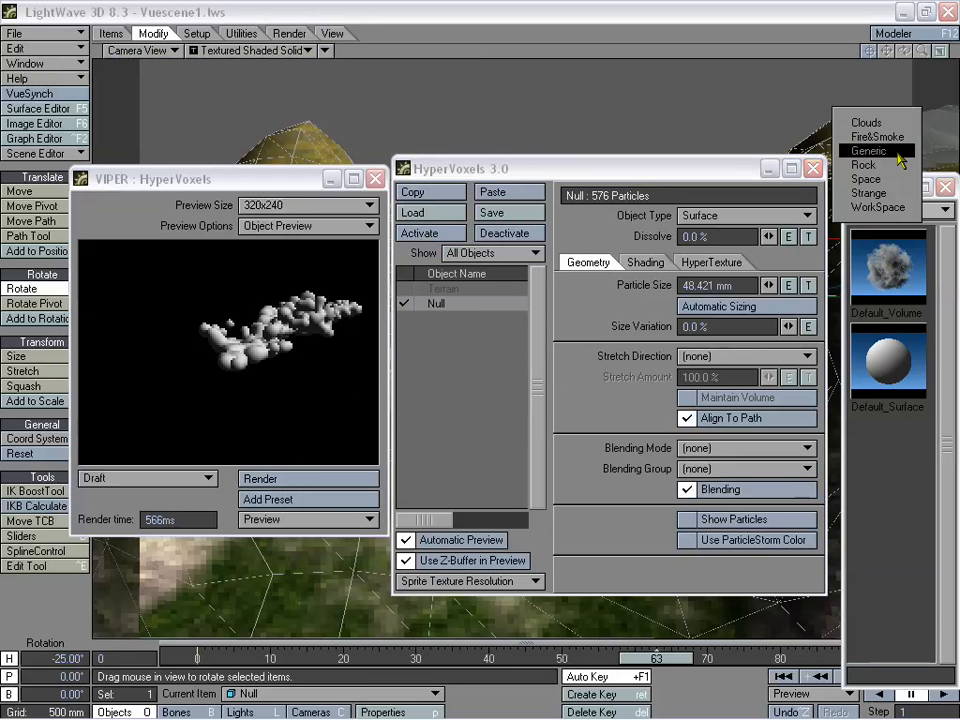
pyautogui.click(868, 139)
pyautogui.scroll(-5, 935, 450)
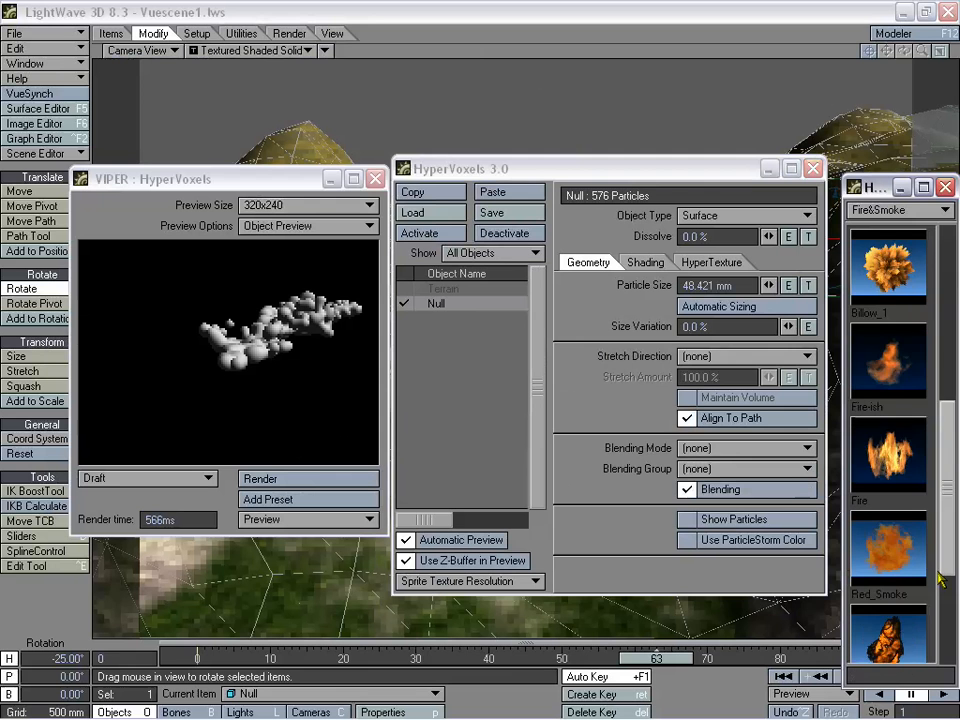
pyautogui.scroll(1, 905, 500)
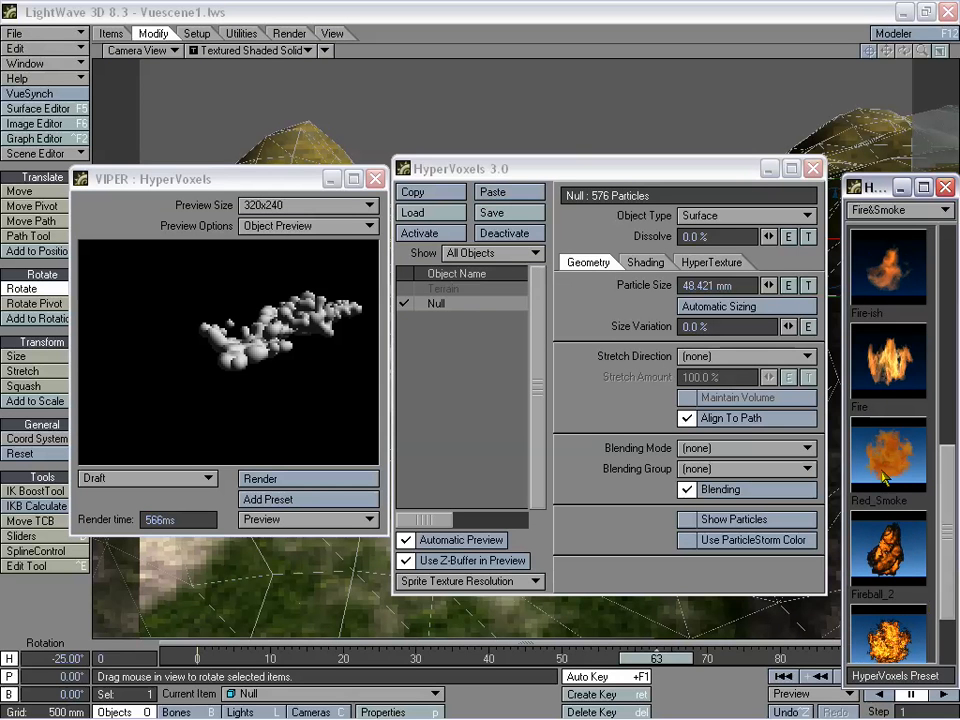
# Try the Fire preset and the Fire-ish preset on the Null's HyperVoxels, and refresh the VIPER preview.
pyautogui.doubleClick(885, 366)
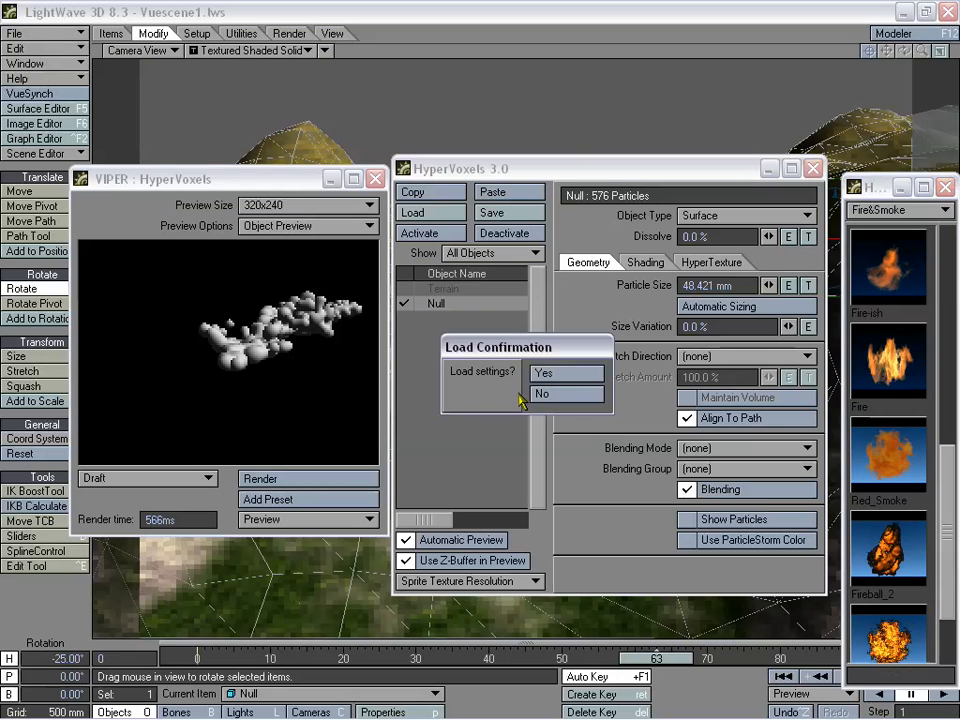
pyautogui.click(567, 373)
pyautogui.click(656, 377)
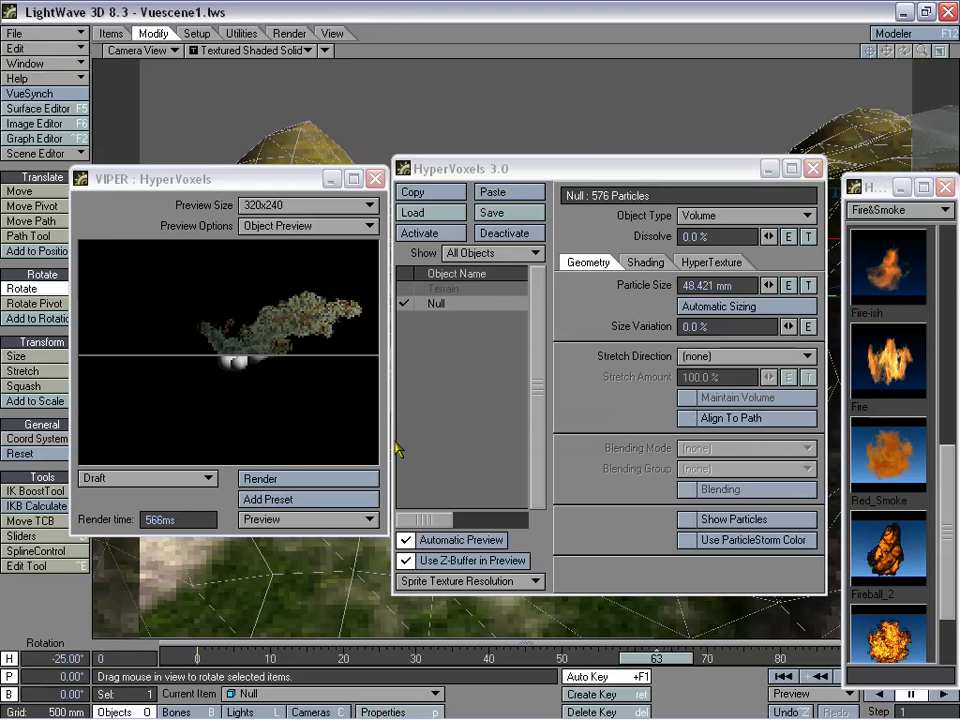
pyautogui.doubleClick(888, 287)
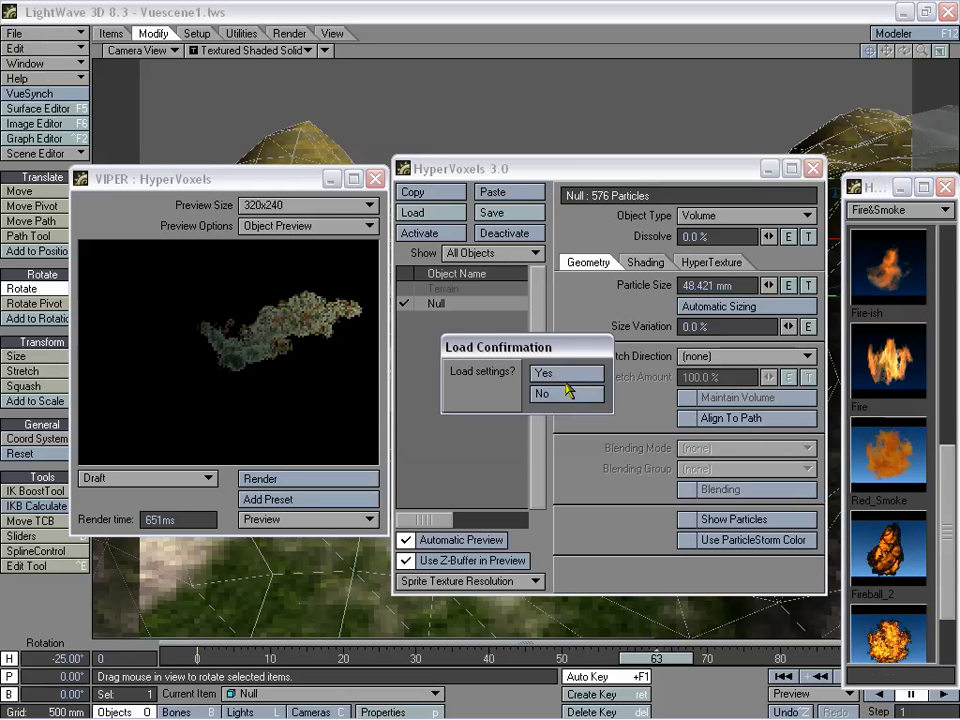
pyautogui.click(542, 373)
pyautogui.click(570, 369)
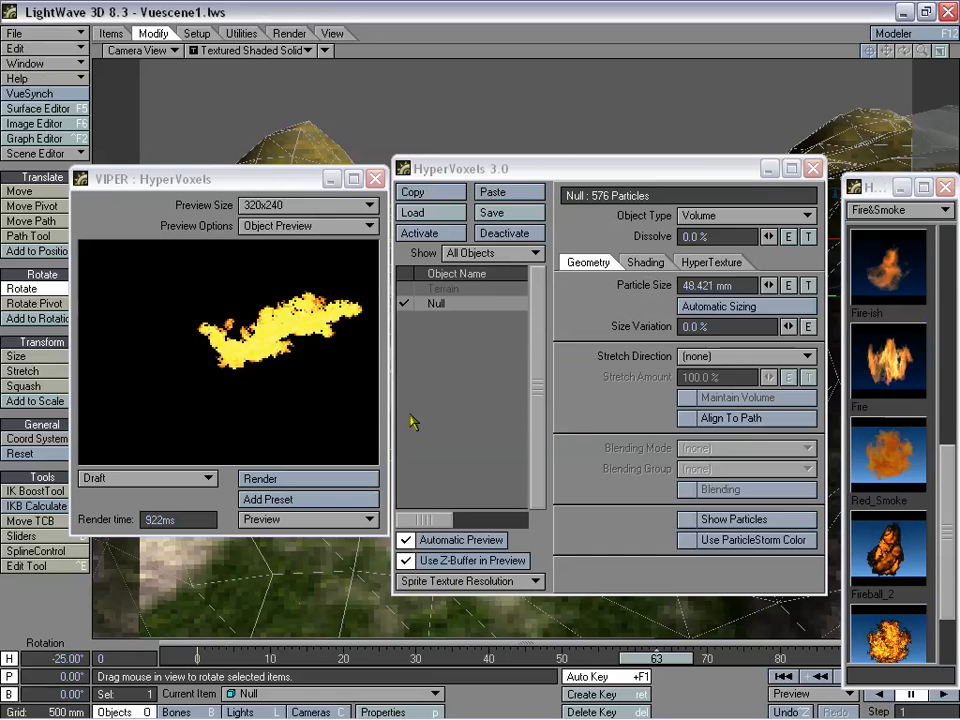
pyautogui.click(289, 477)
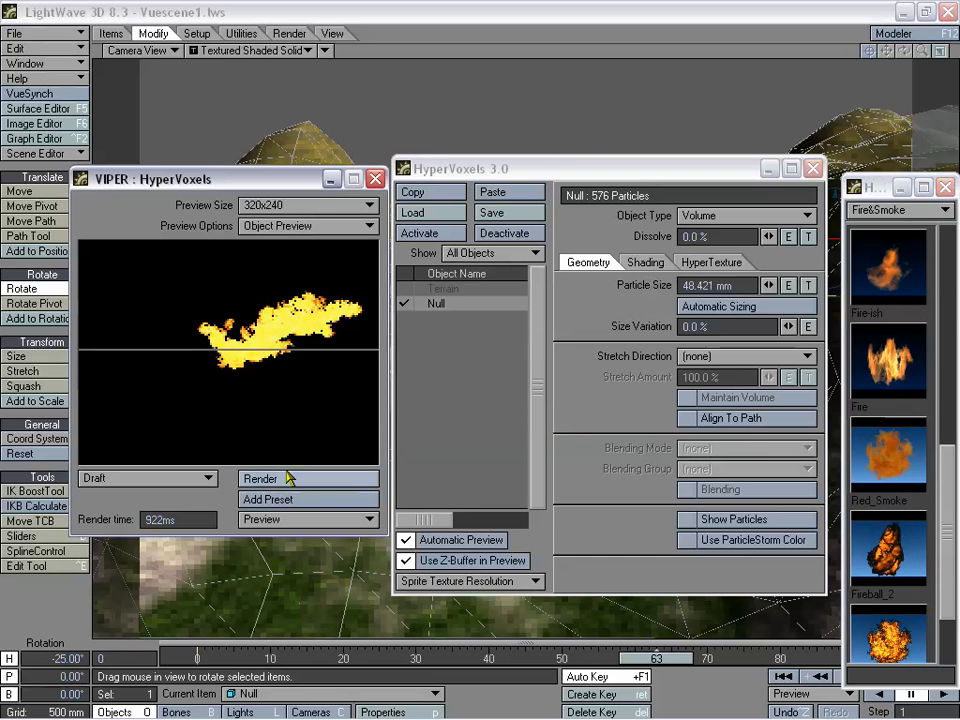
# Load the Smoke preset onto the Null's HyperVoxels and refresh the VIPER preview at frame 62.
pyautogui.click(940, 482)
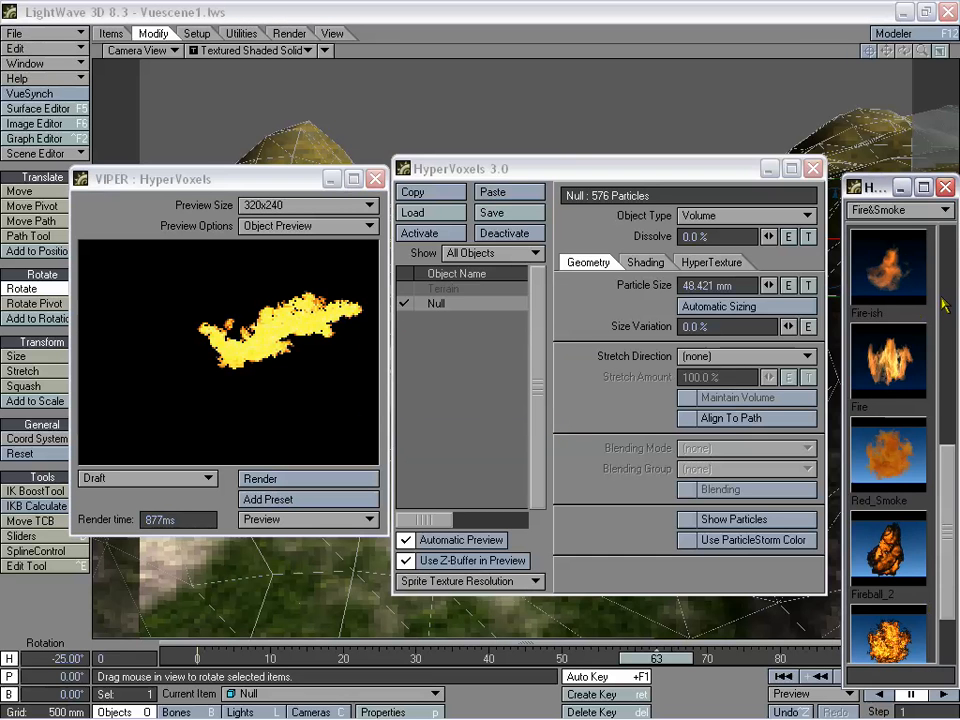
pyautogui.moveTo(947, 504); pyautogui.dragTo(949, 283)
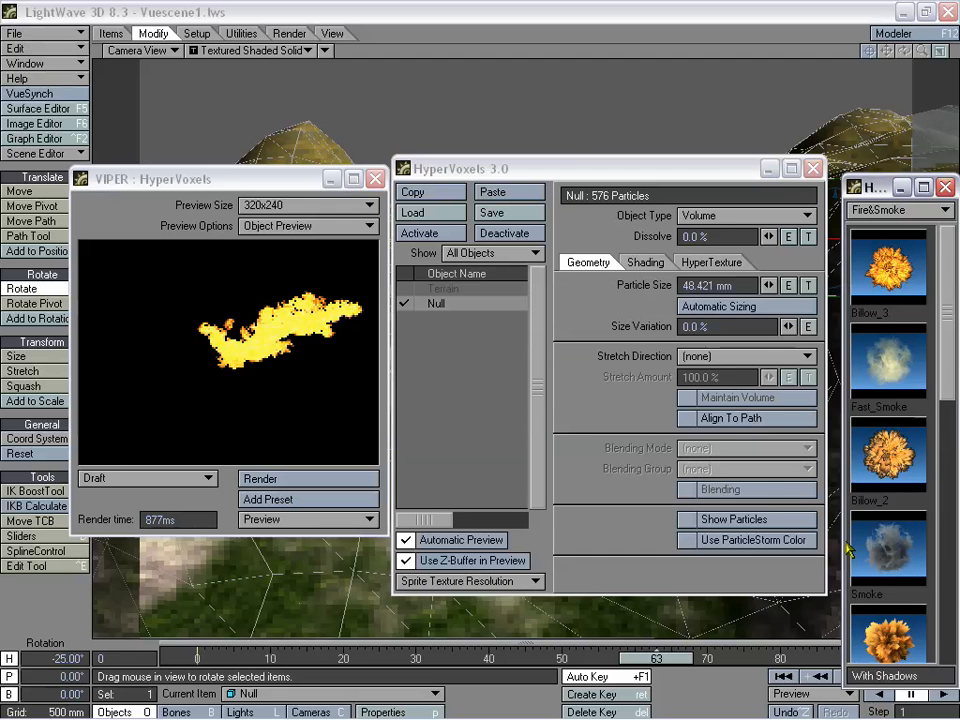
pyautogui.doubleClick(890, 458)
pyautogui.click(543, 376)
pyautogui.click(546, 391)
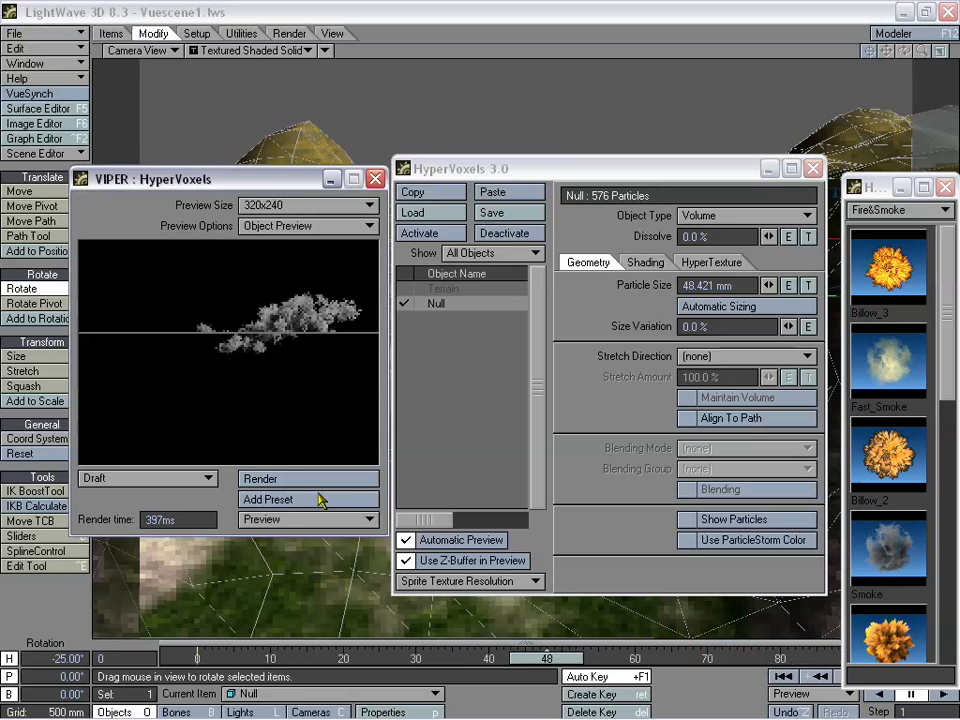
pyautogui.click(304, 480)
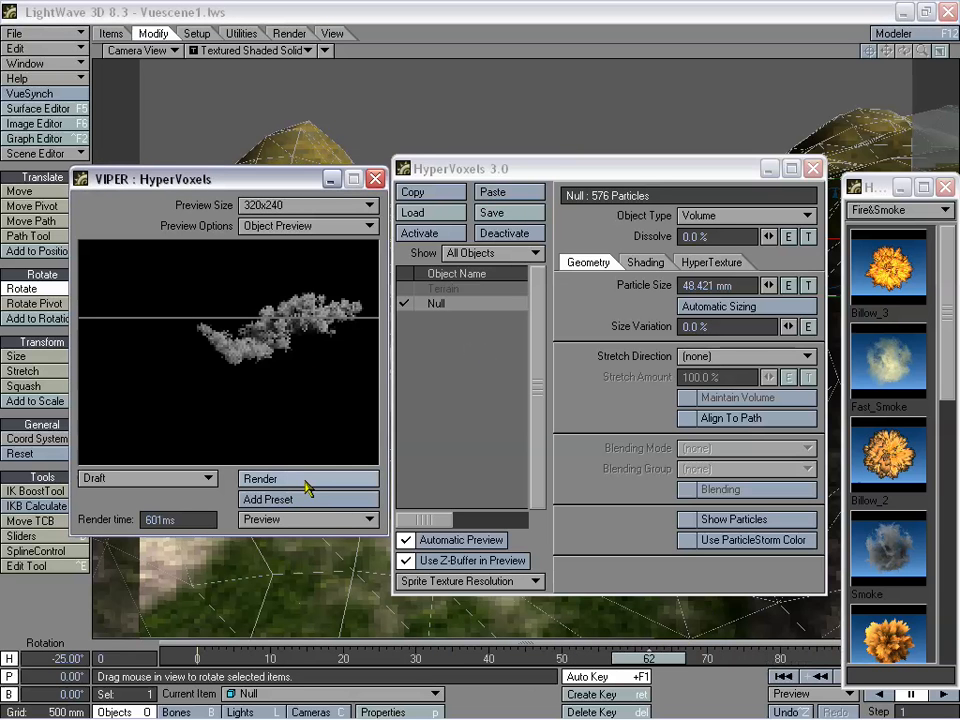
# Close the HyperVoxels settings, the preset shelf and the VIPER preview.
pyautogui.click(813, 169)
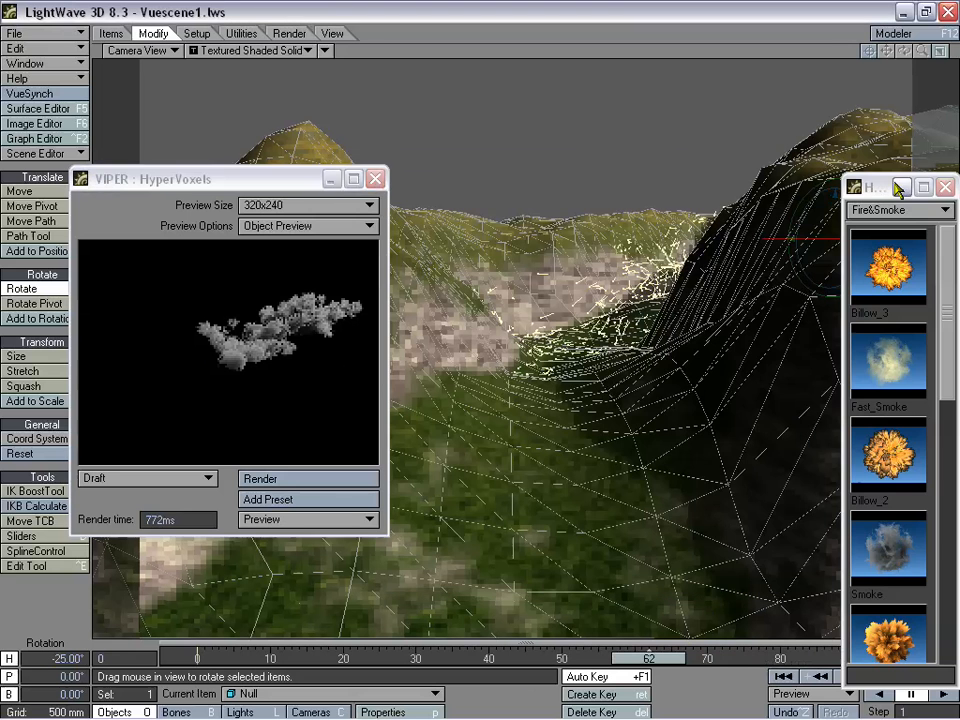
pyautogui.click(945, 187)
pyautogui.click(374, 178)
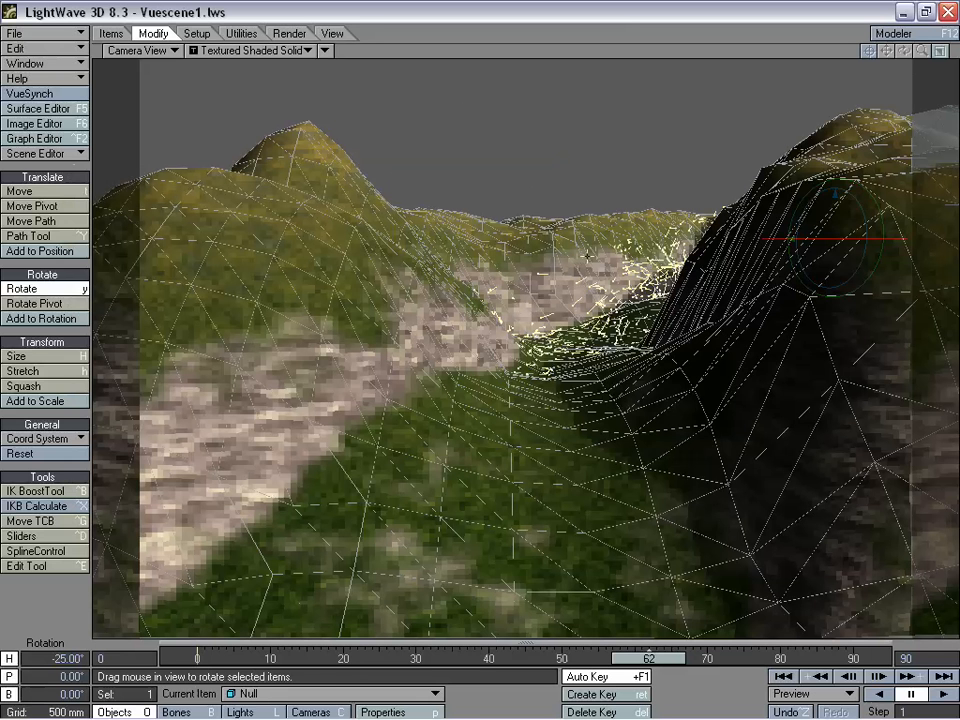
# Render frame 62 from the camera, inspect the rendered valley image, and close it.
pyautogui.click(289, 34)
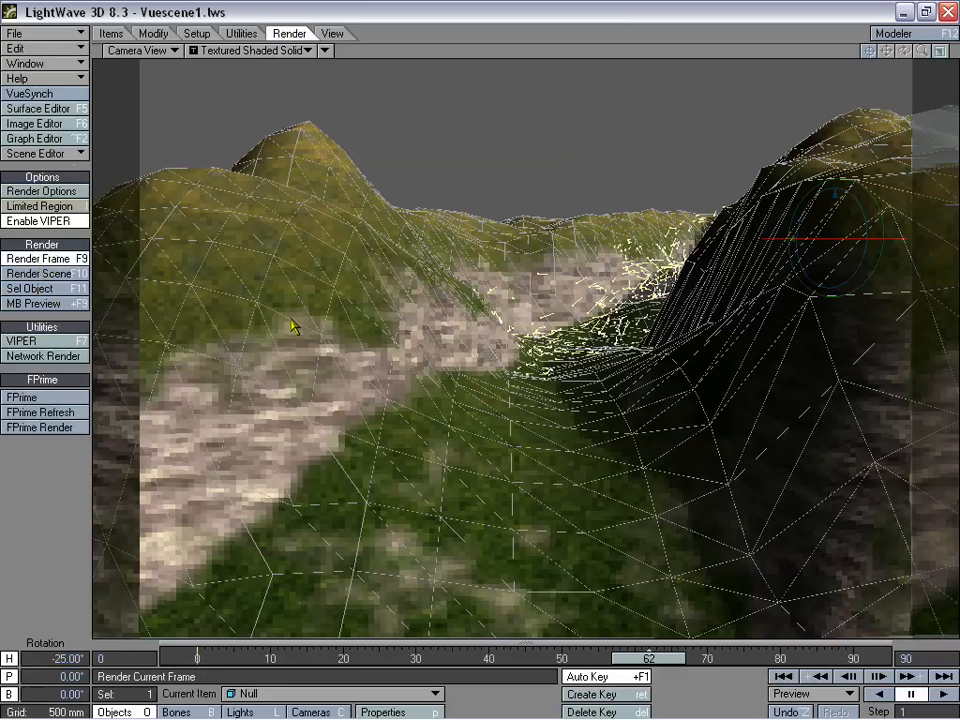
pyautogui.press('F9')
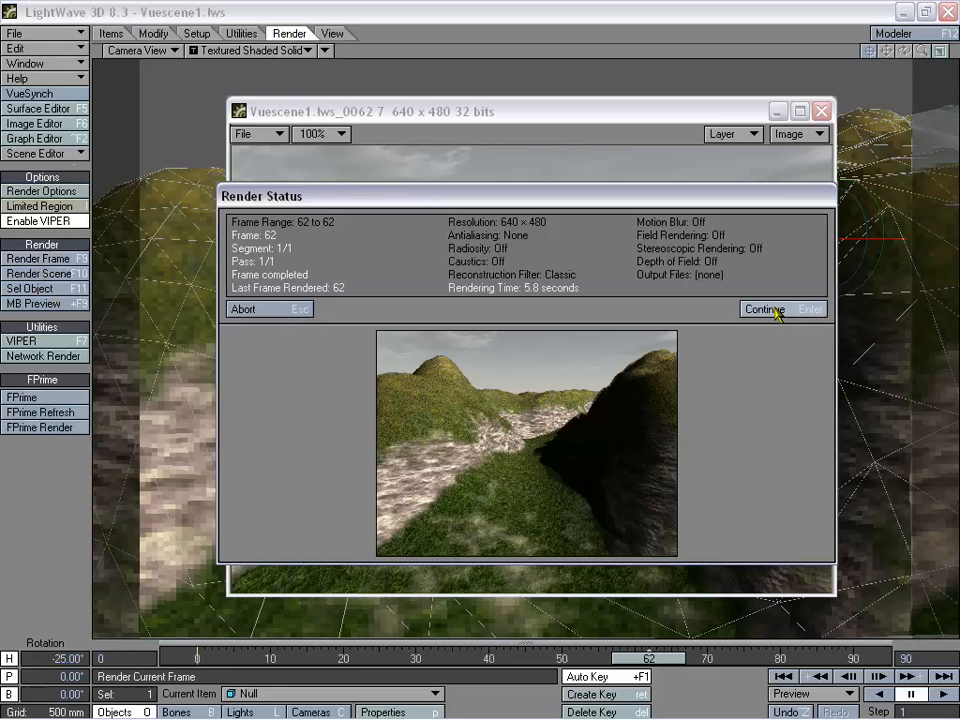
pyautogui.click(778, 311)
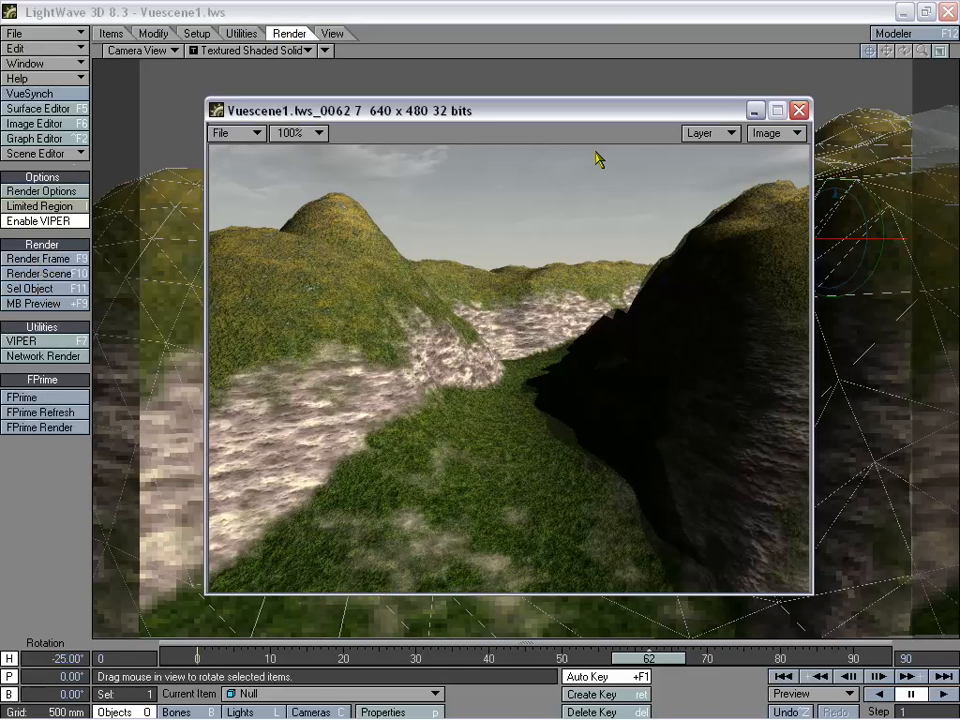
pyautogui.moveTo(572, 120); pyautogui.dragTo(564, 122)
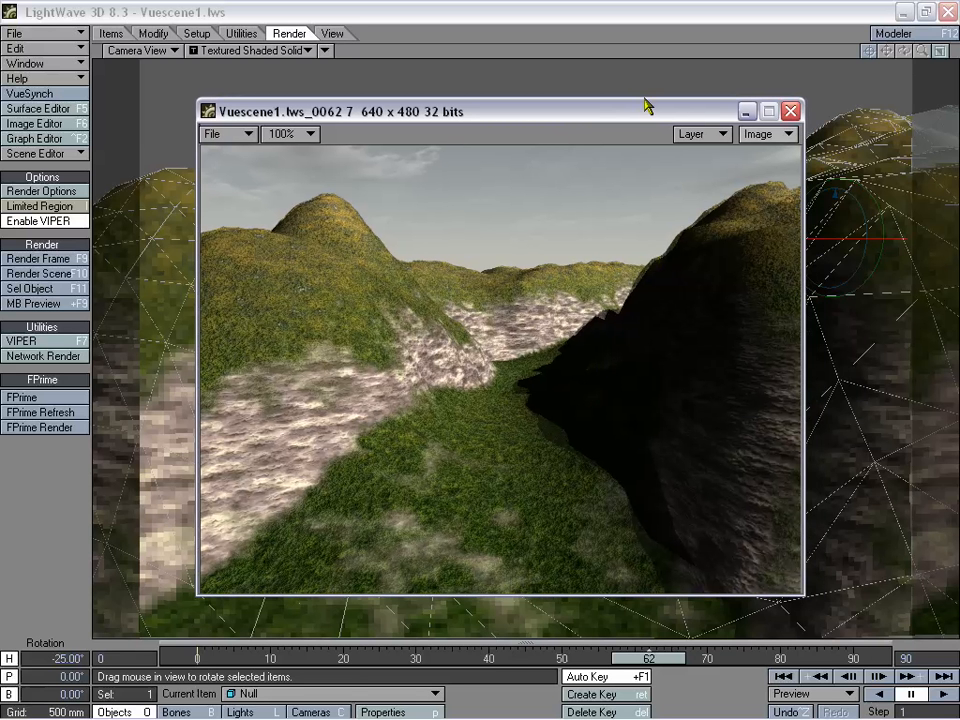
pyautogui.moveTo(640, 116); pyautogui.dragTo(640, 101)
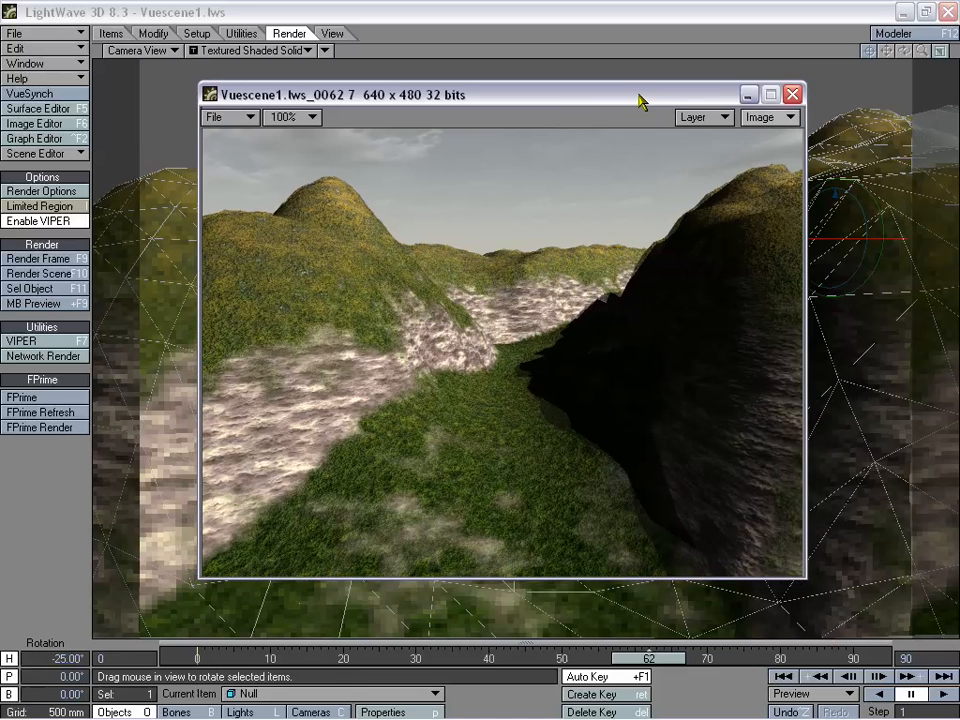
pyautogui.click(792, 94)
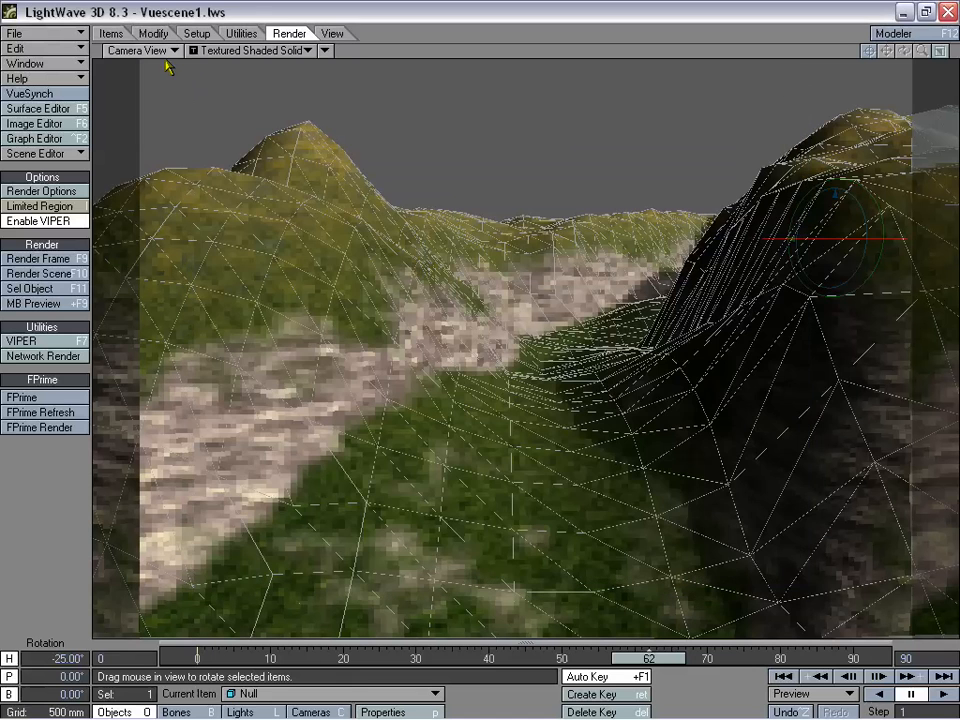
# Show the scene in perspective at frame 46 and recalculate the Null's particle dynamics.
pyautogui.click(125, 50)
pyautogui.click(172, 116)
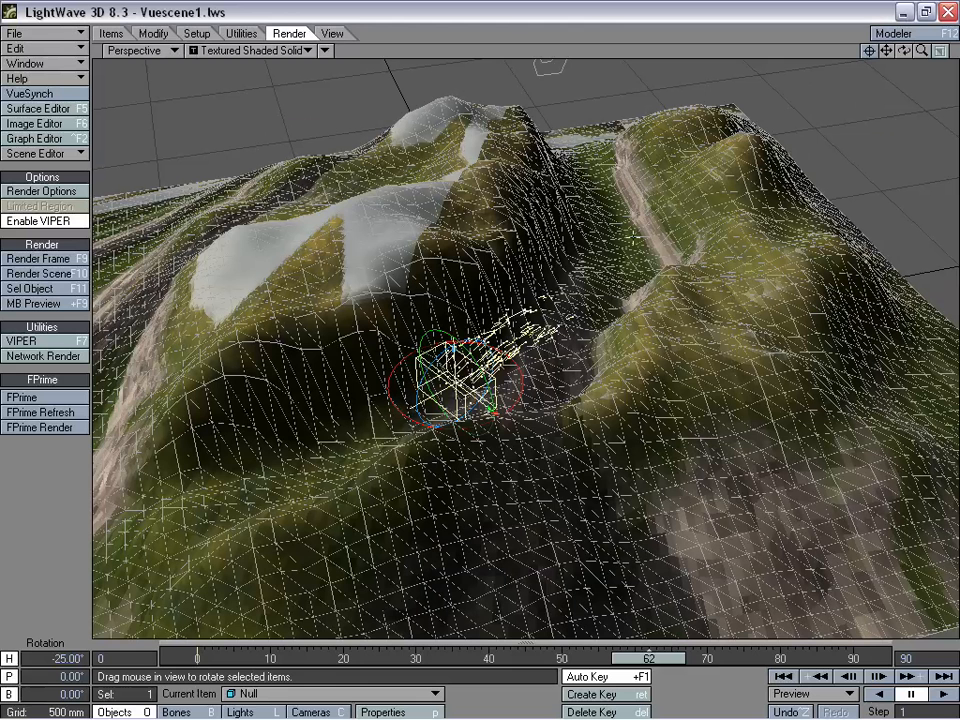
pyautogui.moveTo(638, 668); pyautogui.dragTo(532, 658)
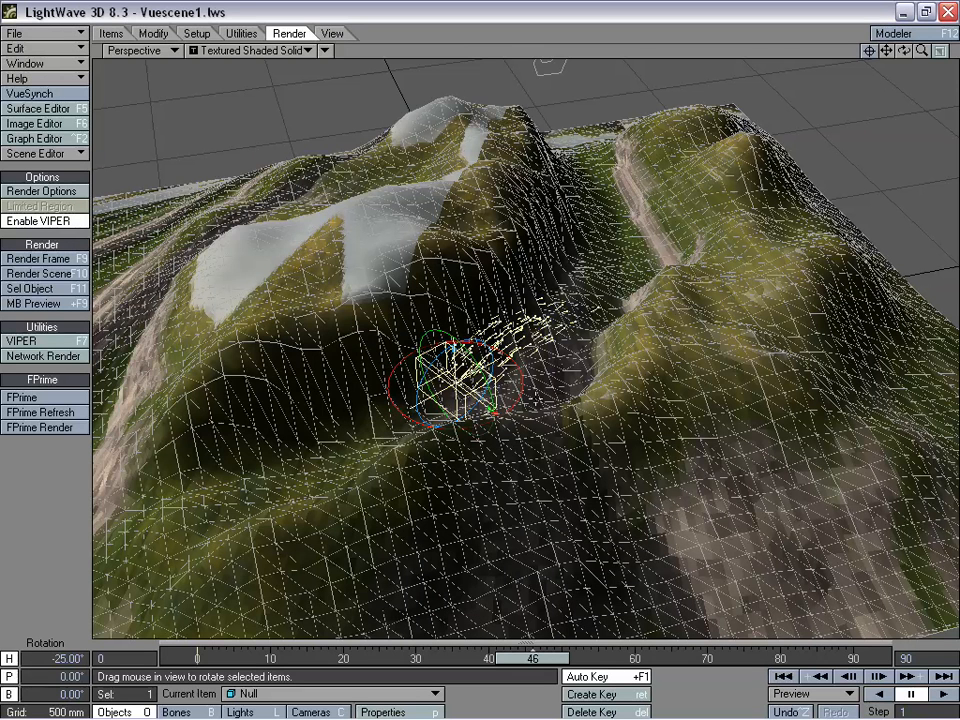
pyautogui.press('p')
pyautogui.click(436, 198)
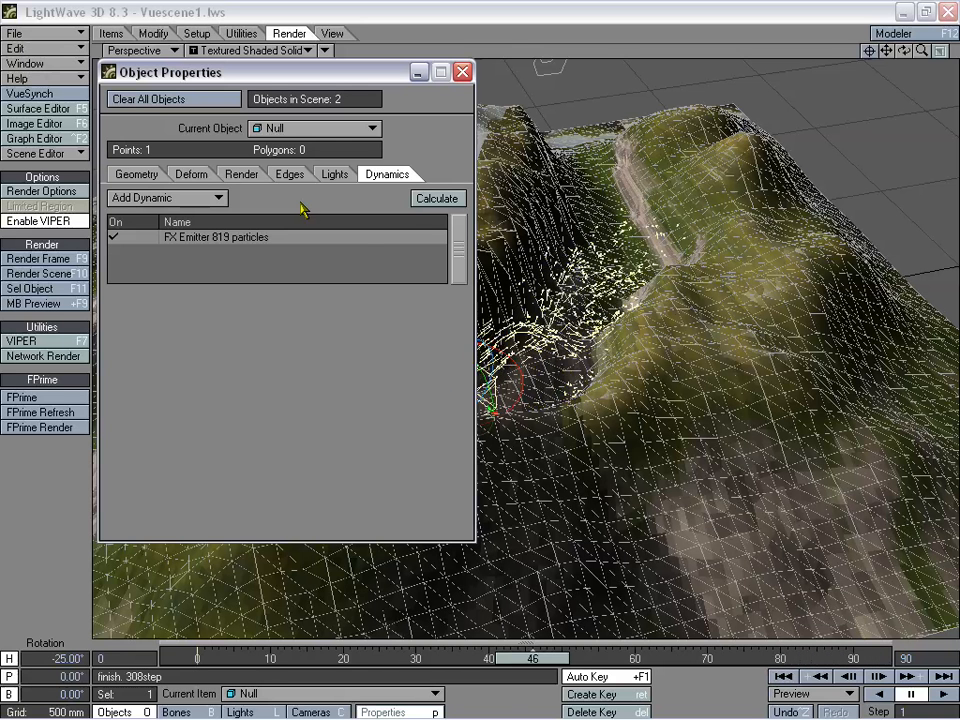
# Go to frame 48 and save the Null's FX Emitter particle motion to a file in LightWave's Content folder.
pyautogui.moveTo(546, 660)
pyautogui.mouseDown()
pyautogui.moveTo(817, 660)
pyautogui.moveTo(548, 660)
pyautogui.mouseUp()
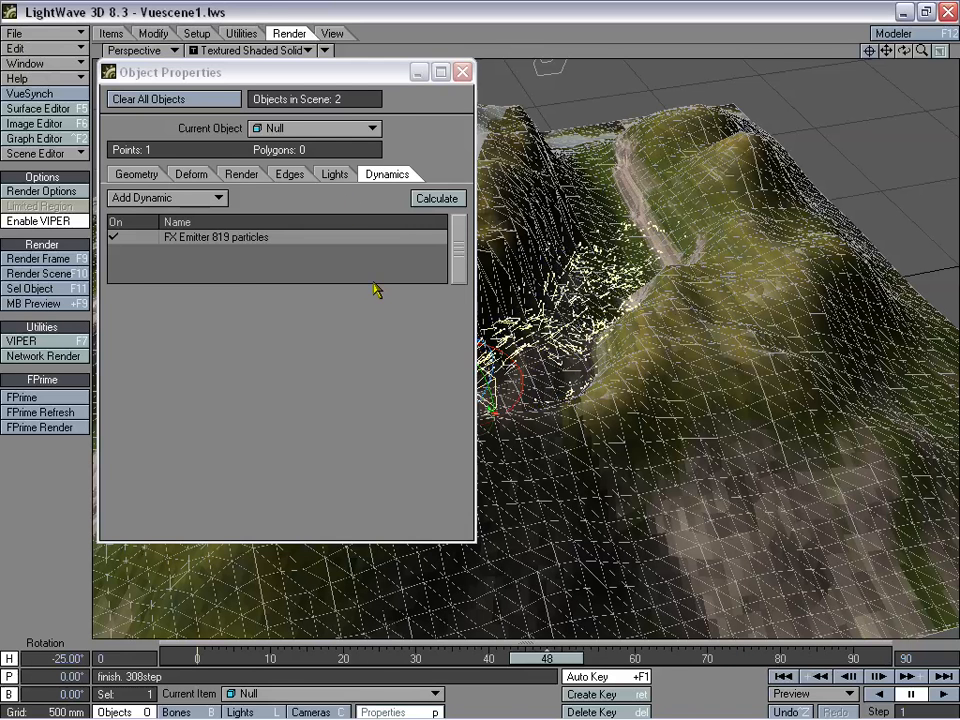
pyautogui.click(238, 244)
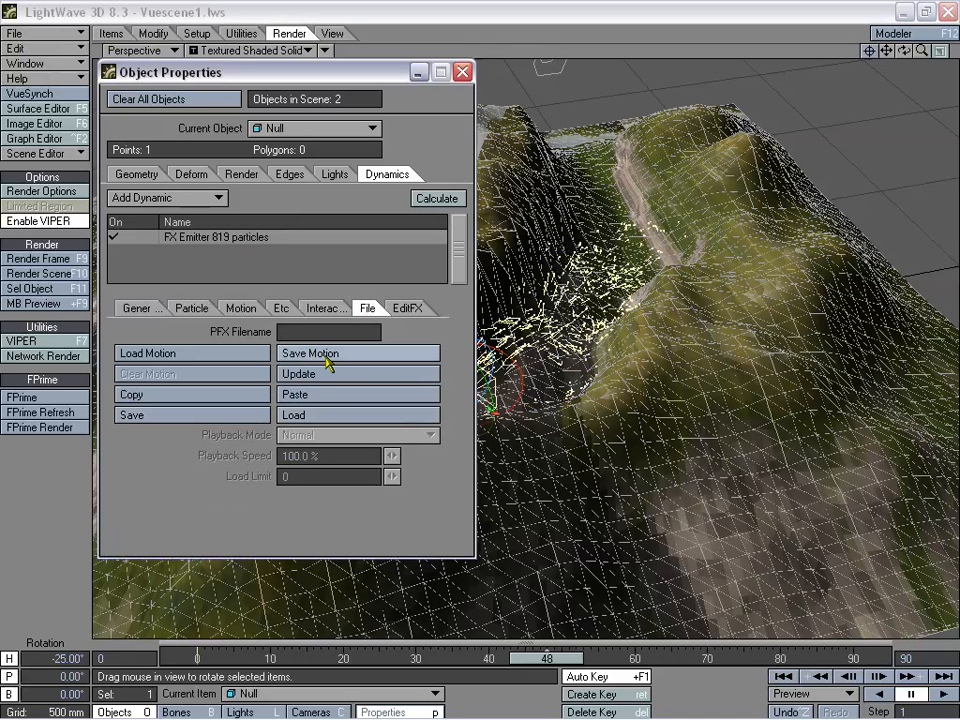
pyautogui.click(377, 360)
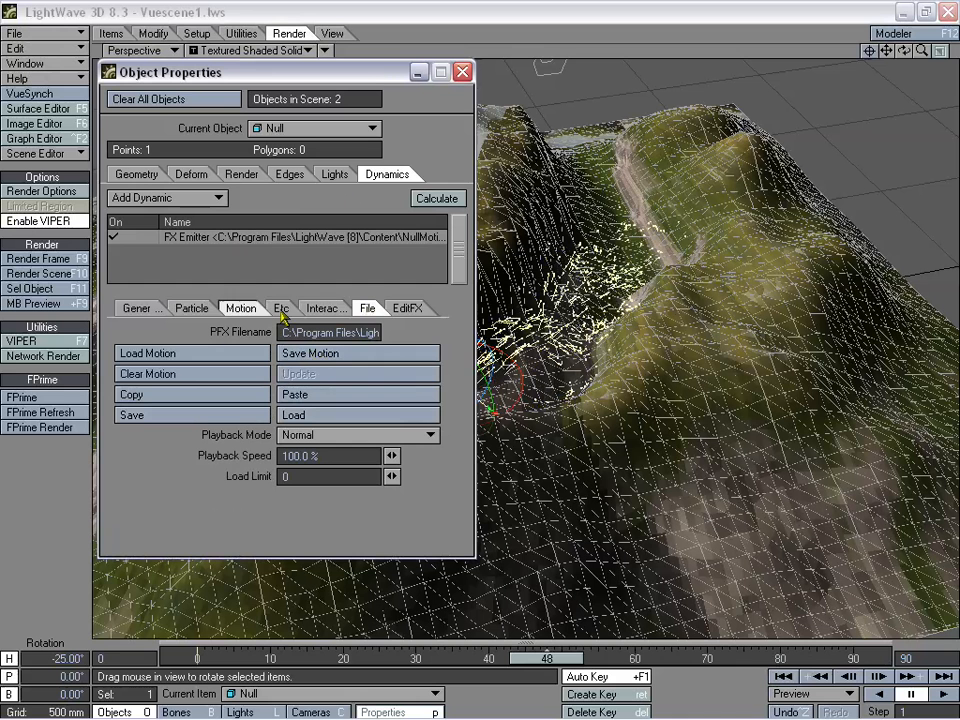
# Examine the FX Emitter's Generator, Particle, Motion, Etc, Interaction and File settings after saving its motion.
pyautogui.click(321, 308)
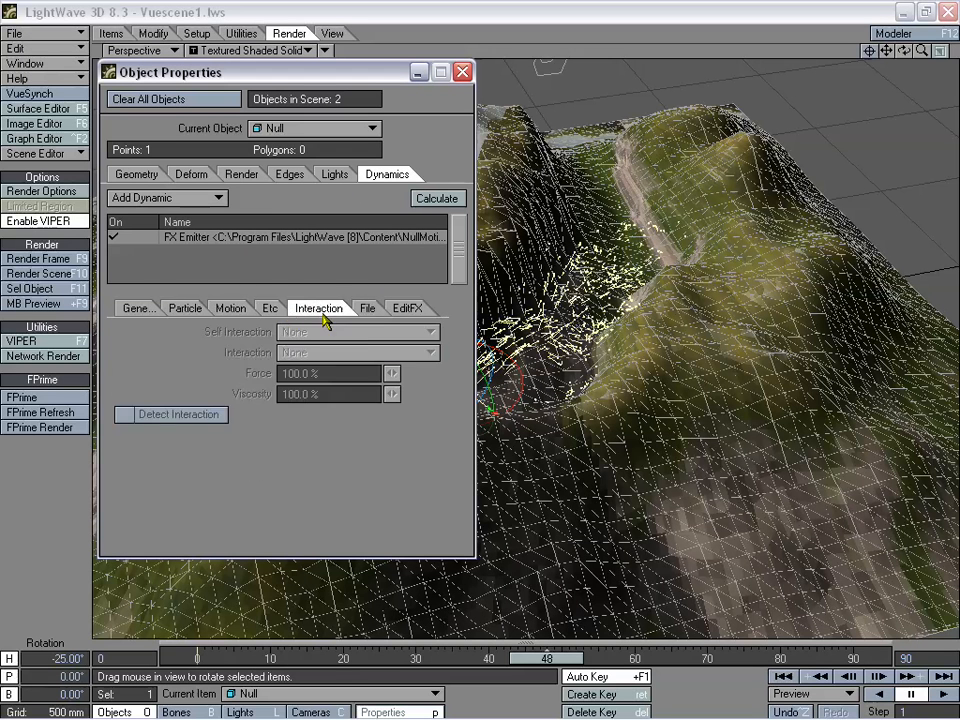
pyautogui.click(240, 309)
pyautogui.click(192, 309)
pyautogui.click(137, 308)
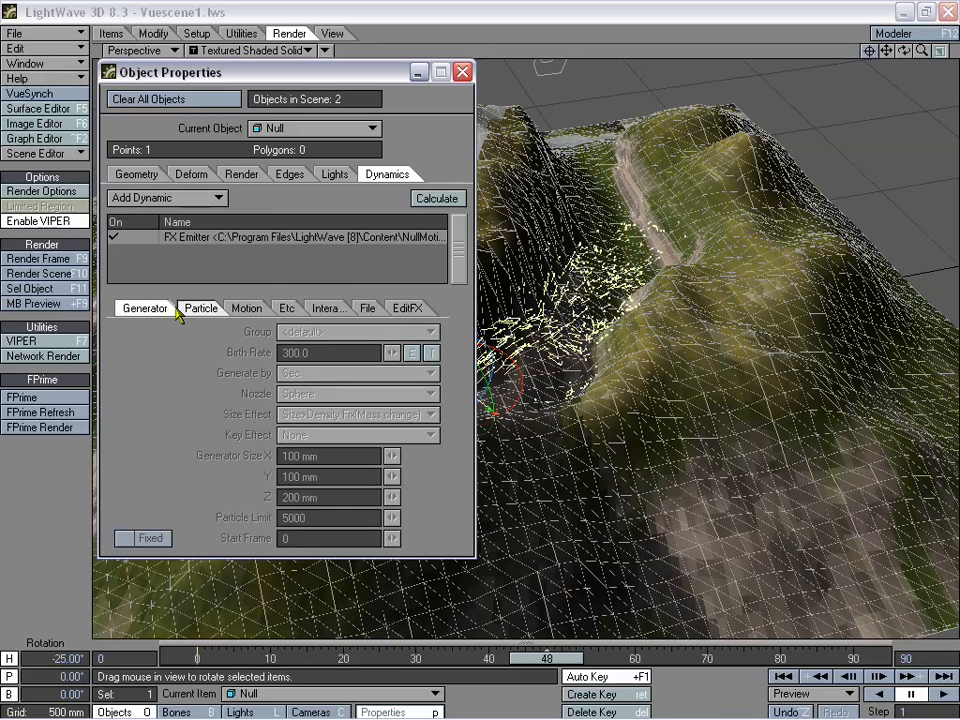
pyautogui.click(200, 308)
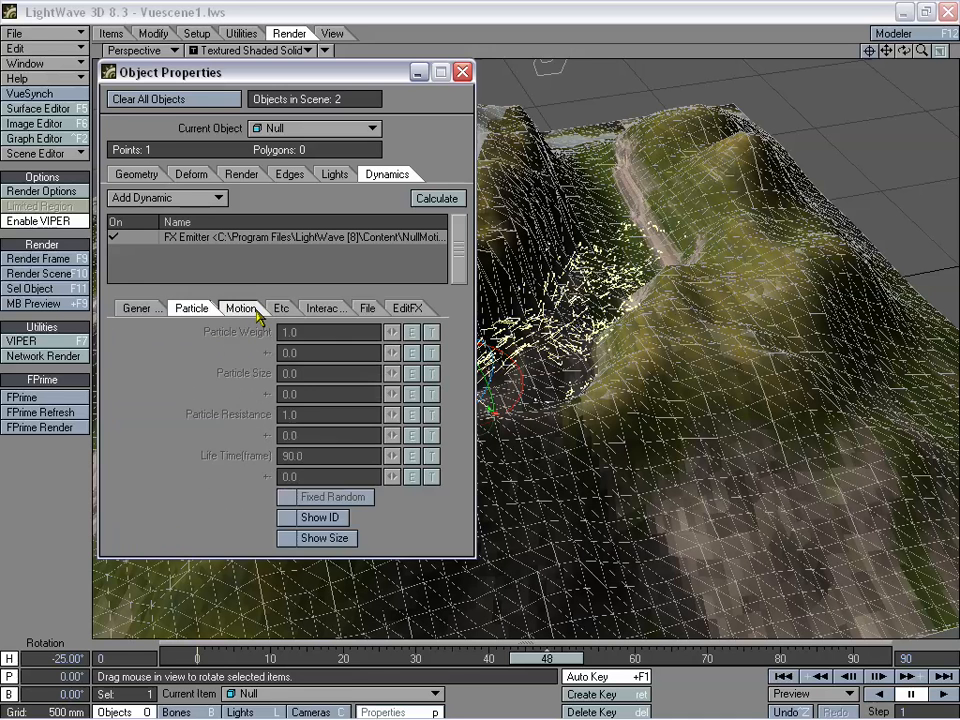
pyautogui.click(326, 308)
pyautogui.click(281, 308)
pyautogui.click(185, 308)
pyautogui.click(155, 309)
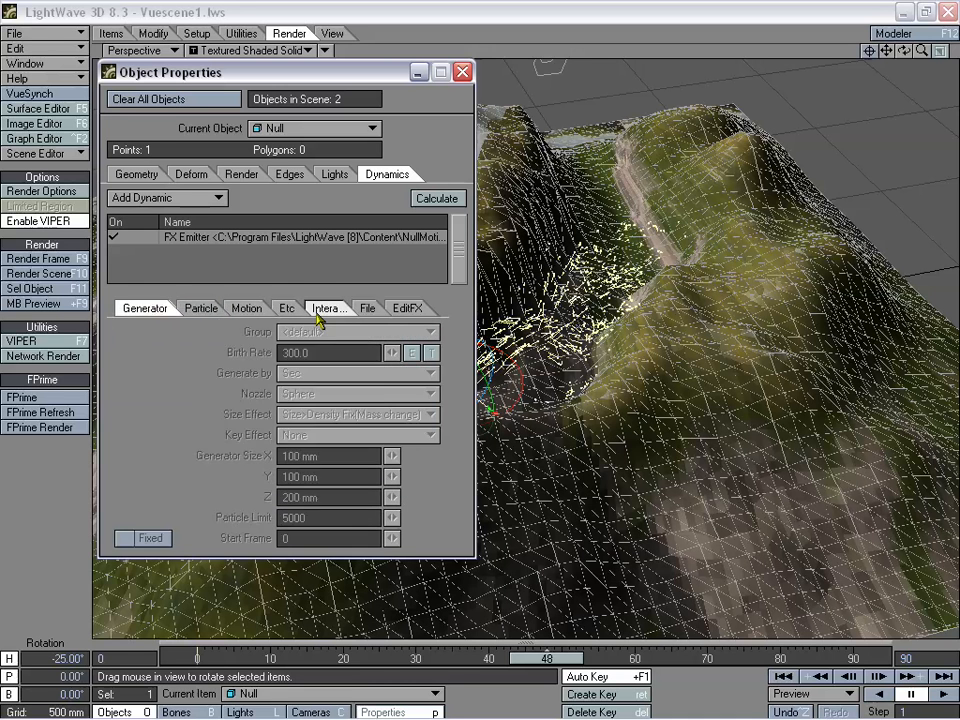
pyautogui.click(324, 308)
pyautogui.click(367, 308)
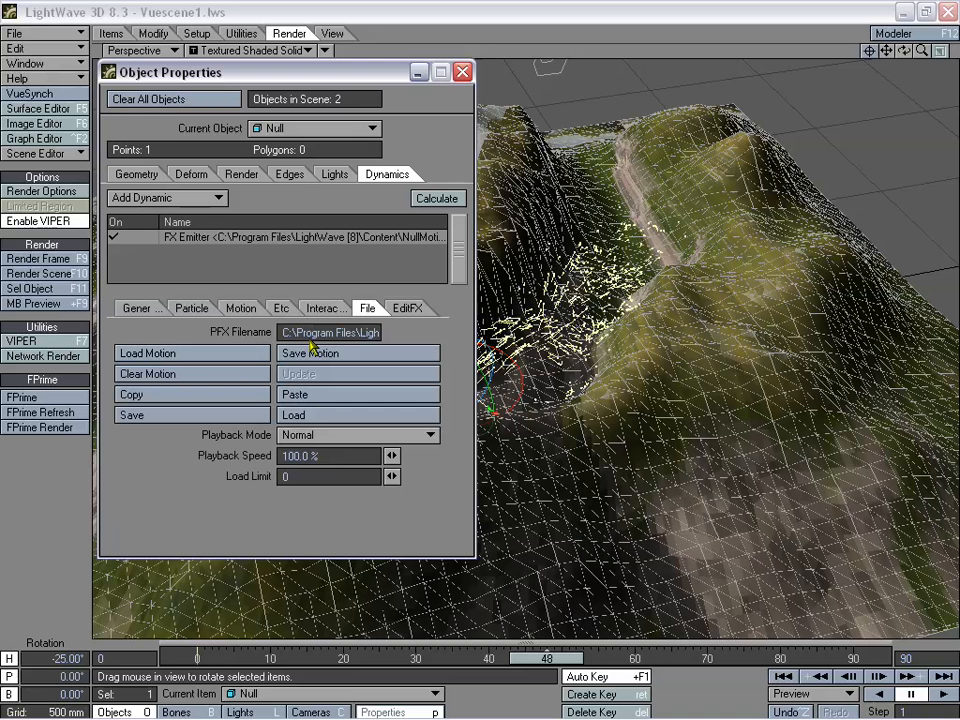
# Keep the FX Emitter's playback mode at Normal and close the object properties.
pyautogui.click(339, 436)
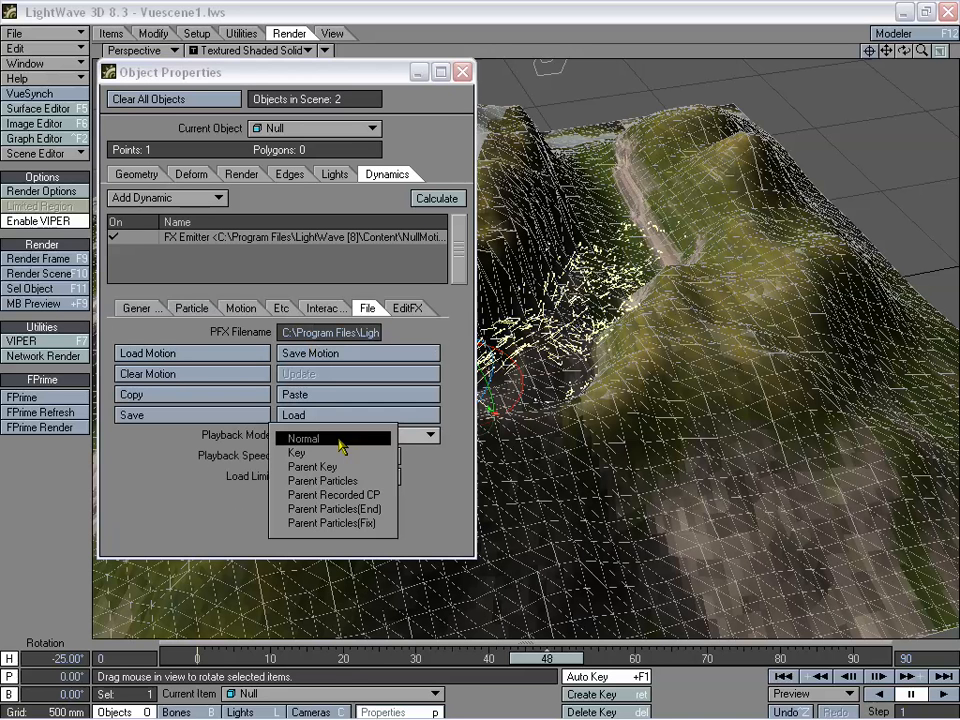
pyautogui.click(300, 440)
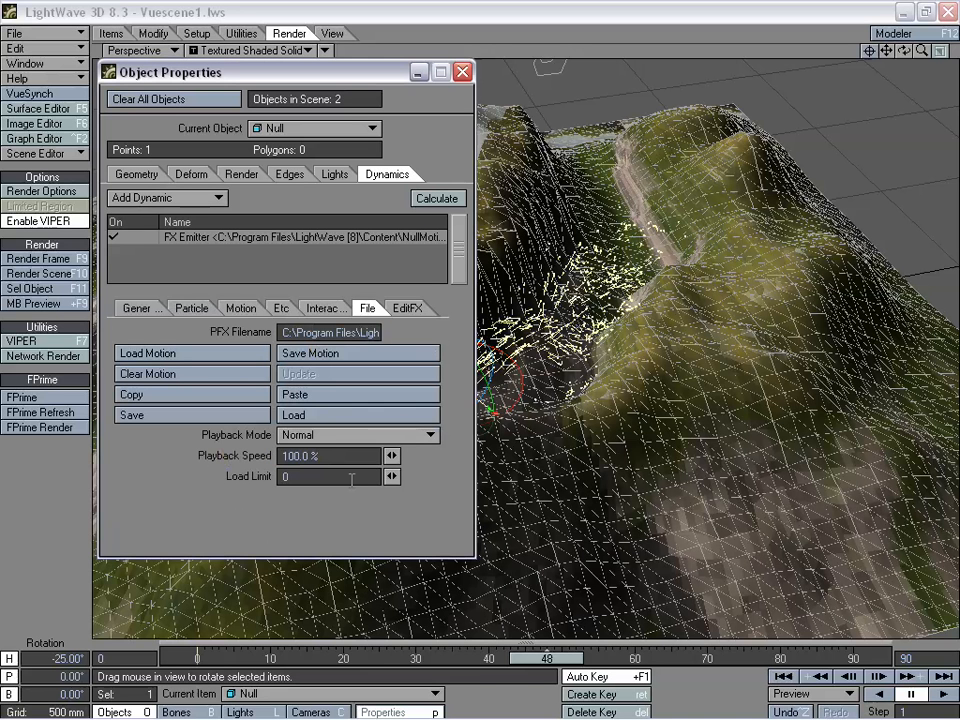
pyautogui.click(461, 72)
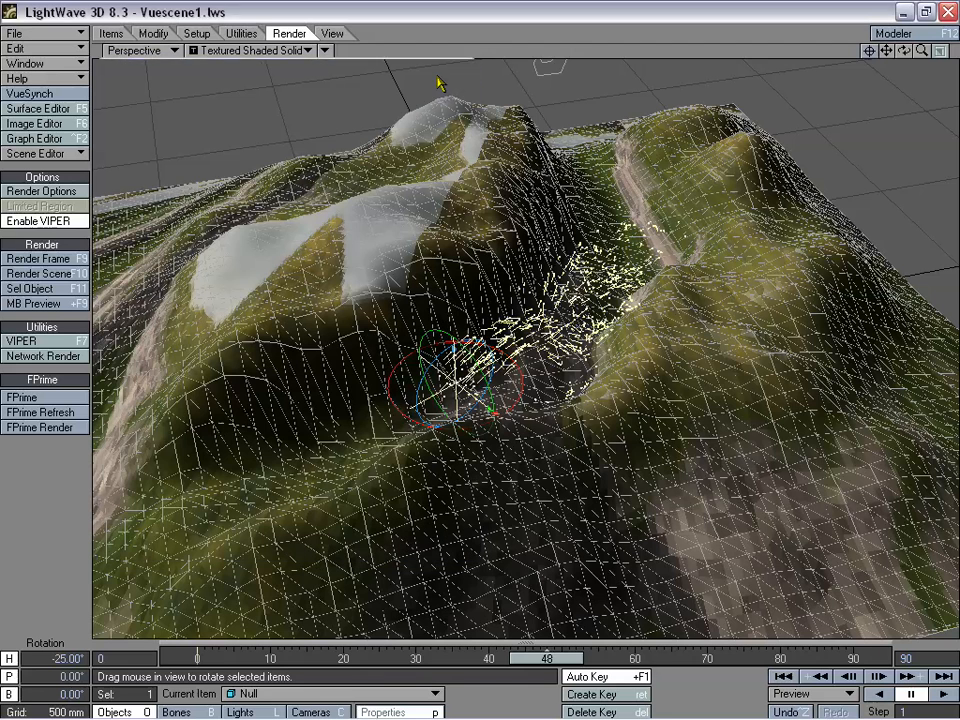
# Render frame 62 from the camera to check the smoke, close the image, and move the timeline to frame 44.
pyautogui.click(160, 50)
pyautogui.click(130, 77)
pyautogui.moveTo(565, 662); pyautogui.dragTo(667, 662)
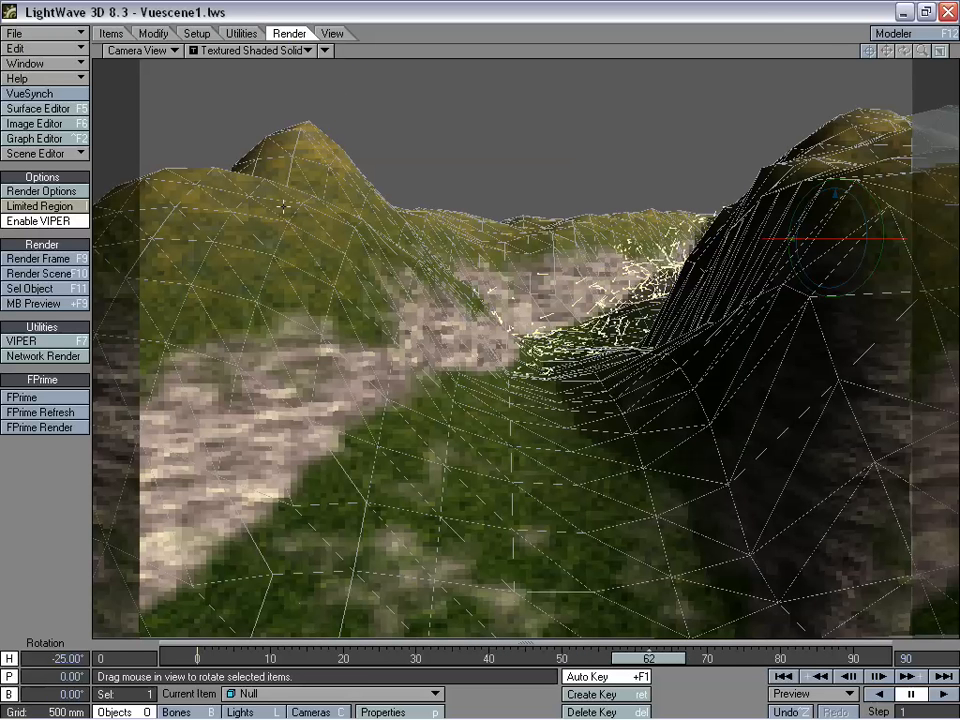
pyautogui.click(60, 262)
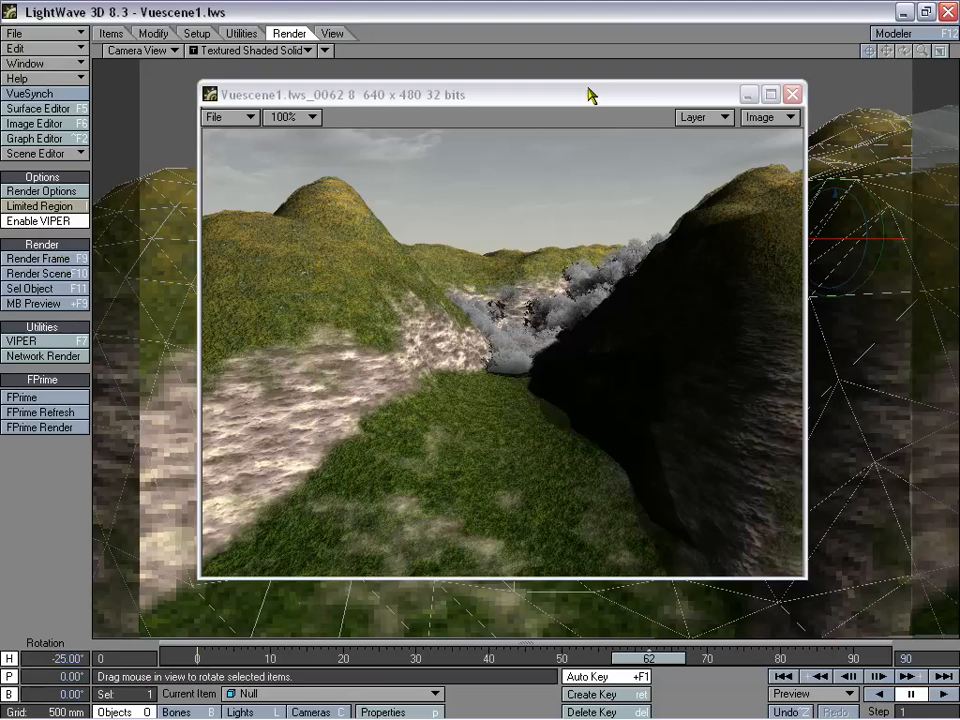
pyautogui.moveTo(594, 94); pyautogui.dragTo(570, 102)
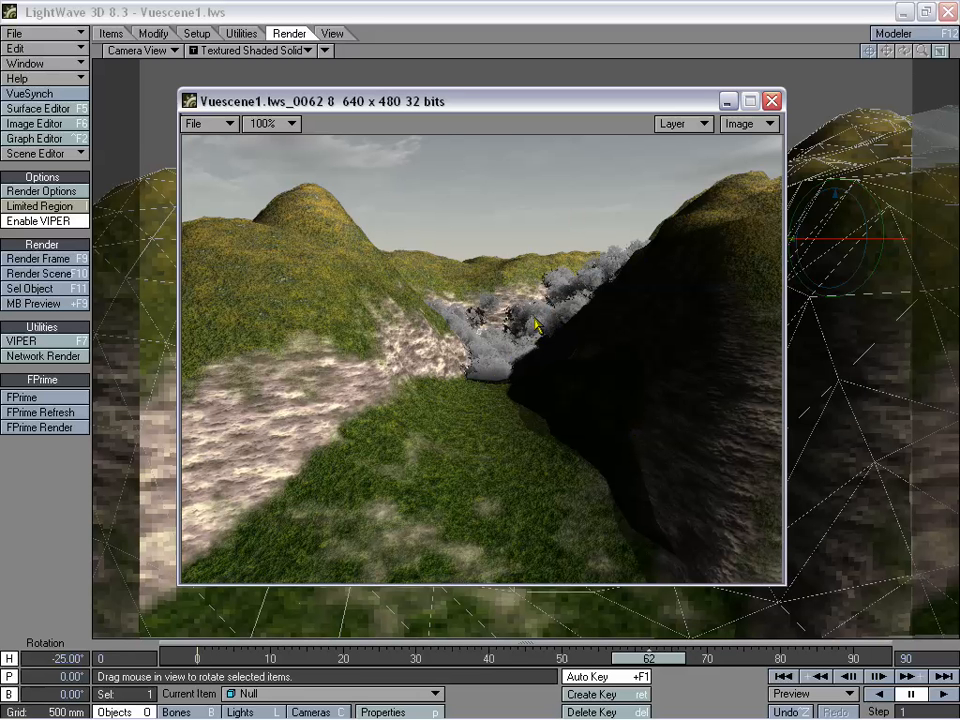
pyautogui.click(772, 101)
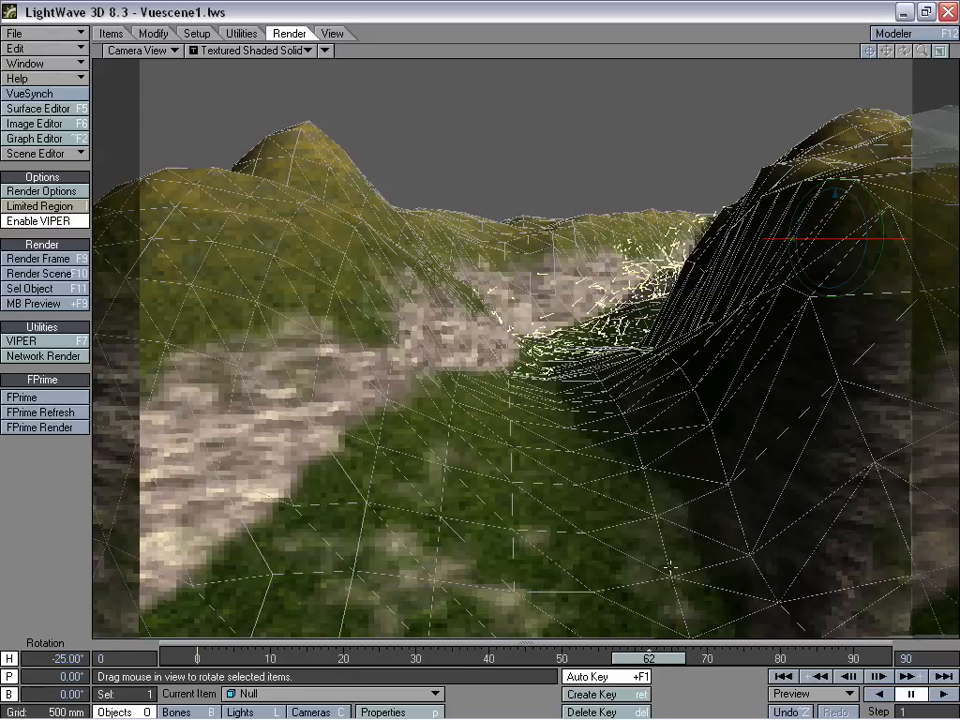
pyautogui.moveTo(657, 660); pyautogui.dragTo(517, 659)
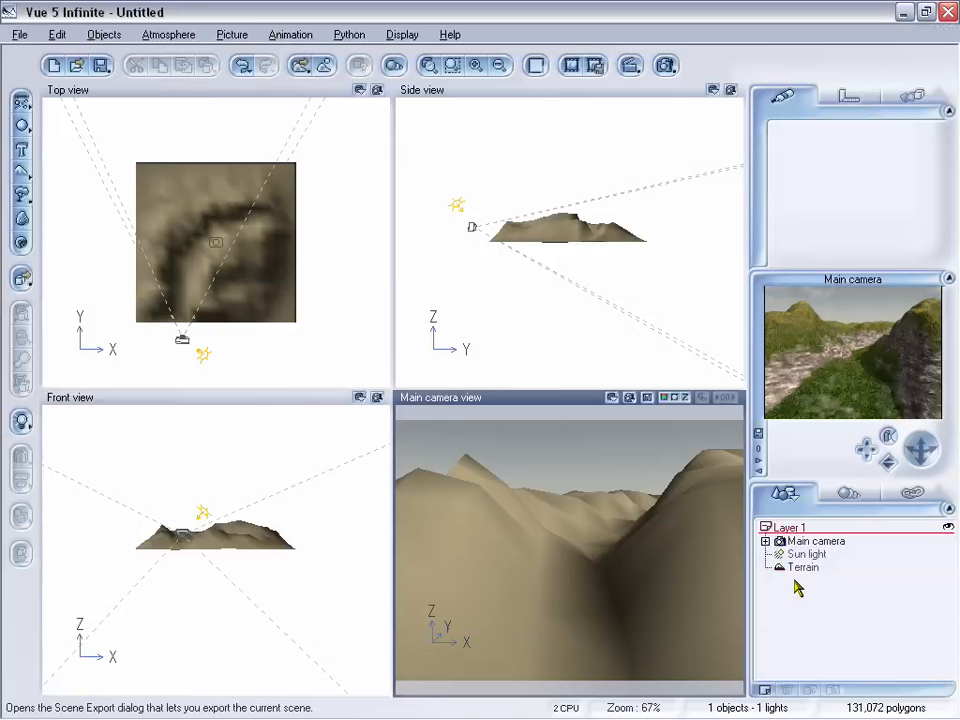
# Switch to Vue 5 Infinite and change the Terrain's Scrubland material type to EcoSystem.
pyautogui.click(805, 568)
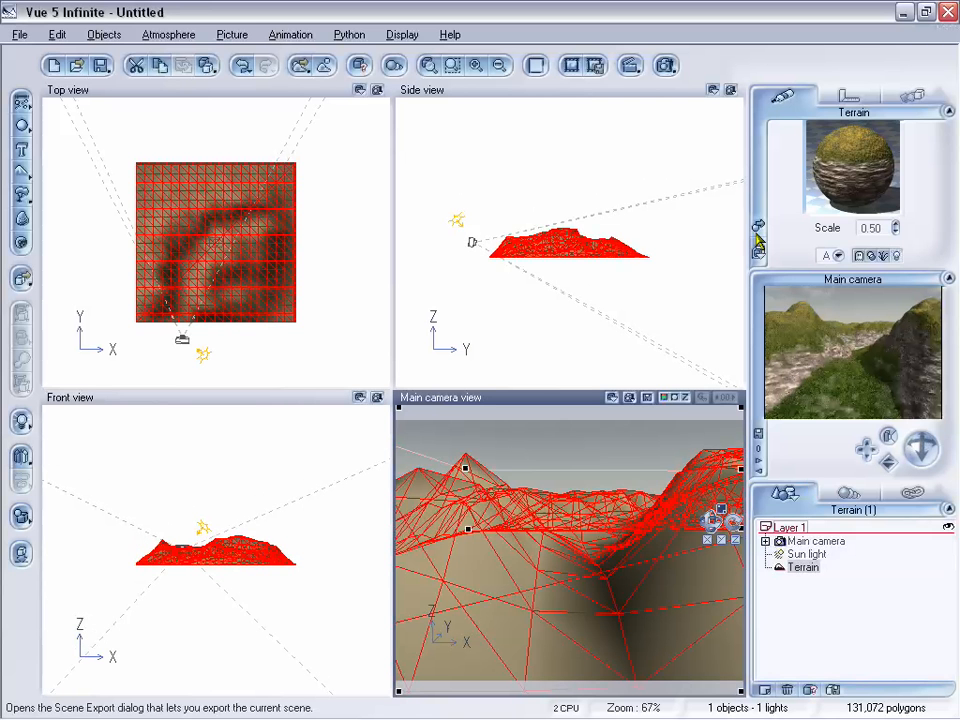
pyautogui.doubleClick(812, 205)
pyautogui.moveTo(543, 103)
pyautogui.mouseDown()
pyautogui.moveTo(558, 124)
pyautogui.moveTo(522, 113)
pyautogui.moveTo(535, 114)
pyautogui.mouseUp()
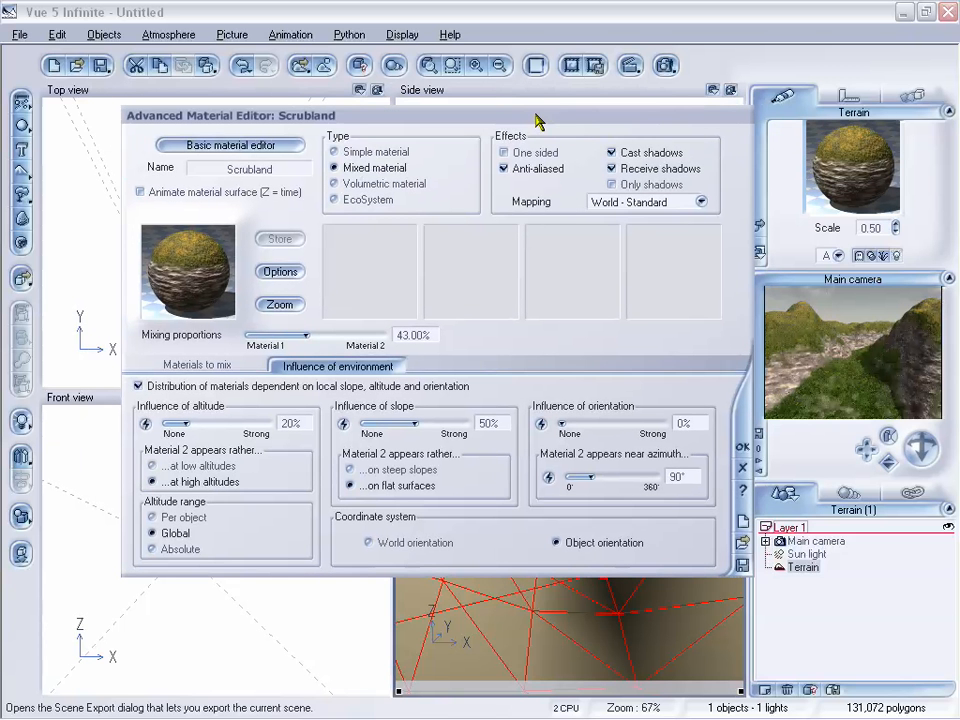
pyautogui.click(335, 200)
pyautogui.moveTo(433, 116); pyautogui.dragTo(435, 126)
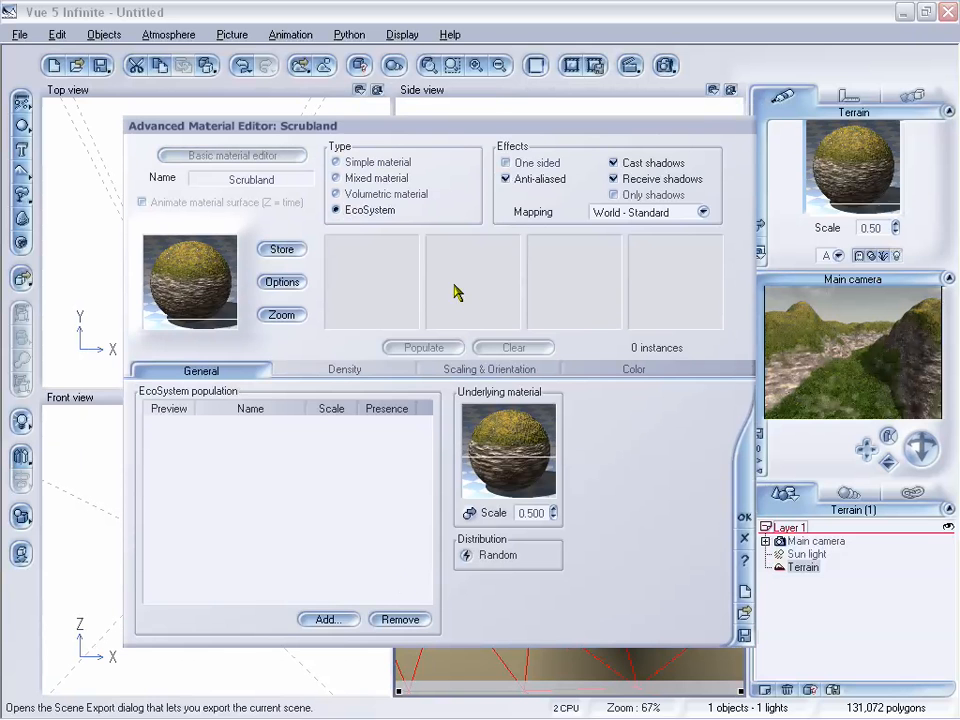
# Add the Plum Tree plant species to the material's EcoSystem population.
pyautogui.click(327, 619)
pyautogui.click(370, 647)
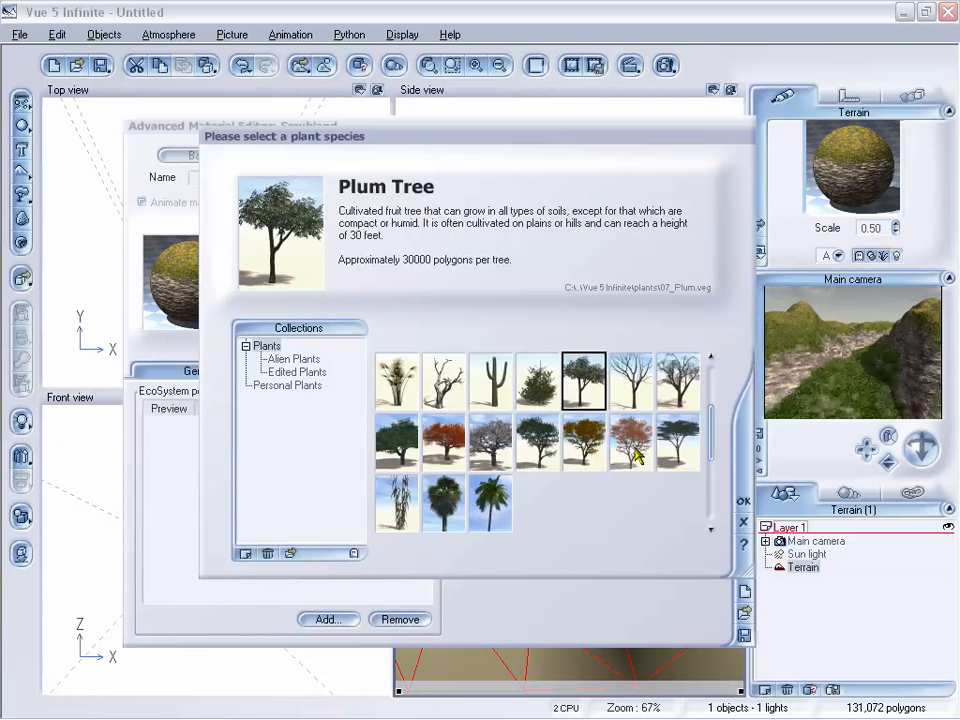
pyautogui.doubleClick(563, 380)
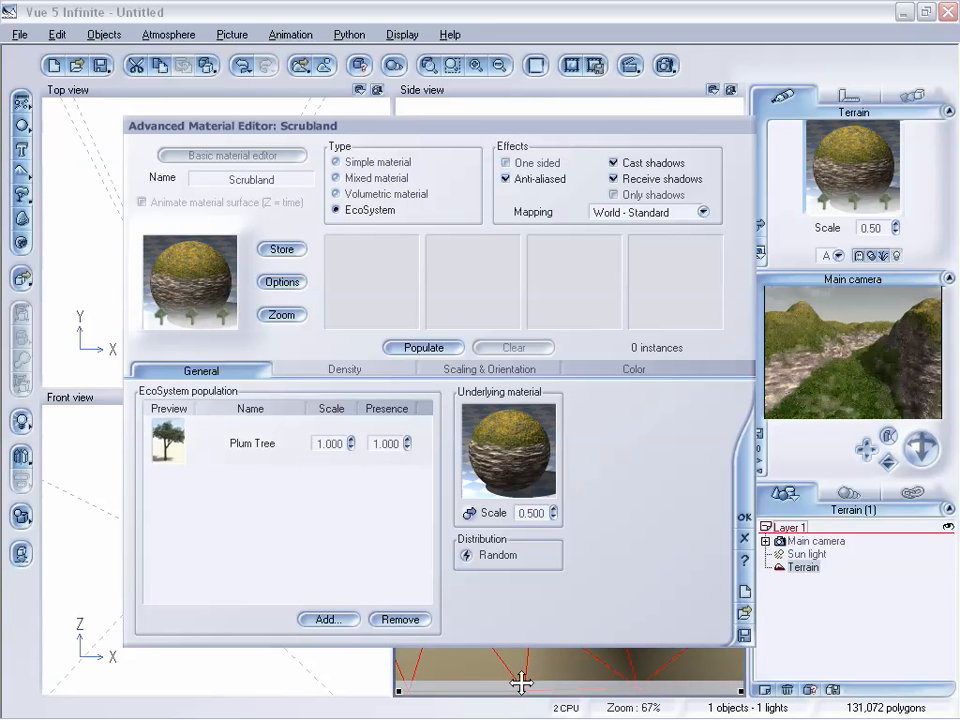
# Try populating the terrain with plum trees at scale 0.3 and again at scale 0.1.
pyautogui.click(350, 447)
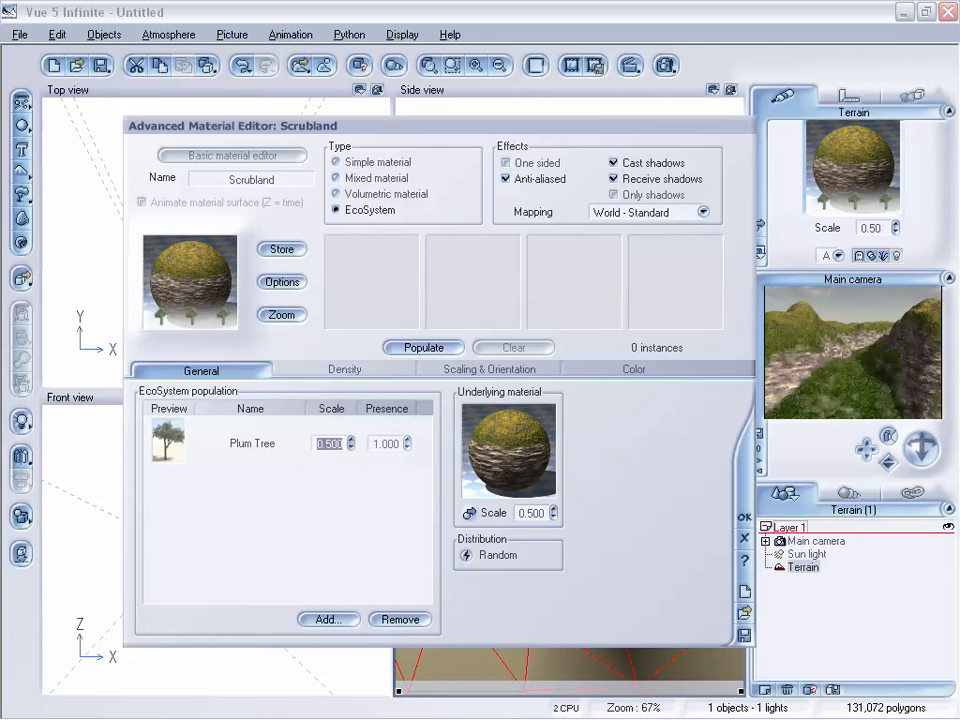
pyautogui.click(350, 441)
pyautogui.click(424, 347)
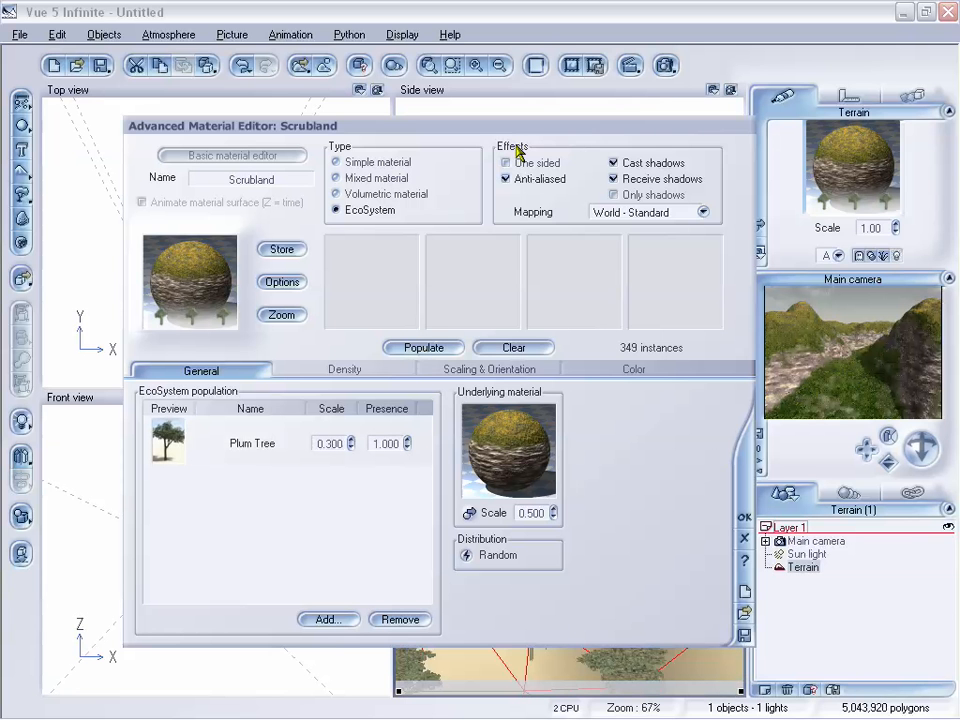
pyautogui.moveTo(534, 130); pyautogui.dragTo(416, 66)
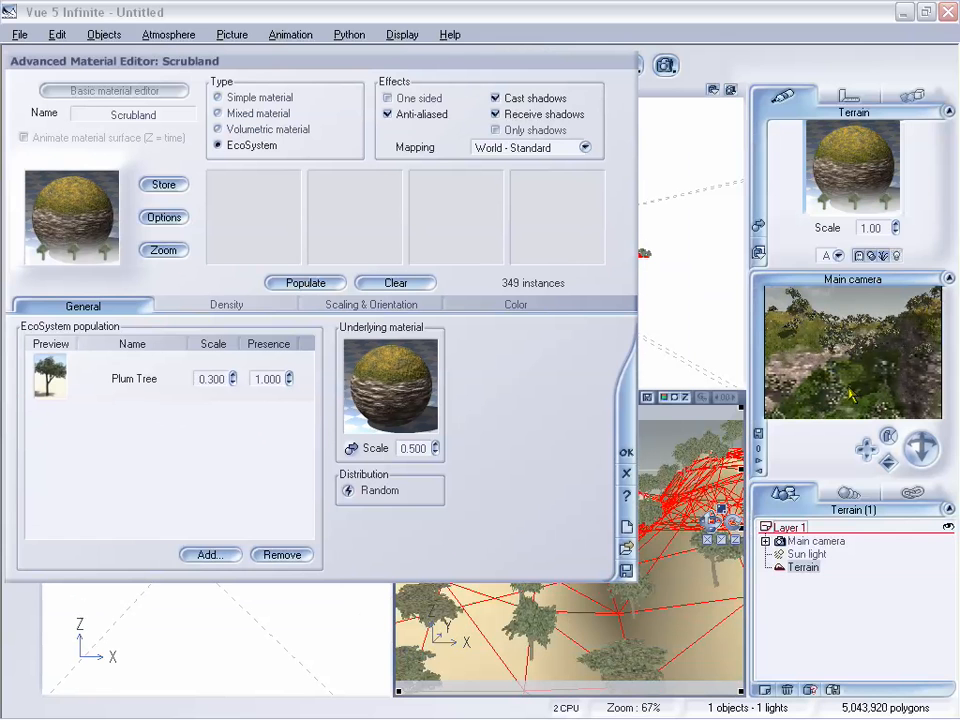
pyautogui.moveTo(389, 64); pyautogui.dragTo(470, 80)
pyautogui.doubleClick(316, 387)
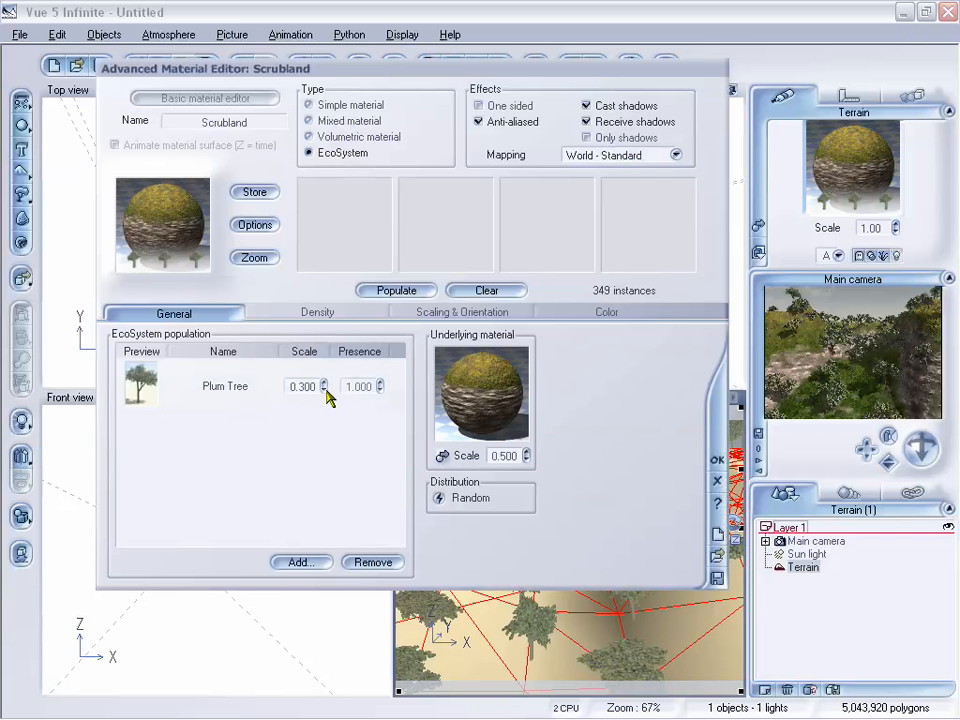
pyautogui.click(409, 294)
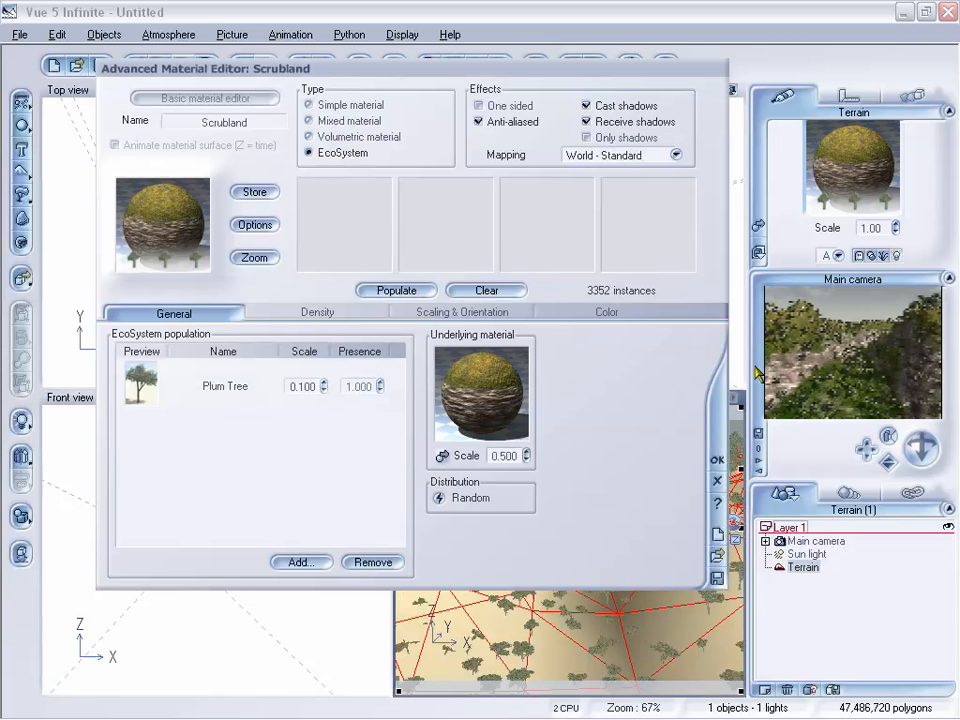
# Set the Plum Tree scale to 0.2 and repopulate the terrain.
pyautogui.doubleClick(305, 386)
pyautogui.write('0.2')
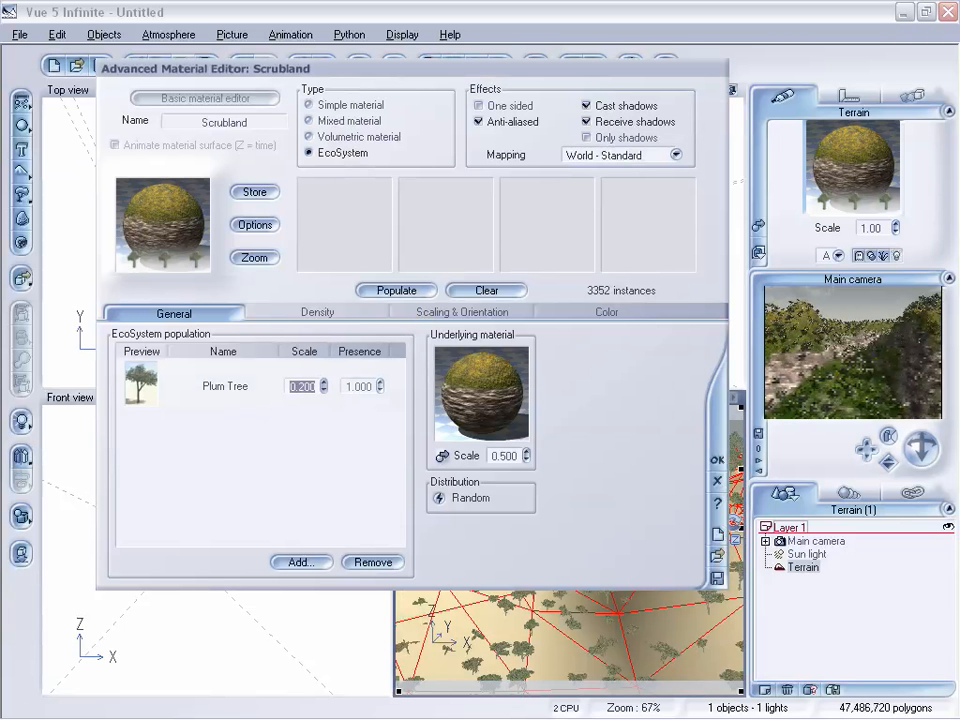
pyautogui.click(397, 290)
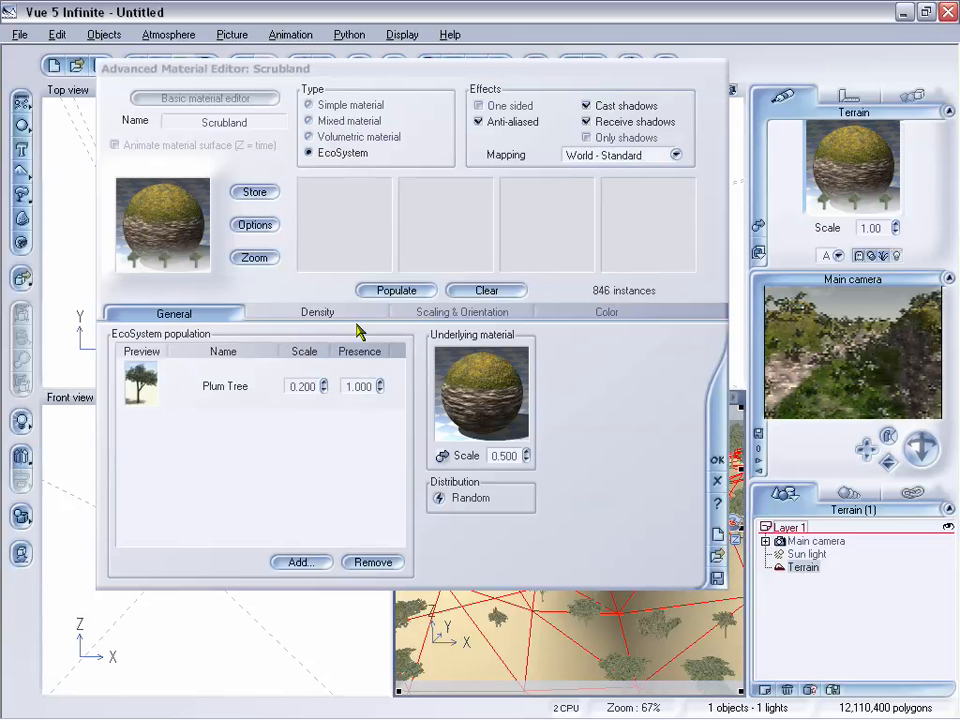
# Raise the EcoSystem's overall density to 92% and repopulate the terrain.
pyautogui.click(318, 314)
pyautogui.moveTo(201, 355); pyautogui.dragTo(271, 356)
pyautogui.click(385, 290)
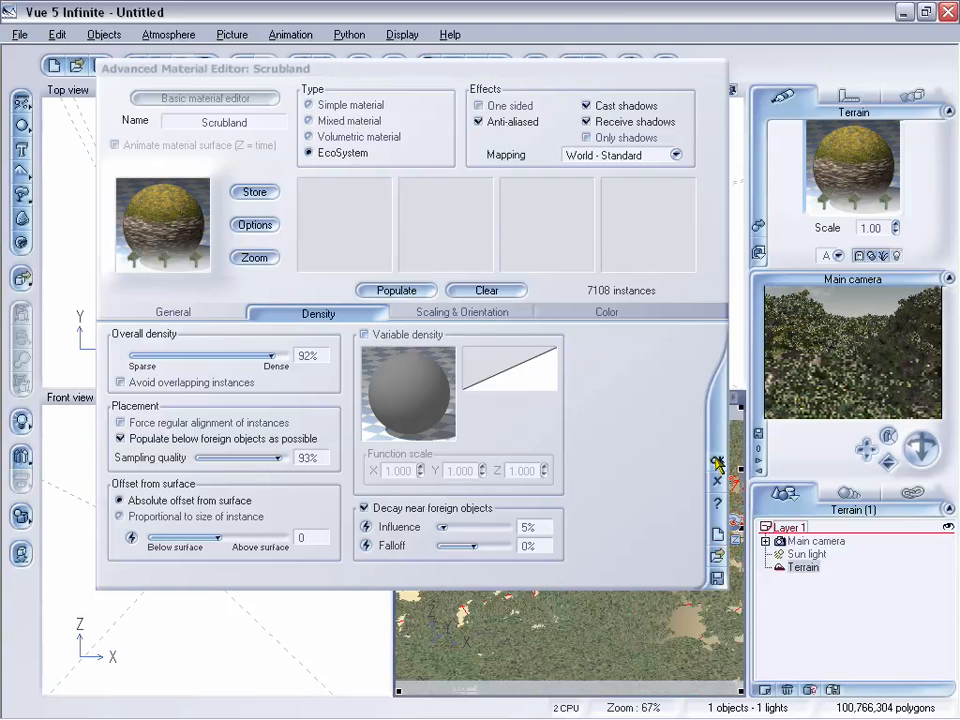
# Accept the EcoSystem material and render the forested terrain from the main camera.
pyautogui.click(716, 460)
pyautogui.moveTo(815, 381)
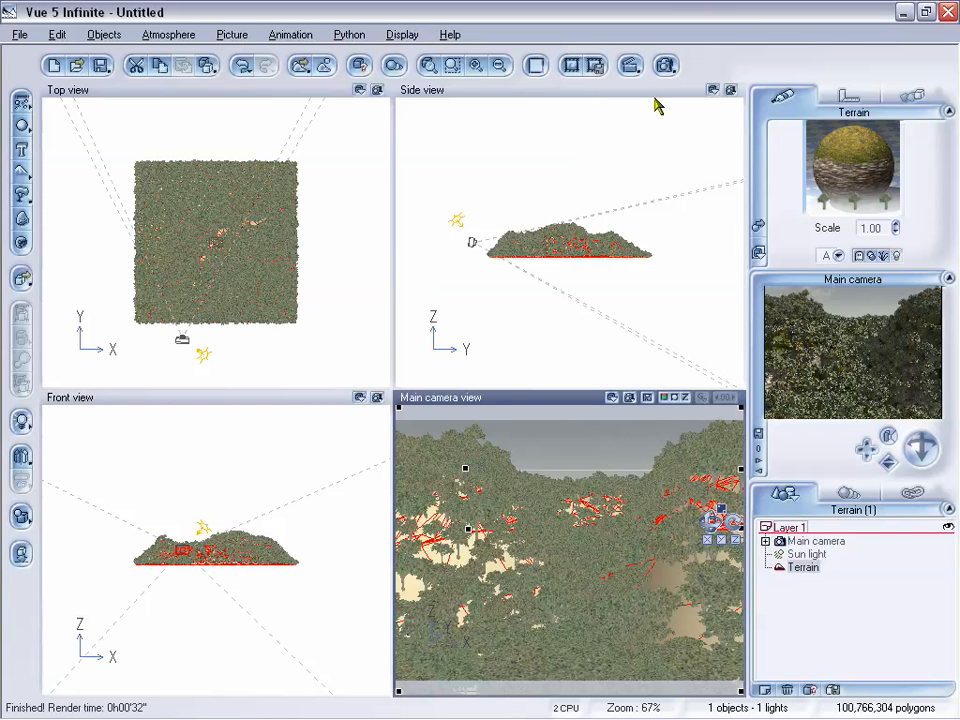
pyautogui.click(664, 66)
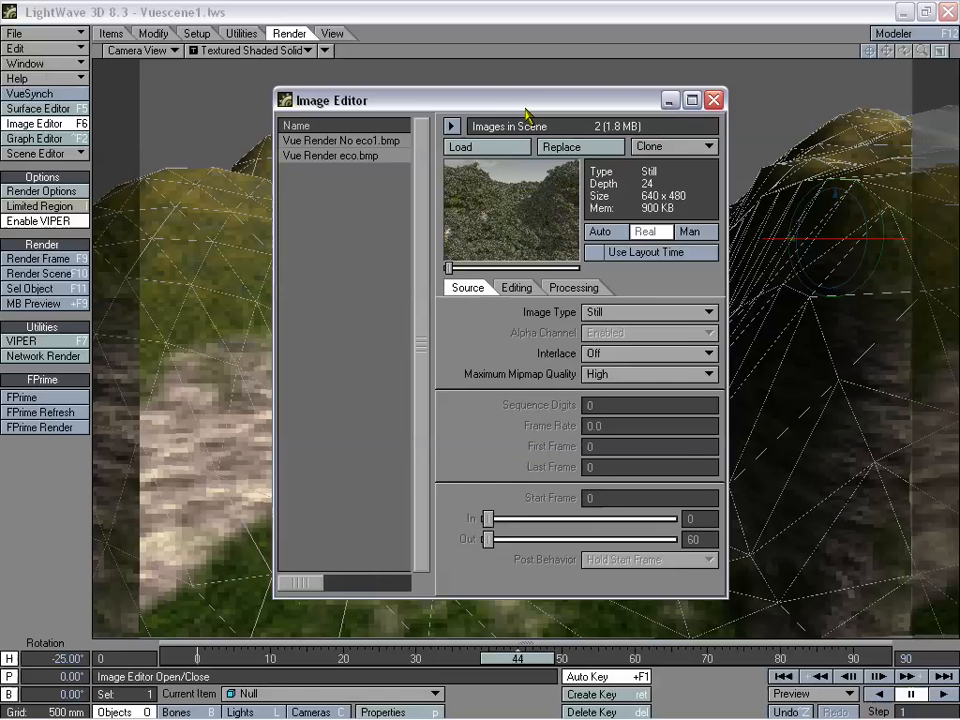
# Examine the Vue Render eco.bmp image at full size from the list of scene images, and close it.
pyautogui.moveTo(527, 111)
pyautogui.mouseDown()
pyautogui.moveTo(544, 111)
pyautogui.moveTo(531, 116)
pyautogui.mouseUp()
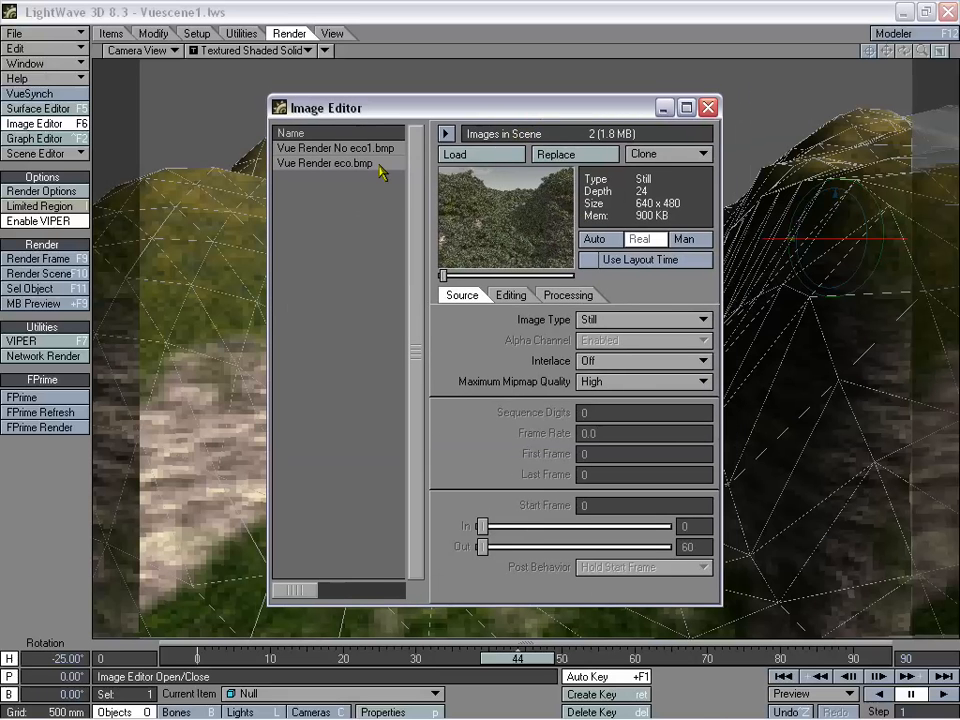
pyautogui.doubleClick(487, 200)
pyautogui.moveTo(500, 104); pyautogui.dragTo(482, 92)
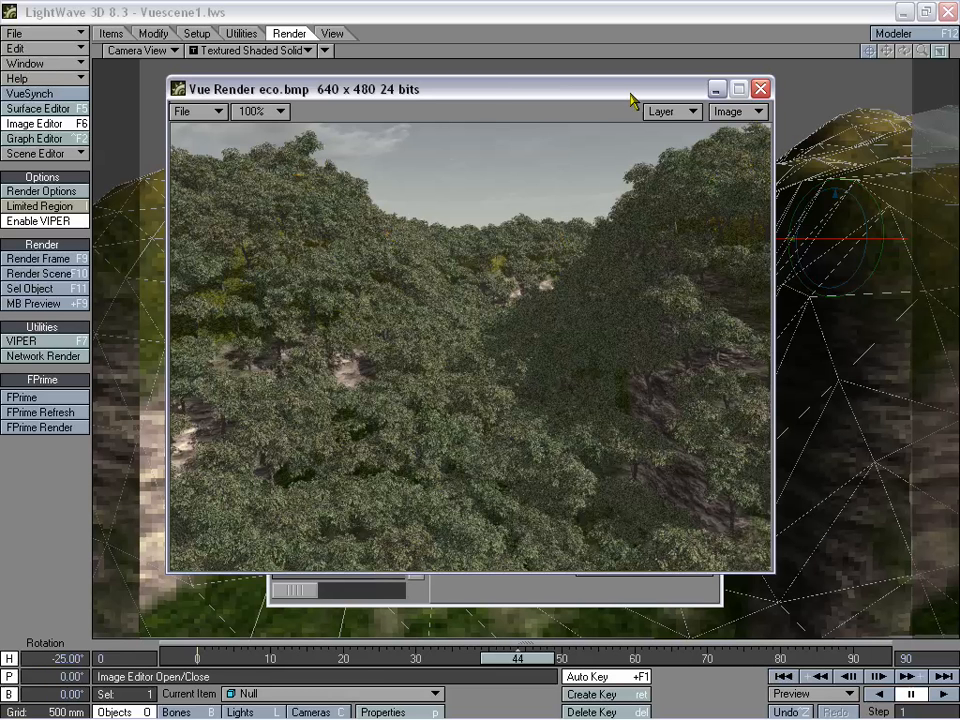
pyautogui.moveTo(630, 100); pyautogui.dragTo(513, 137)
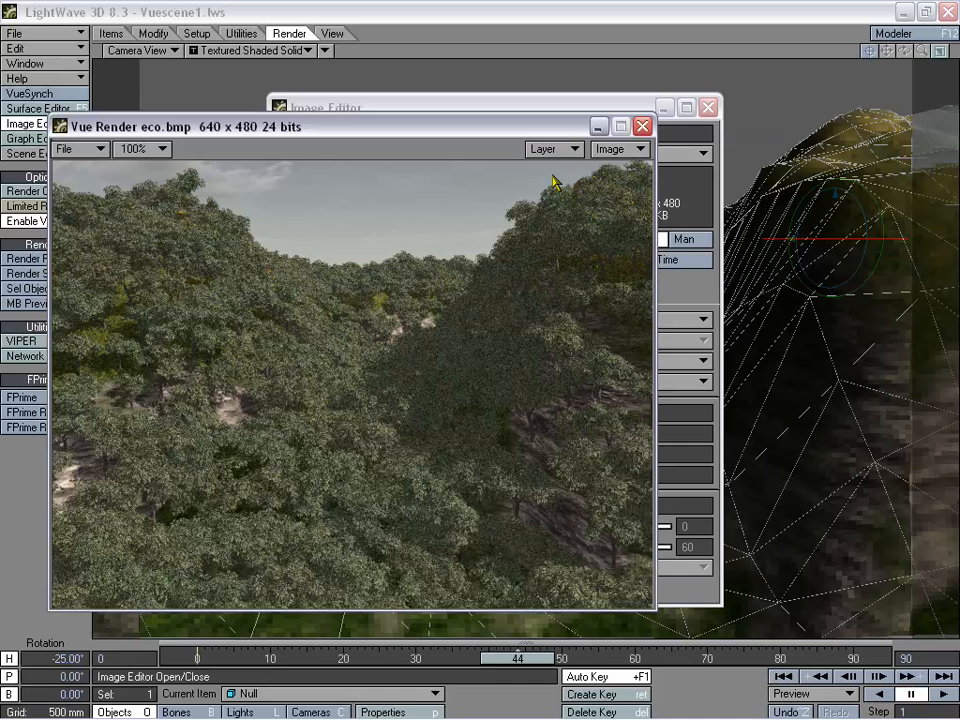
pyautogui.moveTo(469, 128); pyautogui.dragTo(532, 129)
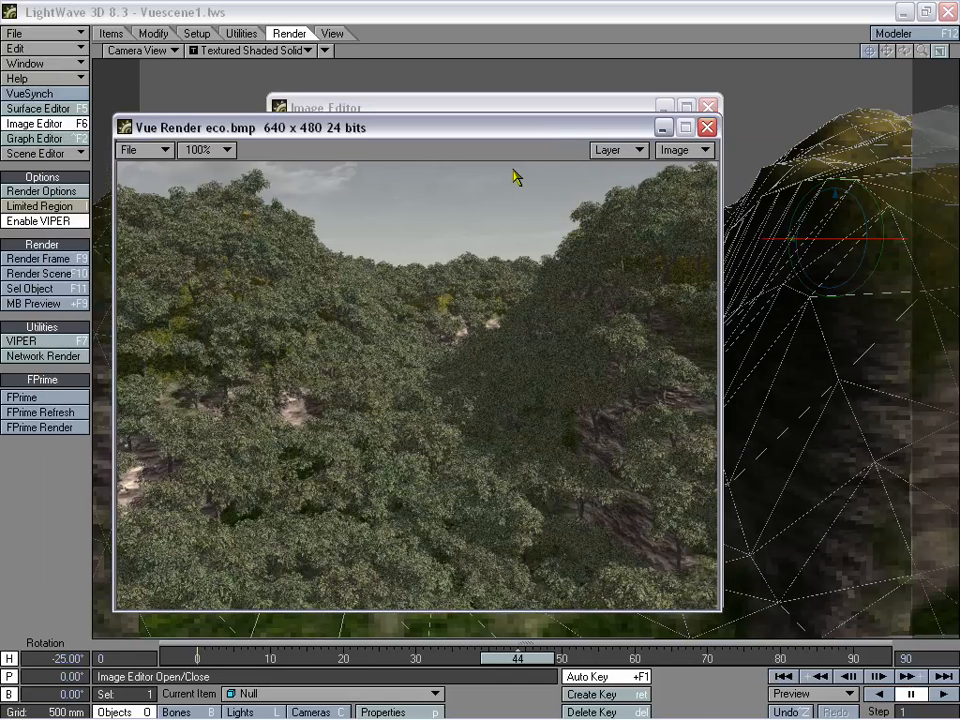
pyautogui.moveTo(461, 129); pyautogui.dragTo(487, 125)
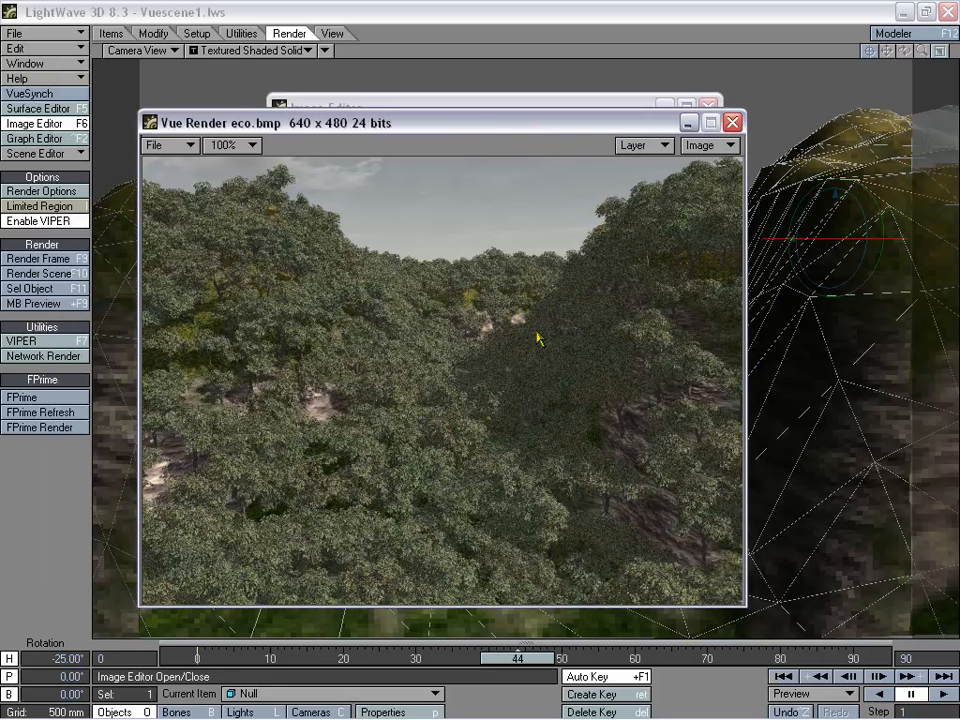
pyautogui.moveTo(538, 132); pyautogui.dragTo(508, 129)
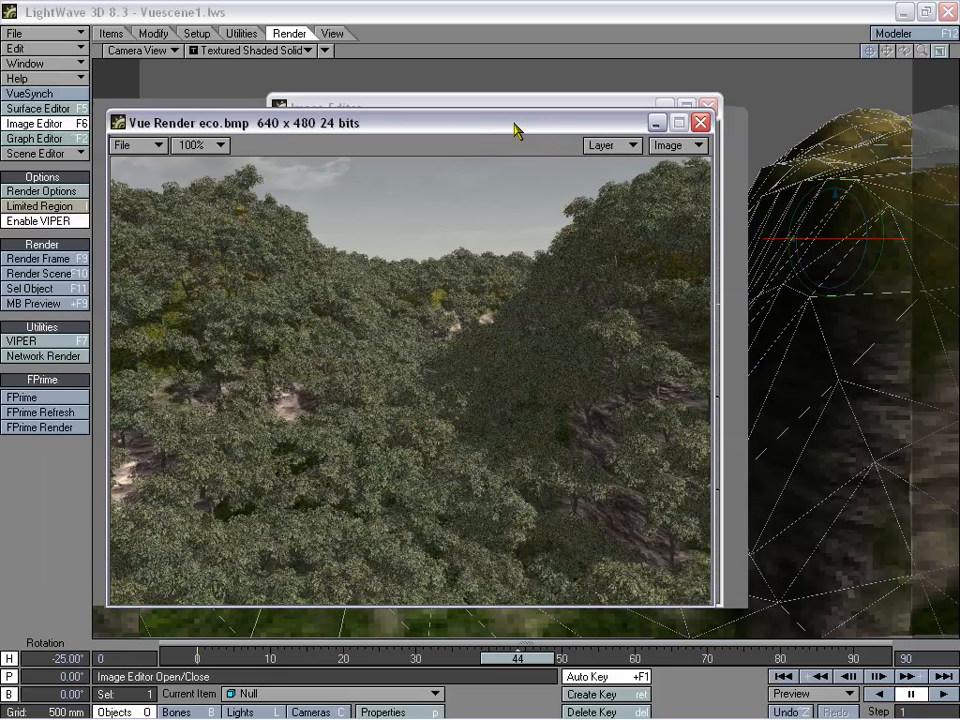
pyautogui.click(700, 122)
pyautogui.moveTo(551, 111); pyautogui.dragTo(538, 113)
pyautogui.press('F6')
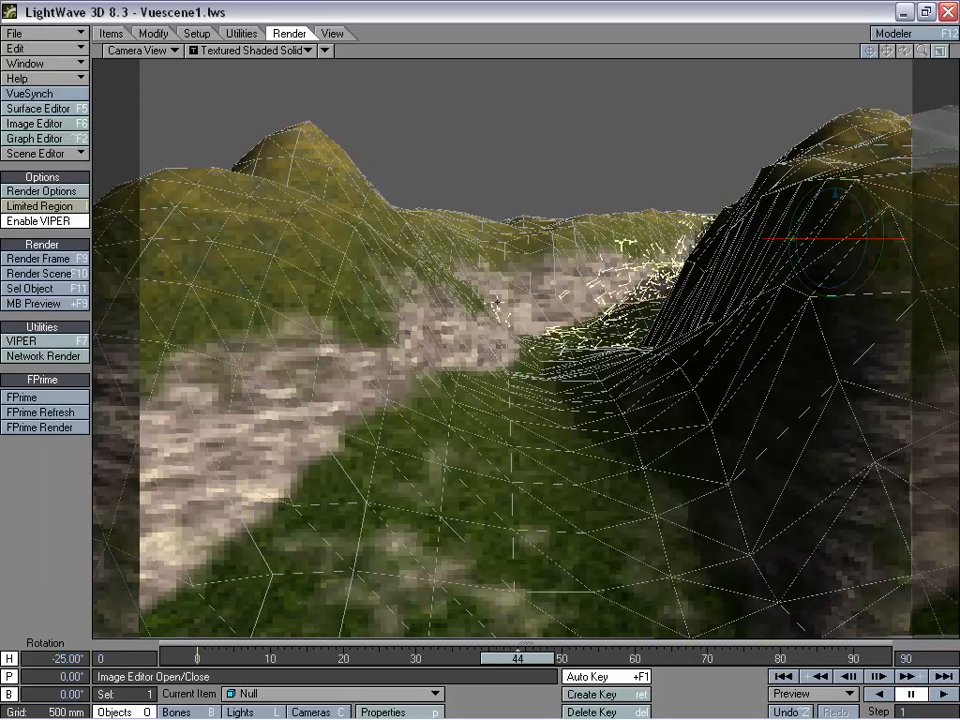
# Set the compositing background image to Vue Render eco.bmp.
pyautogui.hotkey('ctrl', 'F7')
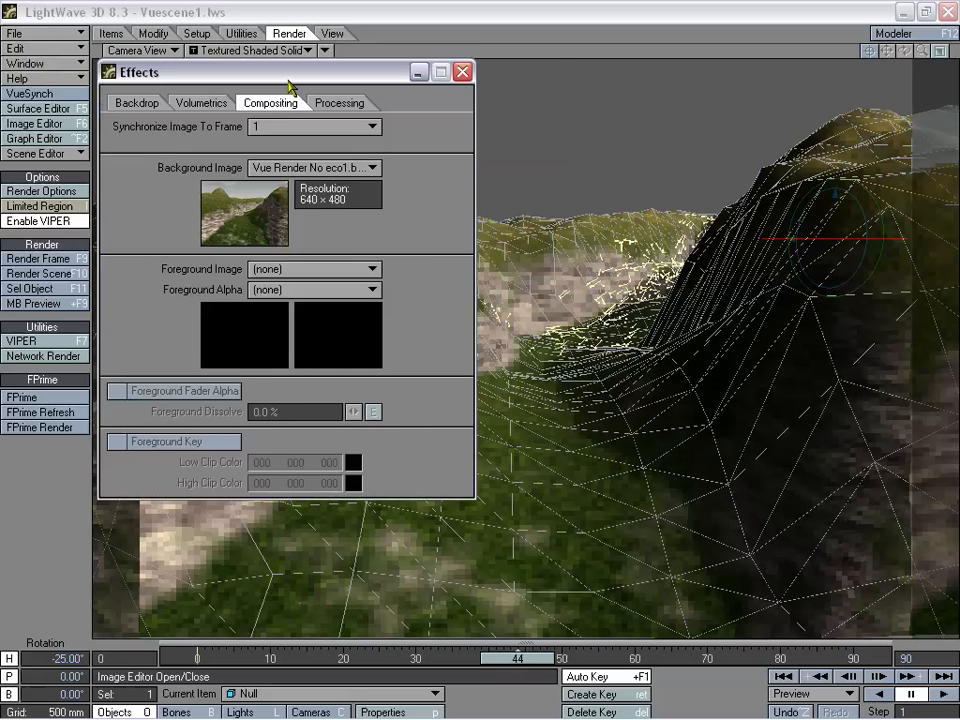
pyautogui.moveTo(215, 70); pyautogui.dragTo(298, 71)
pyautogui.click(395, 168)
pyautogui.click(429, 180)
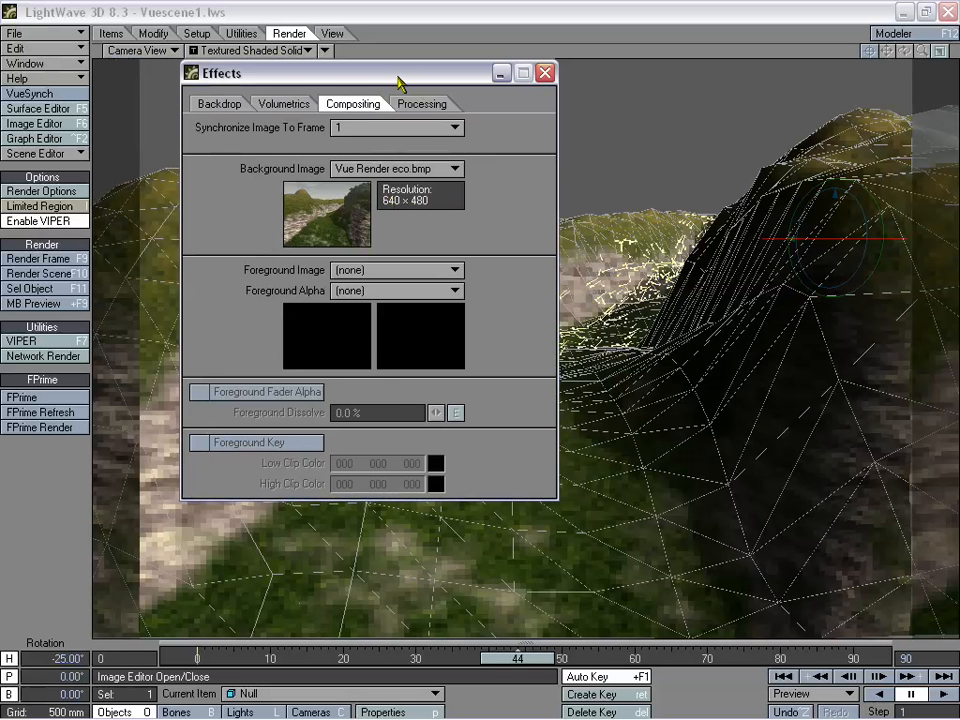
pyautogui.moveTo(401, 83); pyautogui.dragTo(455, 92)
pyautogui.click(458, 177)
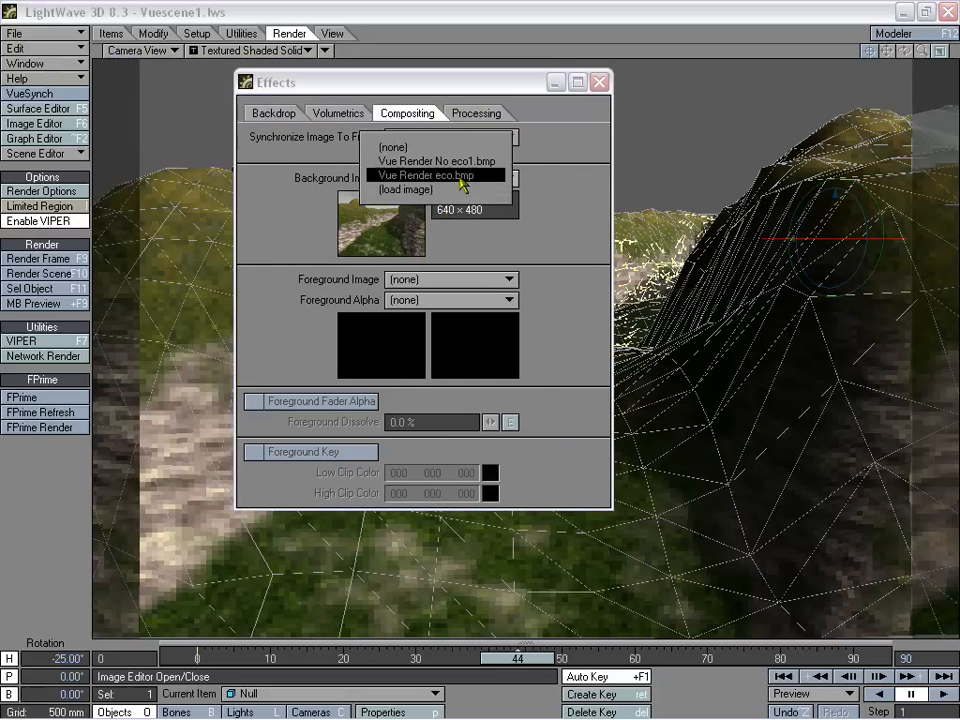
pyautogui.click(473, 177)
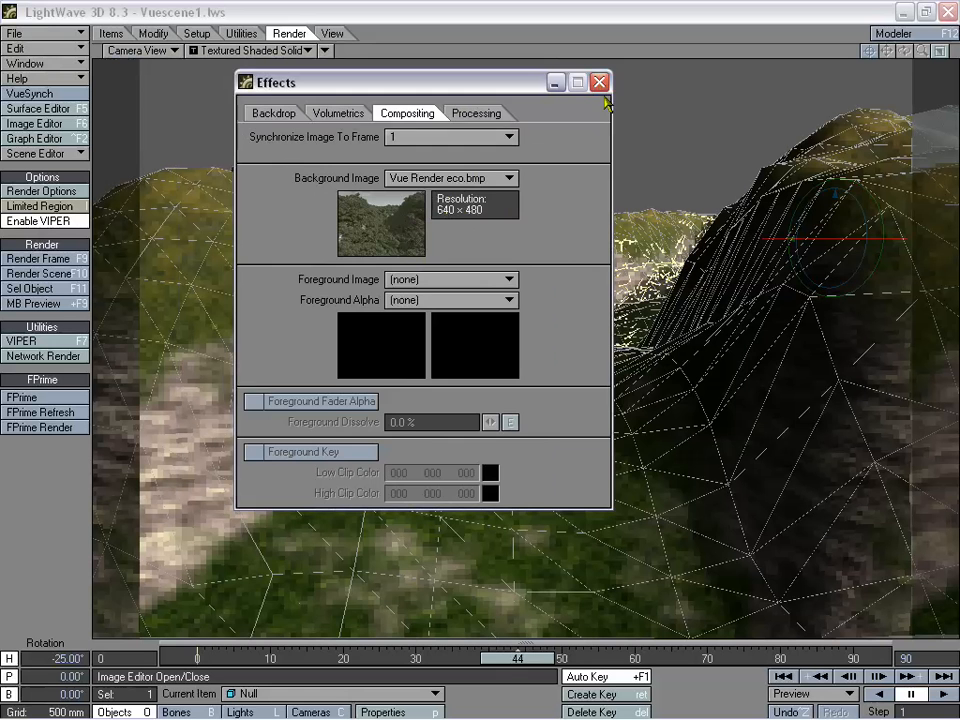
pyautogui.click(601, 83)
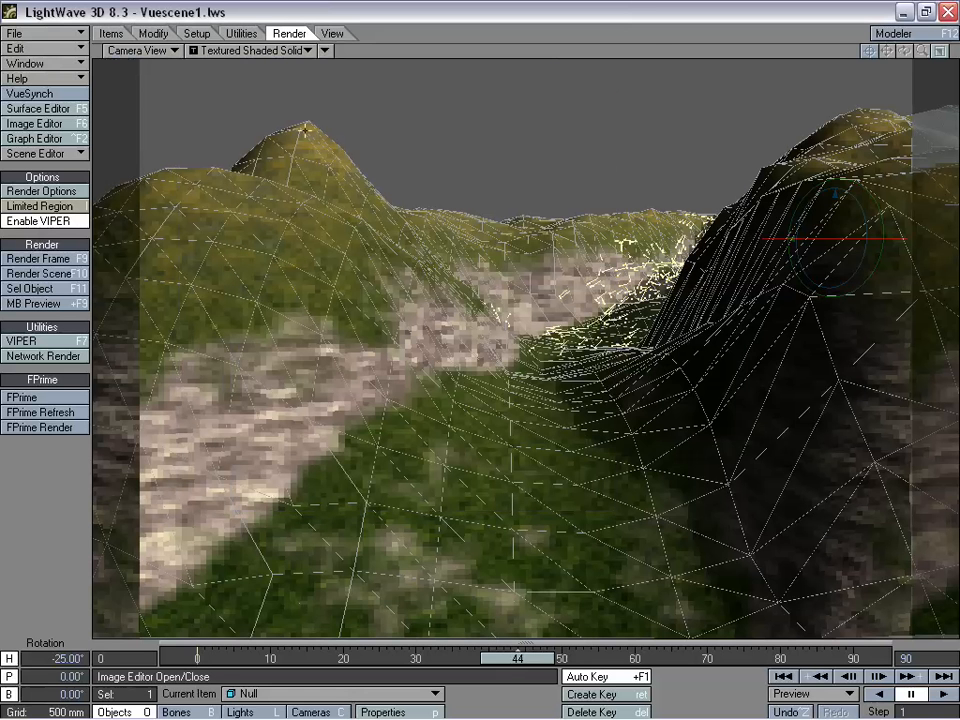
# Replace the image in the Terrain's Default surface color texture with Vue Render eco.bmp.
pyautogui.click(38, 108)
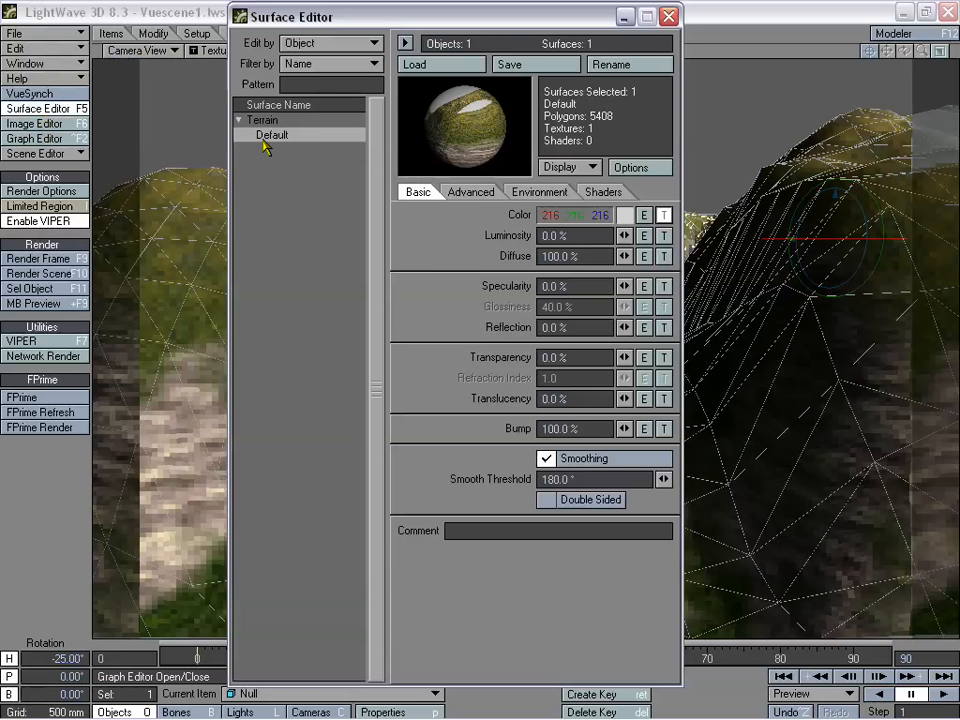
pyautogui.click(663, 214)
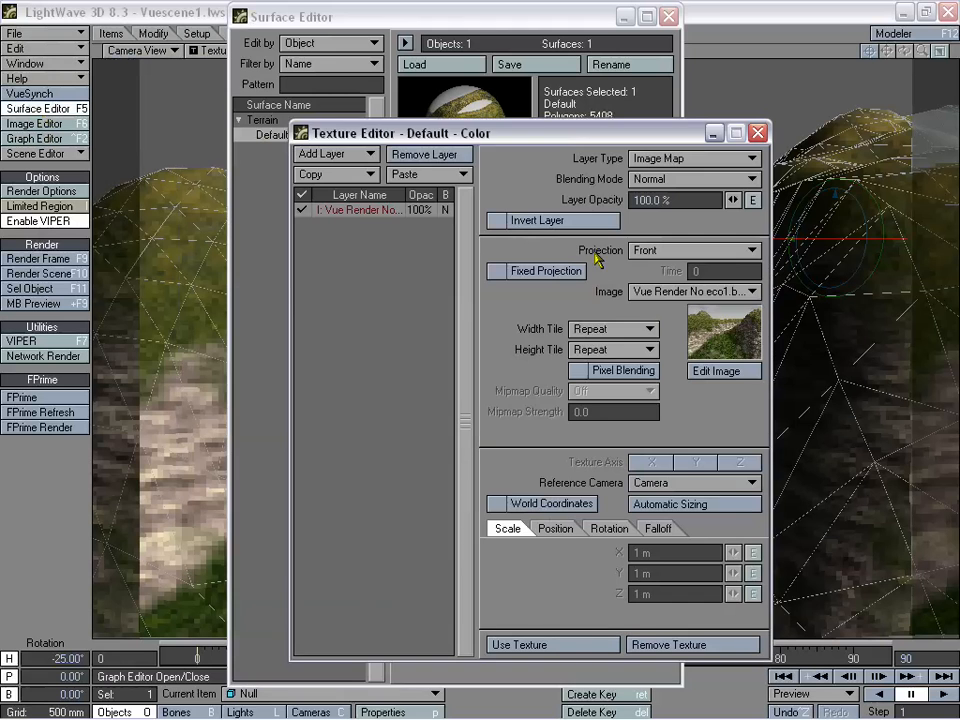
pyautogui.click(656, 296)
pyautogui.click(656, 309)
pyautogui.click(555, 644)
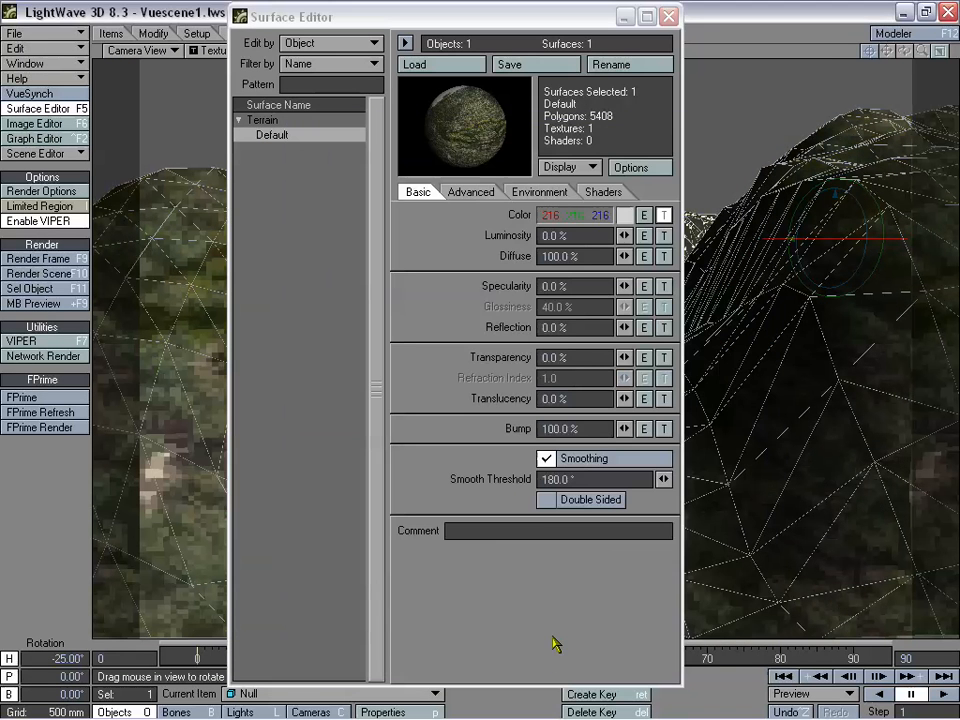
pyautogui.click(668, 16)
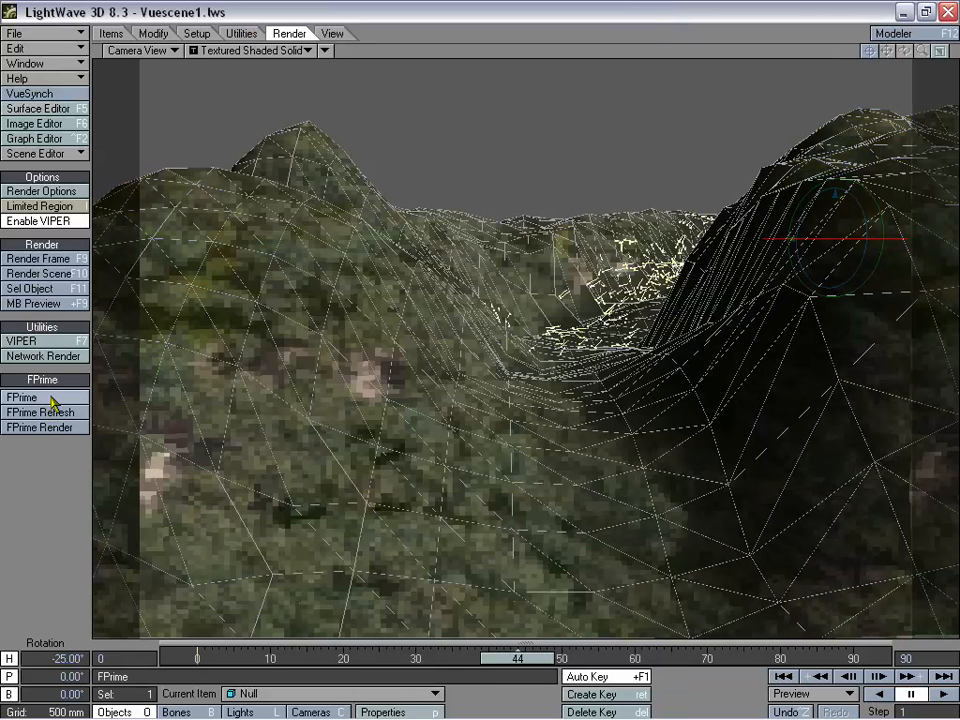
# Render frame 44 and examine how the smoke and terrain blend with the forest background.
pyautogui.click(64, 260)
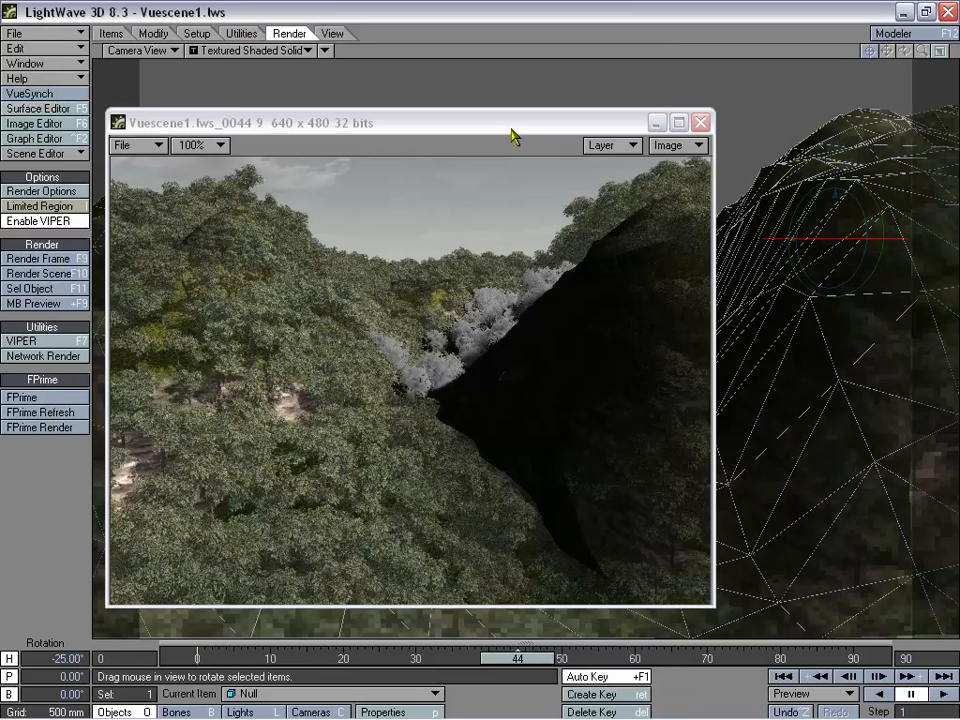
pyautogui.moveTo(514, 137); pyautogui.dragTo(575, 137)
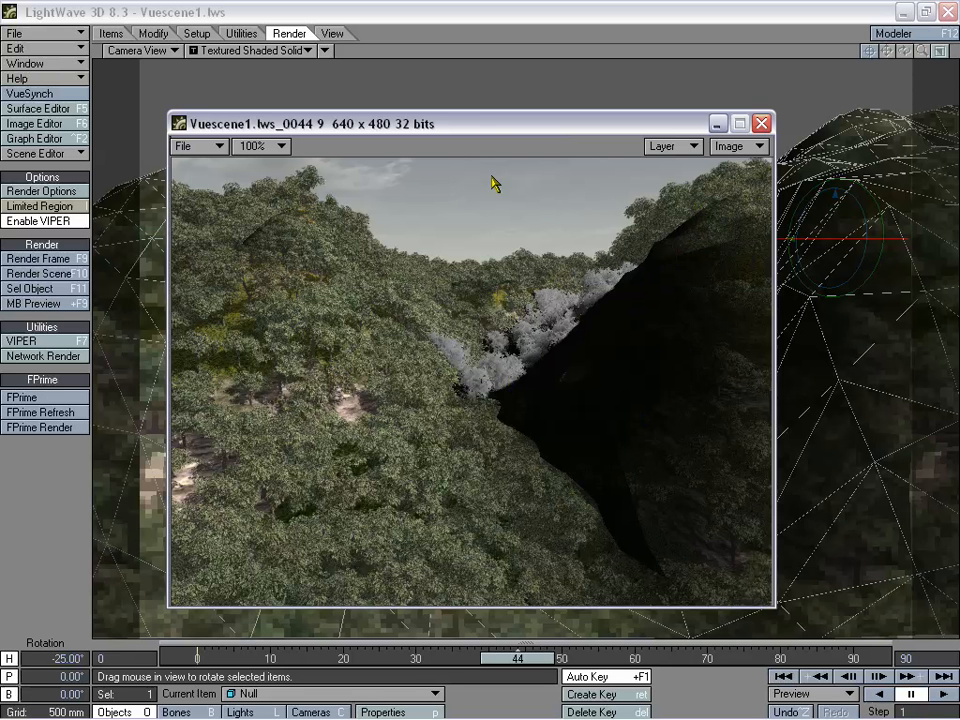
pyautogui.moveTo(489, 123); pyautogui.dragTo(500, 117)
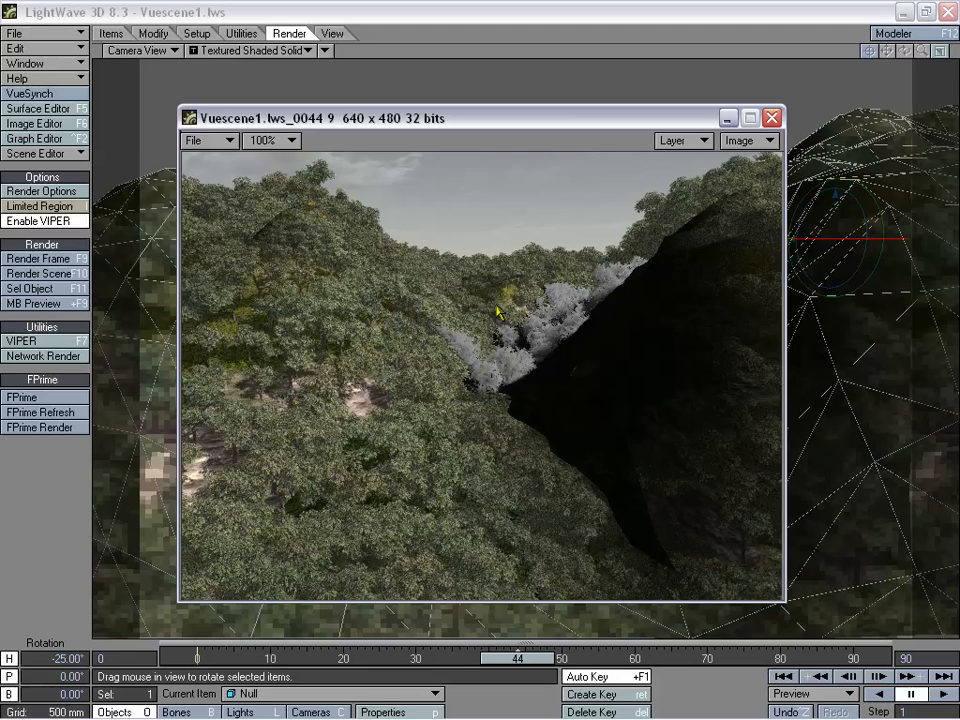
pyautogui.moveTo(465, 123); pyautogui.dragTo(463, 104)
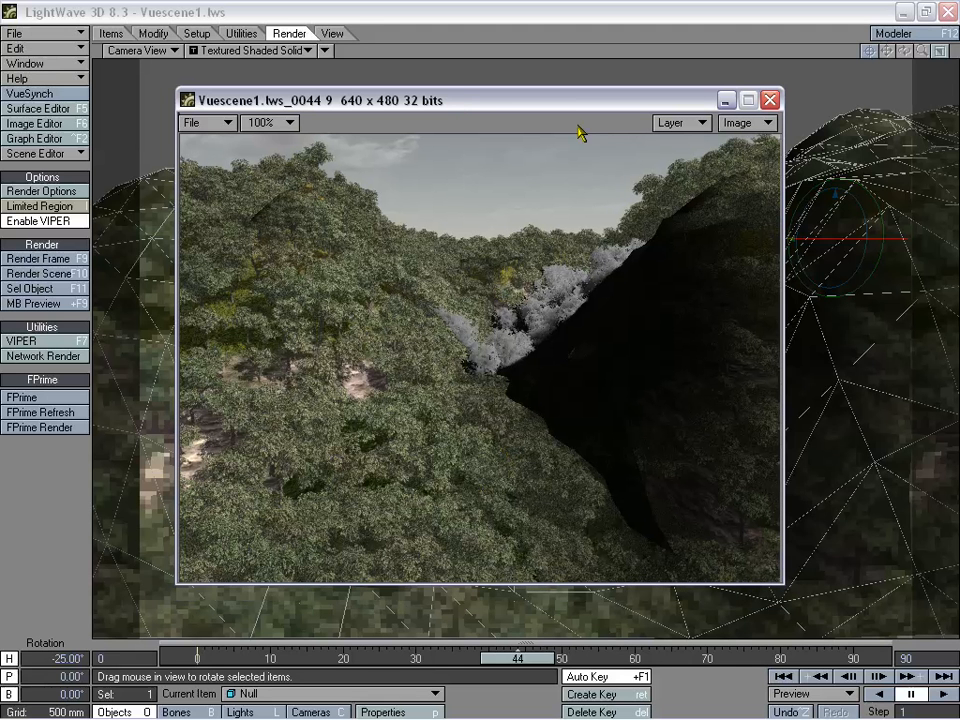
pyautogui.click(769, 101)
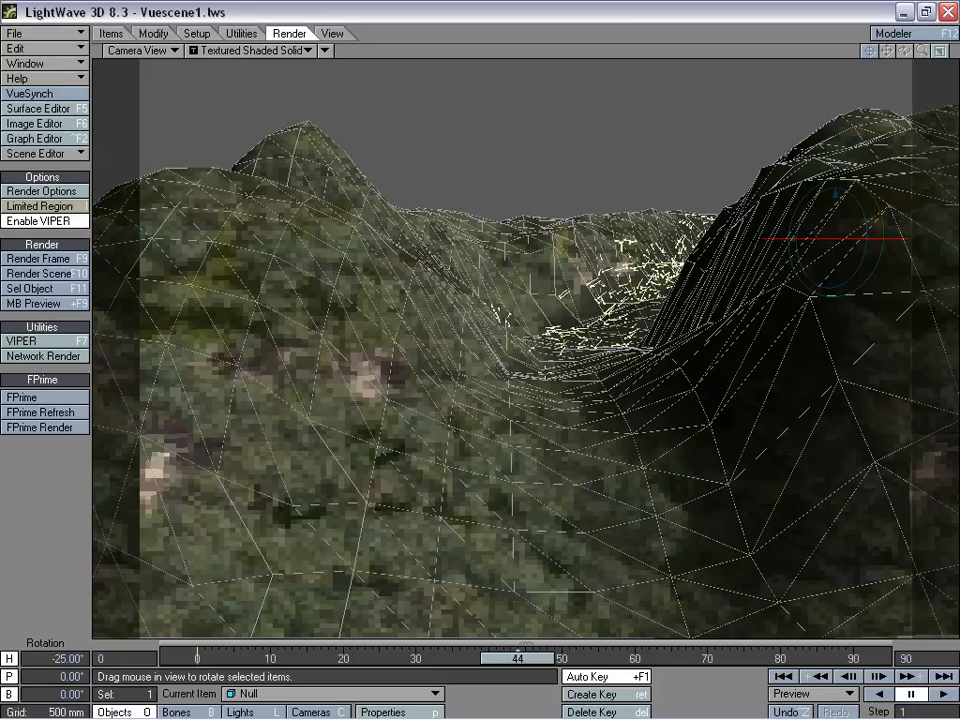
# Turn off Self Shadow in the Null emitter's render properties.
pyautogui.press('p')
pyautogui.moveTo(435, 81); pyautogui.dragTo(438, 101)
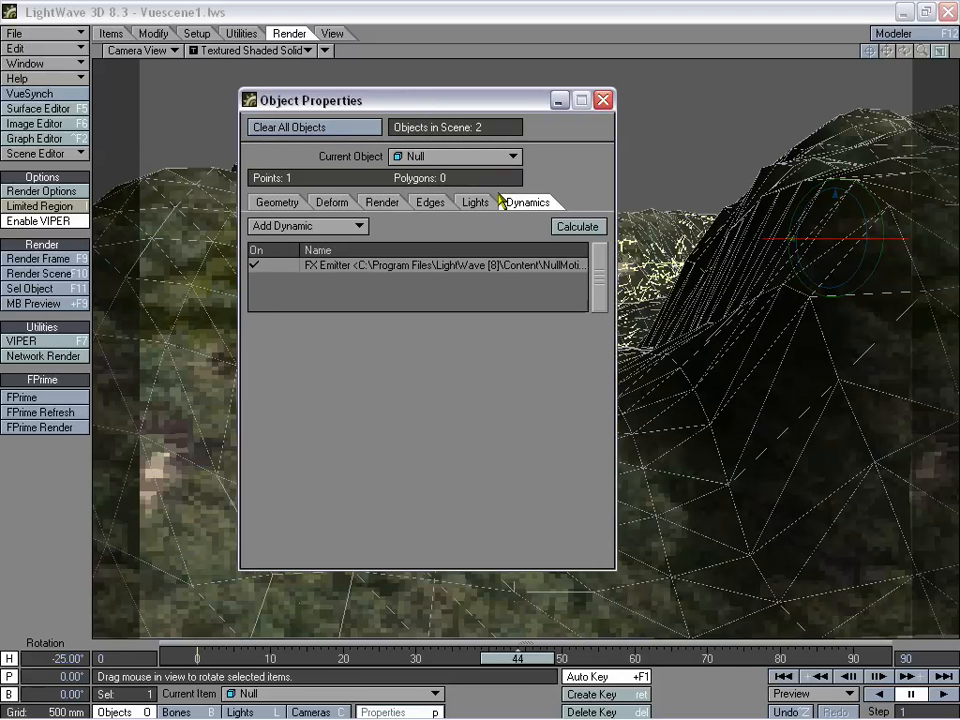
pyautogui.click(485, 203)
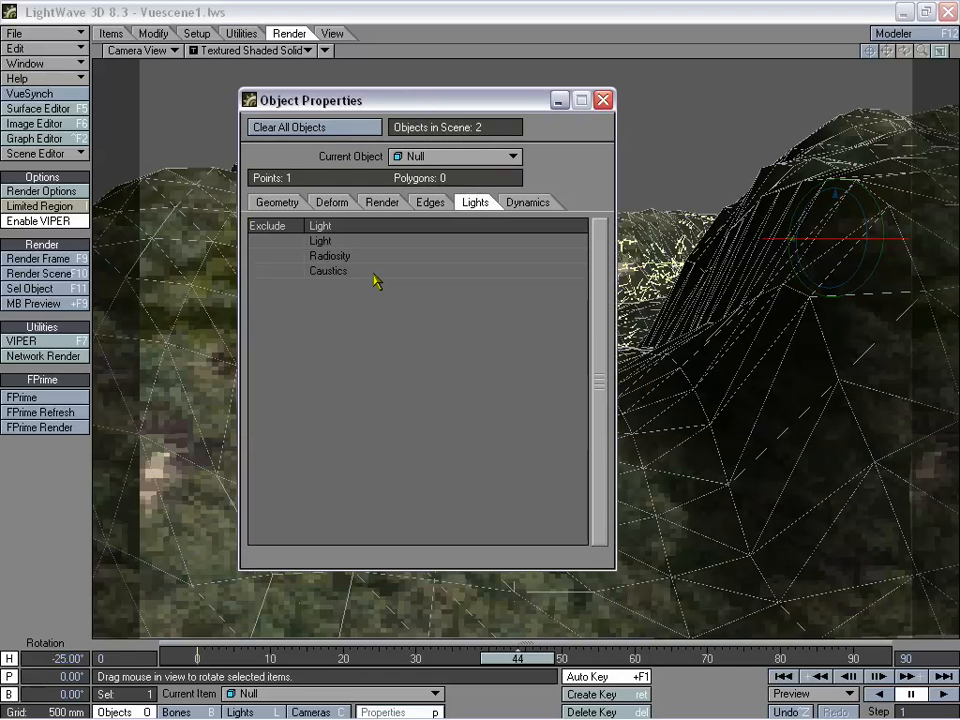
pyautogui.click(434, 203)
pyautogui.click(380, 203)
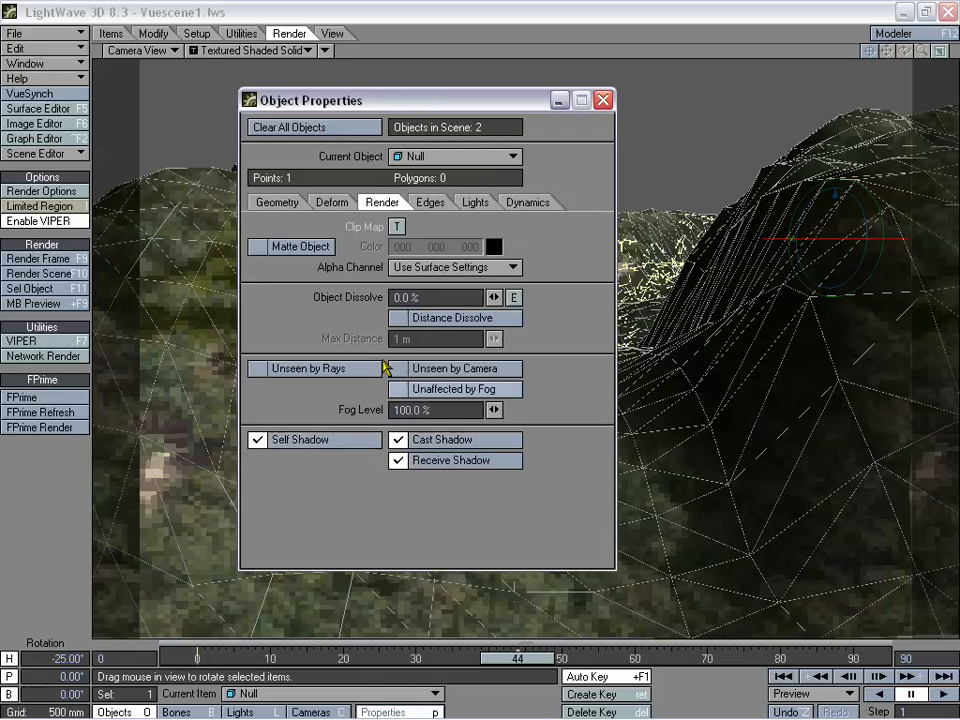
pyautogui.click(358, 443)
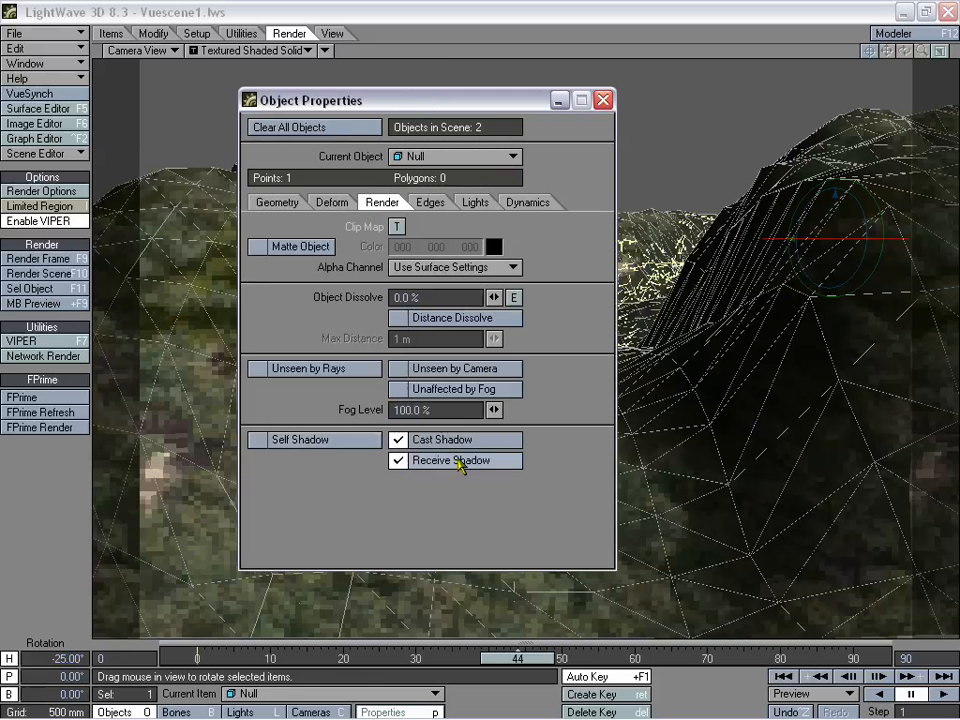
pyautogui.moveTo(444, 99); pyautogui.dragTo(301, 64)
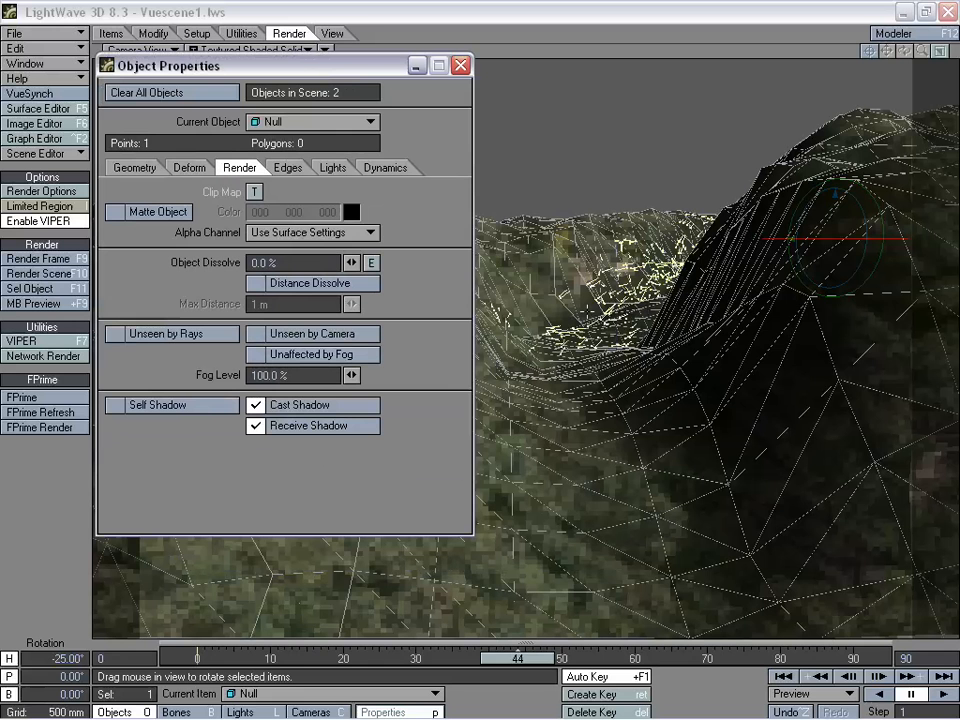
pyautogui.moveTo(315, 66); pyautogui.dragTo(388, 51)
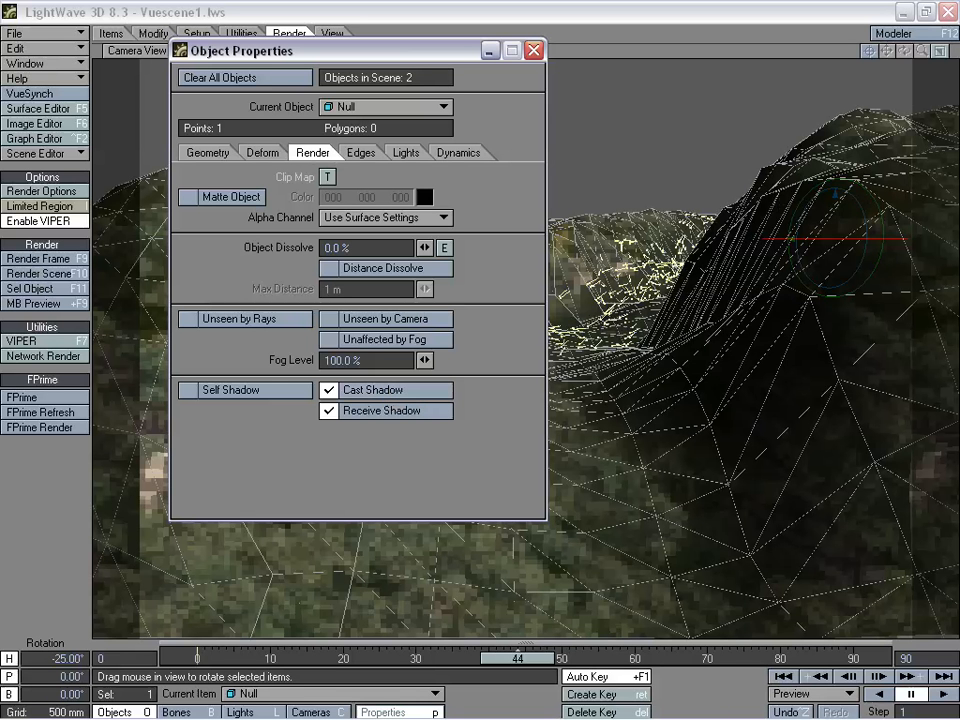
pyautogui.moveTo(414, 48); pyautogui.dragTo(458, 50)
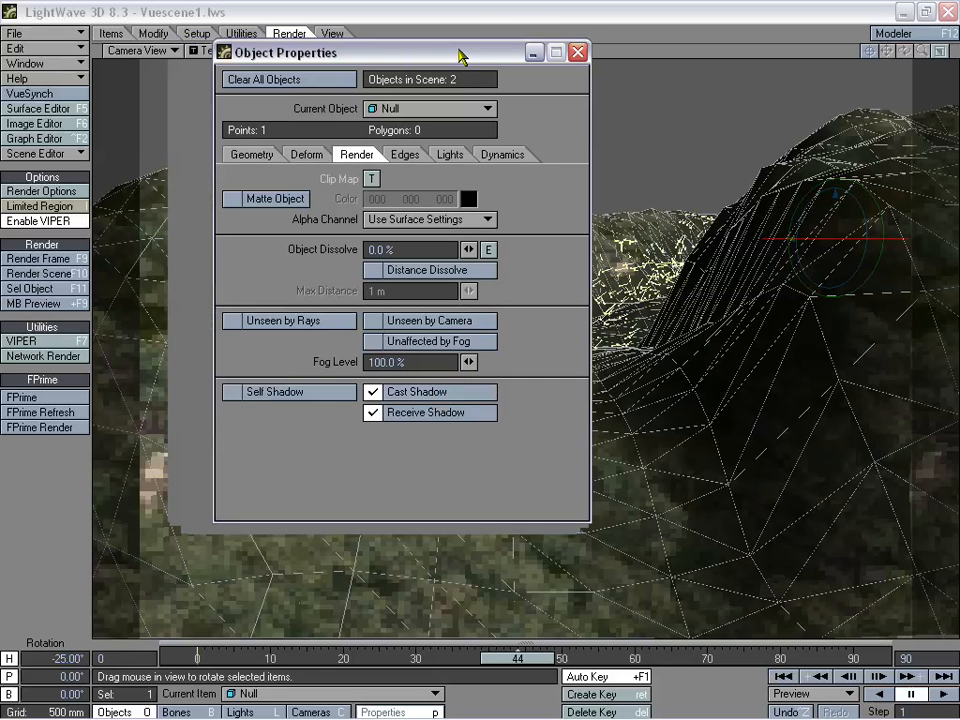
pyautogui.click(578, 52)
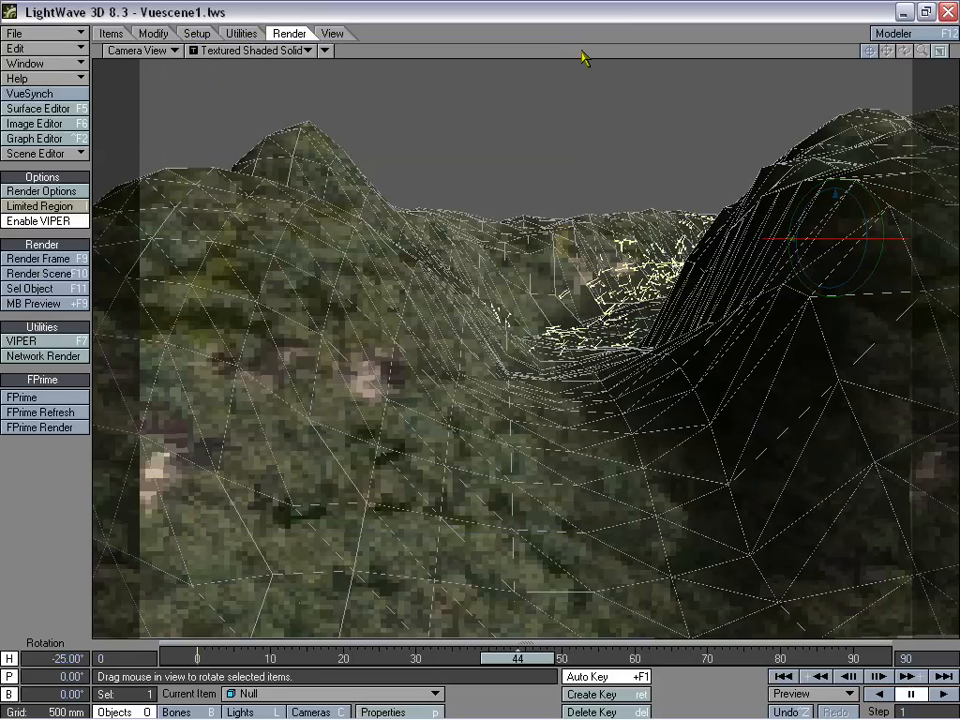
# Set the Terrain's Default surface to 100% luminosity and 0% diffuse, and test-render frame 44.
pyautogui.click(40, 108)
pyautogui.moveTo(624, 235); pyautogui.dragTo(690, 235)
pyautogui.moveTo(624, 256); pyautogui.dragTo(580, 256)
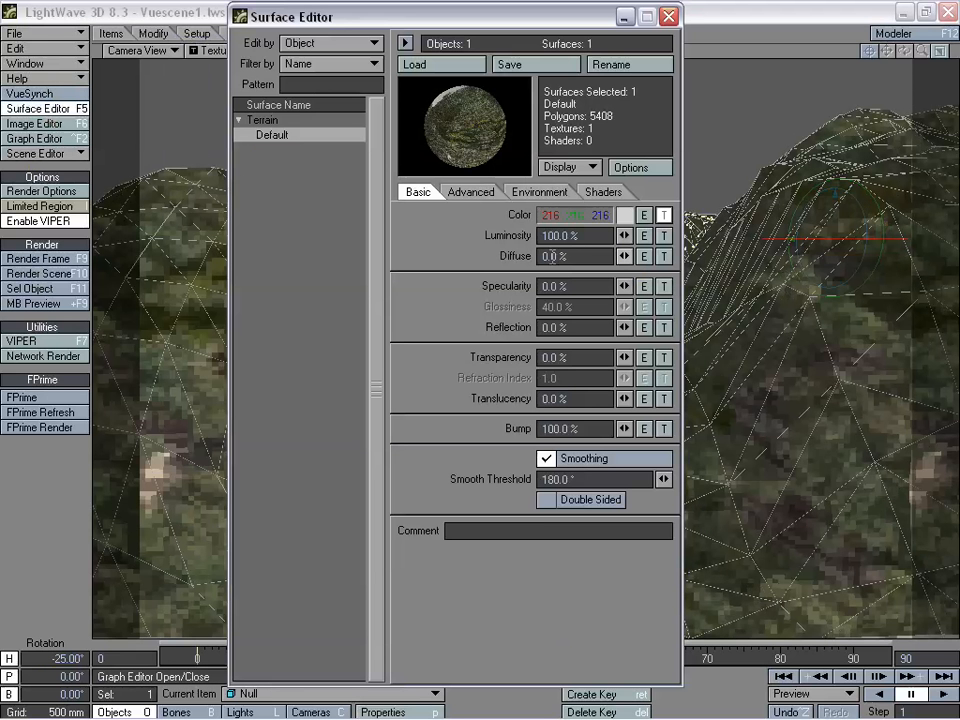
pyautogui.click(668, 16)
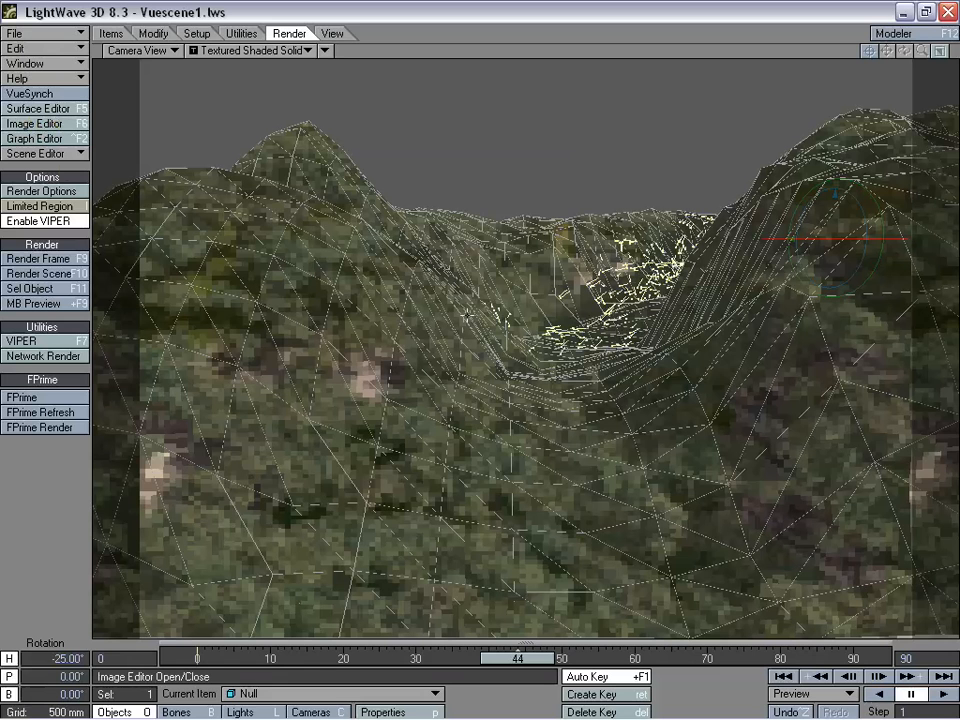
pyautogui.click(56, 260)
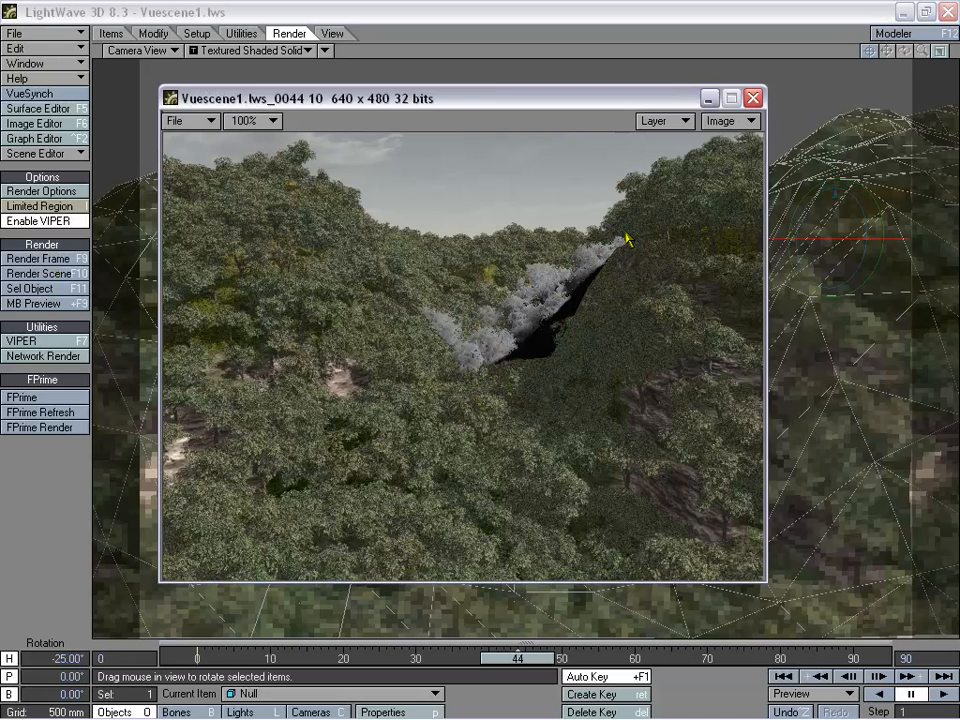
pyautogui.click(752, 97)
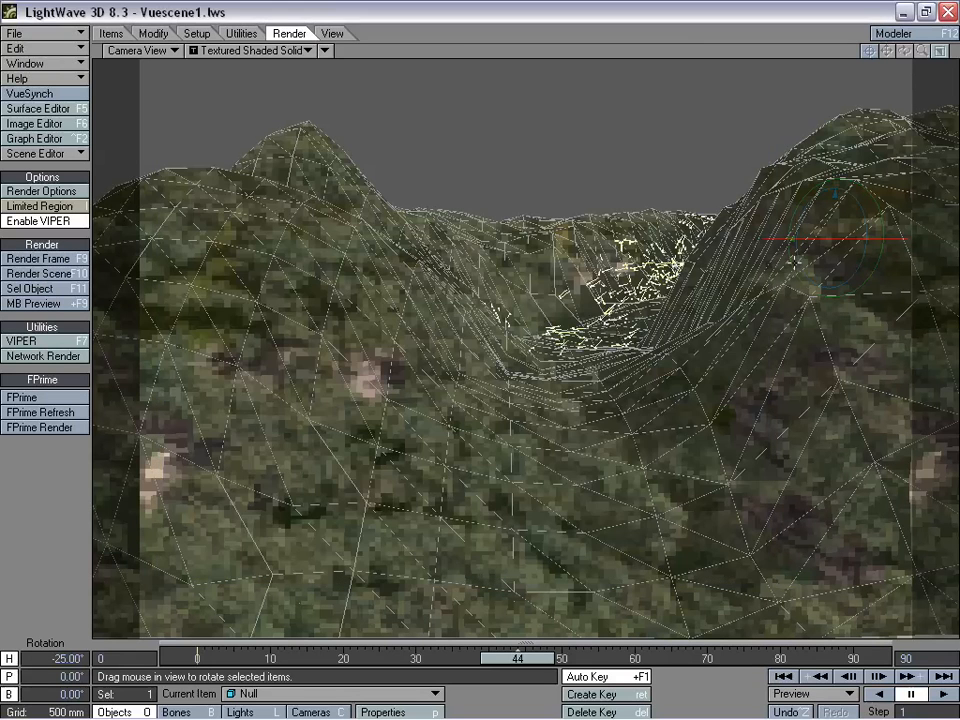
# Set the Radius/Level of the Terrain's FX Collision to 1 m.
pyautogui.click(855, 288)
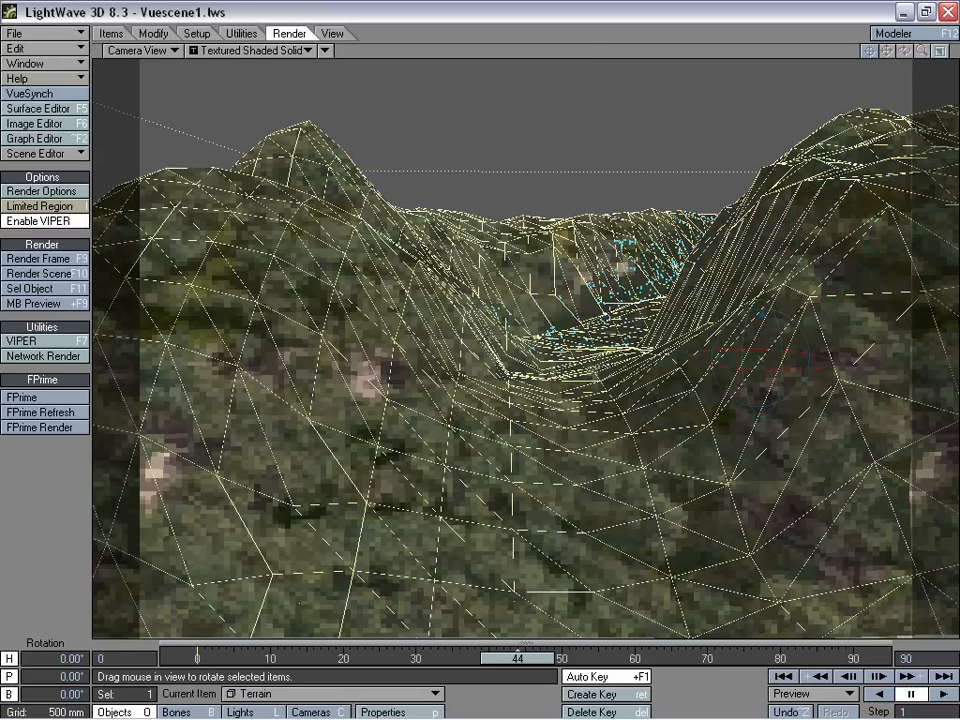
pyautogui.press('p')
pyautogui.moveTo(413, 50); pyautogui.dragTo(241, 101)
pyautogui.click(328, 202)
pyautogui.click(221, 264)
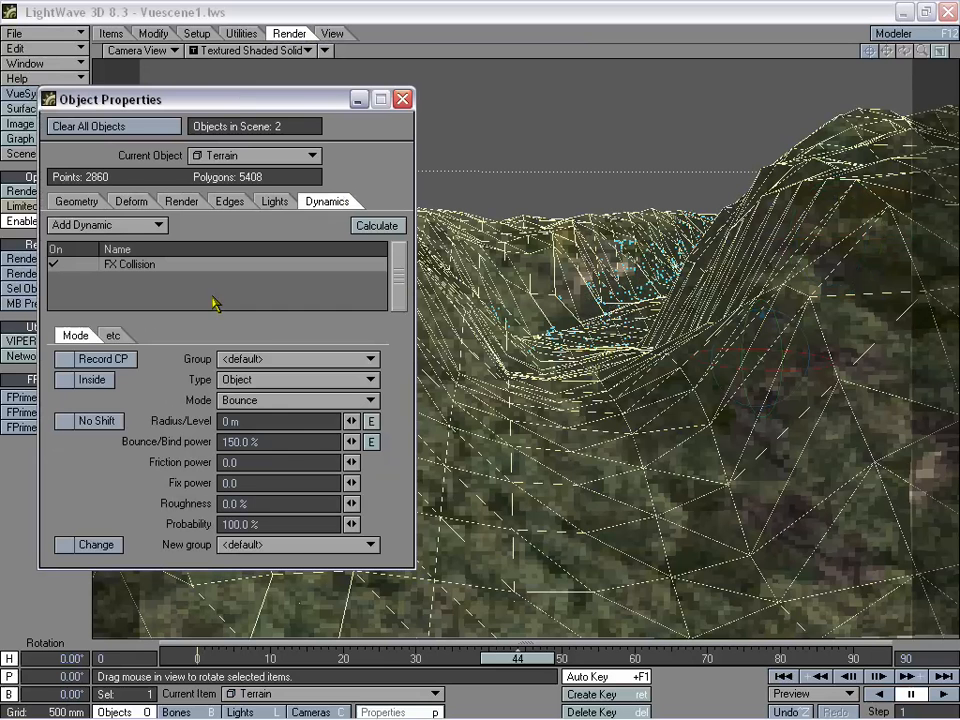
pyautogui.moveTo(351, 421); pyautogui.dragTo(354, 421)
pyautogui.moveTo(351, 421); pyautogui.dragTo(353, 421)
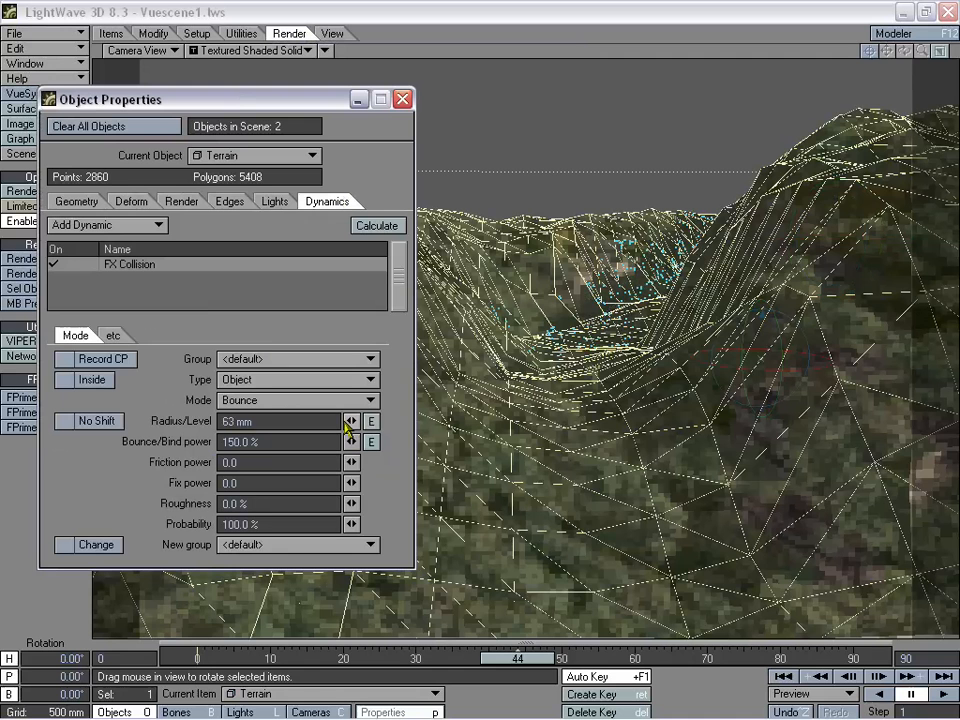
pyautogui.click(288, 421)
pyautogui.write('1')
pyautogui.press('Tab')
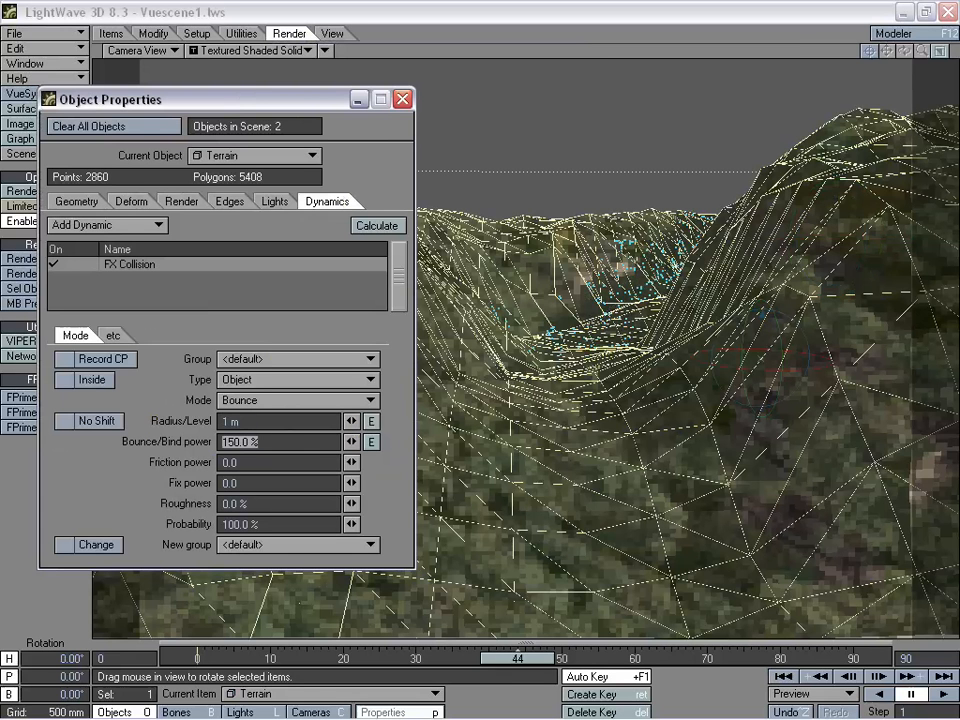
pyautogui.click(272, 441)
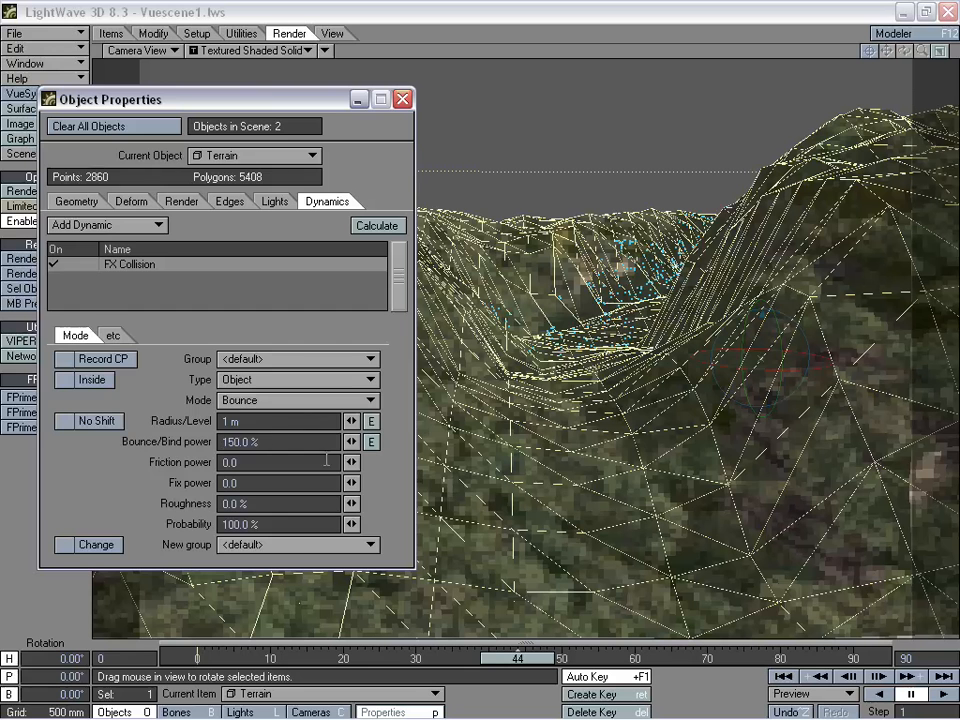
pyautogui.click(404, 100)
# Switch to the Perspective view at frame 43 and examine how the Null emitter's particles sit in the terrain valley.
pyautogui.moveTo(521, 663)
pyautogui.mouseDown()
pyautogui.moveTo(479, 663)
pyautogui.moveTo(514, 663)
pyautogui.mouseUp()
pyautogui.click(140, 50)
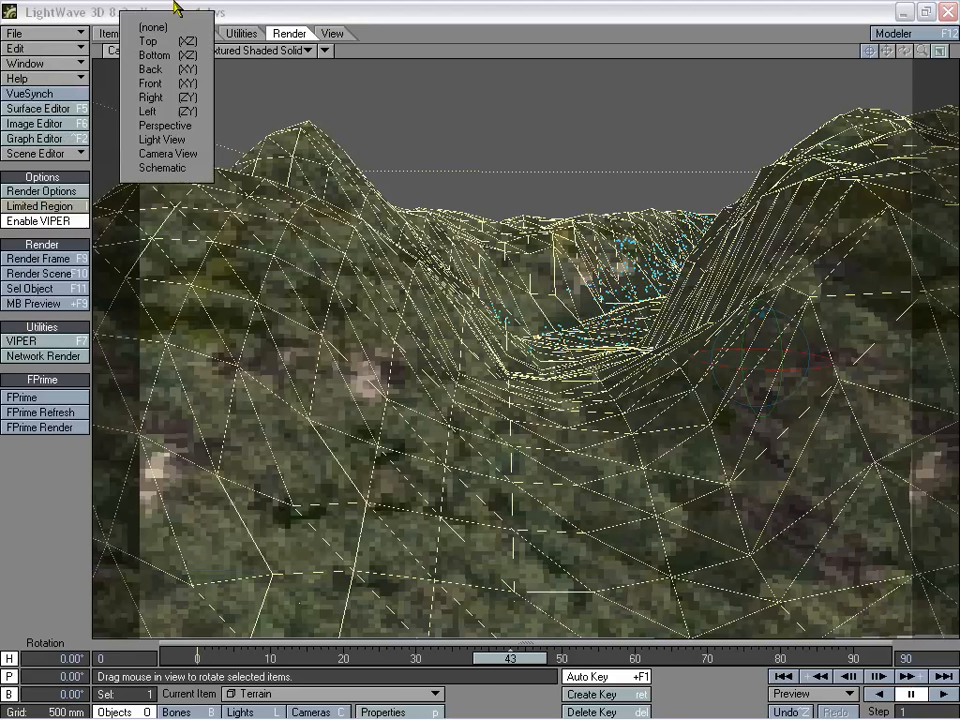
pyautogui.click(161, 184)
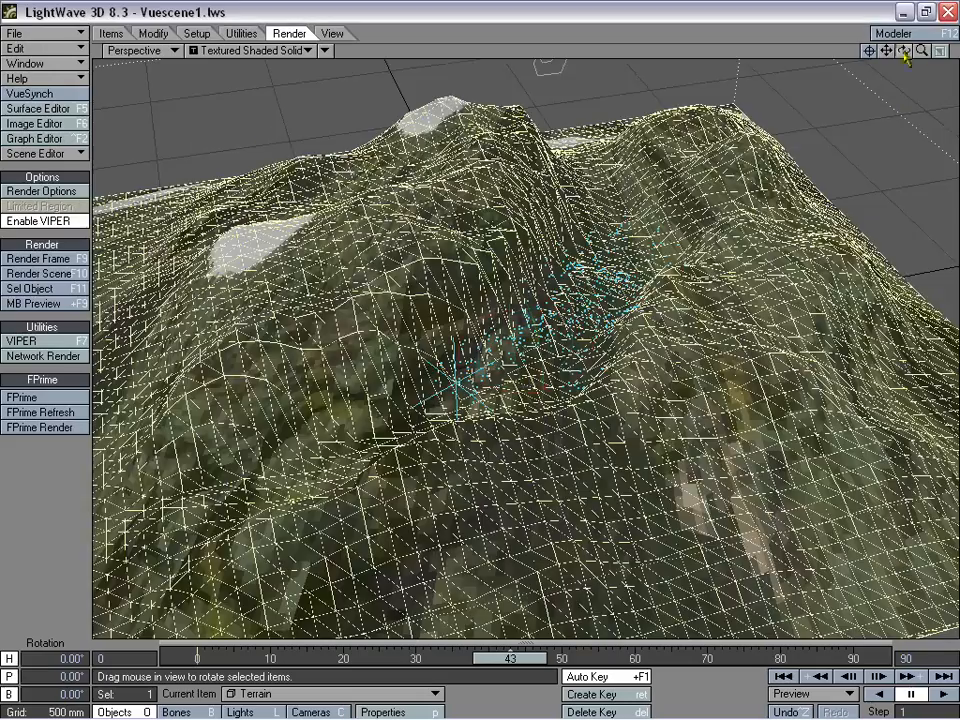
pyautogui.moveTo(904, 51); pyautogui.dragTo(926, 54)
pyautogui.click(504, 367)
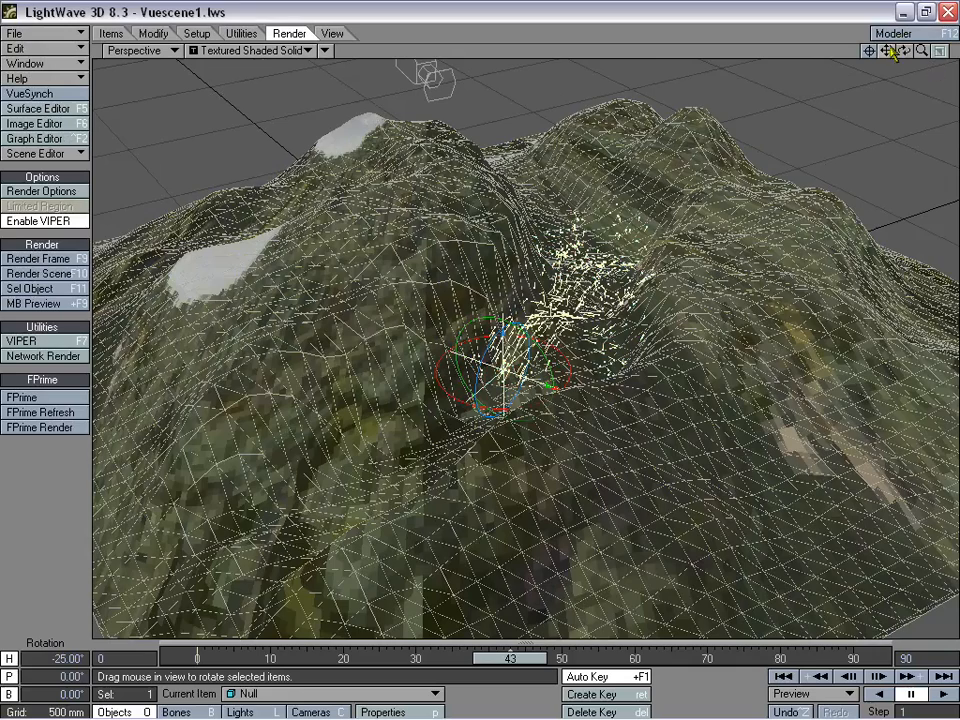
pyautogui.moveTo(904, 50)
pyautogui.mouseDown()
pyautogui.moveTo(918, 42)
pyautogui.moveTo(904, 57)
pyautogui.mouseUp()
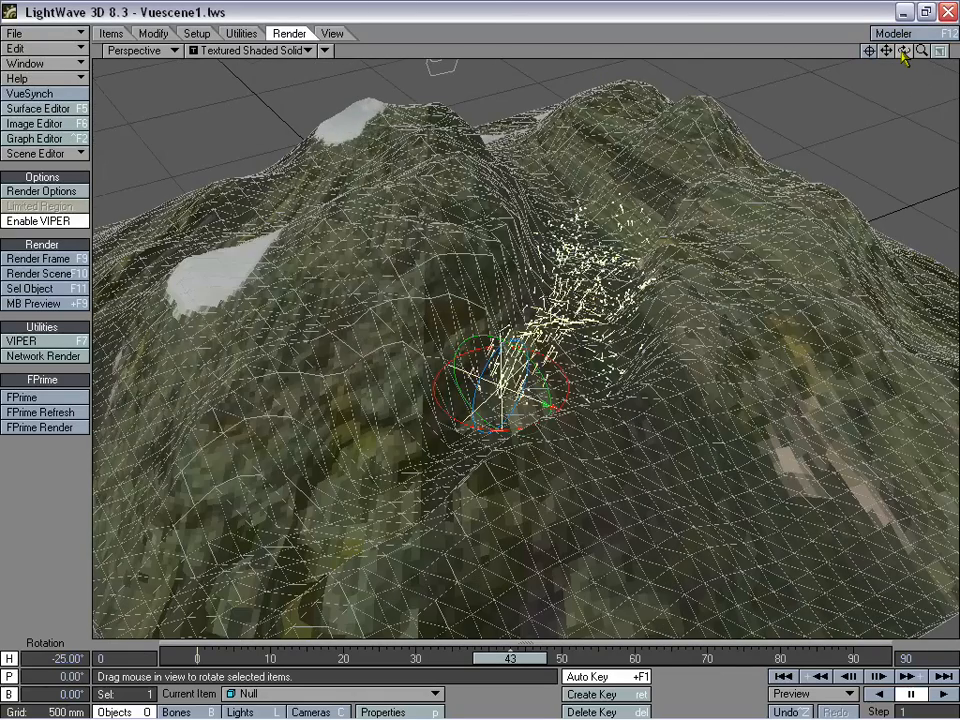
# Set the Radius/Level of the Terrain's FX Collision to 100 mm.
pyautogui.click(318, 209)
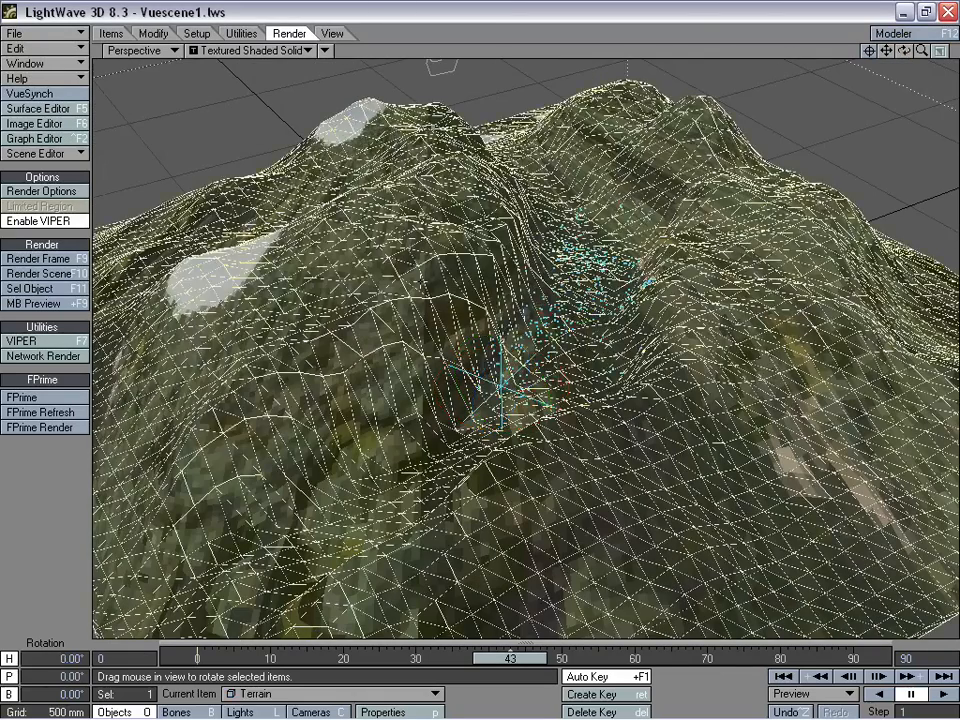
pyautogui.press('p')
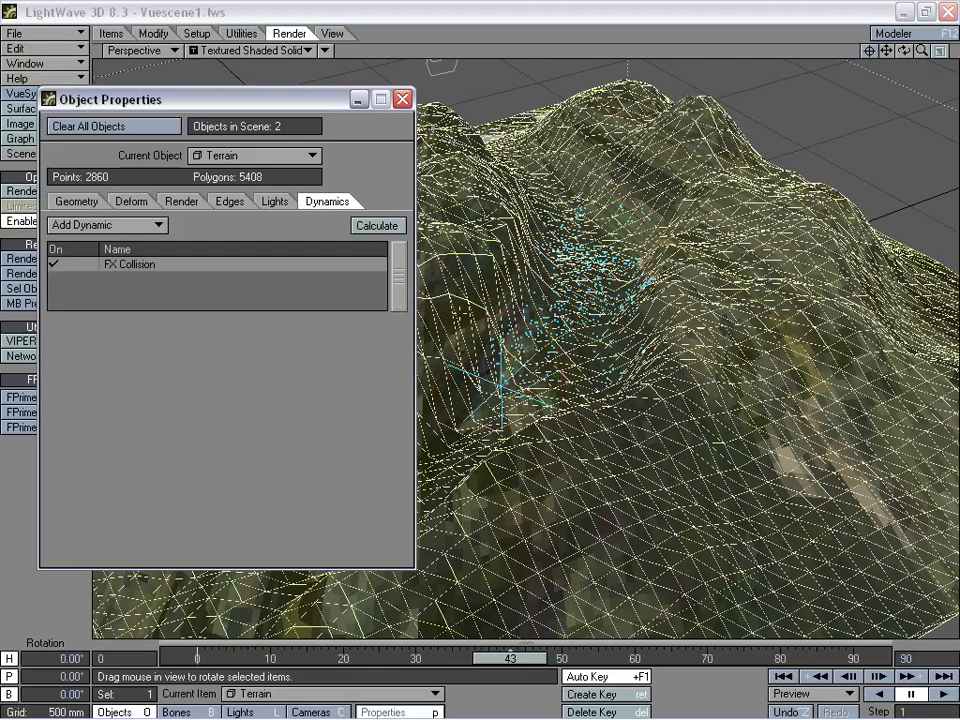
pyautogui.click(130, 270)
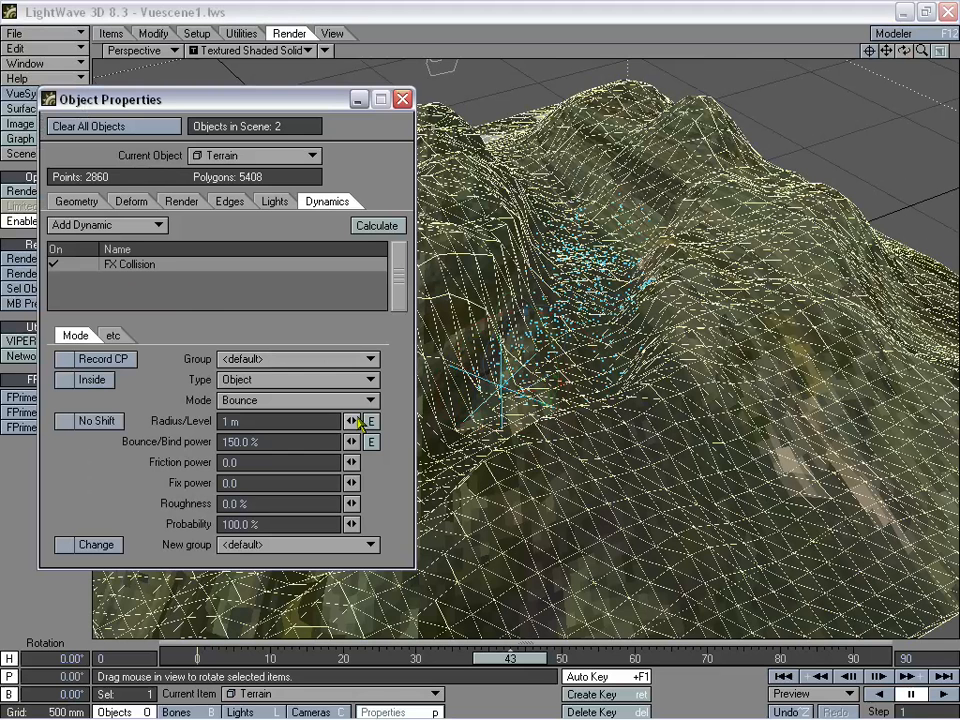
pyautogui.moveTo(353, 421); pyautogui.dragTo(342, 421)
pyautogui.moveTo(351, 421); pyautogui.dragTo(345, 421)
pyautogui.moveTo(351, 421); pyautogui.dragTo(349, 421)
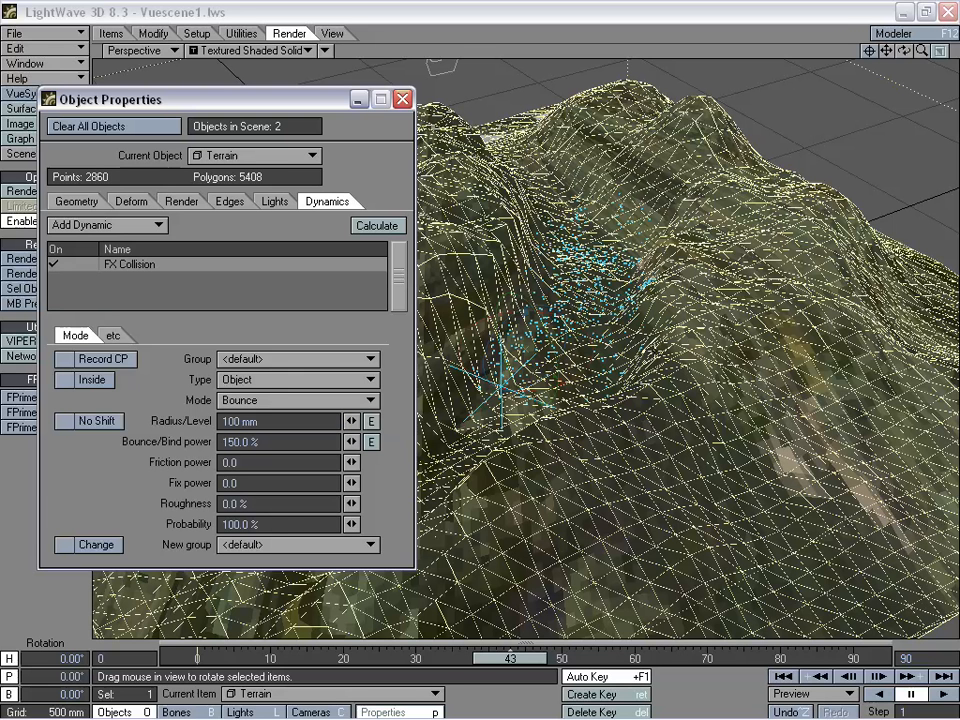
pyautogui.moveTo(311, 100); pyautogui.dragTo(290, 73)
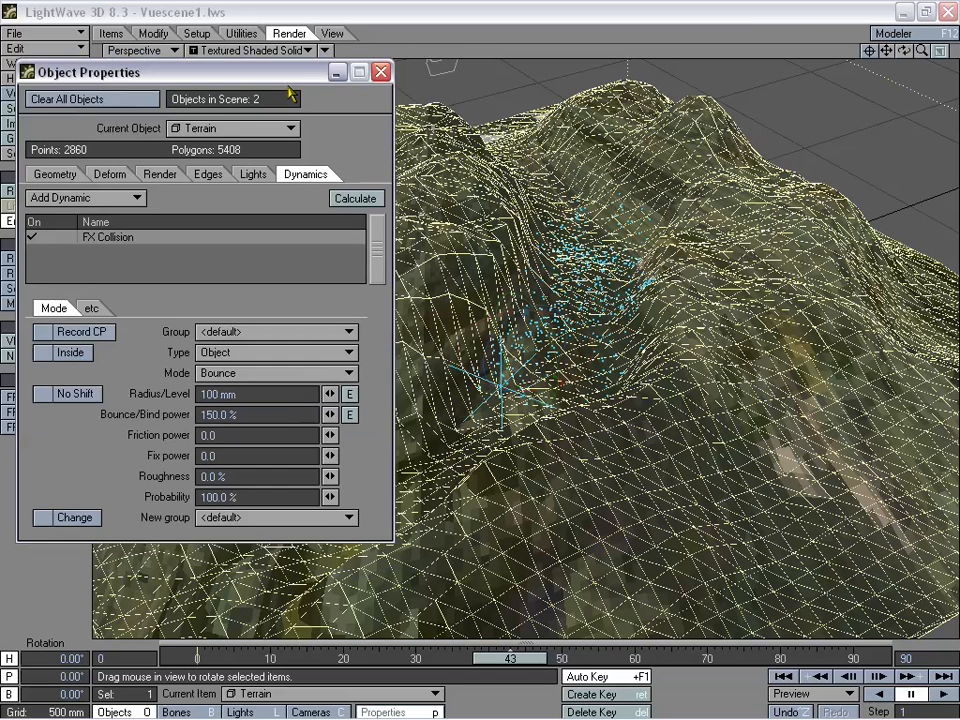
pyautogui.click(381, 73)
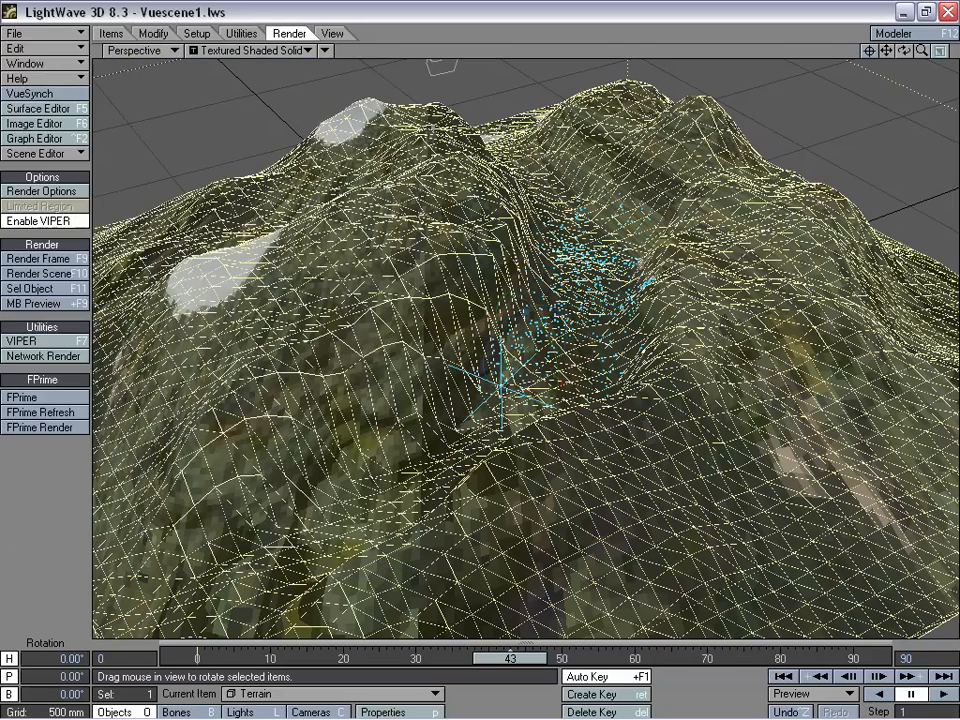
# Clear the stored motion of the Null's FX Emitter and recalculate its dynamics from frame 0.
pyautogui.click(504, 380)
pyautogui.press('p')
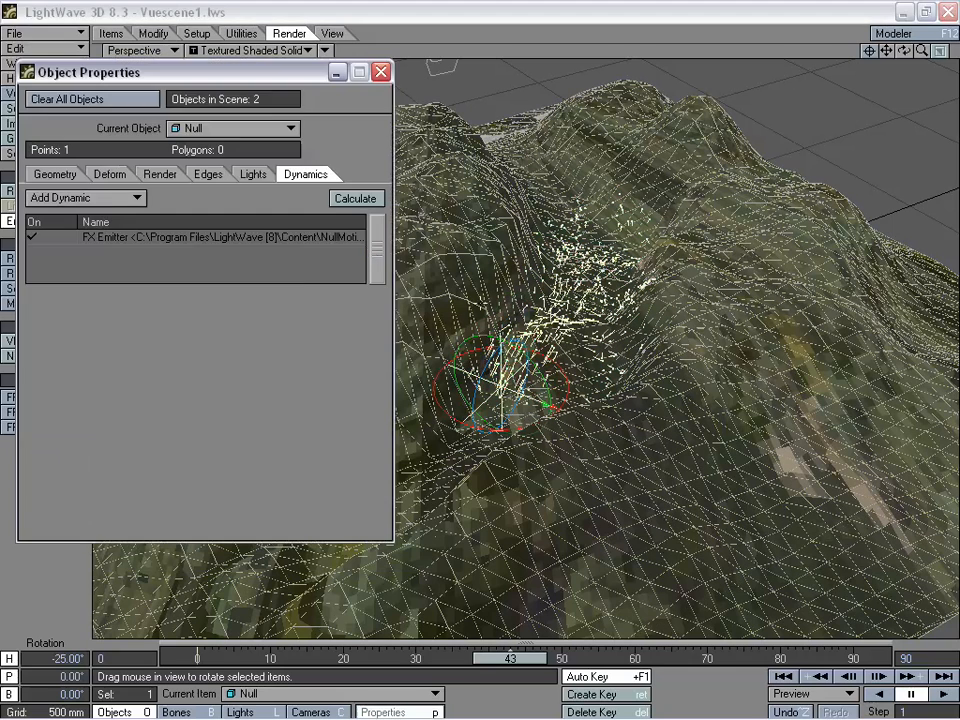
pyautogui.click(268, 240)
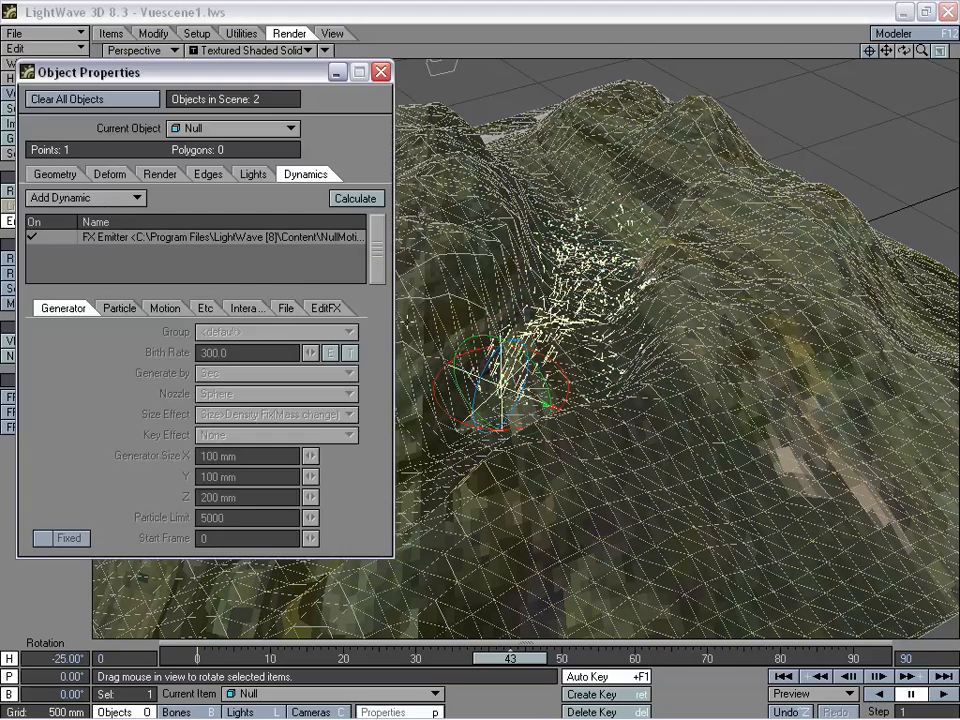
pyautogui.click(284, 308)
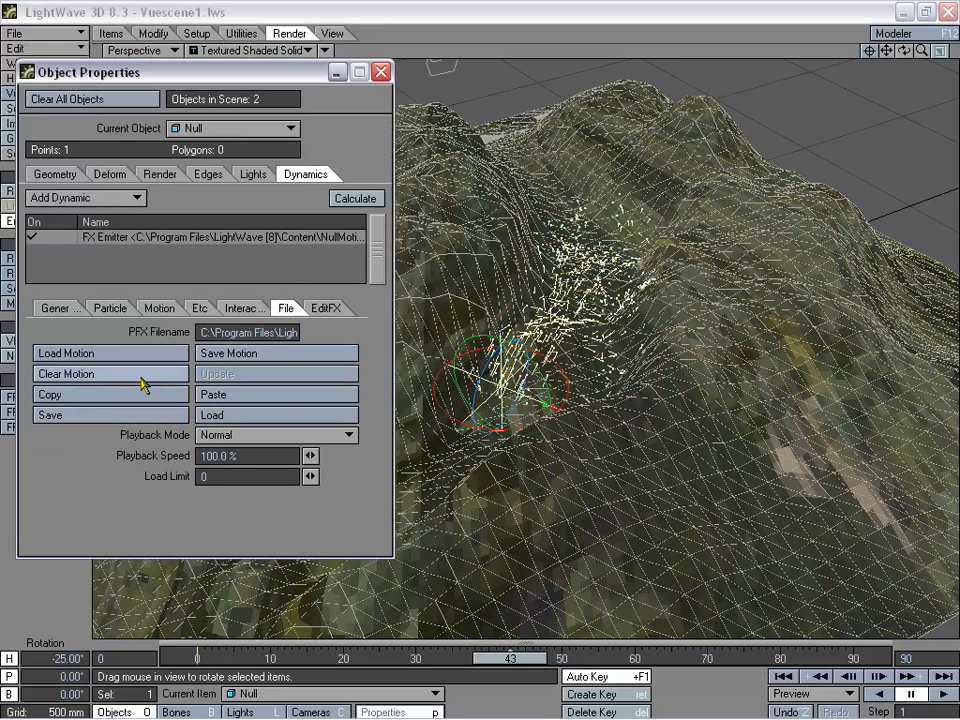
pyautogui.click(145, 387)
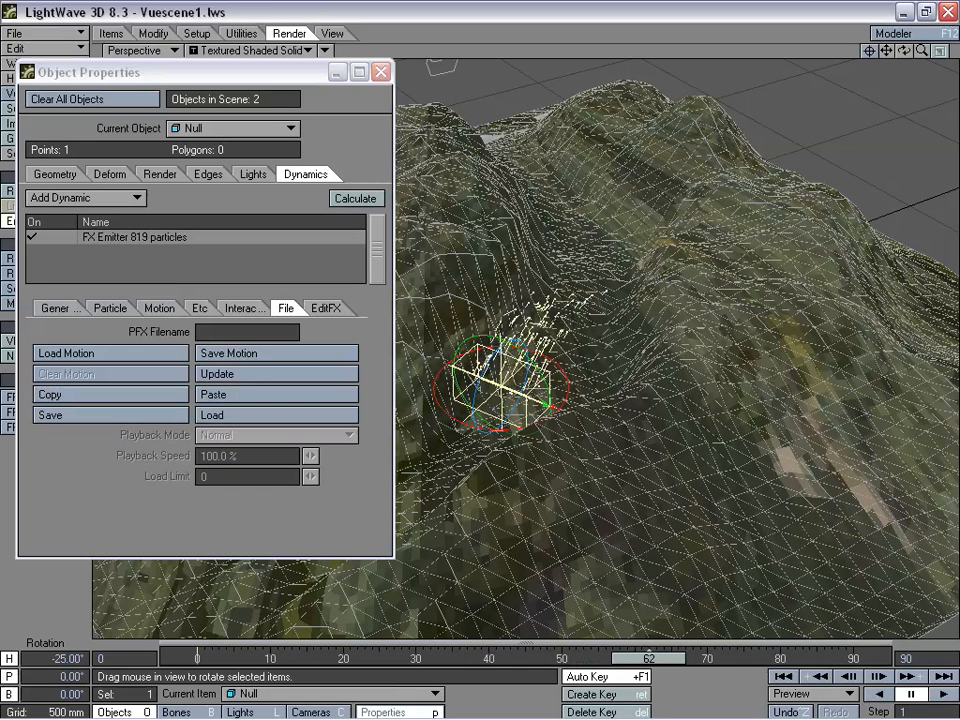
pyautogui.moveTo(335, 658); pyautogui.dragTo(197, 658)
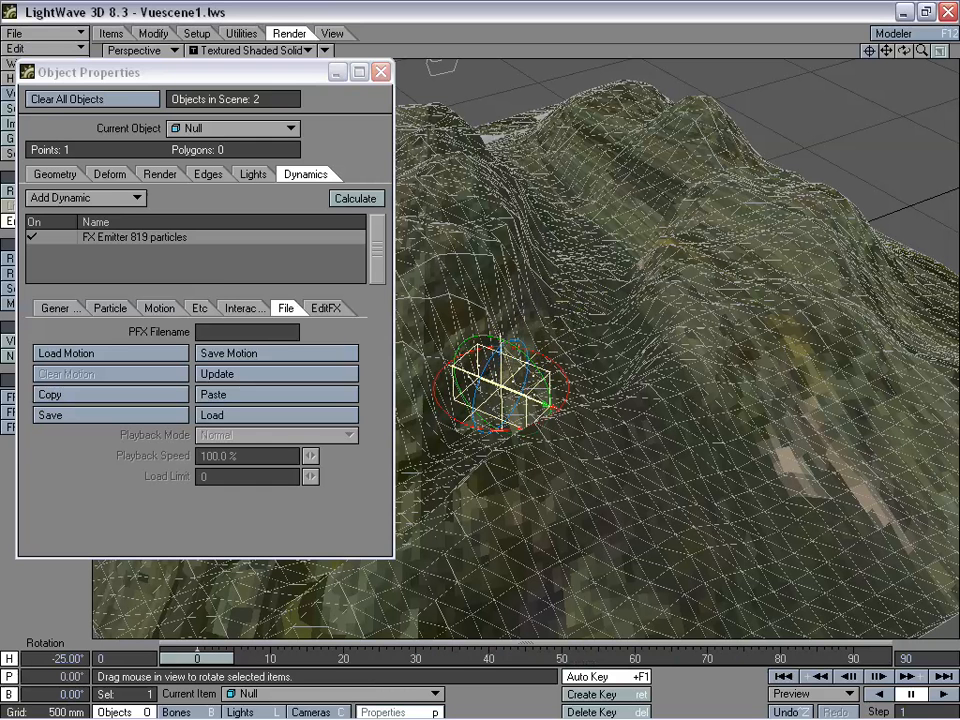
pyautogui.click(346, 201)
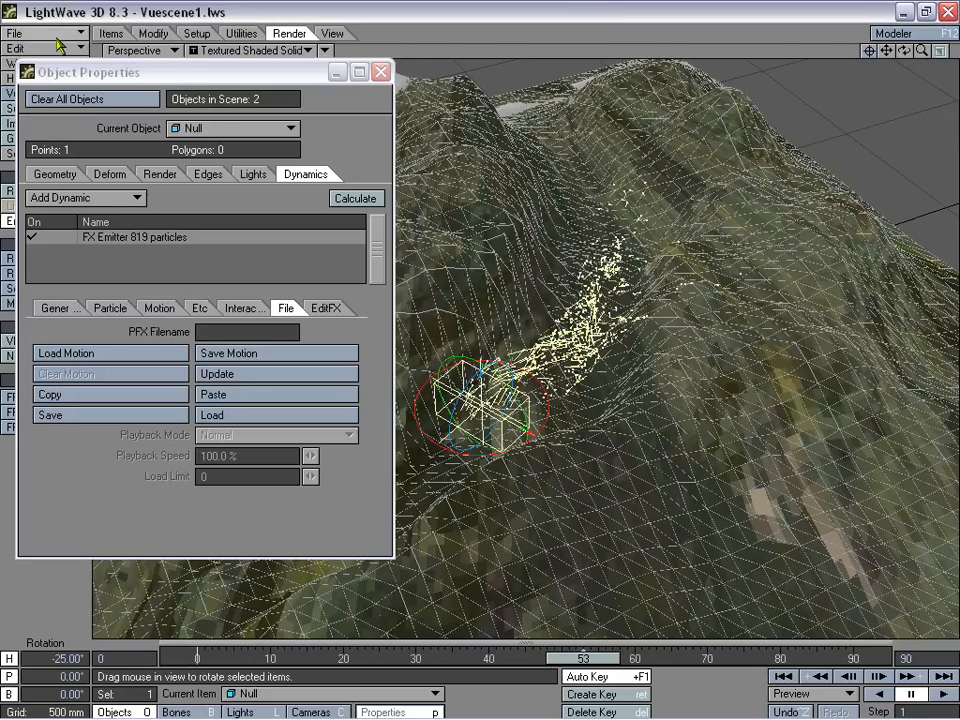
# Check the recalculated particles through the Camera View at frame 59 and dismiss the object properties.
pyautogui.click(157, 50)
pyautogui.click(160, 77)
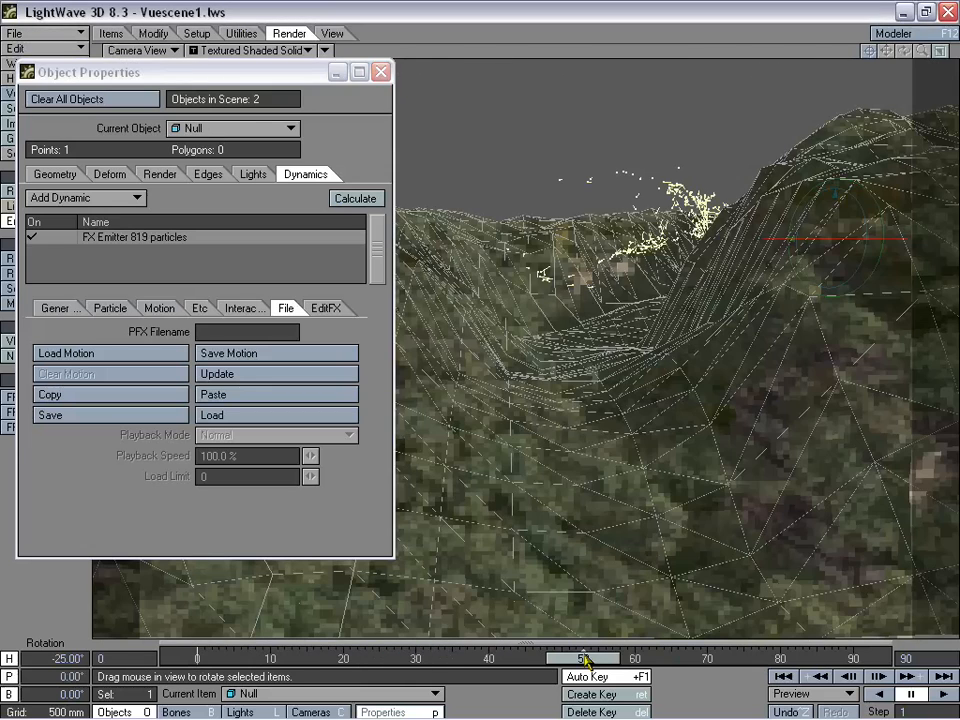
pyautogui.moveTo(587, 660)
pyautogui.mouseDown()
pyautogui.moveTo(346, 660)
pyautogui.moveTo(799, 658)
pyautogui.moveTo(450, 658)
pyautogui.moveTo(643, 658)
pyautogui.moveTo(627, 658)
pyautogui.mouseUp()
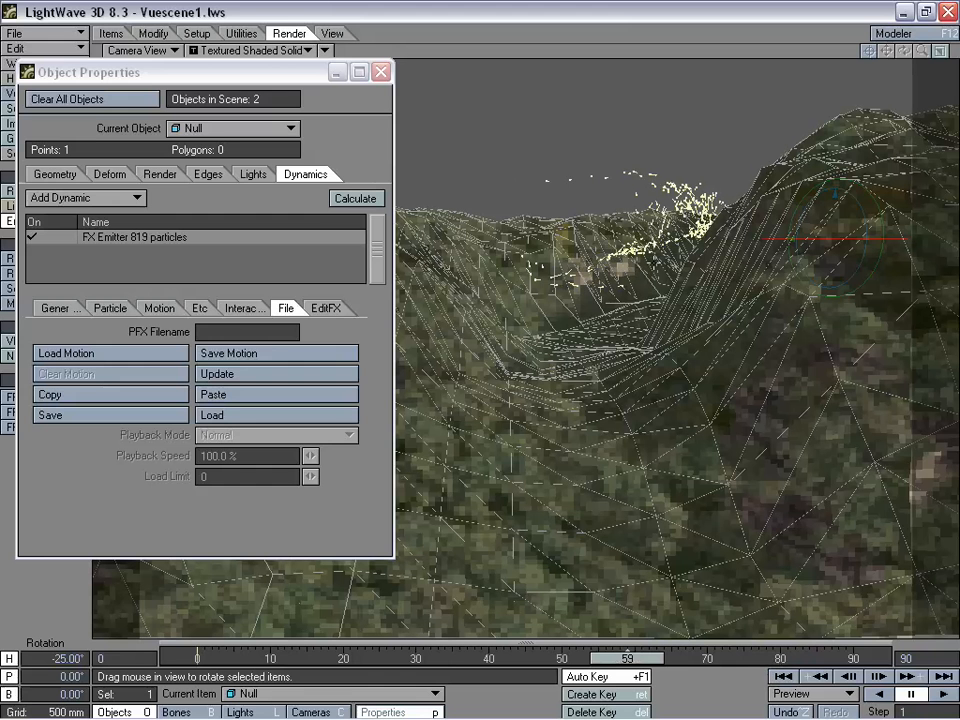
pyautogui.click(381, 72)
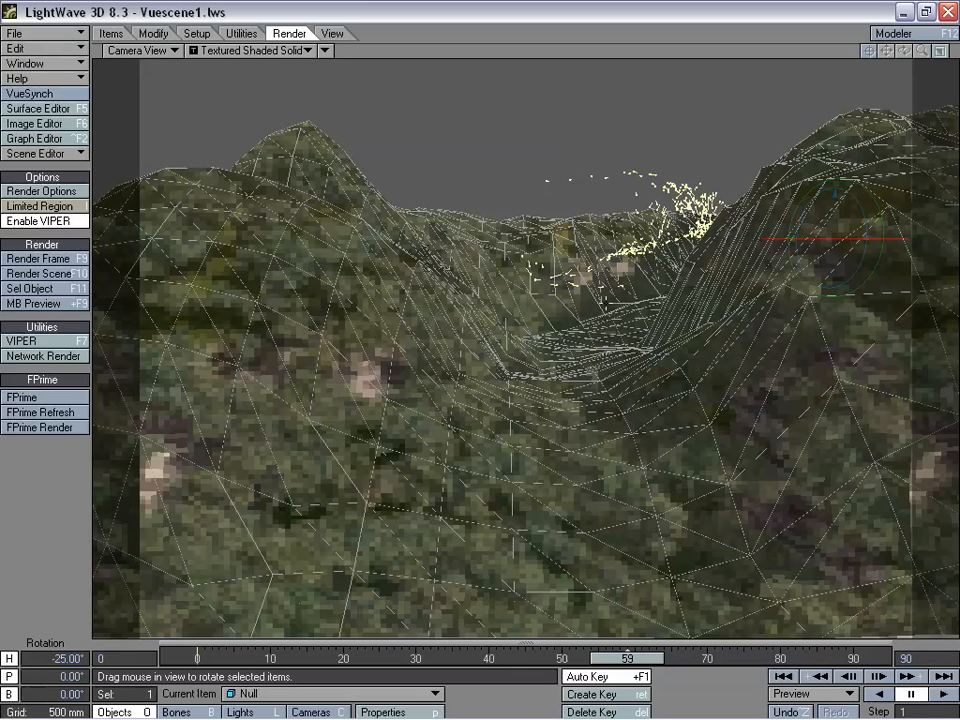
# Open the HyperVoxels 3.0 settings to show the Null's voxel sizes, and inspect the smoke's extent around frame 48.
pyautogui.hotkey('ctrl', 'F6')
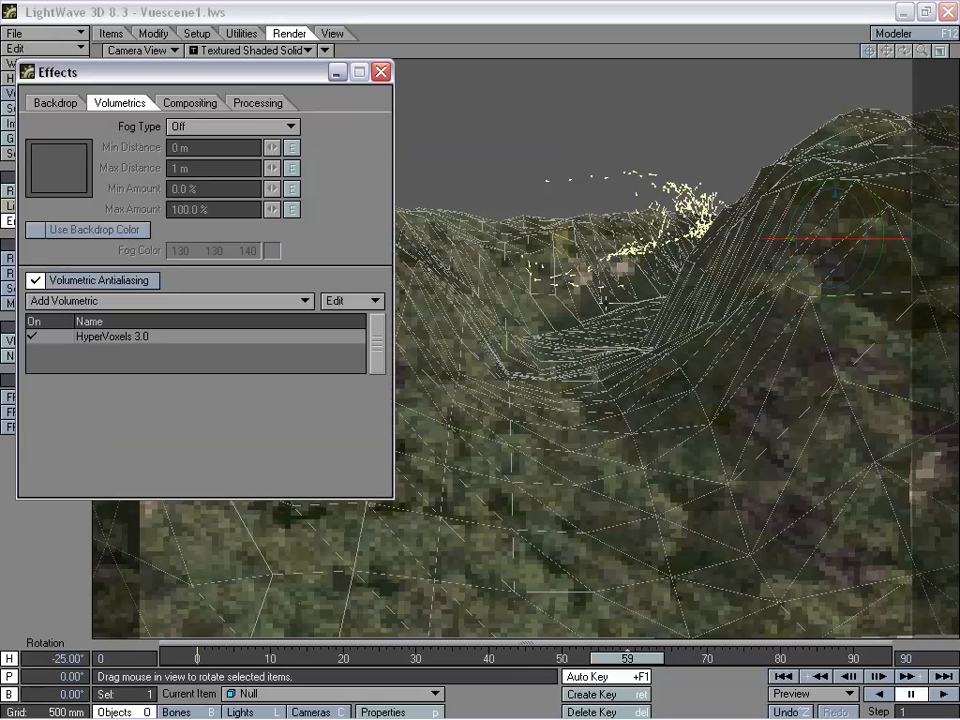
pyautogui.doubleClick(125, 338)
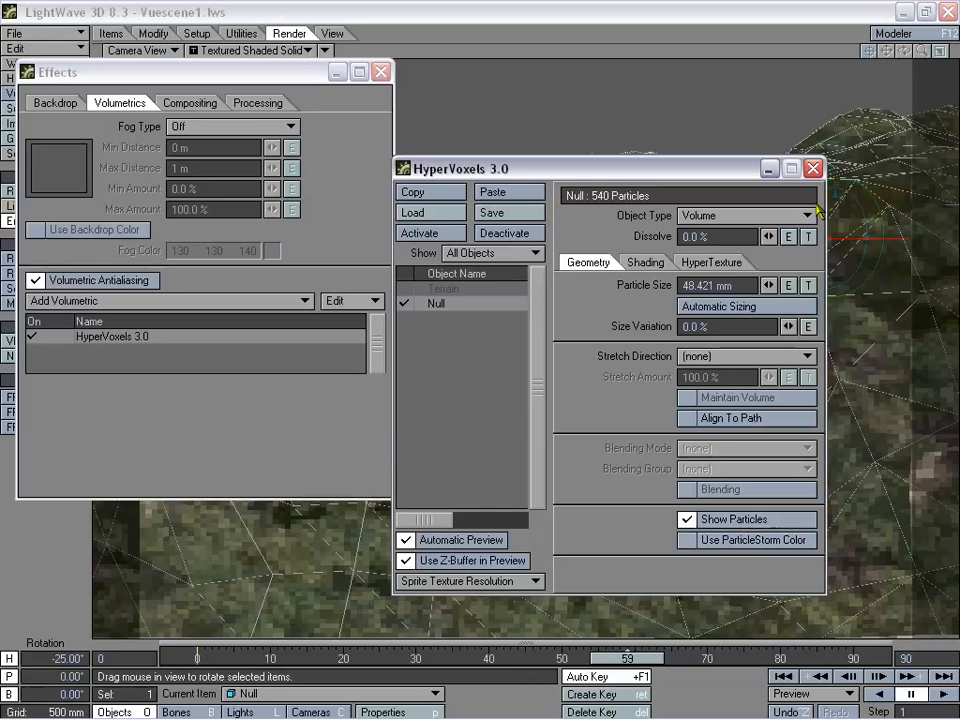
pyautogui.click(813, 168)
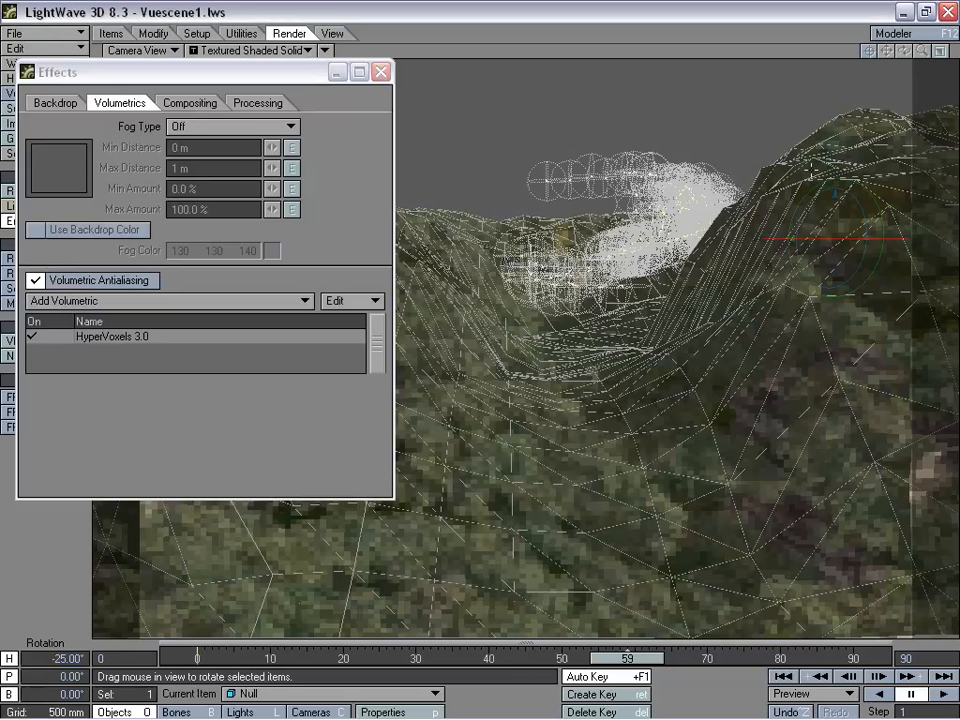
pyautogui.click(380, 73)
pyautogui.moveTo(613, 660)
pyautogui.mouseDown()
pyautogui.moveTo(332, 658)
pyautogui.moveTo(730, 658)
pyautogui.moveTo(328, 658)
pyautogui.moveTo(613, 668)
pyautogui.mouseUp()
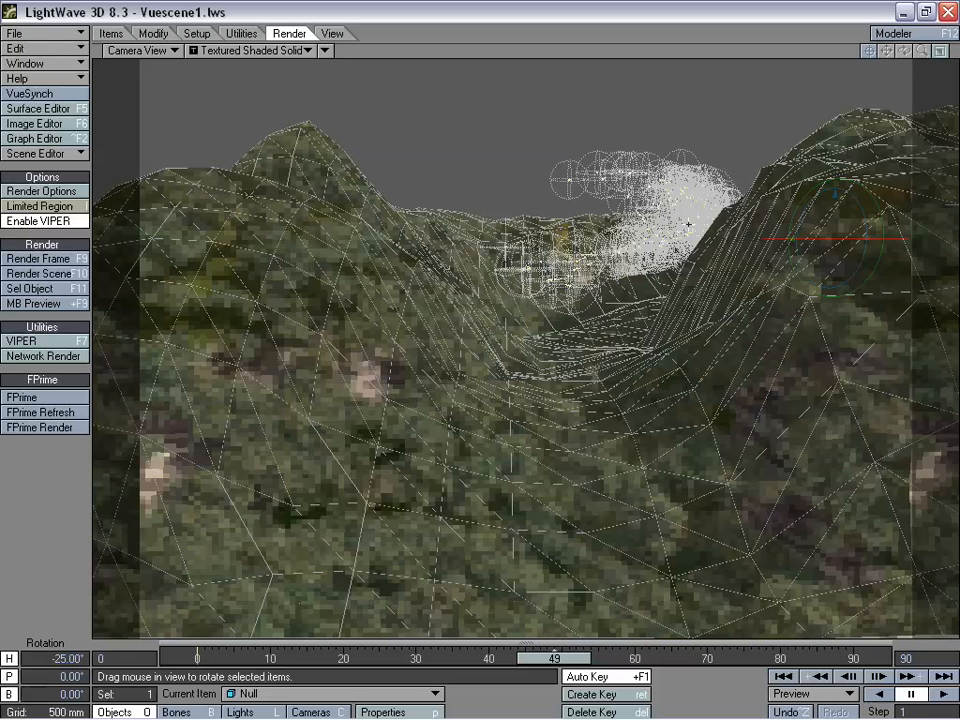
pyautogui.moveTo(543, 655)
pyautogui.mouseDown()
pyautogui.moveTo(846, 658)
pyautogui.moveTo(210, 658)
pyautogui.moveTo(678, 658)
pyautogui.moveTo(467, 658)
pyautogui.moveTo(547, 658)
pyautogui.mouseUp()
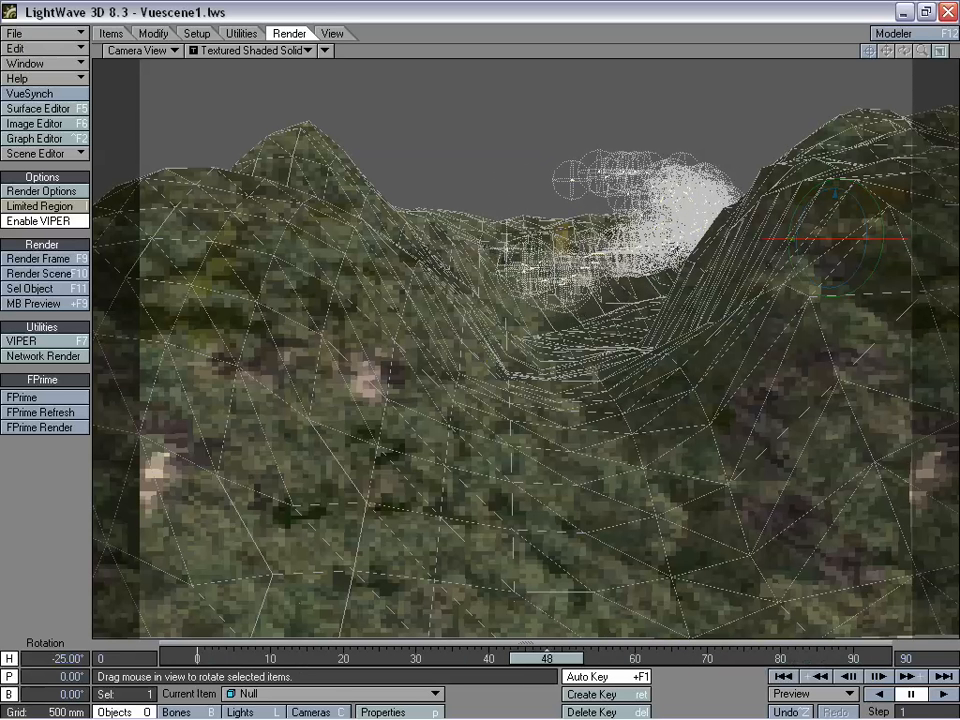
# Compare the smoke's path over the terrain in the Perspective and Camera views at frames 48 and 42.
pyautogui.click(145, 51)
pyautogui.click(130, 124)
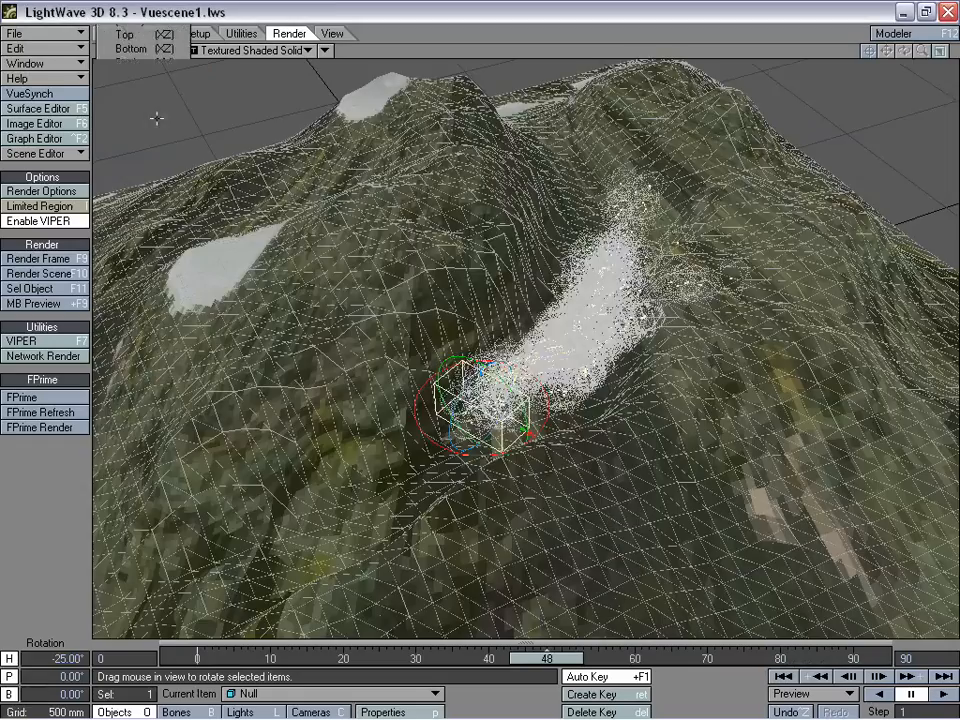
pyautogui.moveTo(903, 50)
pyautogui.mouseDown()
pyautogui.moveTo(860, 56)
pyautogui.moveTo(946, 52)
pyautogui.moveTo(874, 60)
pyautogui.moveTo(889, 66)
pyautogui.moveTo(897, 46)
pyautogui.moveTo(888, 60)
pyautogui.mouseUp()
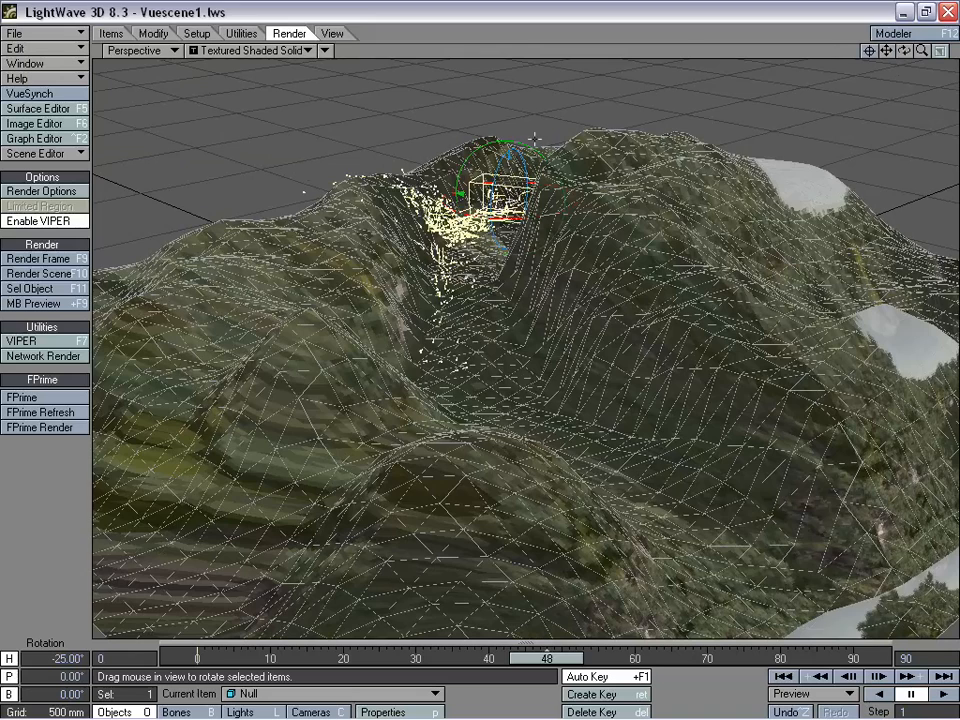
pyautogui.click(140, 50)
pyautogui.click(147, 70)
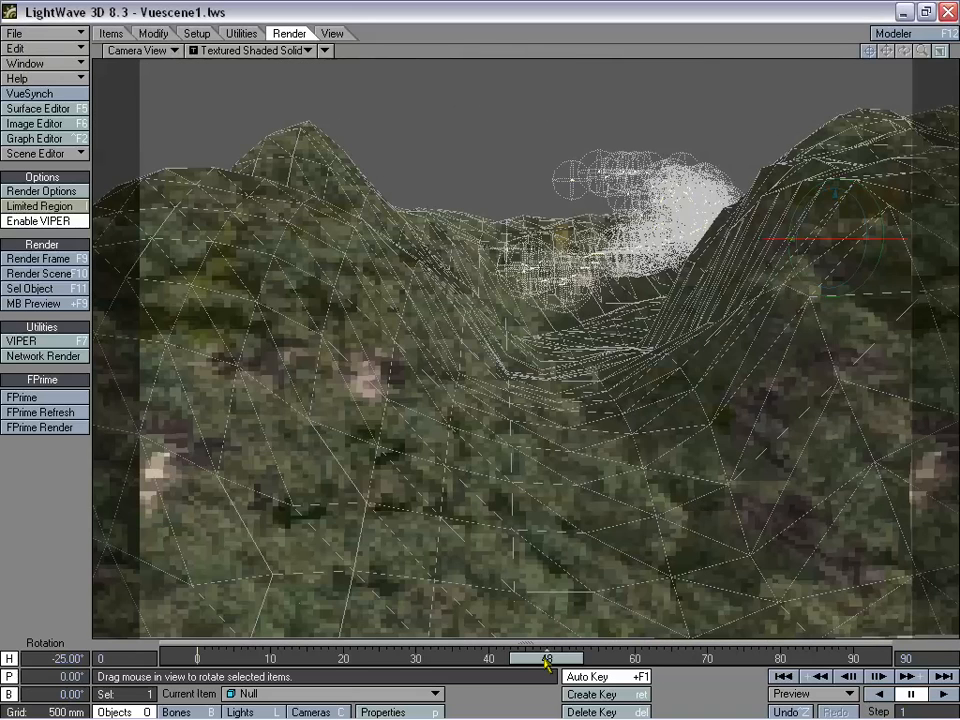
pyautogui.moveTo(548, 666); pyautogui.dragTo(503, 658)
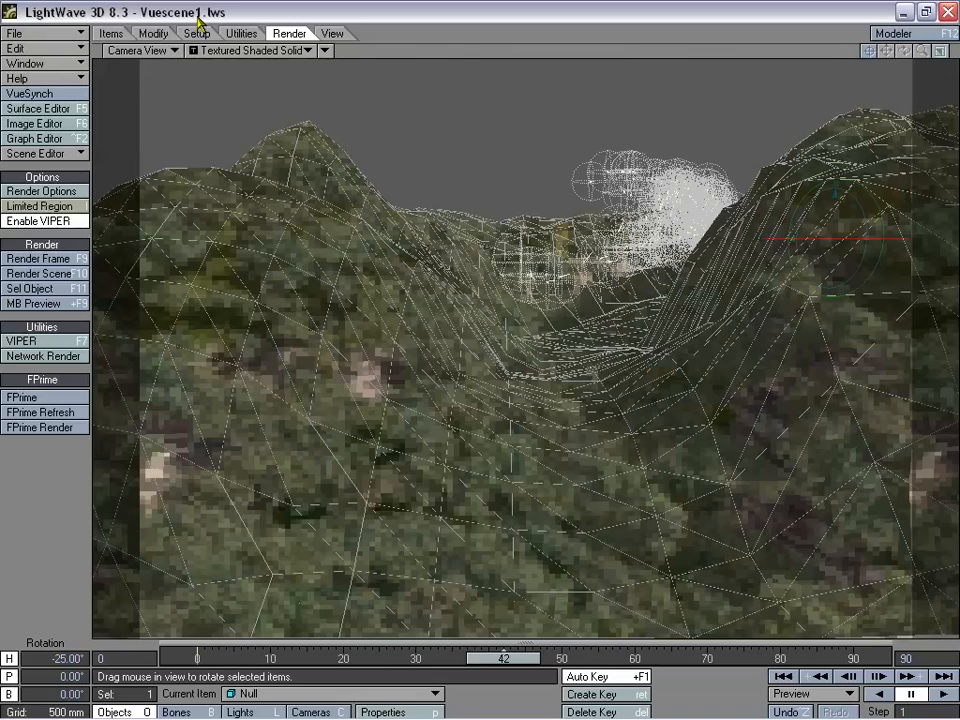
pyautogui.click(140, 50)
pyautogui.click(150, 121)
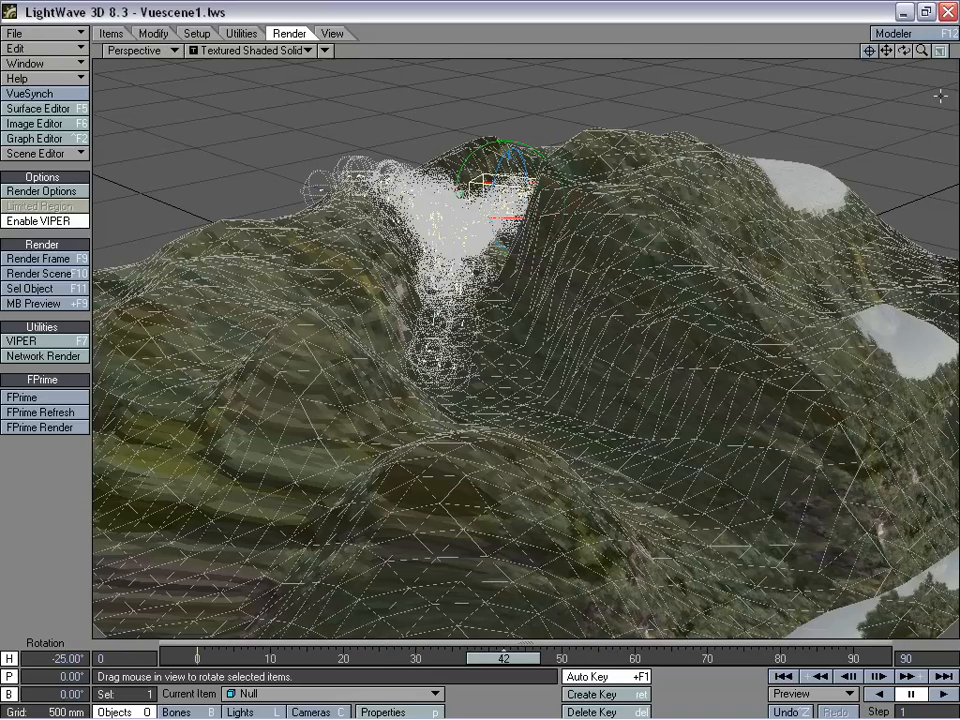
pyautogui.moveTo(904, 51)
pyautogui.mouseDown()
pyautogui.moveTo(952, 58)
pyautogui.moveTo(907, 53)
pyautogui.mouseUp()
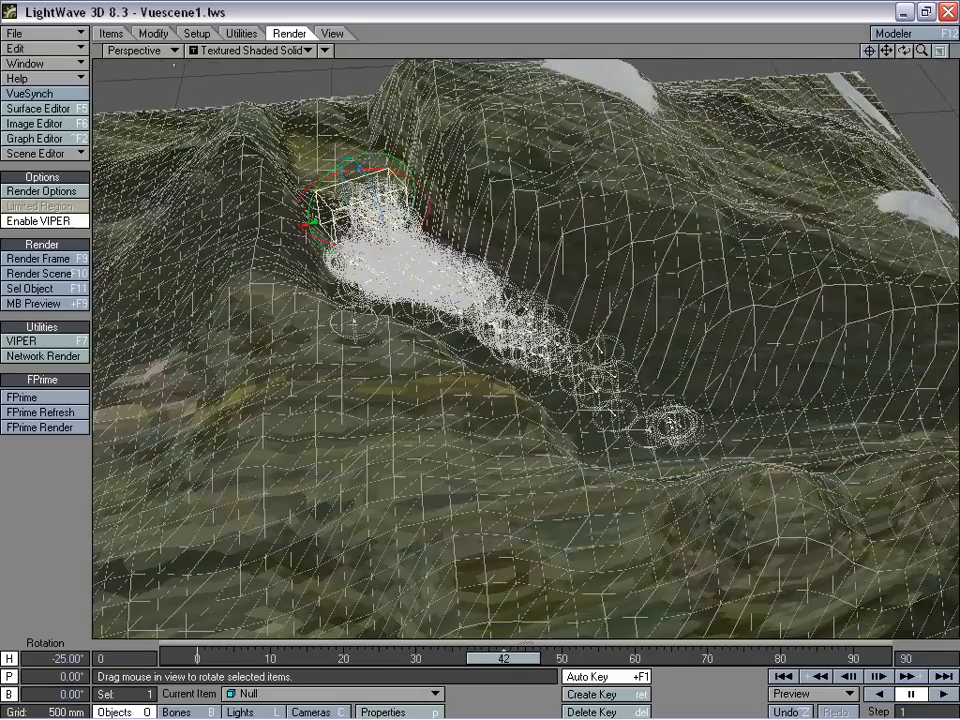
# Render frame 61 of the scene through the Camera View.
pyautogui.click(140, 50)
pyautogui.click(168, 79)
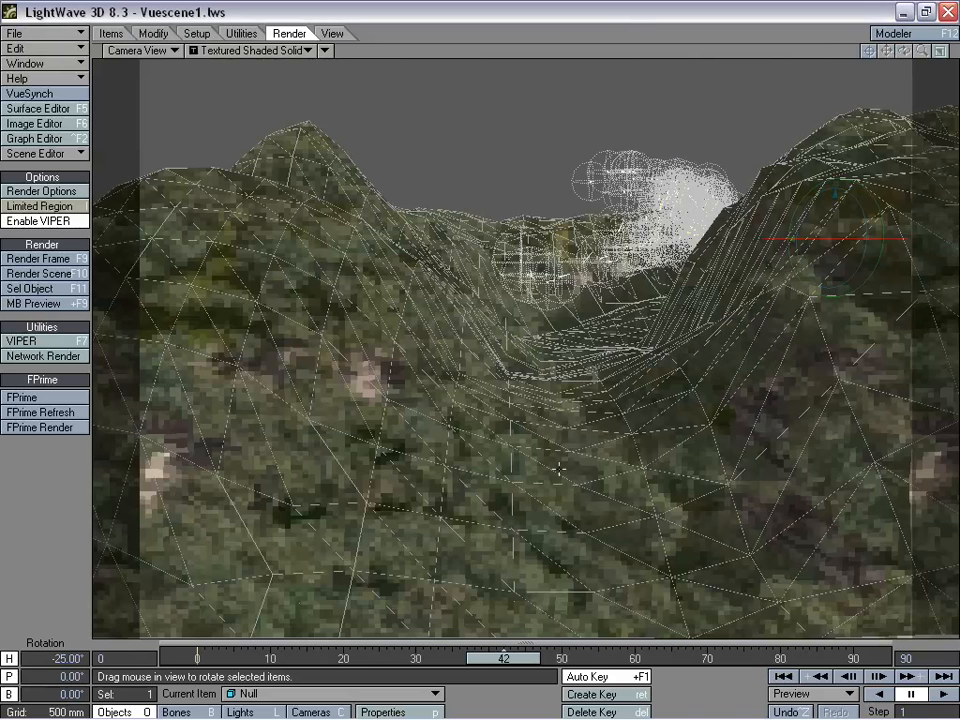
pyautogui.moveTo(505, 655); pyautogui.dragTo(444, 657)
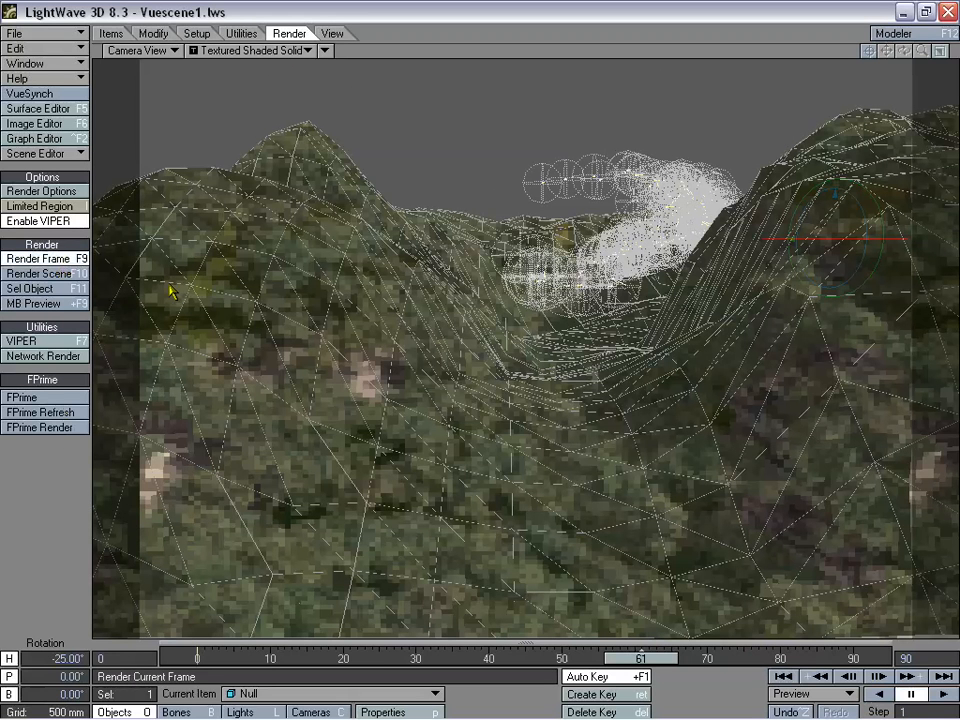
pyautogui.press('F9')
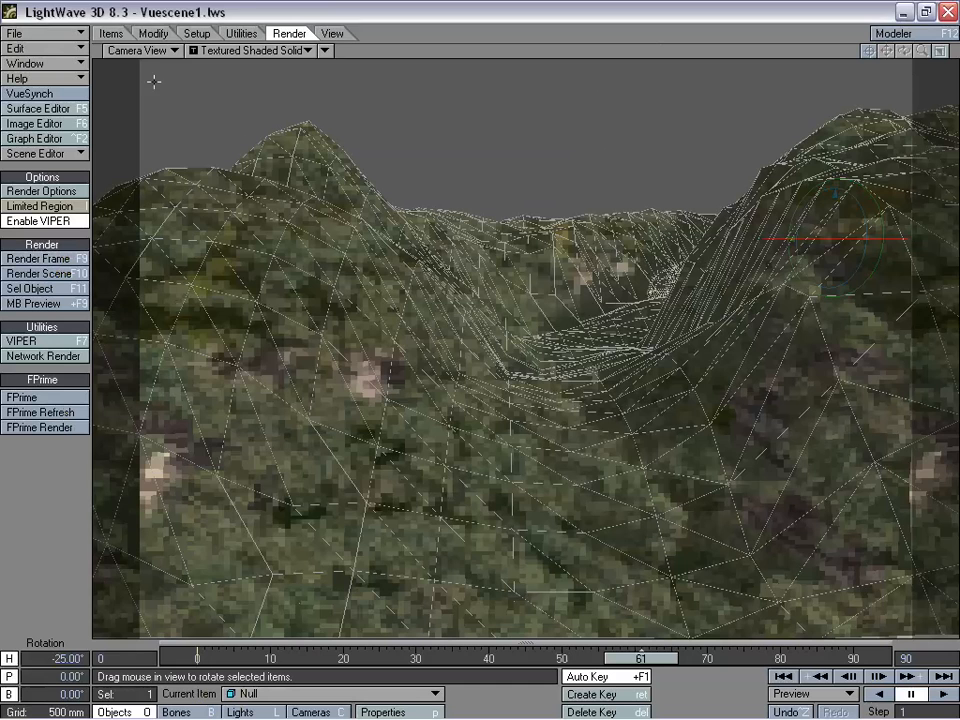
# Review the Null's FX Emitter generator settings alongside the particles in the Perspective view at frame 61.
pyautogui.click(143, 50)
pyautogui.click(160, 128)
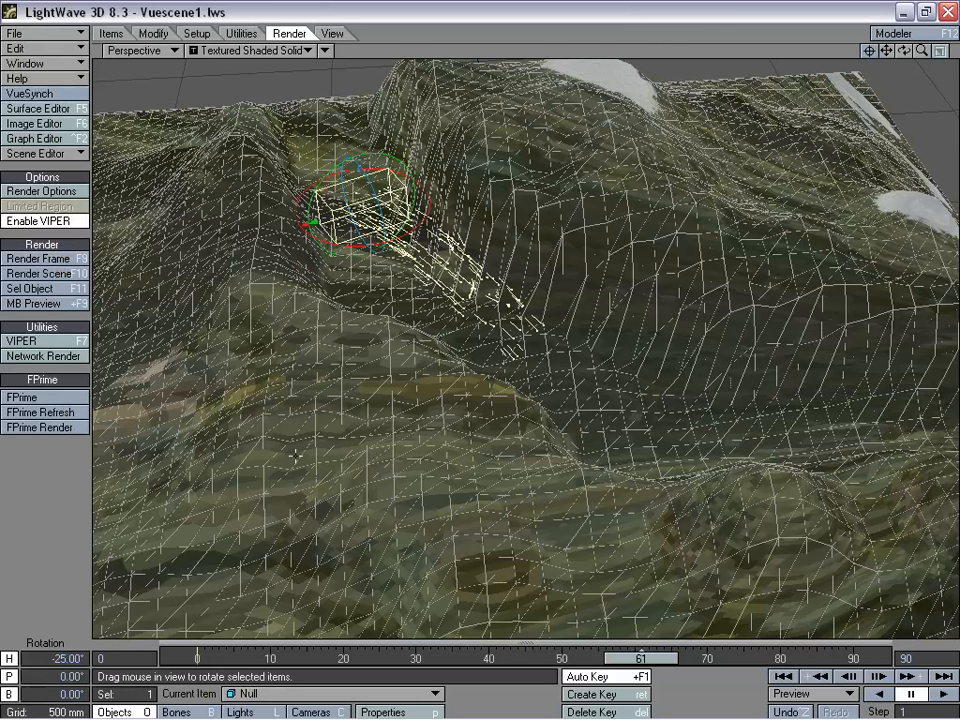
pyautogui.press('p')
pyautogui.moveTo(235, 80); pyautogui.dragTo(222, 135)
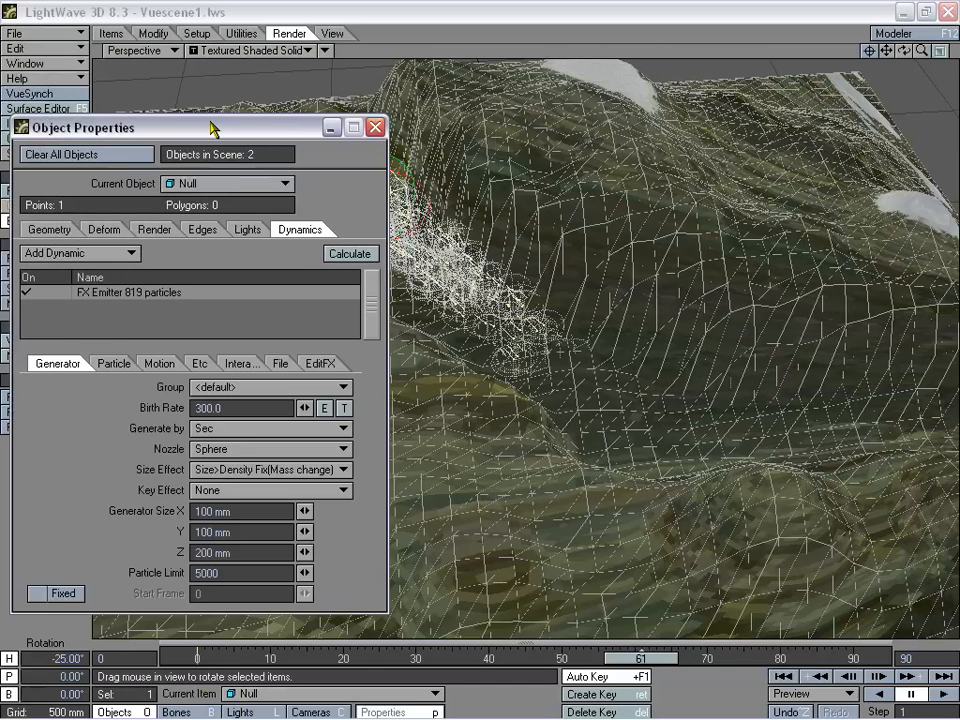
pyautogui.moveTo(210, 128); pyautogui.dragTo(203, 79)
pyautogui.click(336, 205)
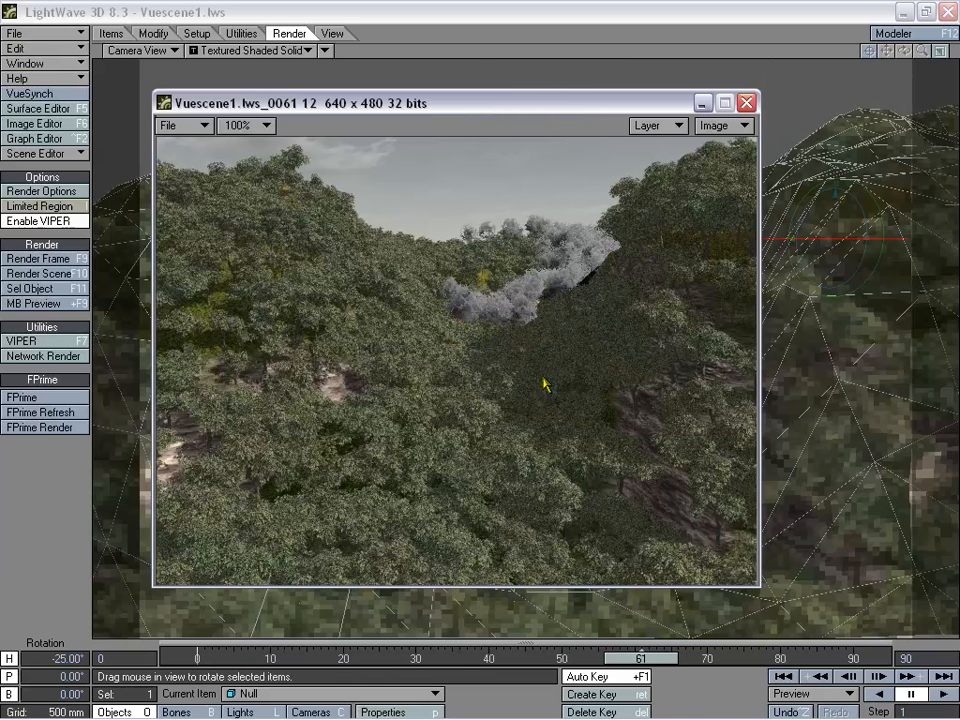
# Inspect how the smoke sits behind the forested ridge in the frame 61 render, and dismiss the image.
pyautogui.moveTo(534, 111); pyautogui.dragTo(476, 121)
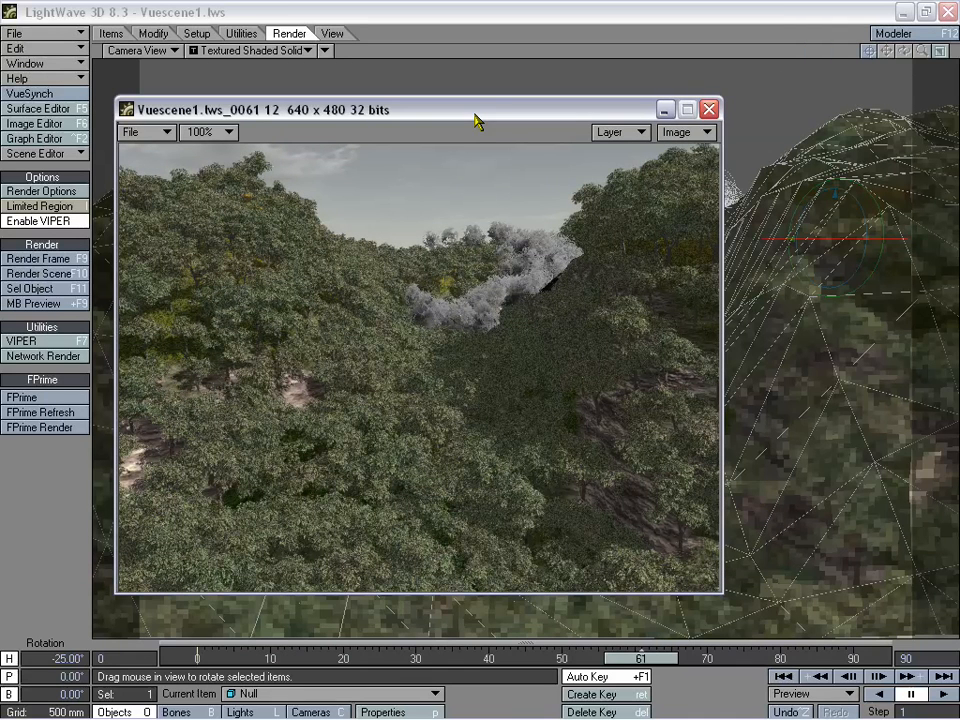
pyautogui.moveTo(525, 118); pyautogui.dragTo(491, 140)
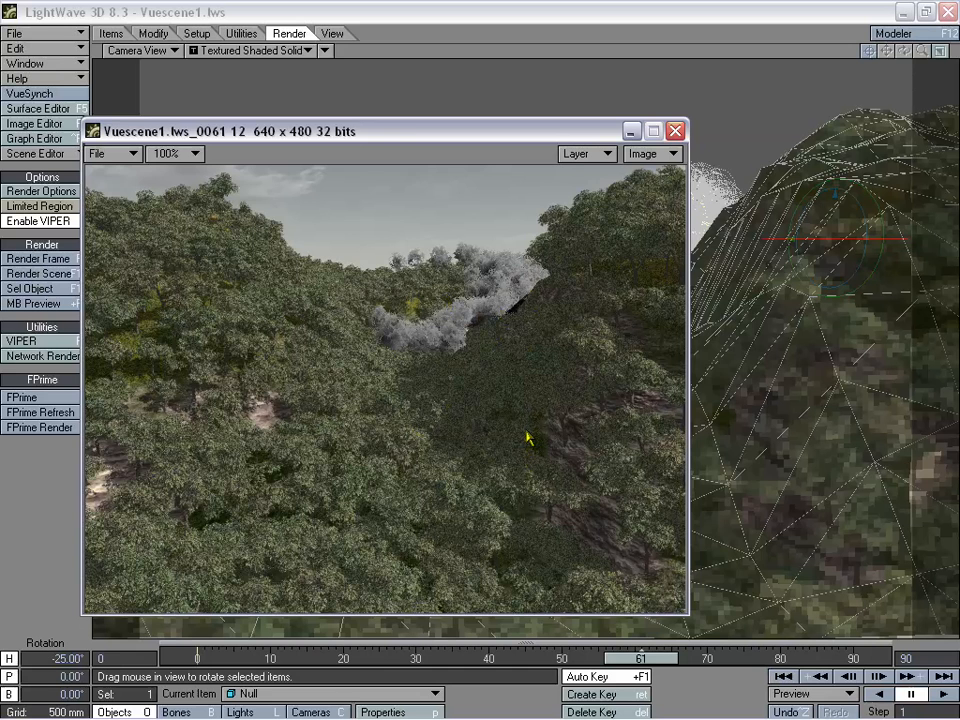
pyautogui.moveTo(422, 134); pyautogui.dragTo(470, 127)
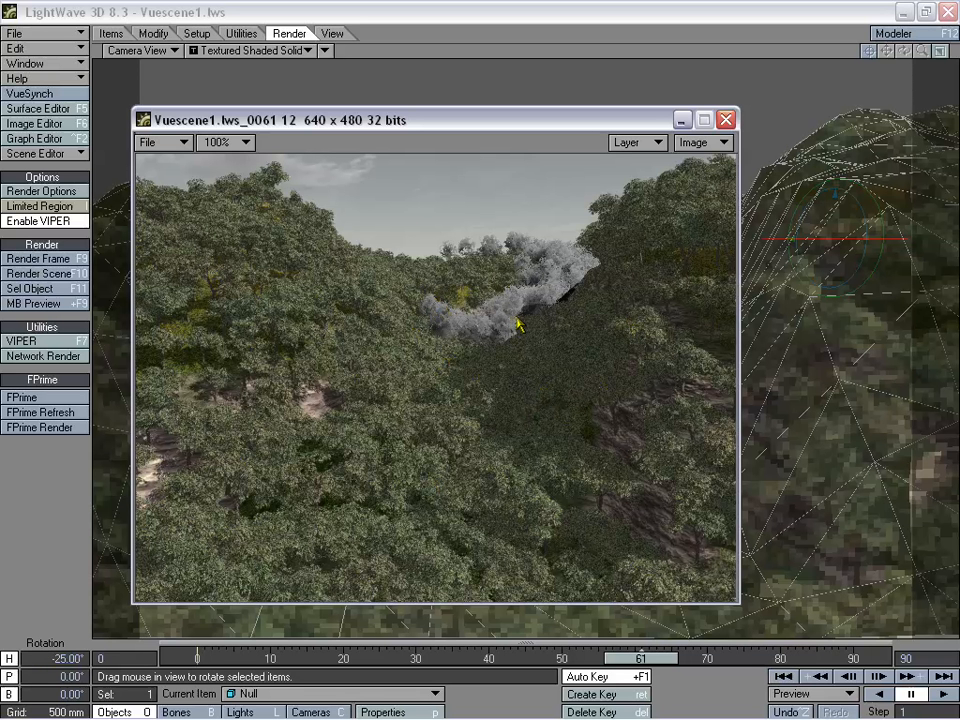
pyautogui.click(725, 120)
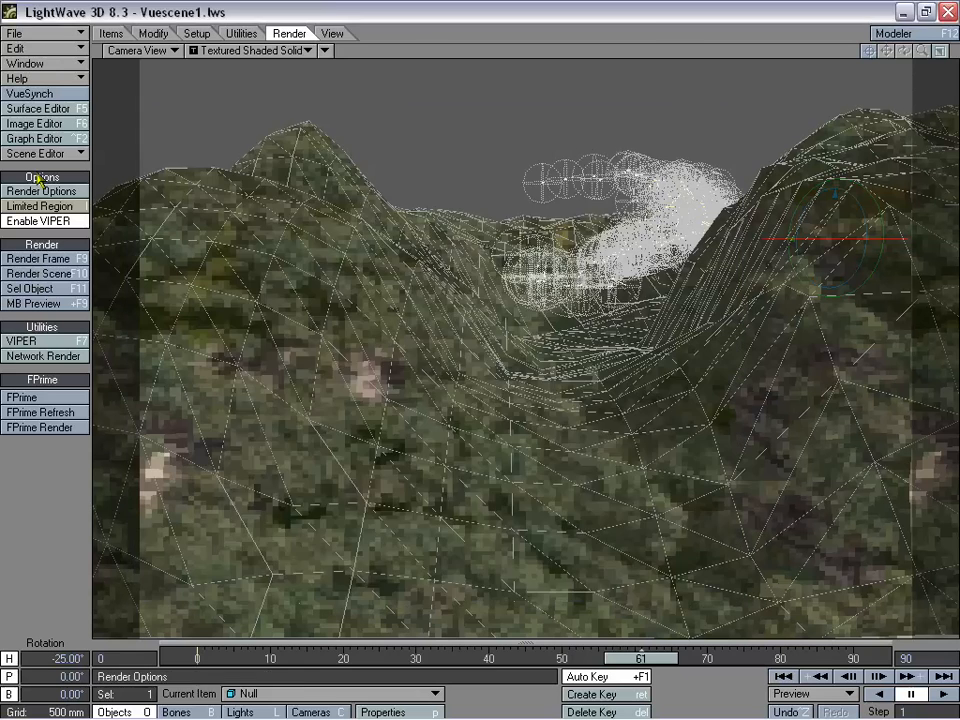
# Add a procedural Turbulence layer to the bump texture of the Terrain's Default surface.
pyautogui.click(22, 107)
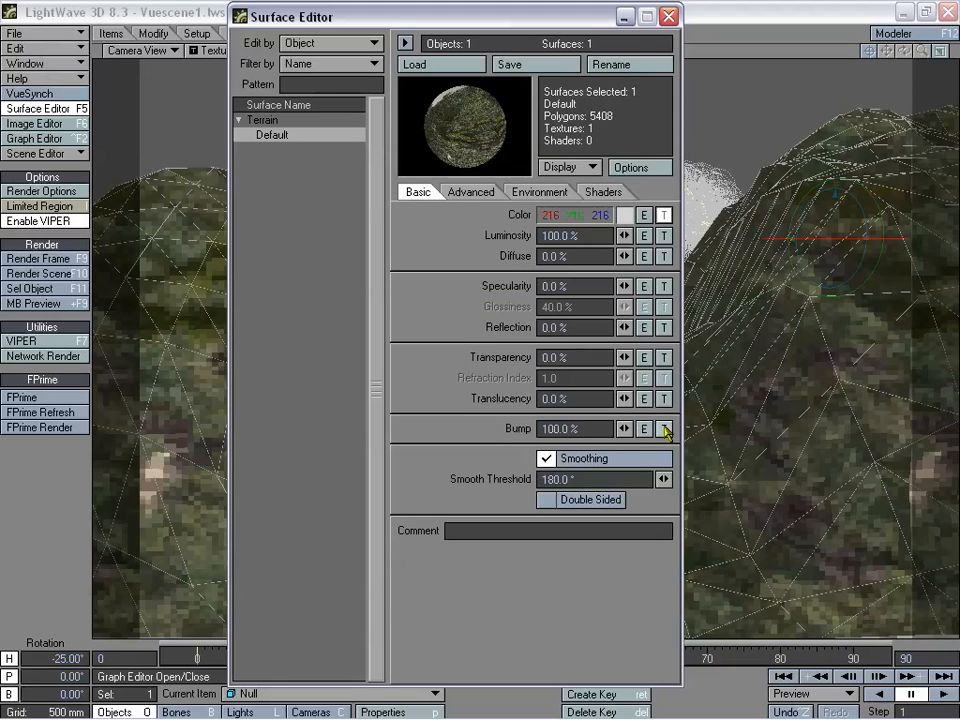
pyautogui.click(665, 430)
pyautogui.click(690, 158)
pyautogui.click(663, 184)
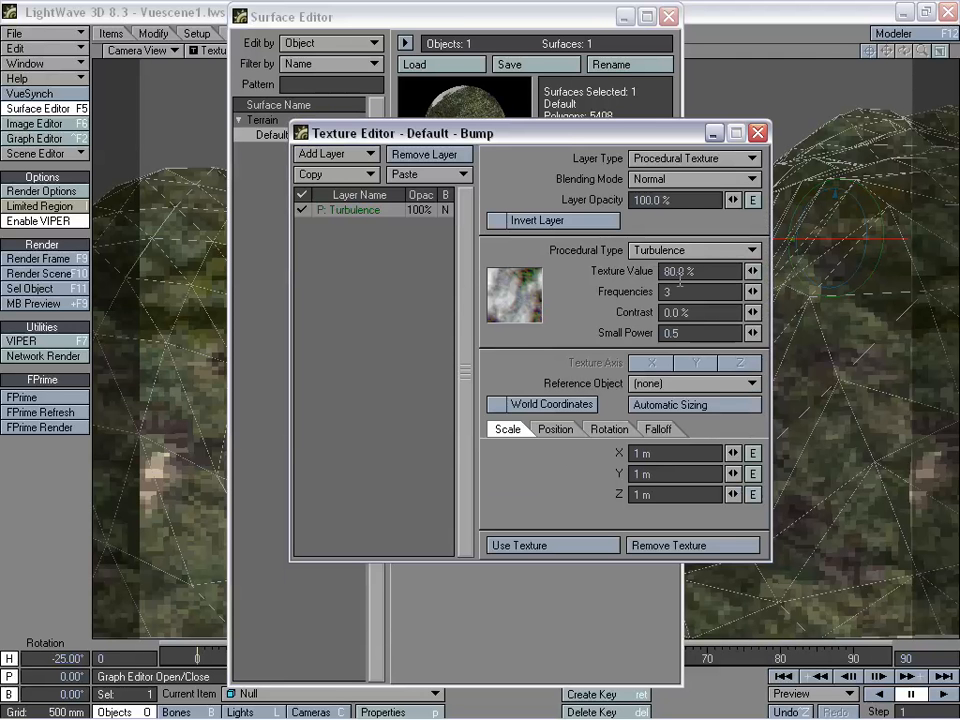
# Set the Turbulence bump scale to 200 on X, Y and Z, apply the texture and close the surface settings.
pyautogui.moveTo(664, 453); pyautogui.dragTo(574, 454)
pyautogui.write('200')
pyautogui.press('Tab')
pyautogui.write('200')
pyautogui.press('Tab')
pyautogui.write('200')
pyautogui.press('Return')
pyautogui.click(559, 548)
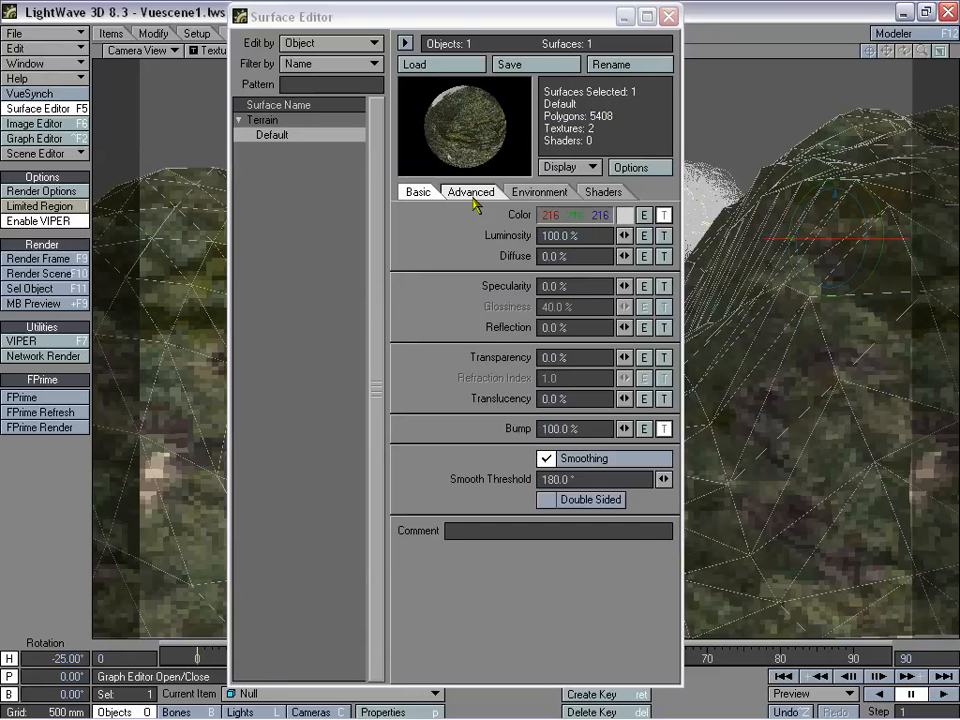
pyautogui.click(668, 16)
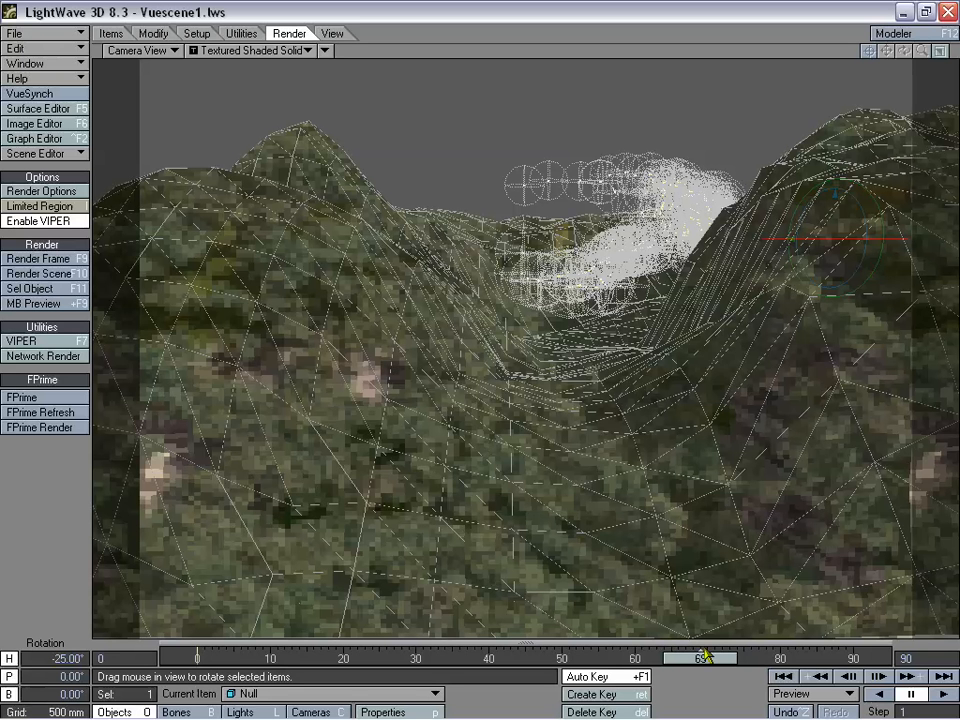
# Inspect the smoke particles through the Camera View at frame 74.
pyautogui.moveTo(705, 658); pyautogui.dragTo(737, 658)
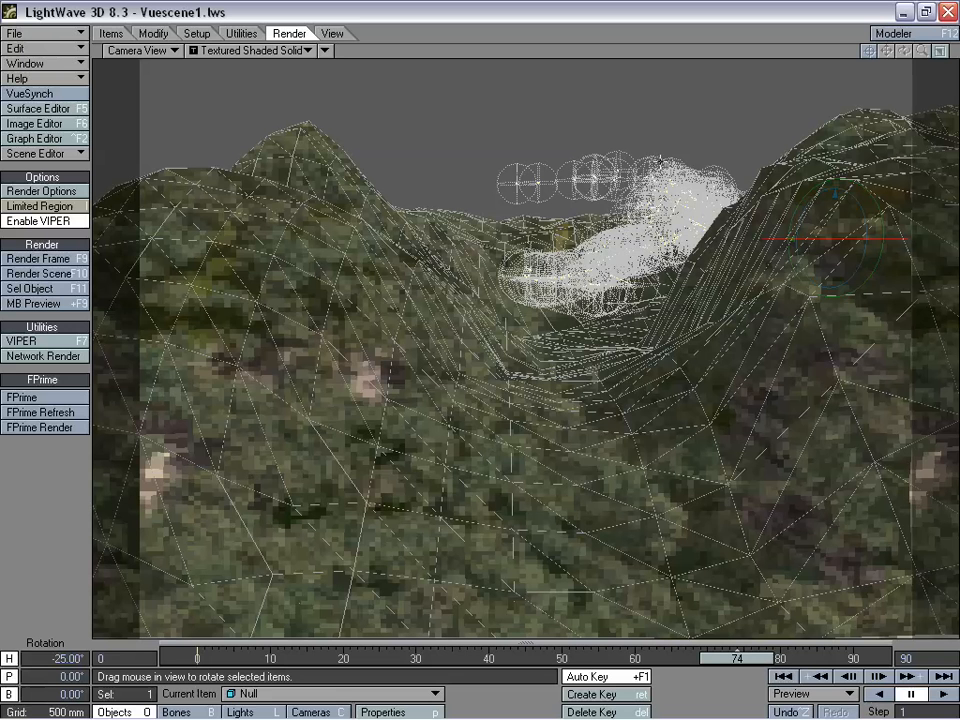
pyautogui.click(664, 193)
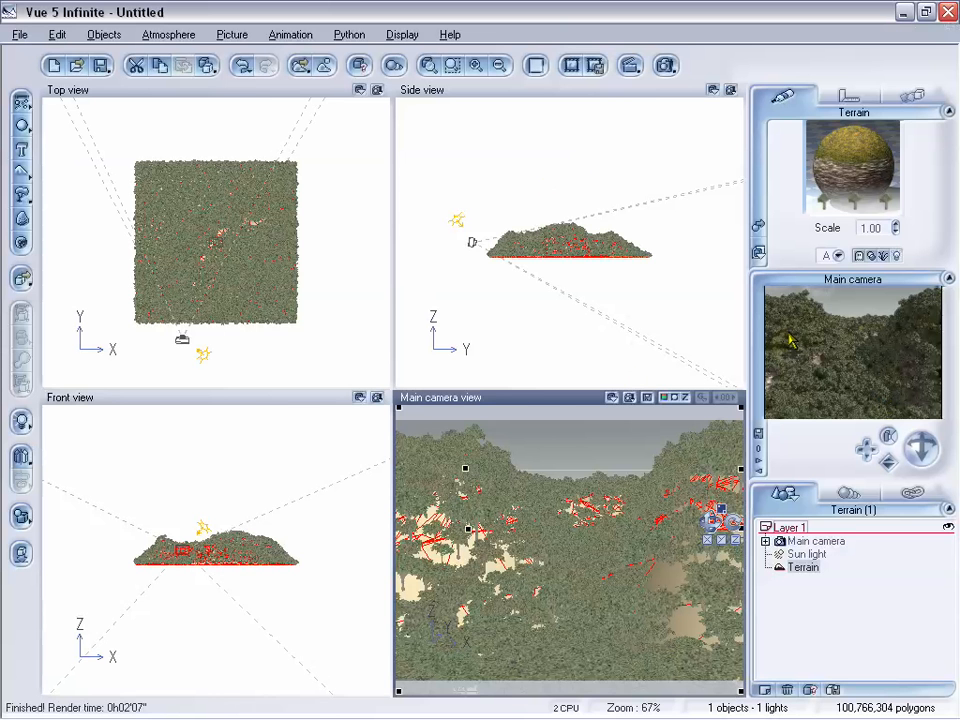
# Add a Plum Tree from the plant species collection to the scene in Vue 5 Infinite.
pyautogui.rightClick(21, 194)
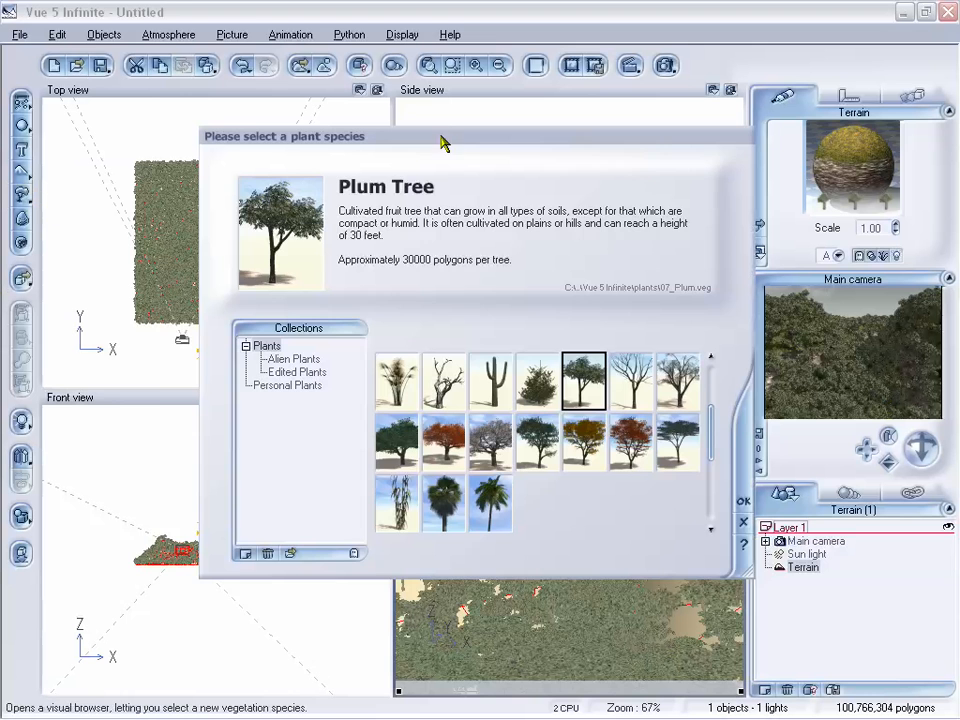
pyautogui.moveTo(441, 141); pyautogui.dragTo(430, 135)
pyautogui.click(732, 494)
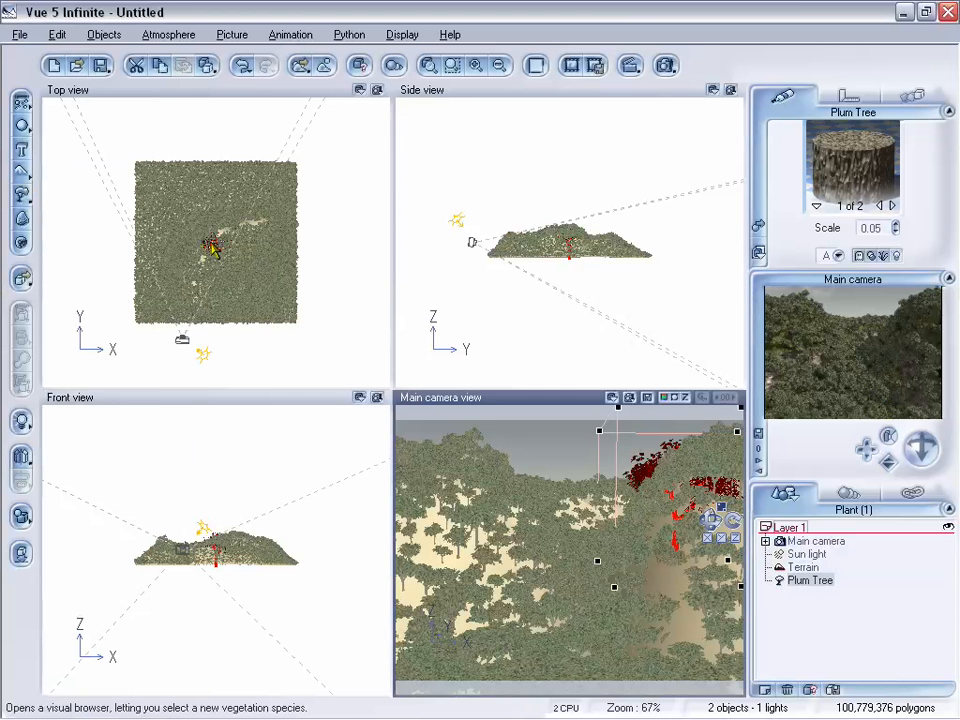
# Move the Plum Tree from the terrain's centre to its front edge, just ahead of the main camera.
pyautogui.moveTo(212, 245); pyautogui.dragTo(184, 316)
pyautogui.moveTo(563, 522); pyautogui.dragTo(491, 594)
pyautogui.moveTo(176, 324)
pyautogui.mouseDown()
pyautogui.moveTo(171, 300)
pyautogui.moveTo(193, 292)
pyautogui.moveTo(174, 304)
pyautogui.moveTo(186, 314)
pyautogui.moveTo(173, 305)
pyautogui.mouseUp()
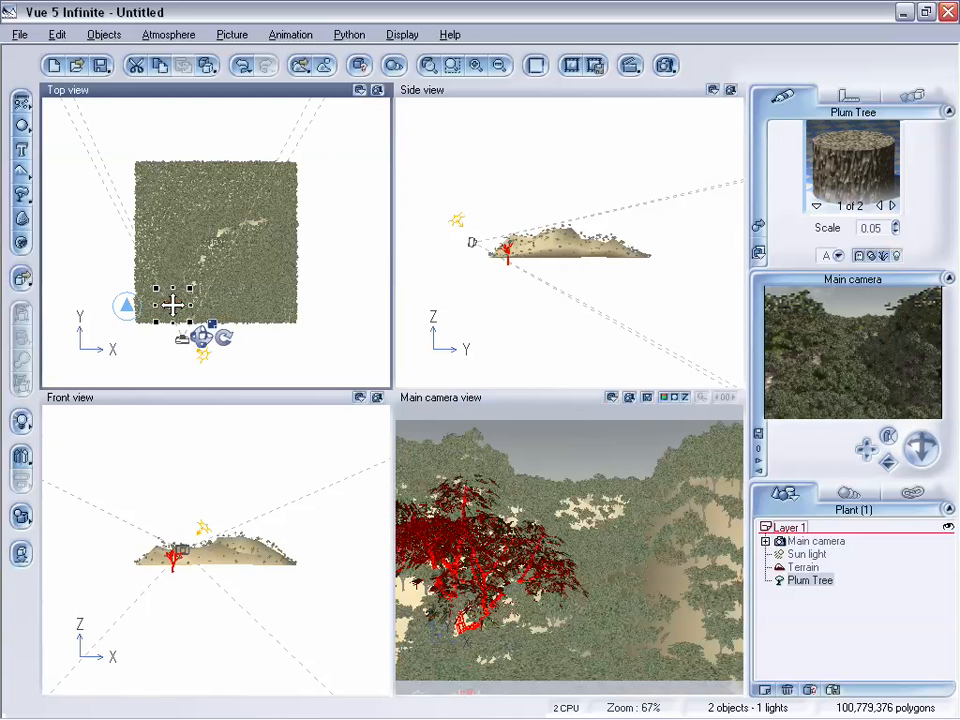
pyautogui.click(475, 66)
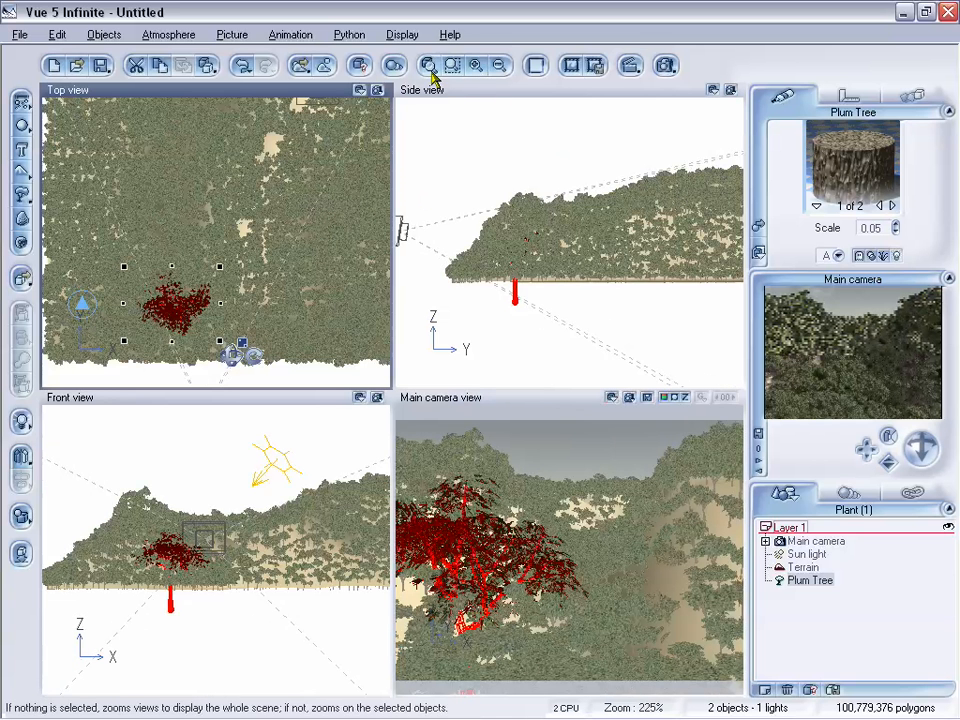
pyautogui.click(283, 305)
pyautogui.moveTo(283, 305); pyautogui.dragTo(287, 236)
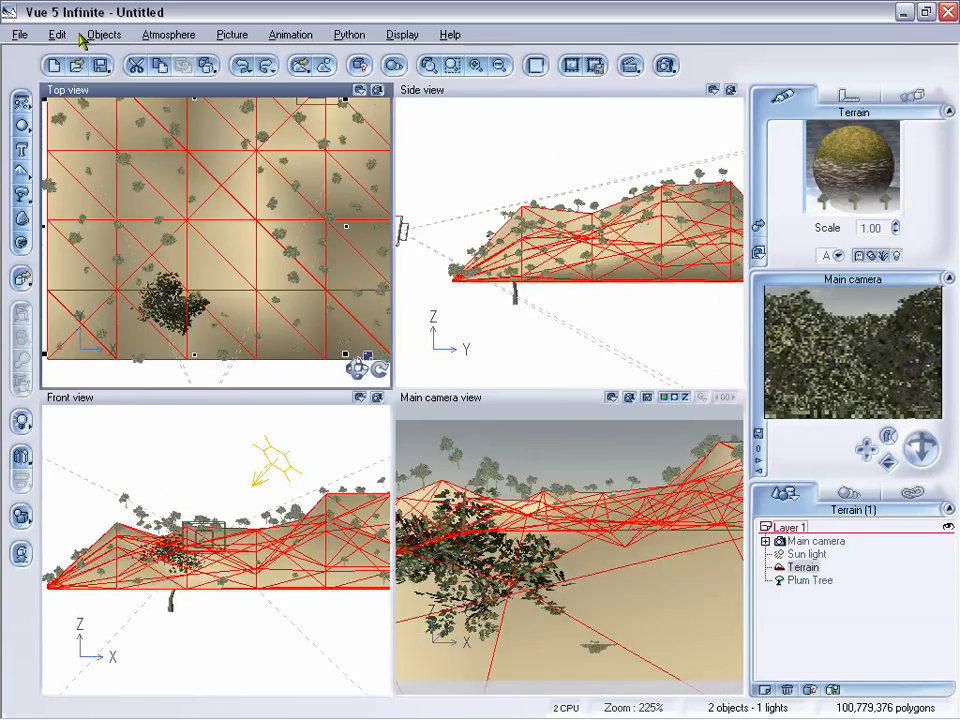
pyautogui.click(808, 580)
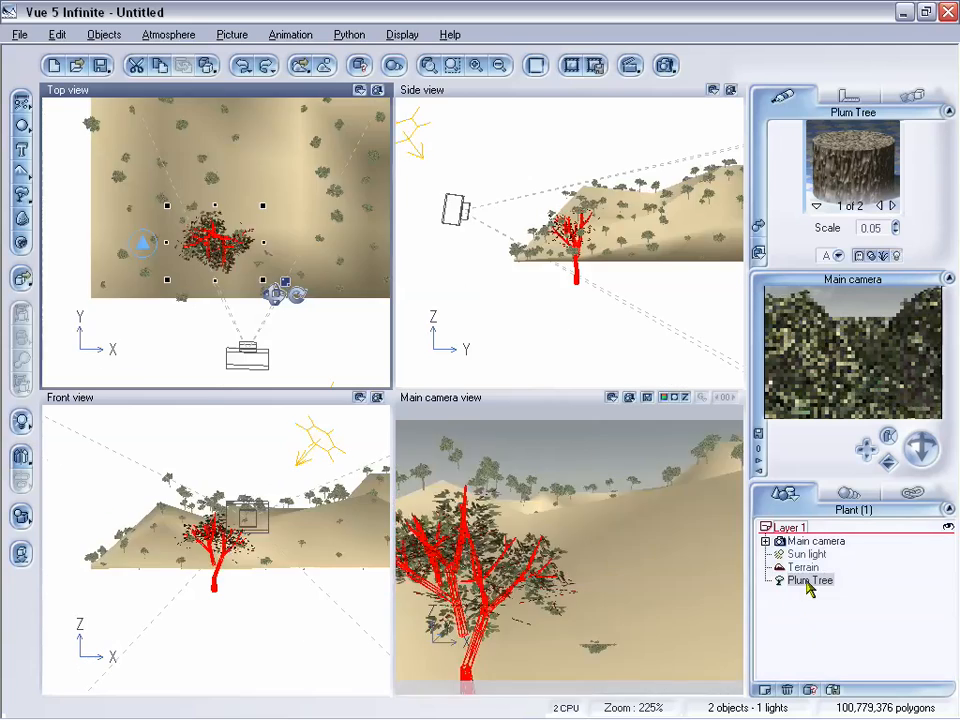
pyautogui.moveTo(225, 242); pyautogui.dragTo(225, 304)
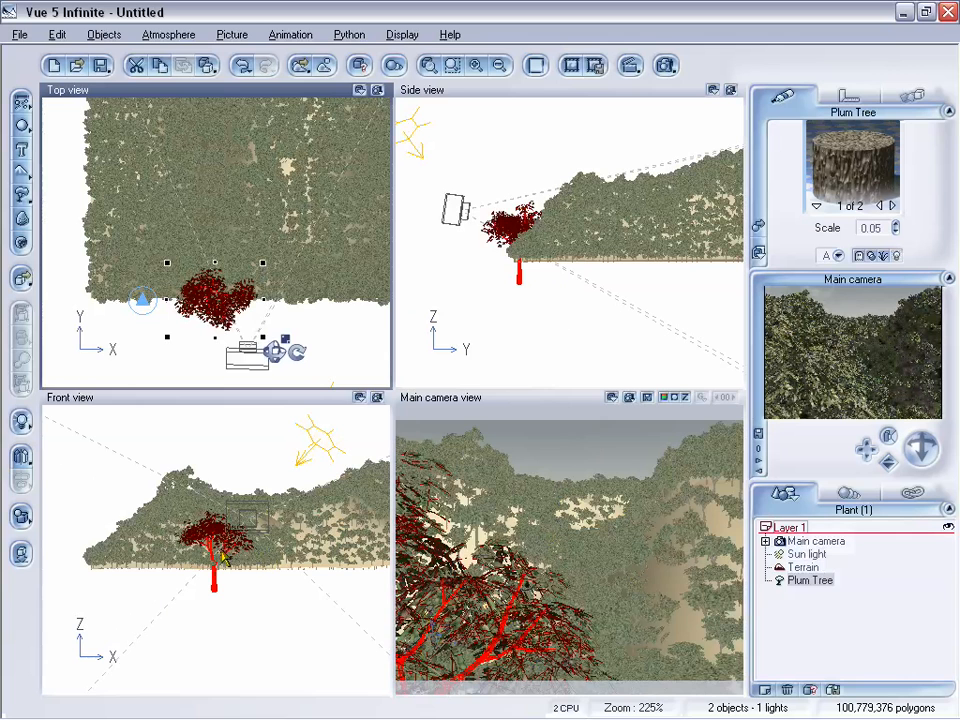
# Raise and slightly shrink the Plum Tree, placing it closer to the camera as a foreground element.
pyautogui.click(220, 570)
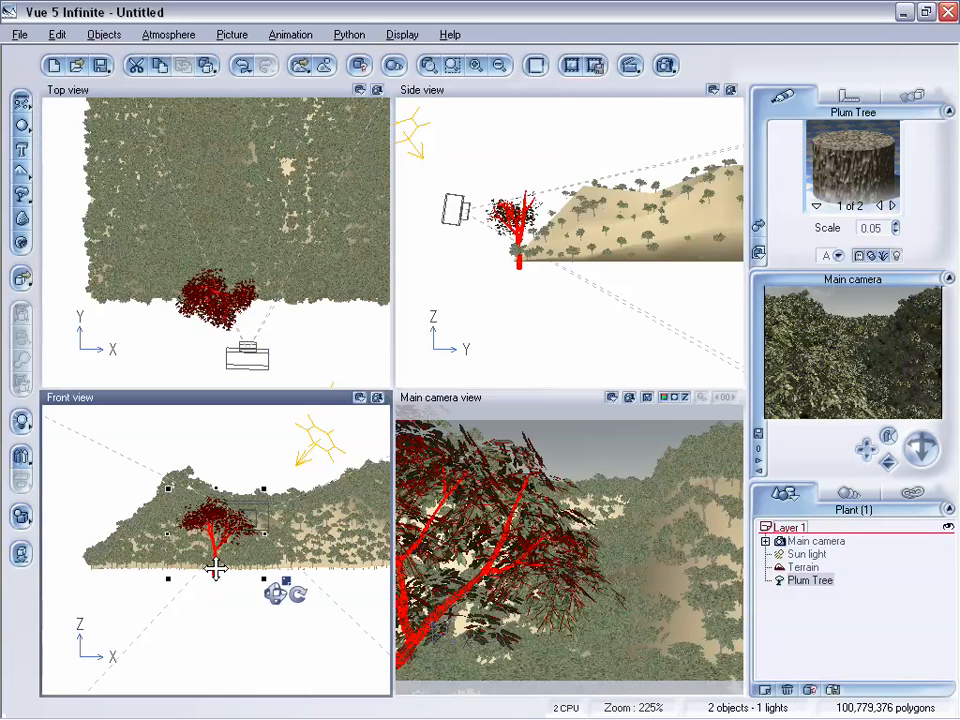
pyautogui.moveTo(264, 491); pyautogui.dragTo(246, 508)
pyautogui.click(215, 298)
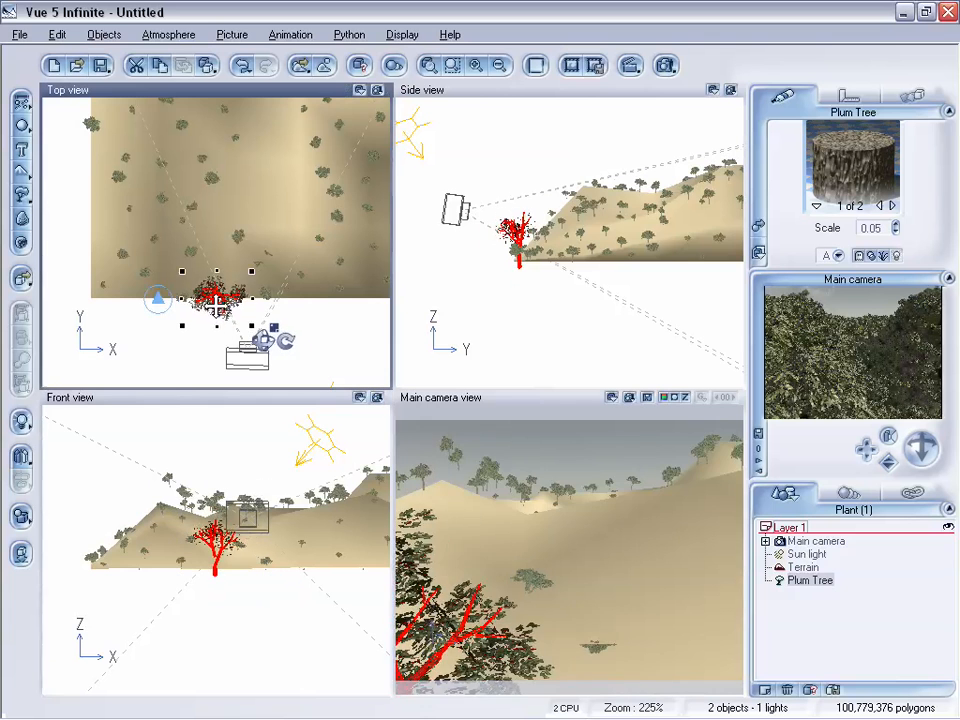
pyautogui.moveTo(215, 298); pyautogui.dragTo(233, 320)
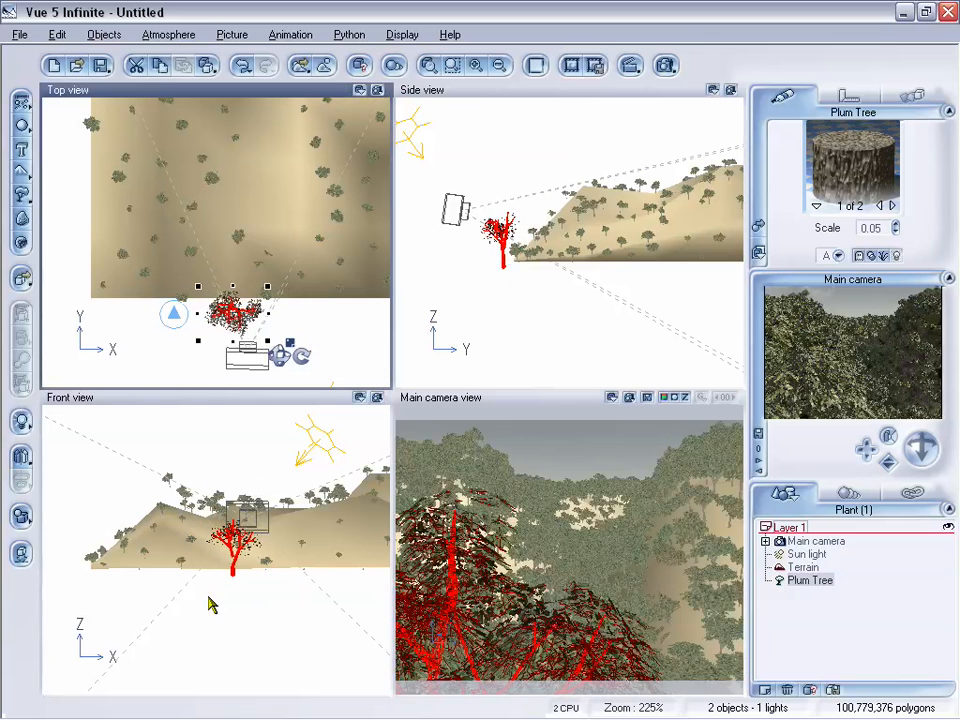
pyautogui.click(231, 537)
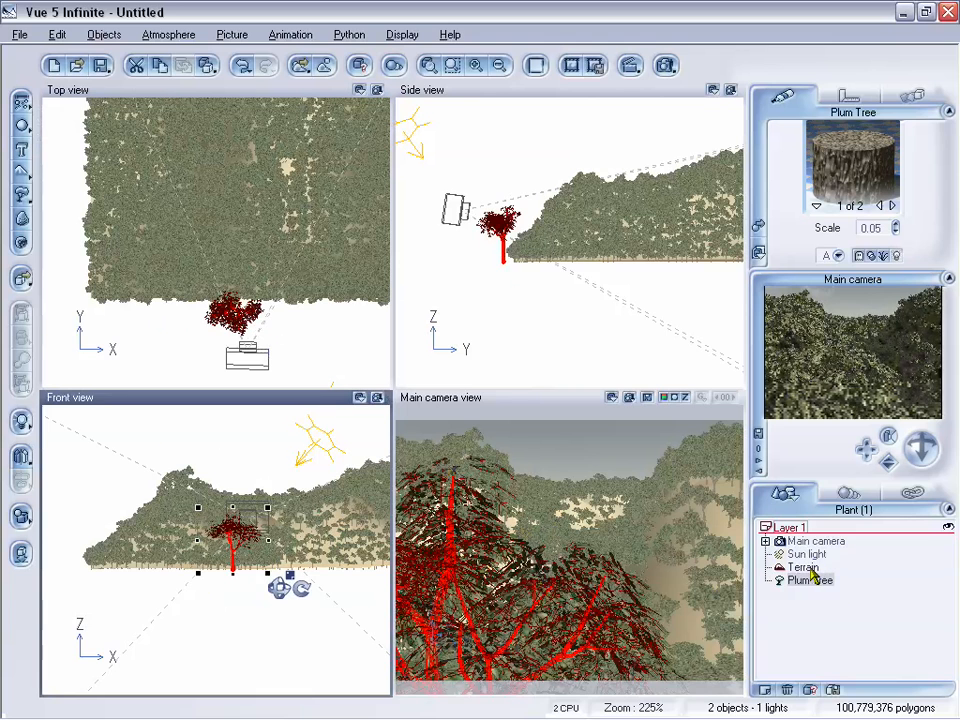
# Hide the Terrain from the render and render the Plum Tree alone against the sky.
pyautogui.click(808, 569)
pyautogui.rightClick(810, 570)
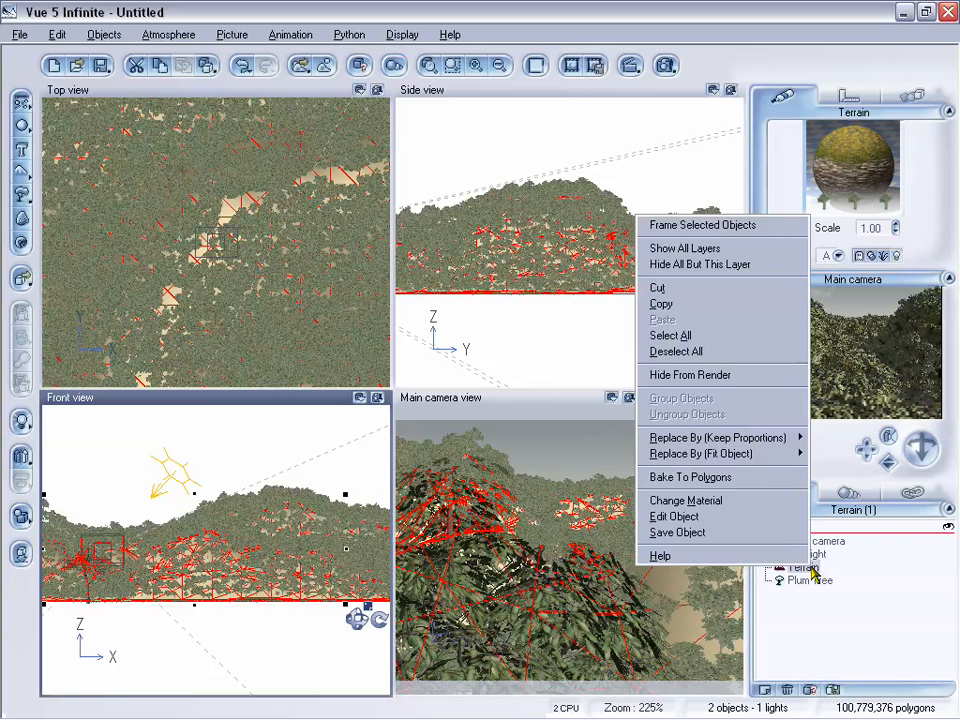
pyautogui.click(737, 376)
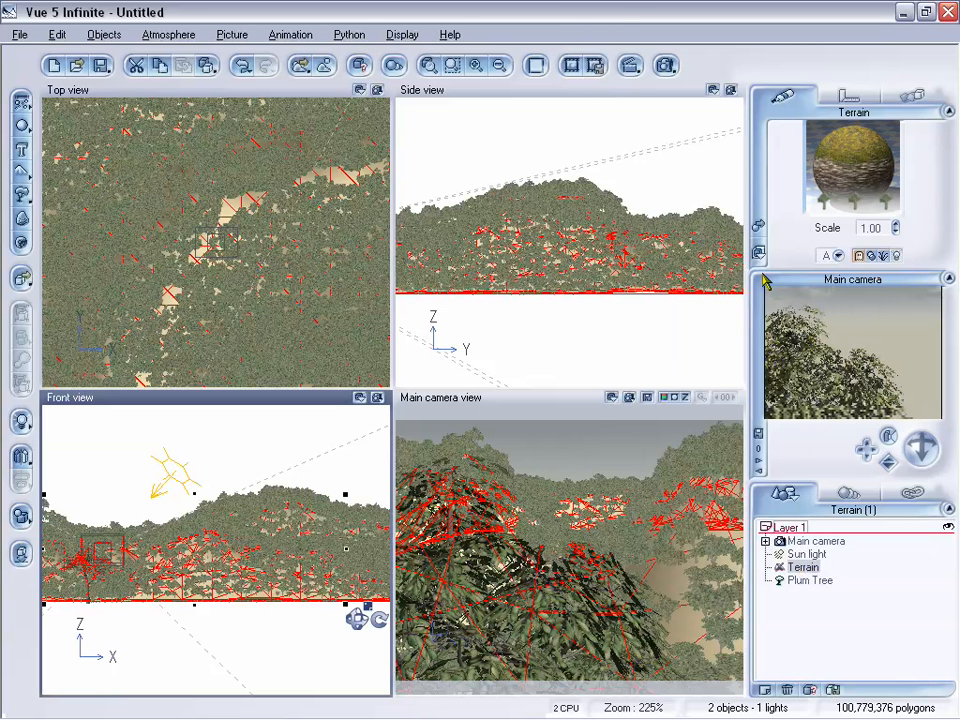
pyautogui.click(666, 66)
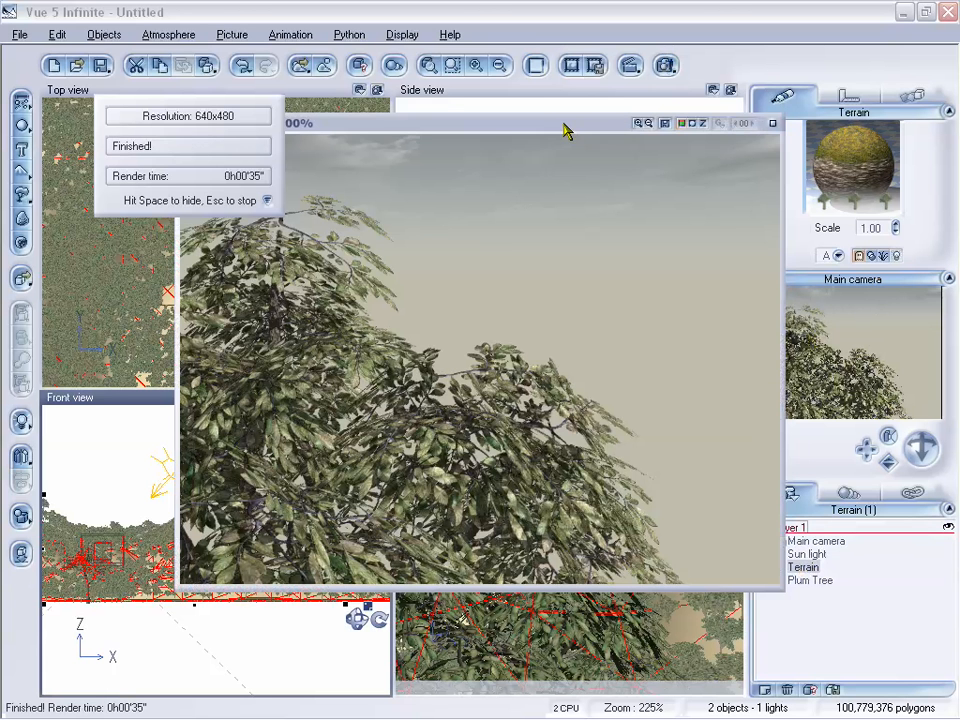
# Display the alpha channel of the Plum Tree render to inspect its silhouette.
pyautogui.moveTo(568, 127); pyautogui.dragTo(540, 141)
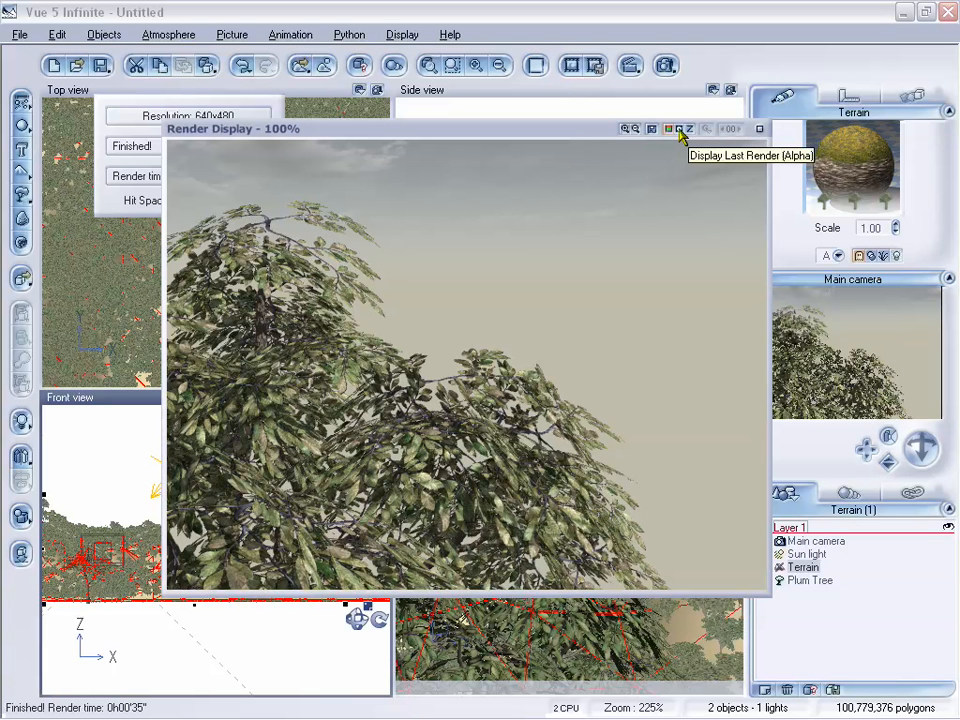
pyautogui.click(679, 130)
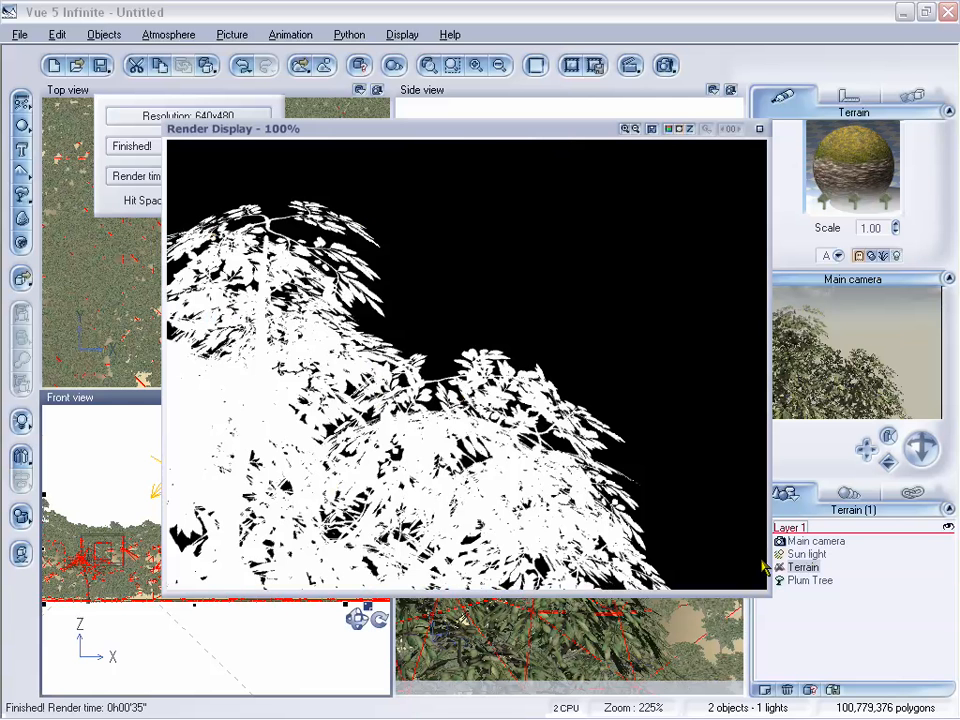
pyautogui.moveTo(493, 138); pyautogui.dragTo(476, 168)
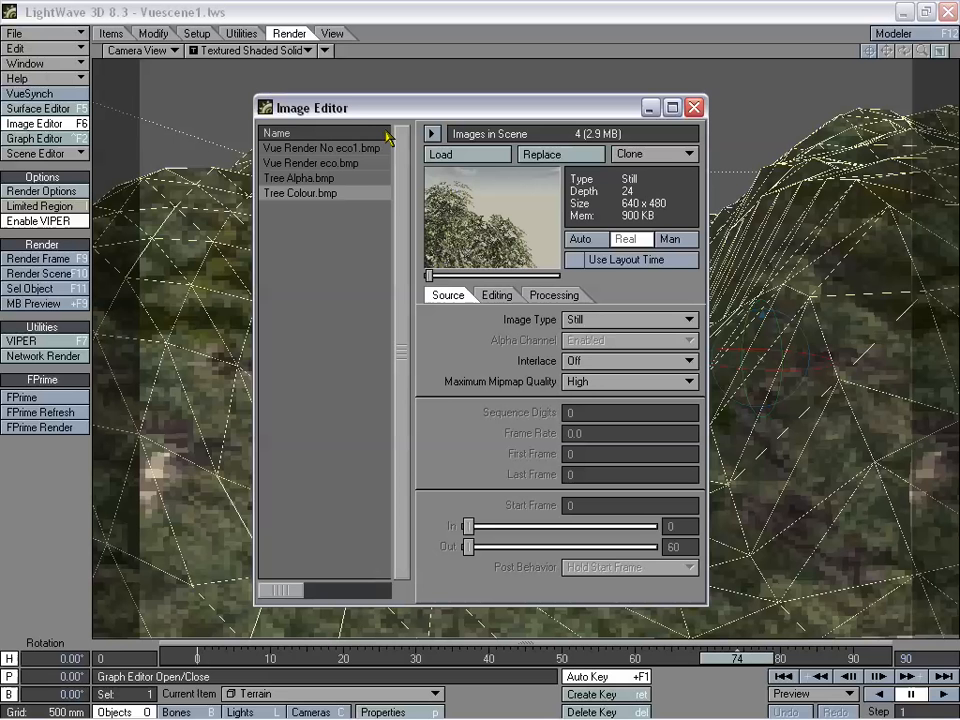
# Compare the loaded Tree Alpha.bmp and Tree Colour.bmp previews in LightWave's Image Editor.
pyautogui.moveTo(468, 106); pyautogui.dragTo(450, 108)
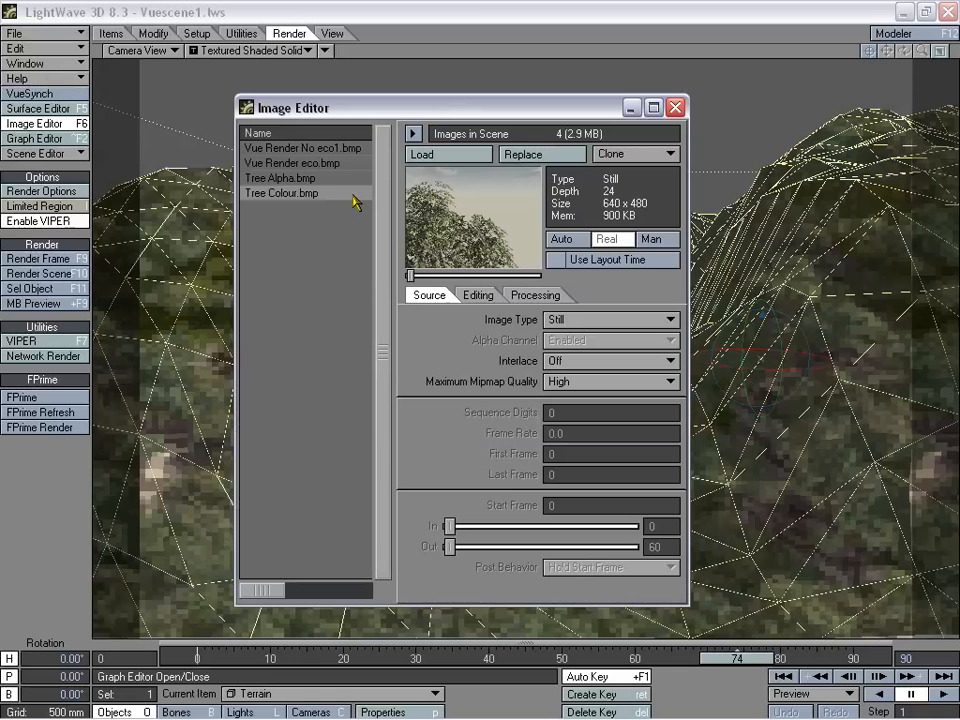
pyautogui.click(296, 180)
pyautogui.click(292, 193)
pyautogui.click(281, 180)
pyautogui.click(287, 193)
pyautogui.click(283, 179)
pyautogui.click(285, 193)
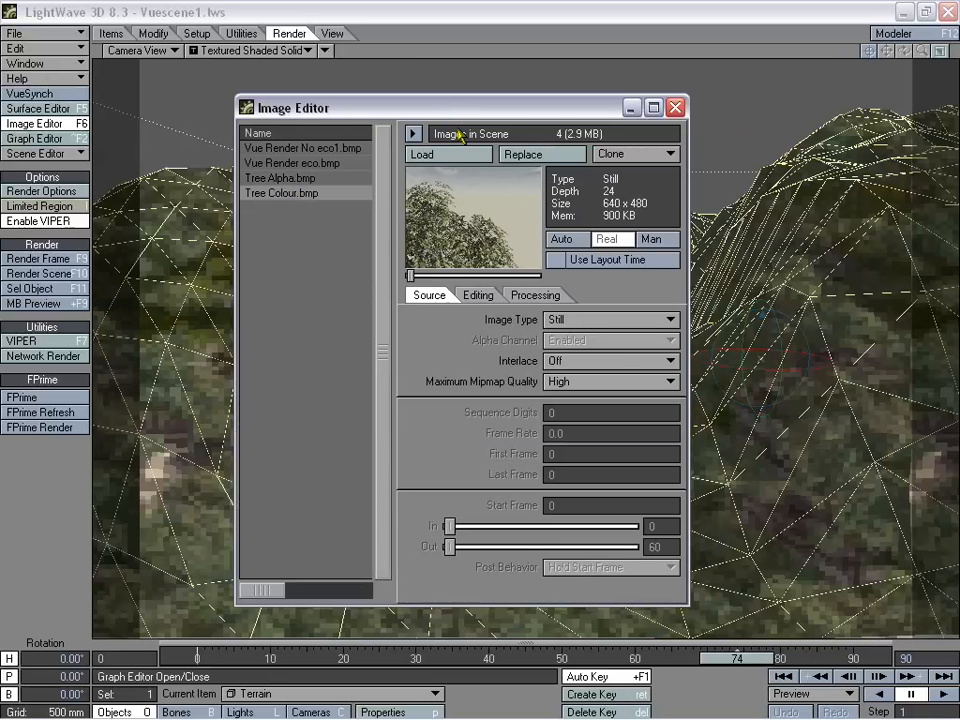
# Set Tree Colour.bmp as the foreground image and Tree Alpha.bmp as the foreground alpha in the compositing effects, with Foreground Fader Alpha enabled.
pyautogui.click(676, 107)
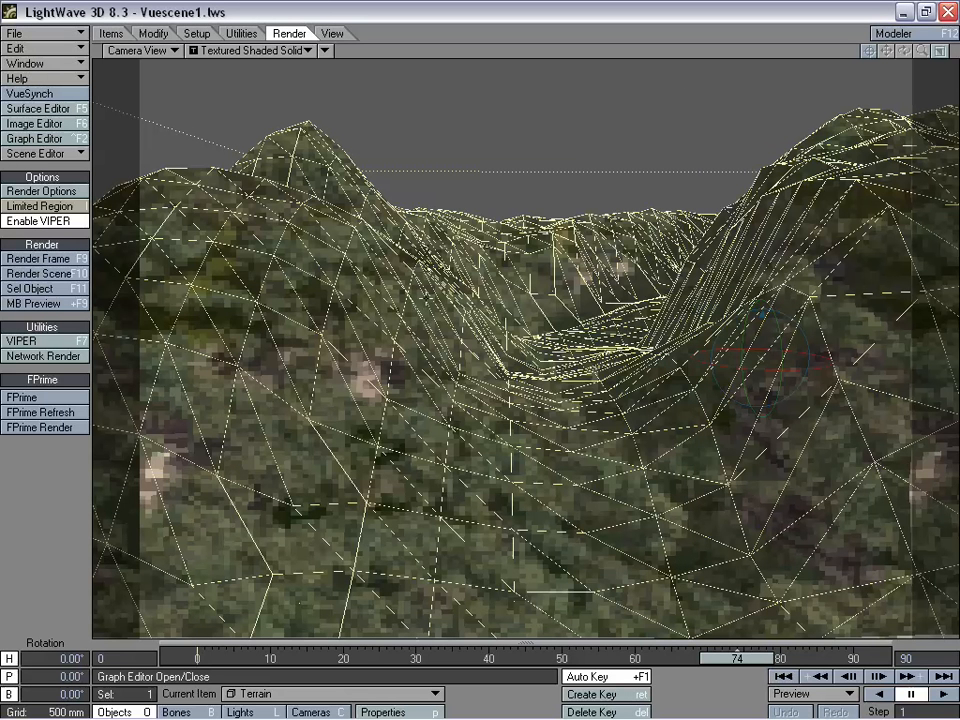
pyautogui.hotkey('ctrl', 'F7')
pyautogui.moveTo(237, 80); pyautogui.dragTo(438, 149)
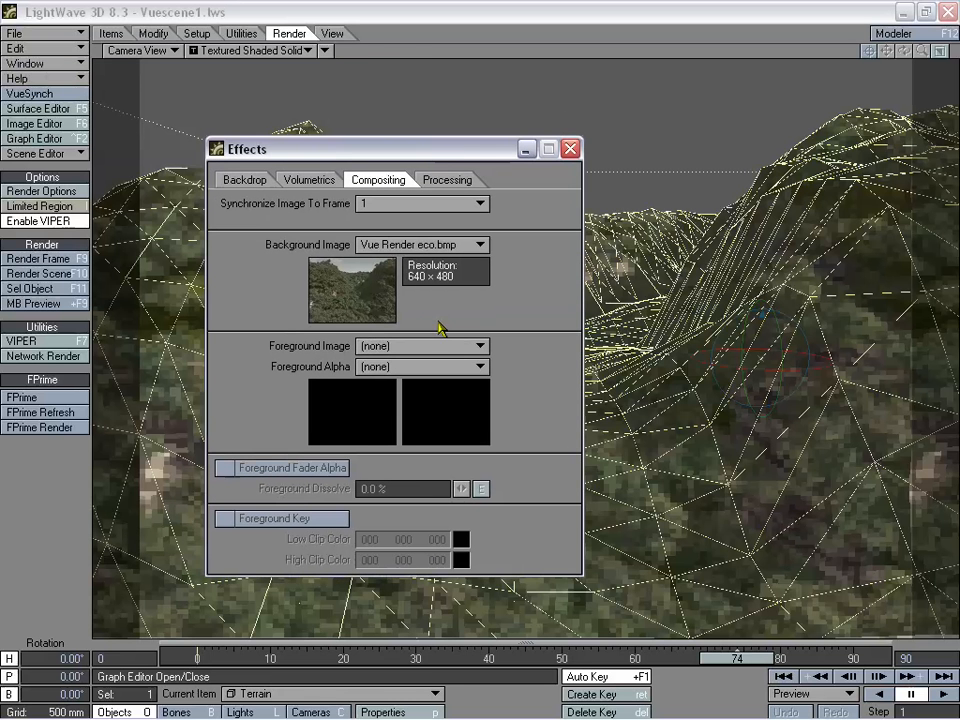
pyautogui.click(426, 348)
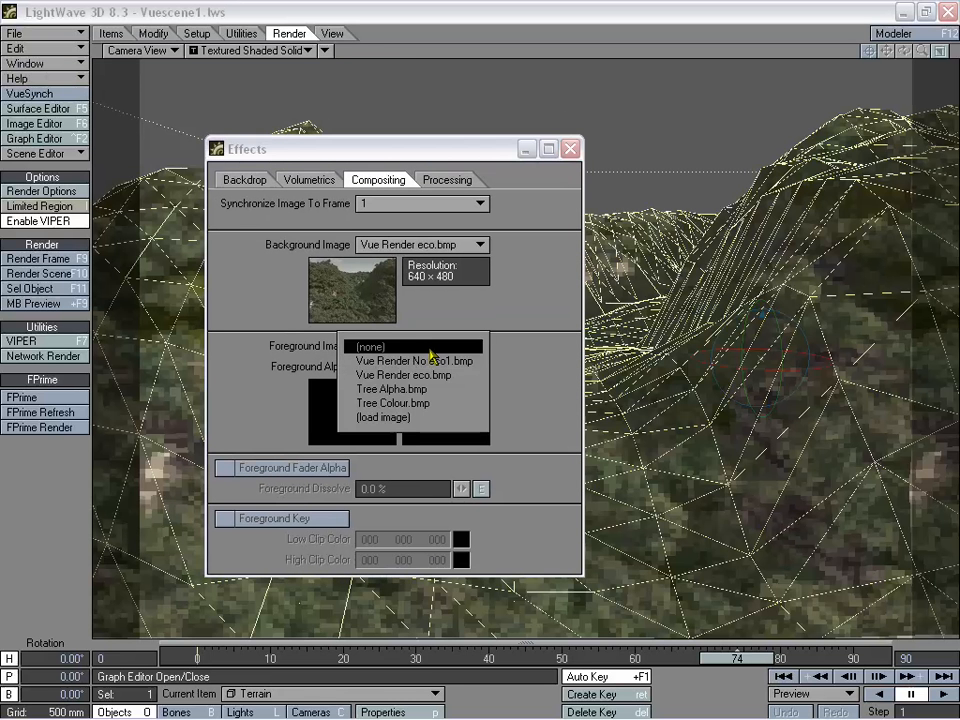
pyautogui.click(464, 404)
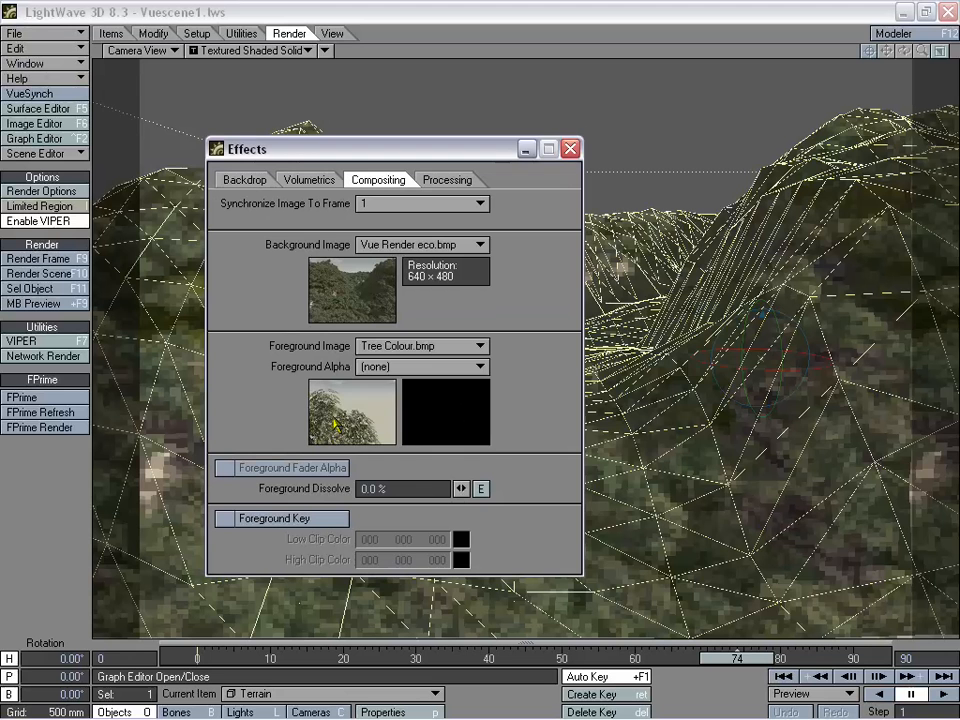
pyautogui.click(420, 346)
pyautogui.click(427, 414)
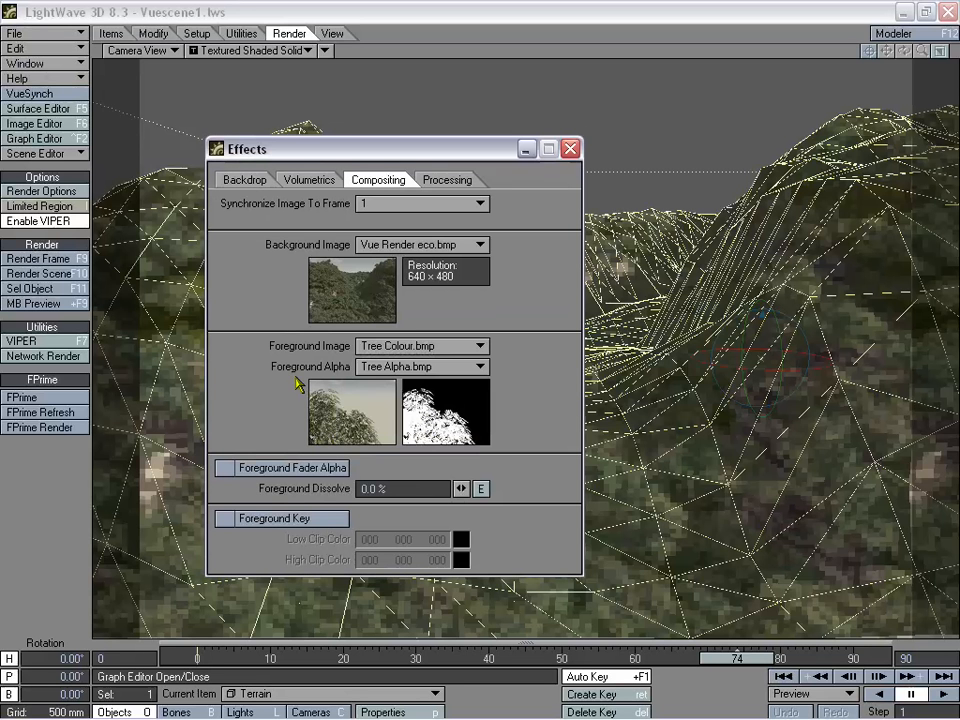
pyautogui.click(303, 477)
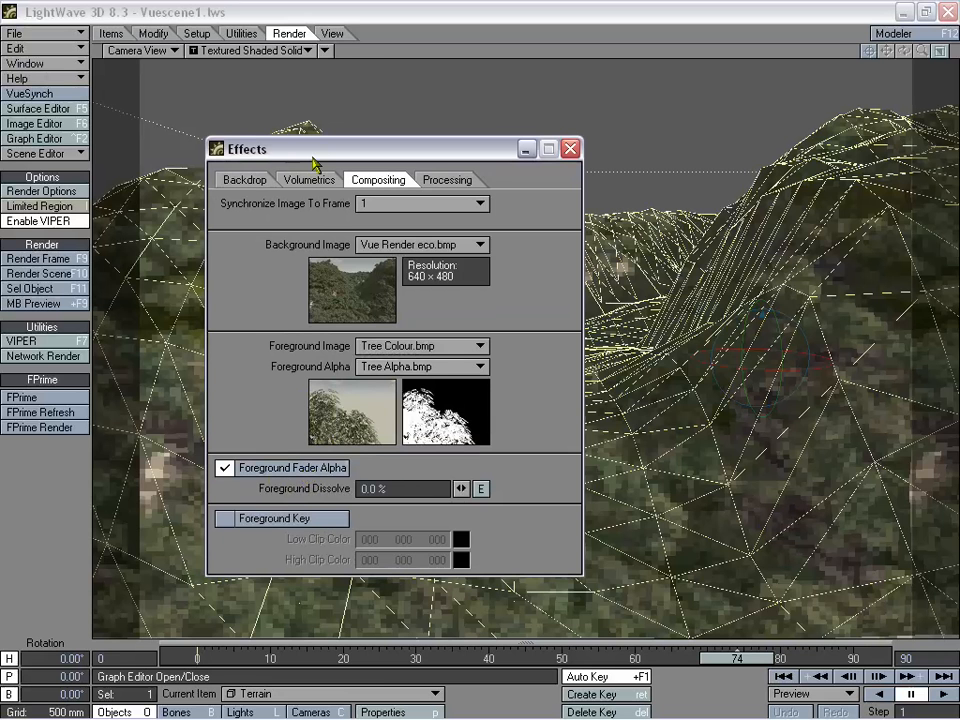
# Render frame 74 to check the foreground tree composited over the forest background, then dismiss the render and effects settings.
pyautogui.moveTo(313, 163); pyautogui.dragTo(266, 150)
pyautogui.click(40, 258)
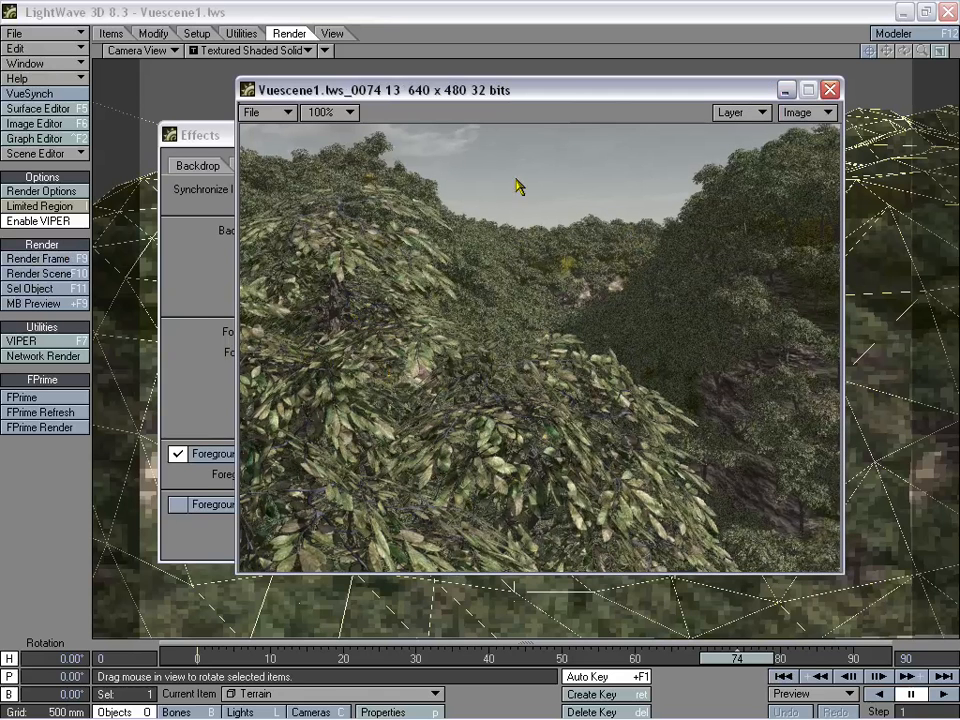
pyautogui.moveTo(568, 90); pyautogui.dragTo(528, 117)
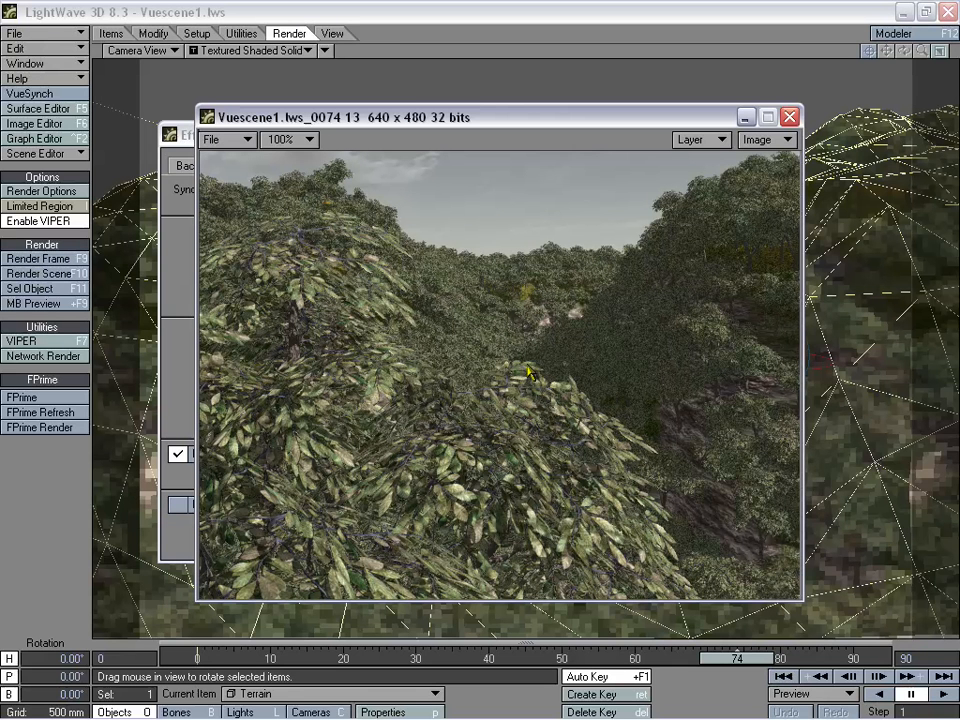
pyautogui.moveTo(477, 115); pyautogui.dragTo(497, 122)
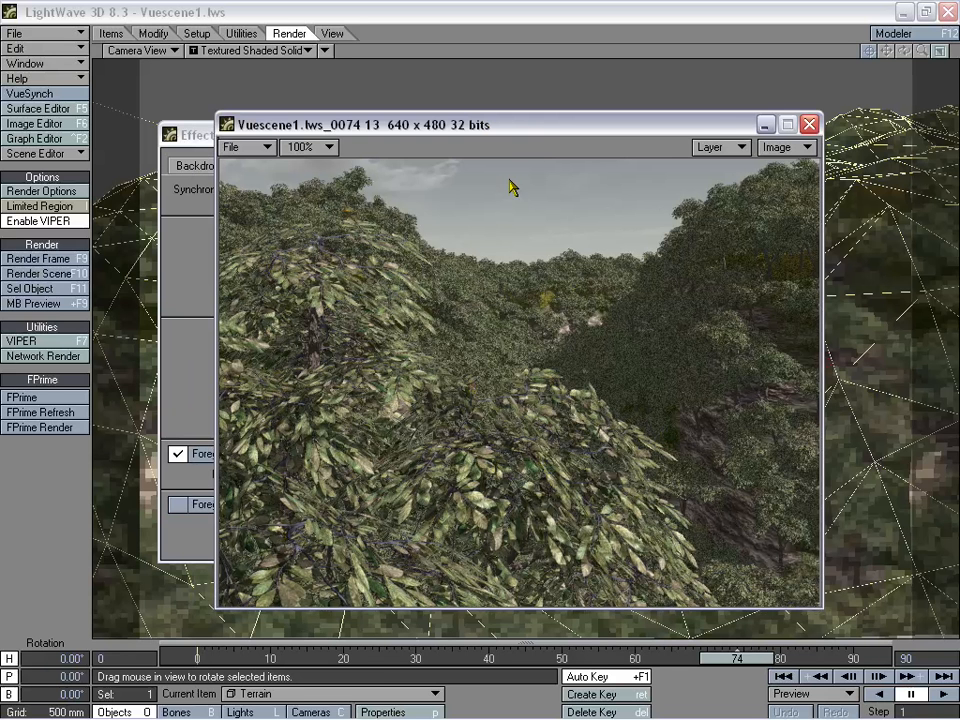
pyautogui.moveTo(534, 129); pyautogui.dragTo(544, 126)
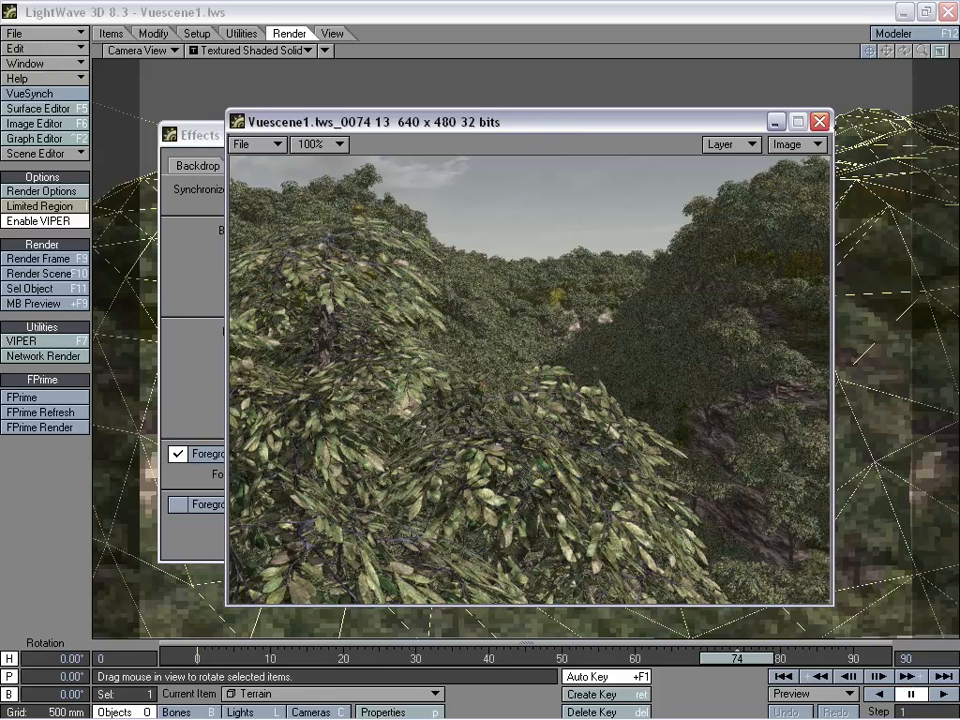
pyautogui.click(819, 121)
pyautogui.click(523, 133)
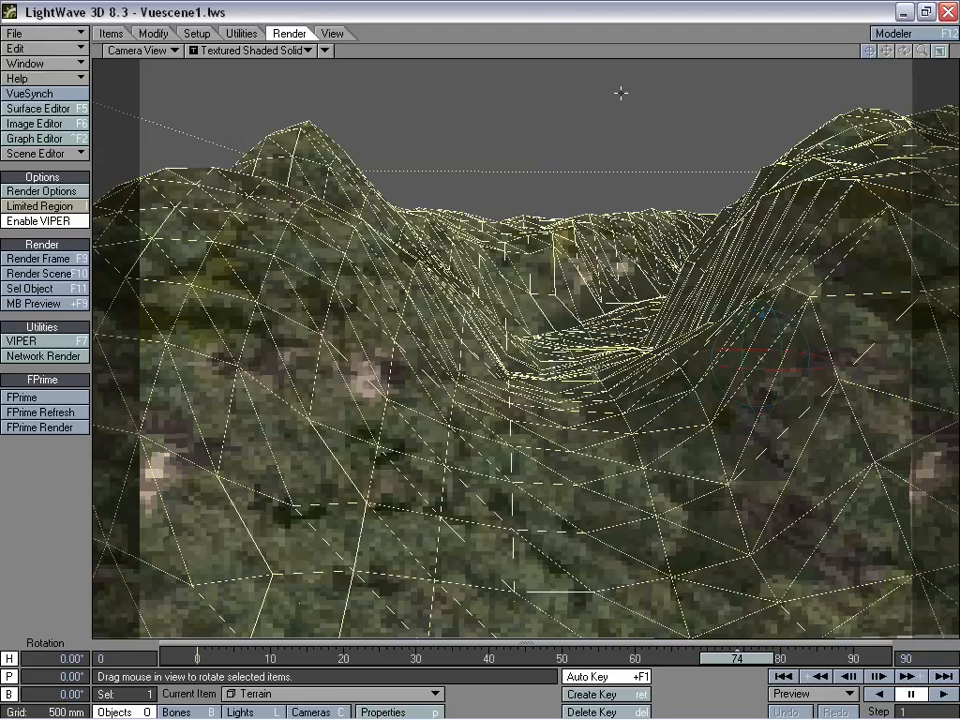
# Bring the ball into the scene and give its surface a red colour (249, 0, 6) with smoothing enabled.
pyautogui.click(110, 33)
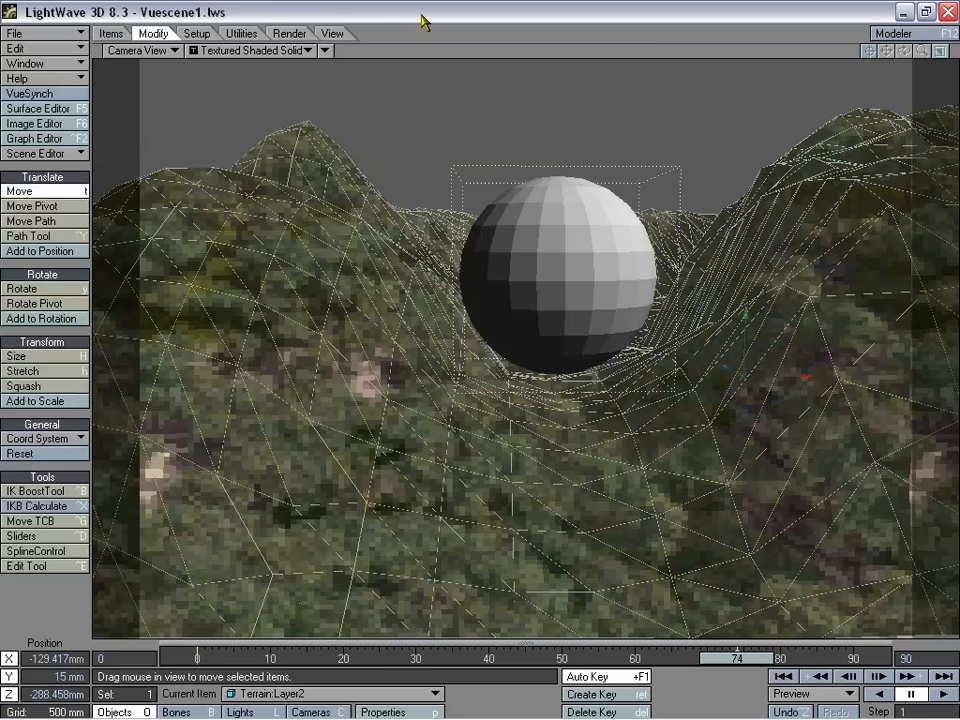
pyautogui.click(40, 108)
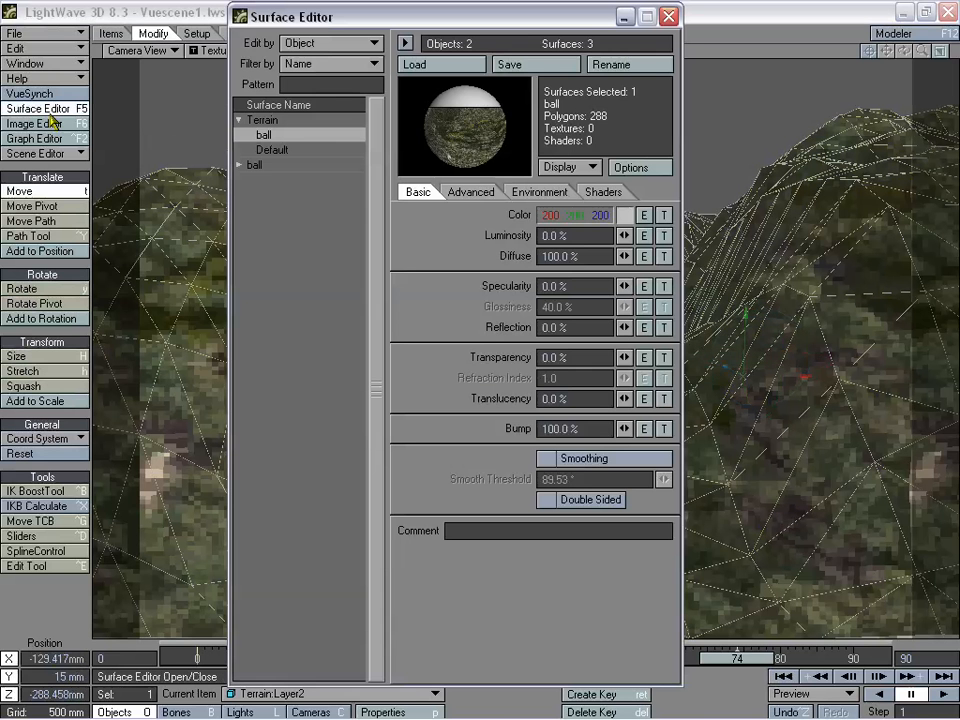
pyautogui.click(242, 165)
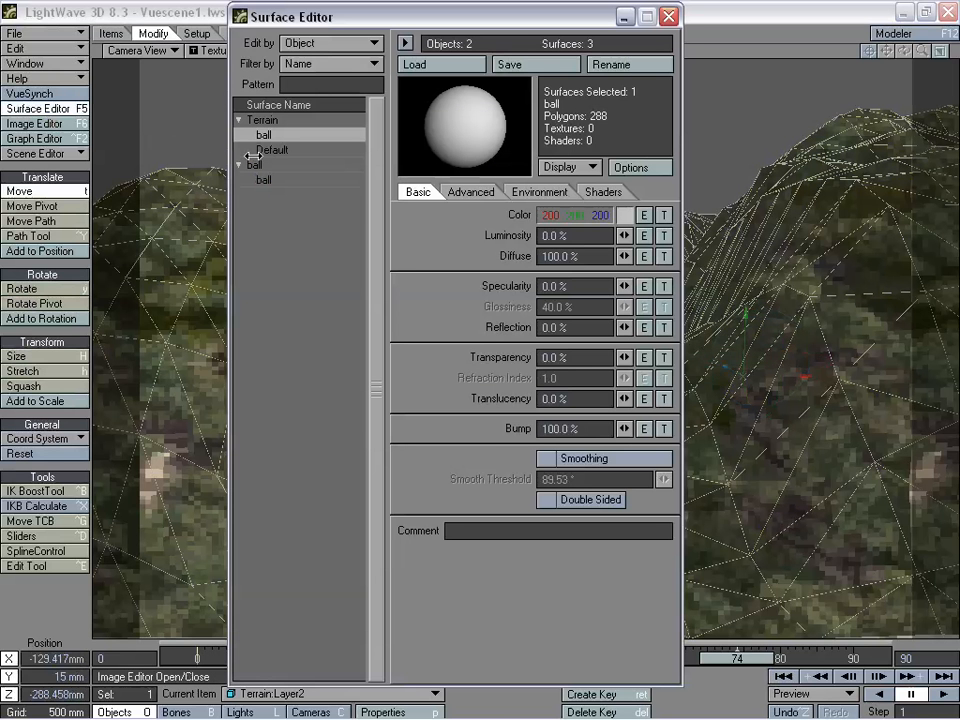
pyautogui.click(239, 166)
pyautogui.click(624, 214)
pyautogui.click(615, 64)
pyautogui.moveTo(644, 100); pyautogui.dragTo(642, 154)
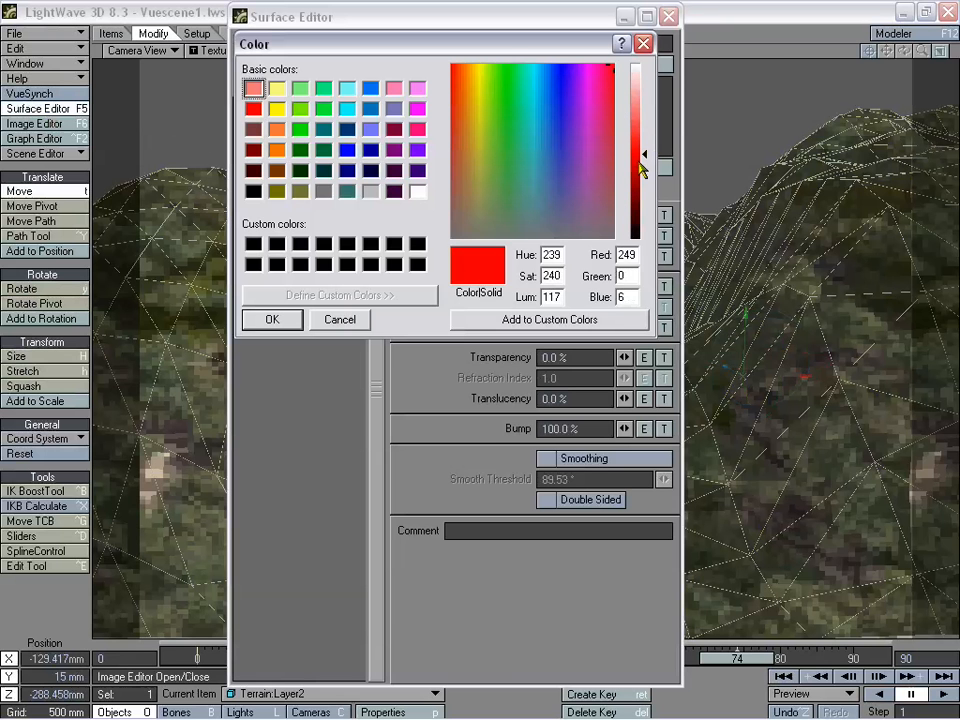
pyautogui.click(275, 320)
pyautogui.click(584, 459)
pyautogui.click(668, 16)
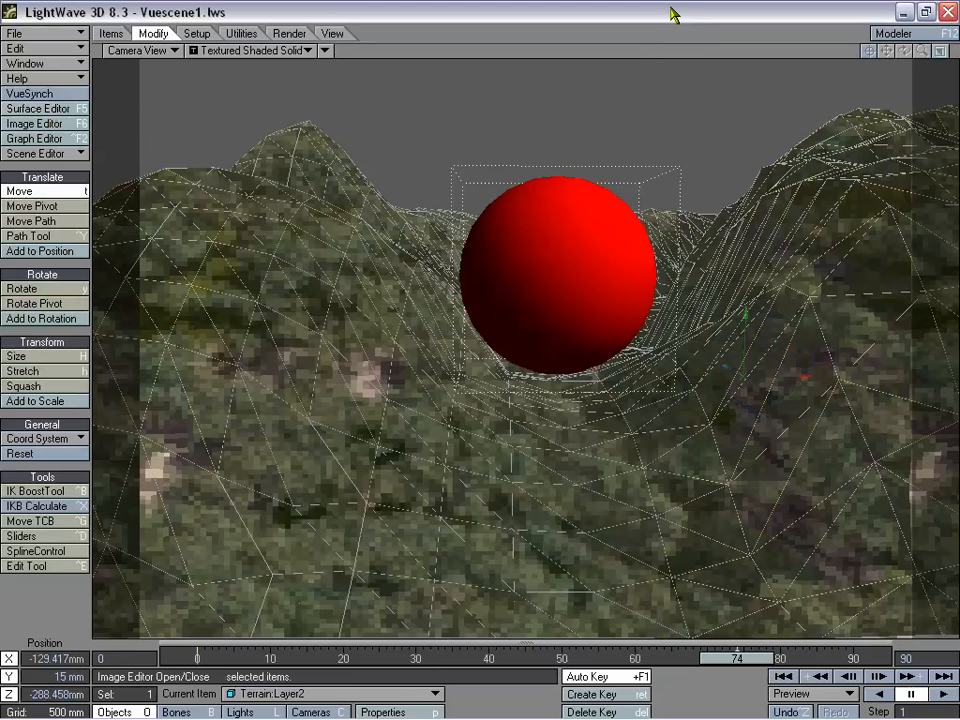
# Move the red ball down and closer to the camera, to about -181.5, -67.5, -506.9 mm, and render the frame.
pyautogui.moveTo(558, 258); pyautogui.dragTo(554, 282)
pyautogui.moveTo(554, 282); pyautogui.dragTo(554, 292, button='right')
pyautogui.moveTo(554, 292)
pyautogui.mouseDown()
pyautogui.moveTo(554, 284)
pyautogui.moveTo(552, 294)
pyautogui.mouseUp()
pyautogui.click(289, 33)
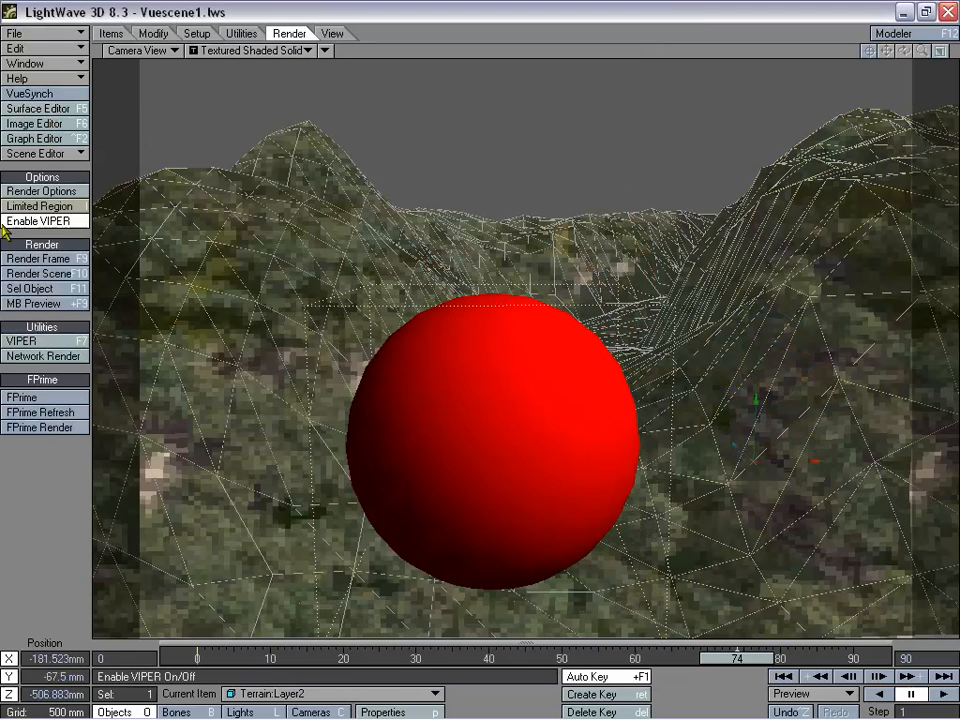
pyautogui.click(55, 258)
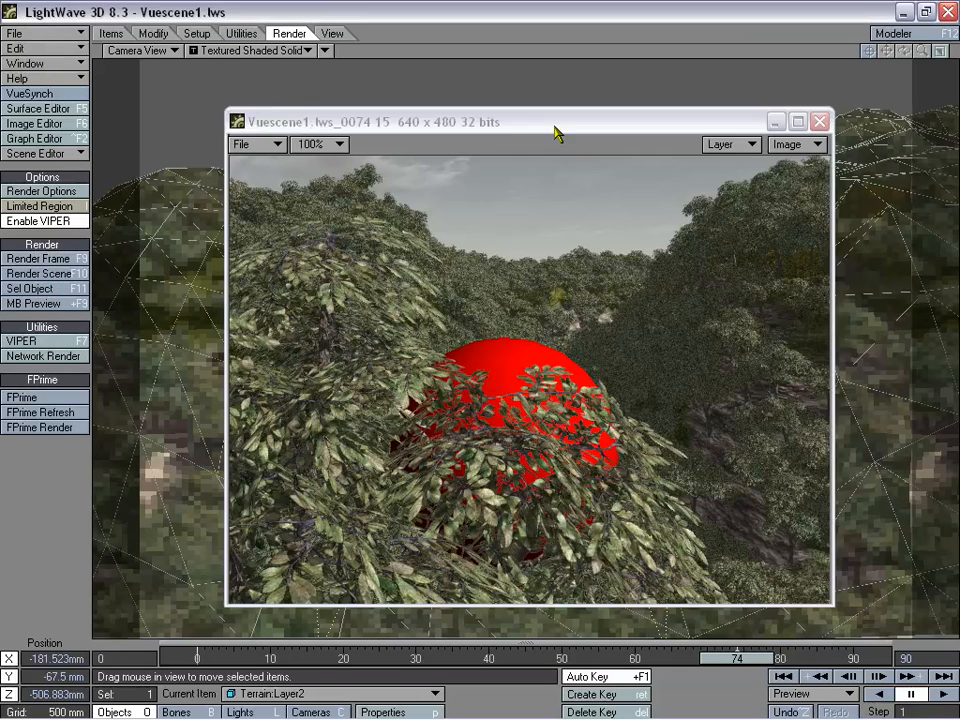
pyautogui.moveTo(555, 131); pyautogui.dragTo(525, 122)
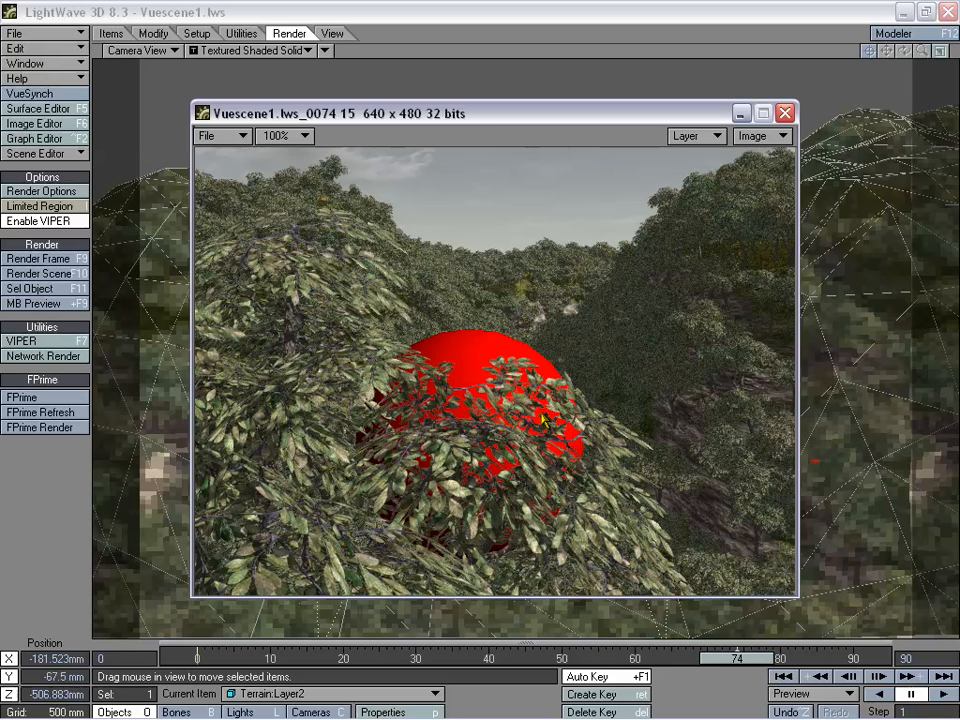
pyautogui.moveTo(497, 113); pyautogui.dragTo(555, 112)
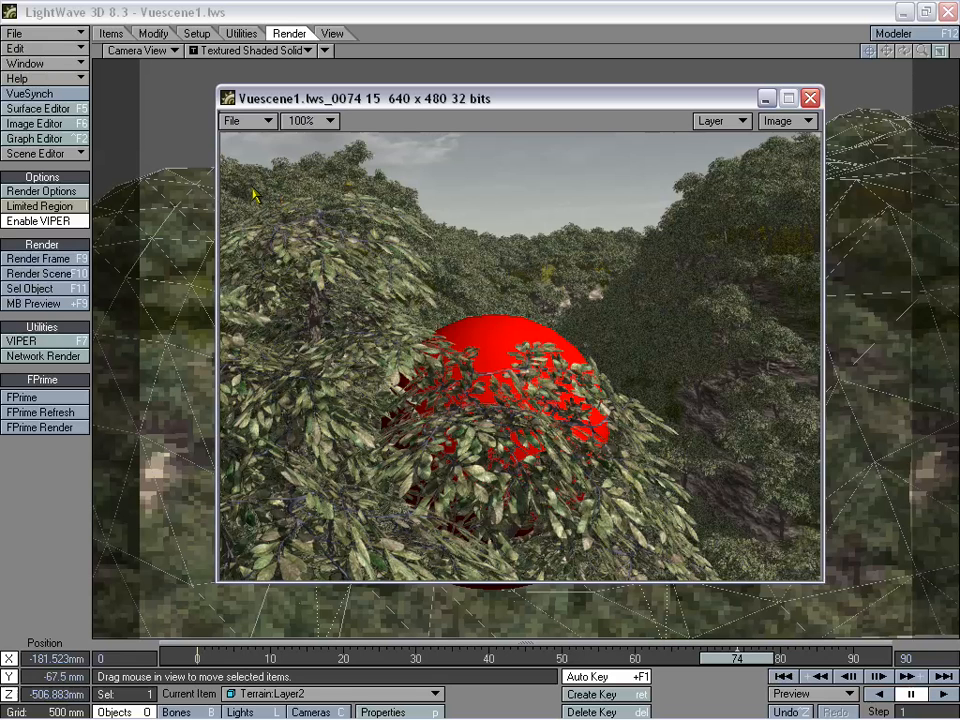
pyautogui.moveTo(406, 97); pyautogui.dragTo(421, 113)
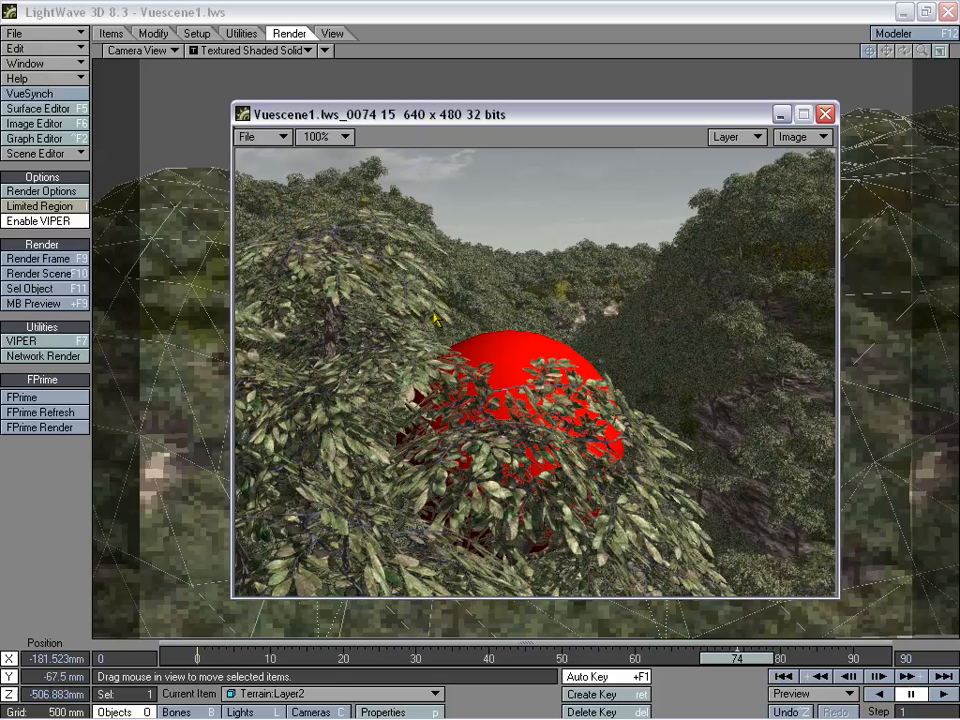
pyautogui.moveTo(589, 116); pyautogui.dragTo(516, 101)
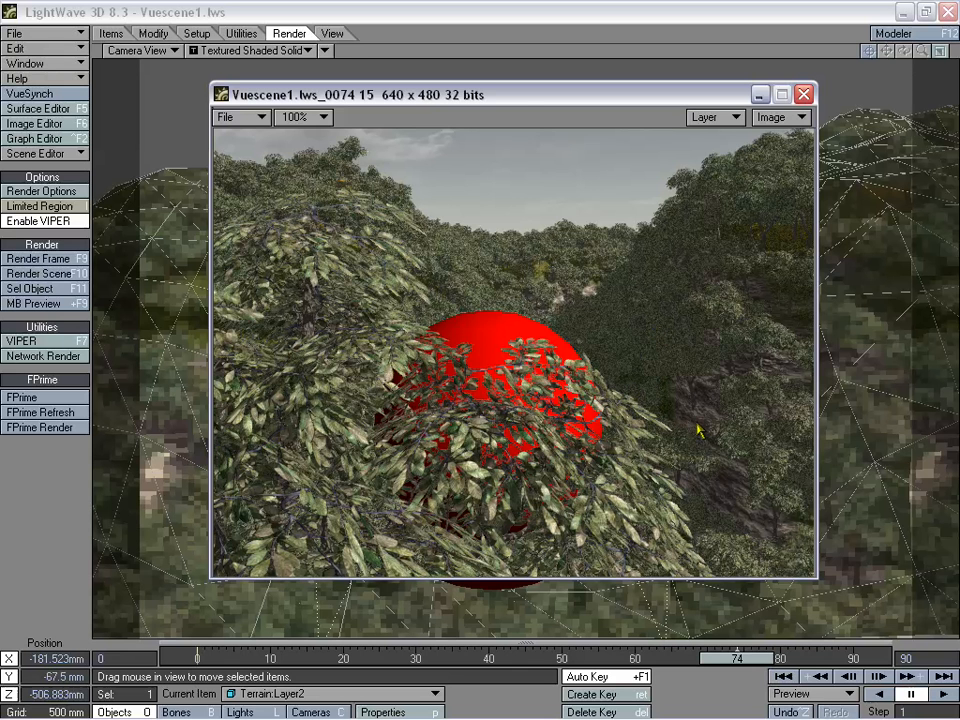
pyautogui.moveTo(530, 97); pyautogui.dragTo(527, 107)
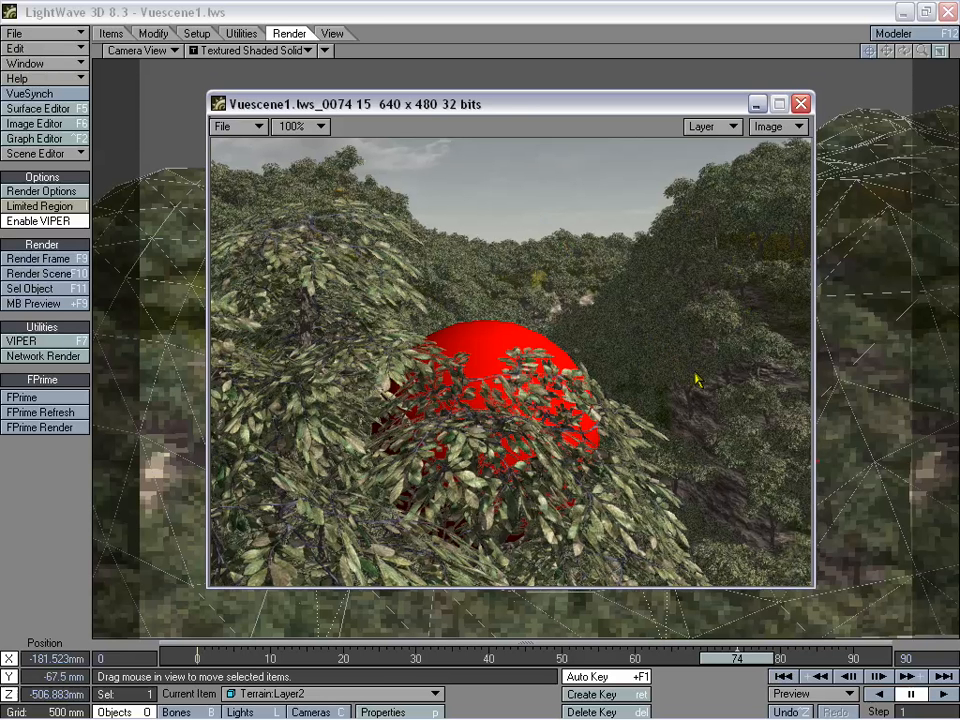
pyautogui.moveTo(468, 108); pyautogui.dragTo(517, 107)
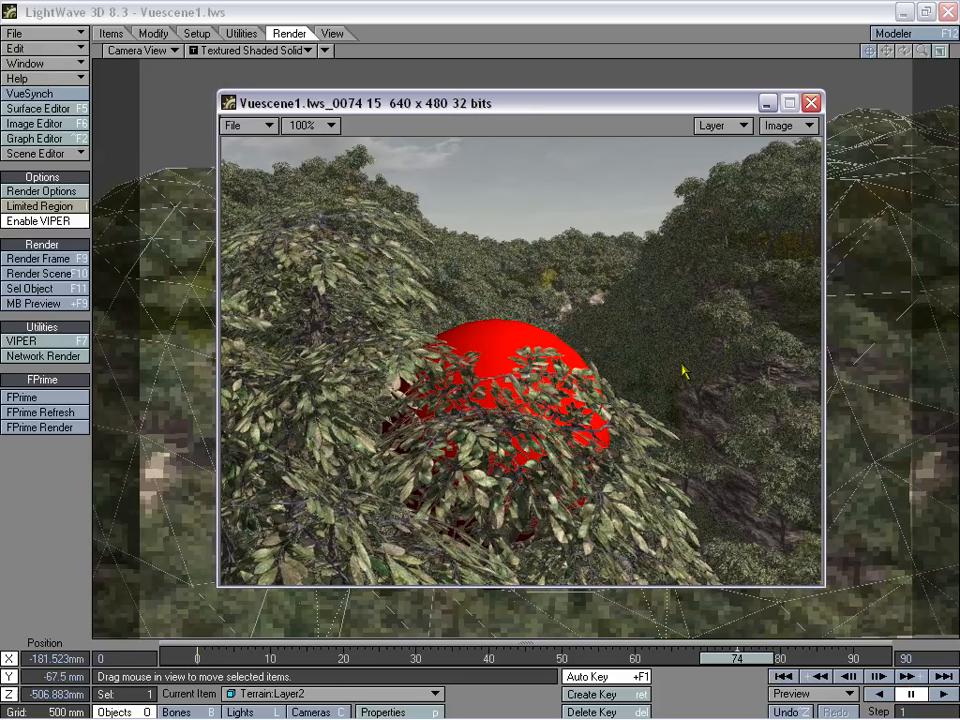
pyautogui.moveTo(528, 106); pyautogui.dragTo(521, 118)
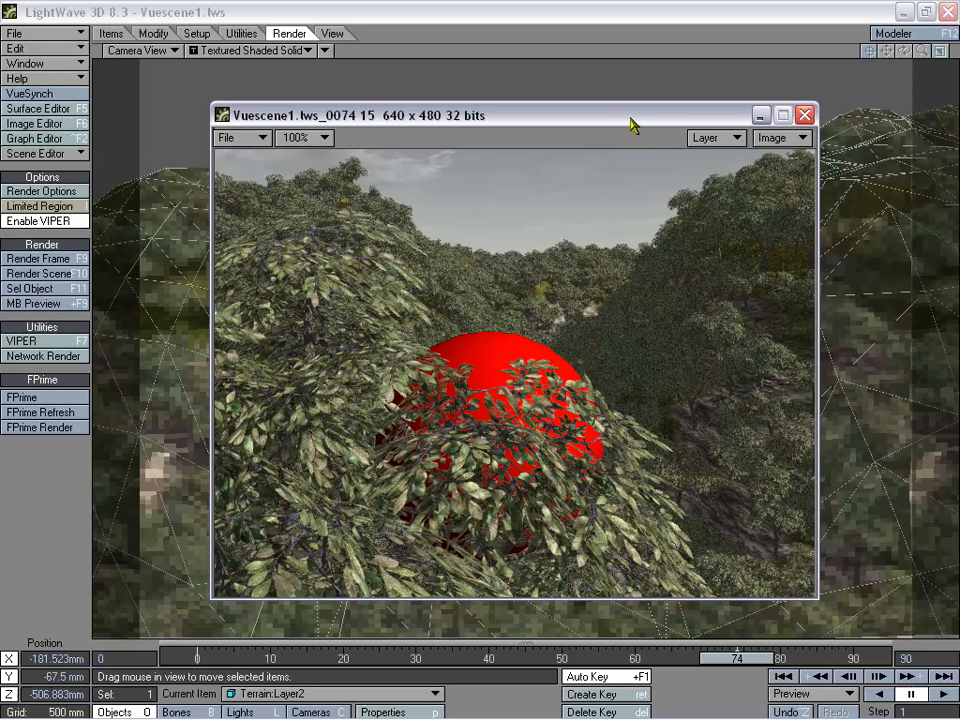
pyautogui.moveTo(632, 123); pyautogui.dragTo(621, 128)
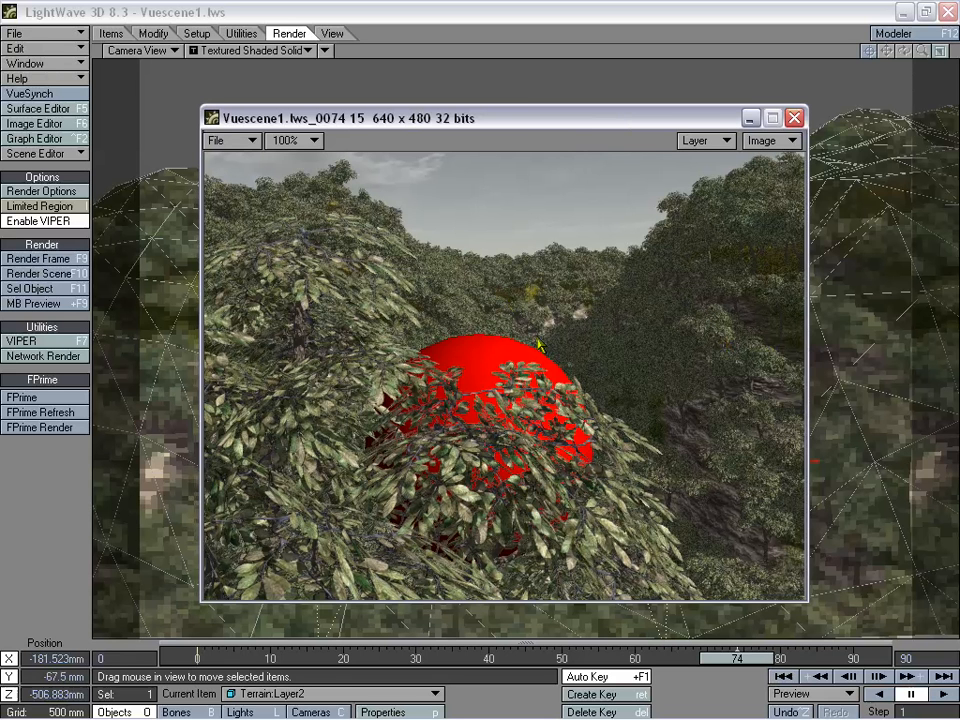
pyautogui.moveTo(508, 120); pyautogui.dragTo(517, 108)
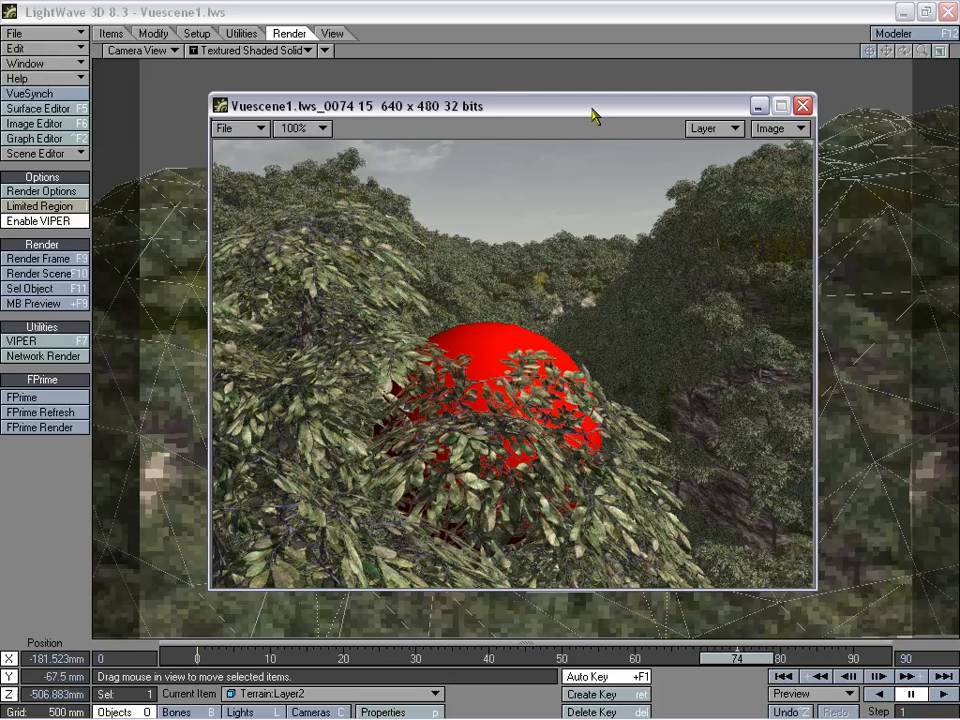
pyautogui.moveTo(596, 113); pyautogui.dragTo(590, 113)
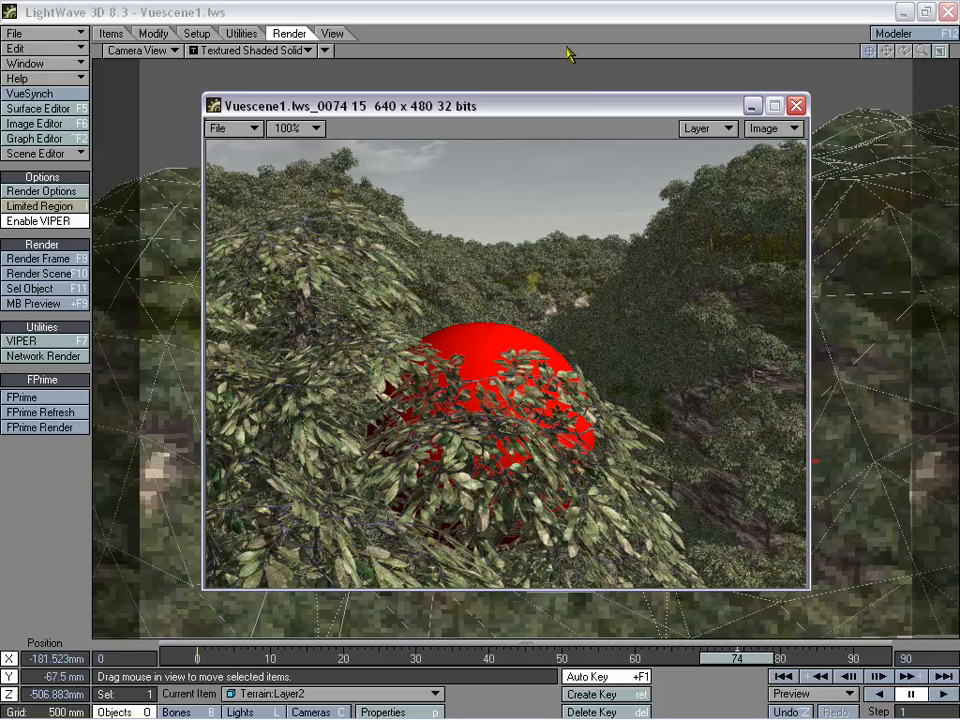
pyautogui.moveTo(561, 113); pyautogui.dragTo(548, 119)
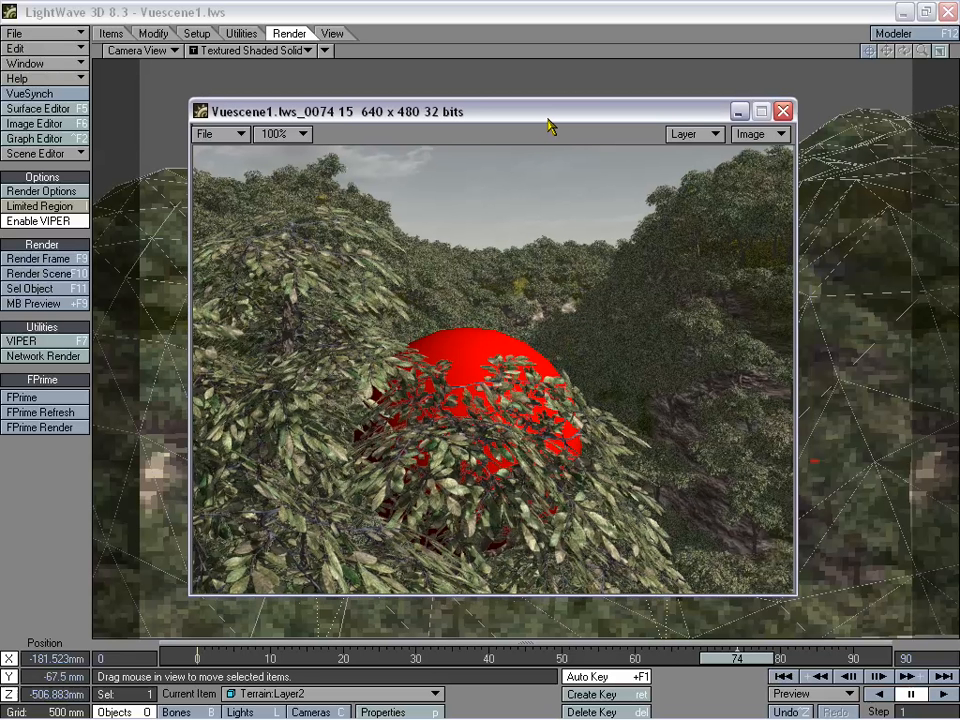
pyautogui.moveTo(548, 120); pyautogui.dragTo(553, 110)
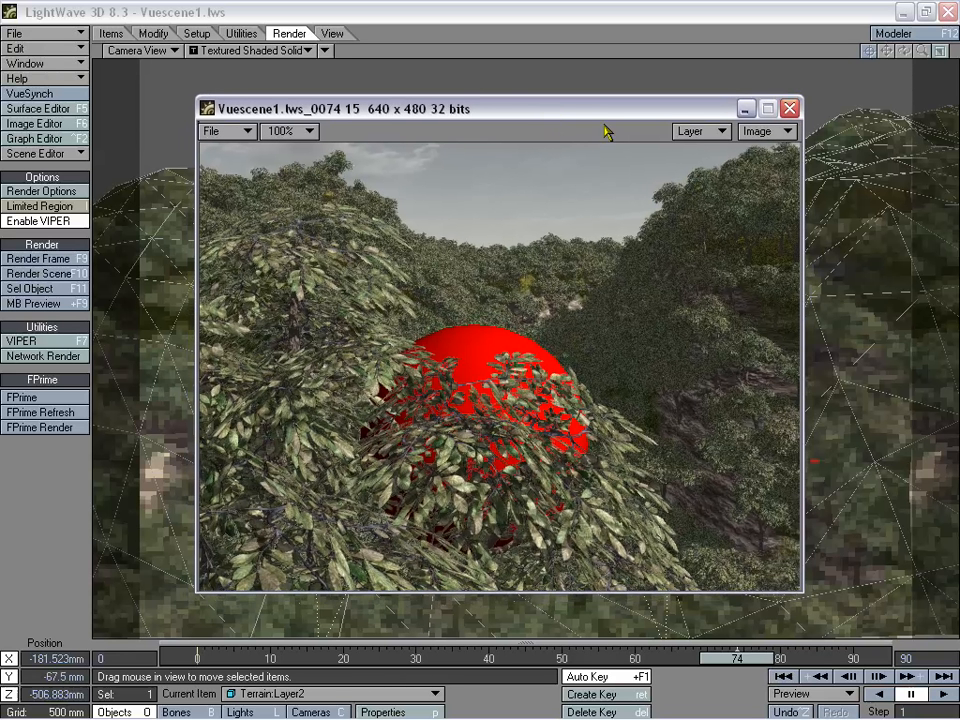
pyautogui.moveTo(598, 116); pyautogui.dragTo(606, 108)
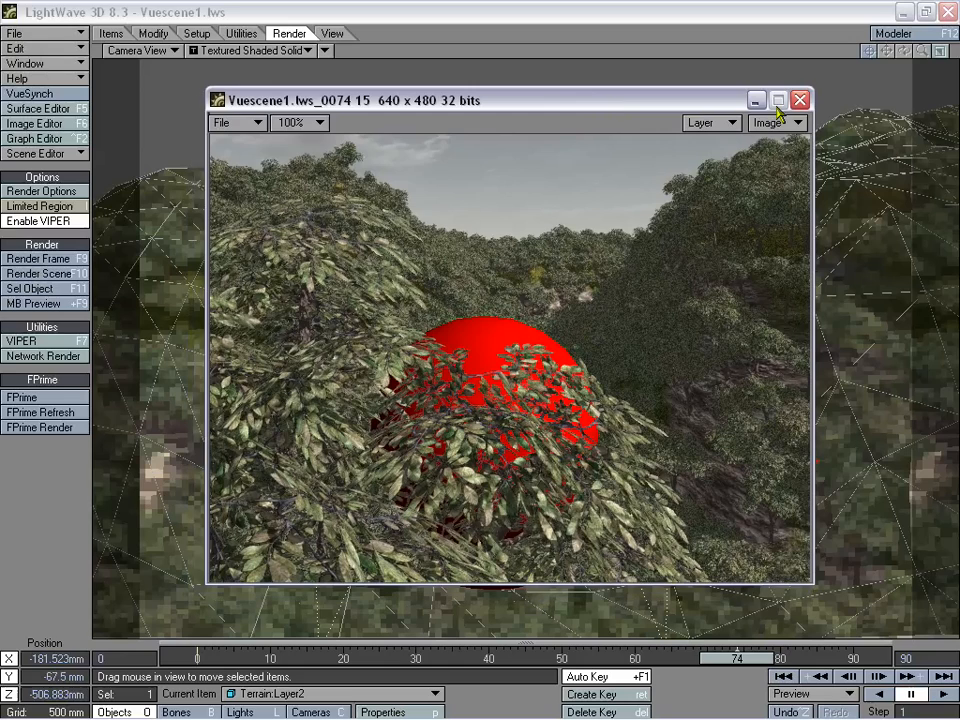